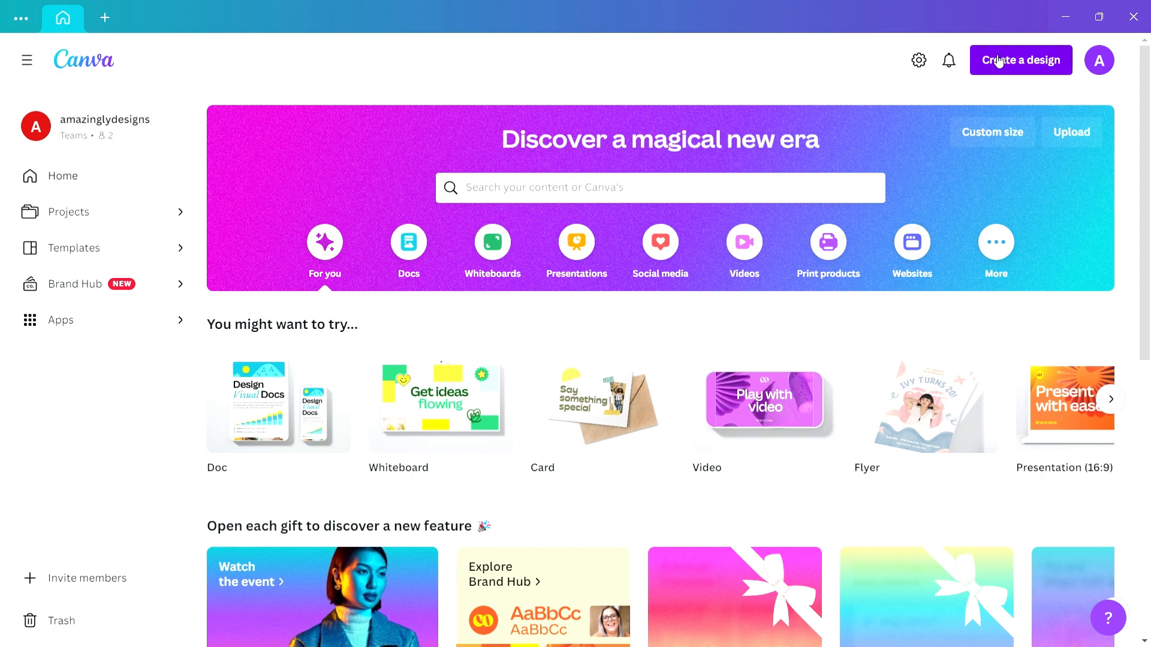
# Create a blank portrait Invitation design.
pyautogui.click(998, 62)
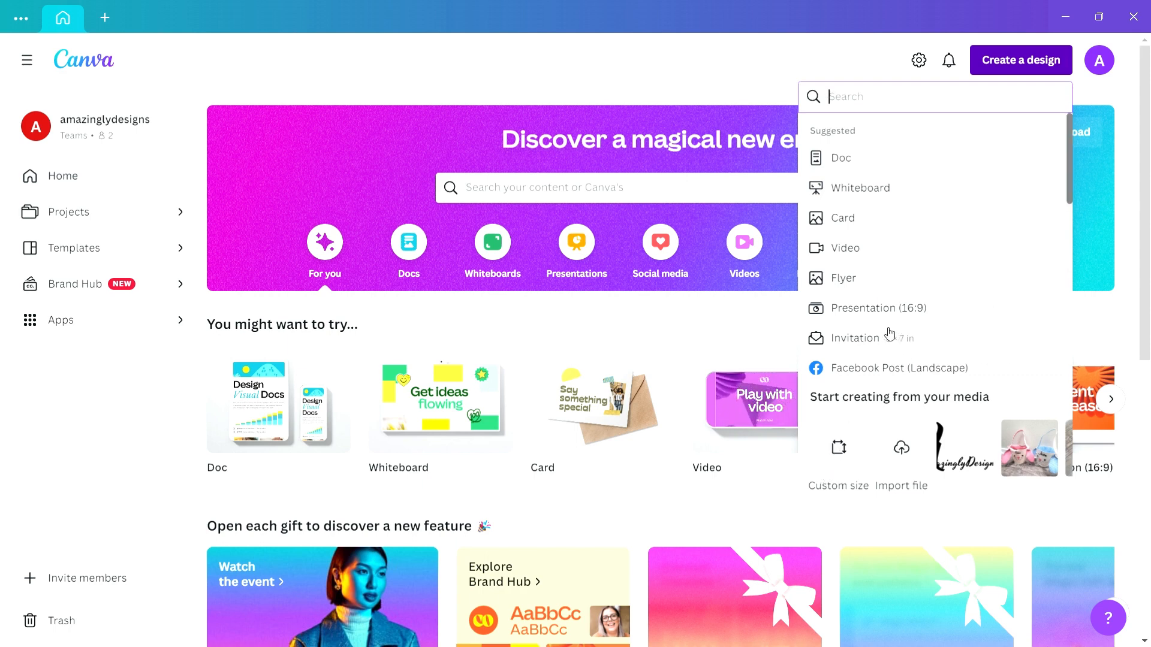
pyautogui.click(958, 344)
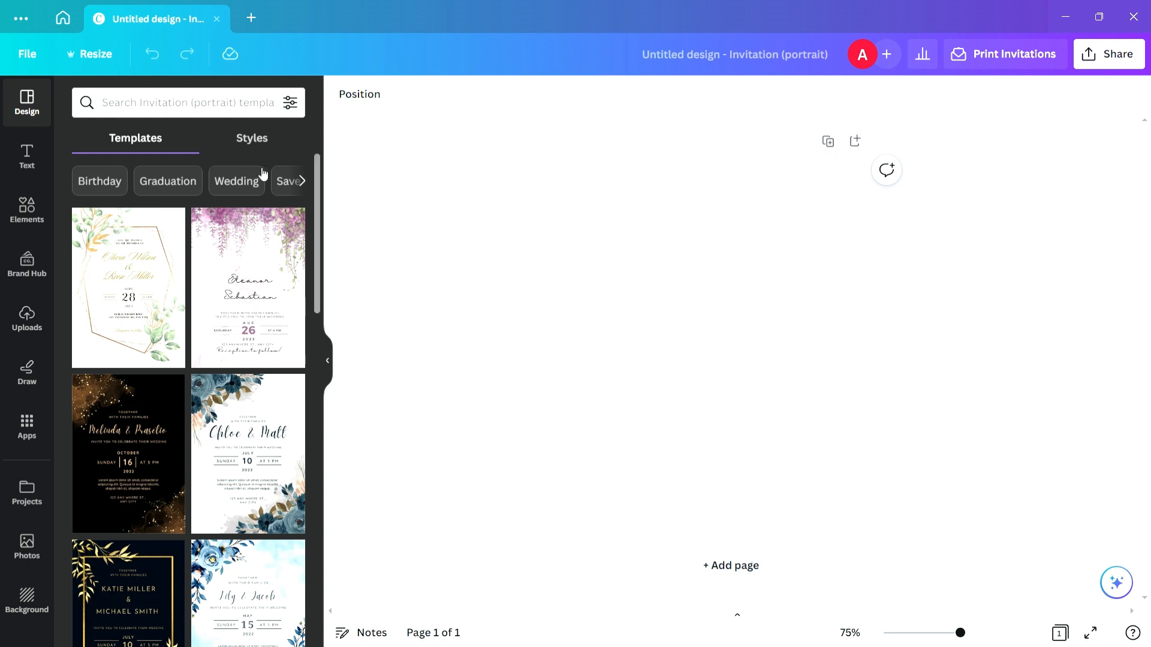
pyautogui.click(302, 182)
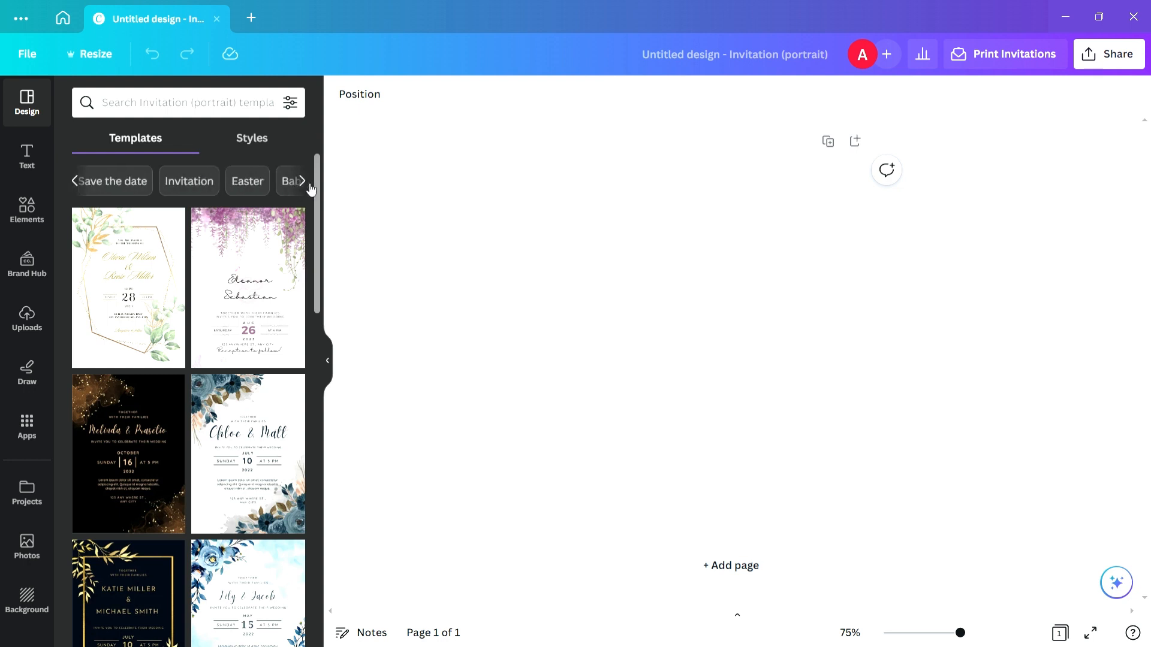
pyautogui.click(310, 186)
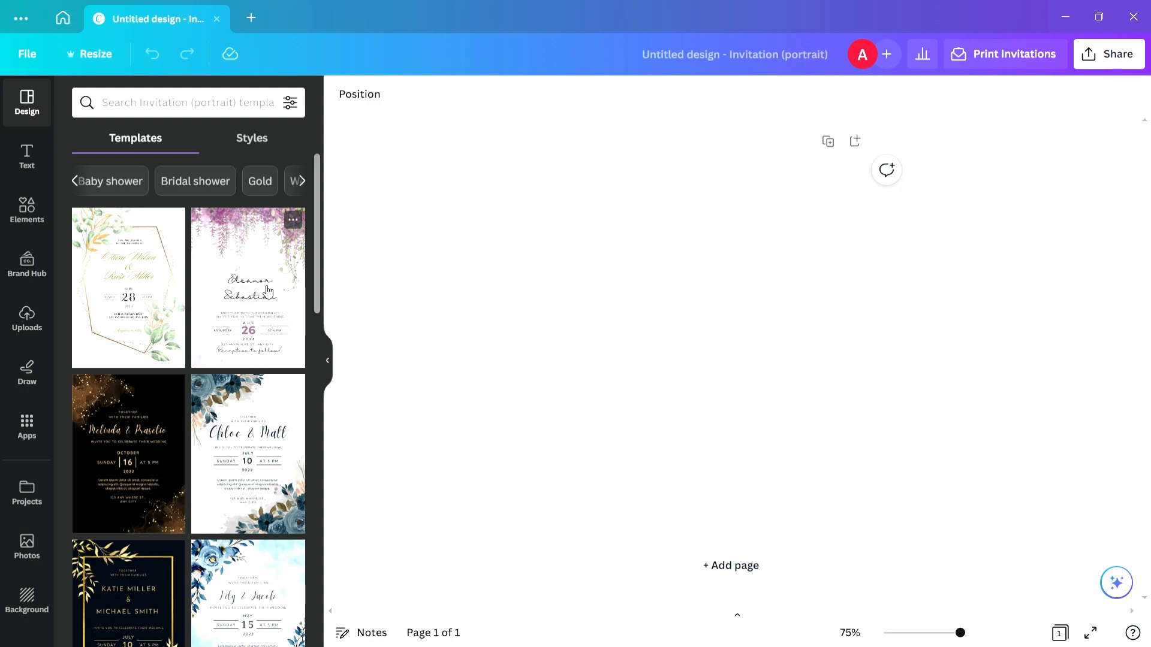
pyautogui.moveTo(314, 235); pyautogui.dragTo(324, 452)
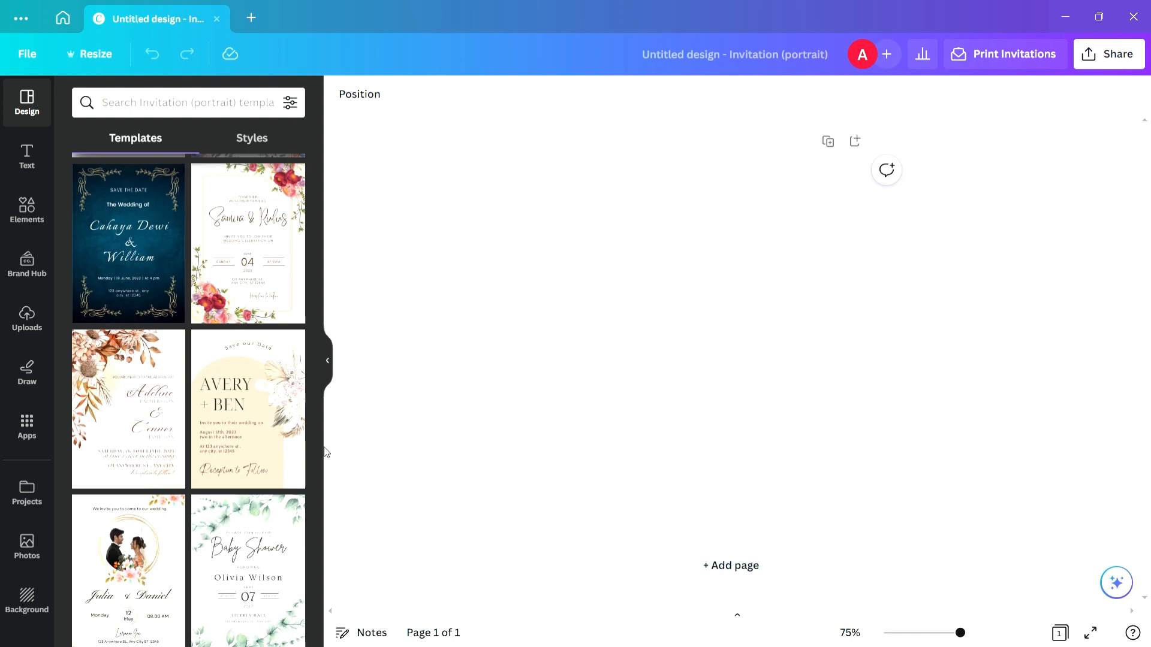
pyautogui.moveTo(318, 405); pyautogui.dragTo(319, 58)
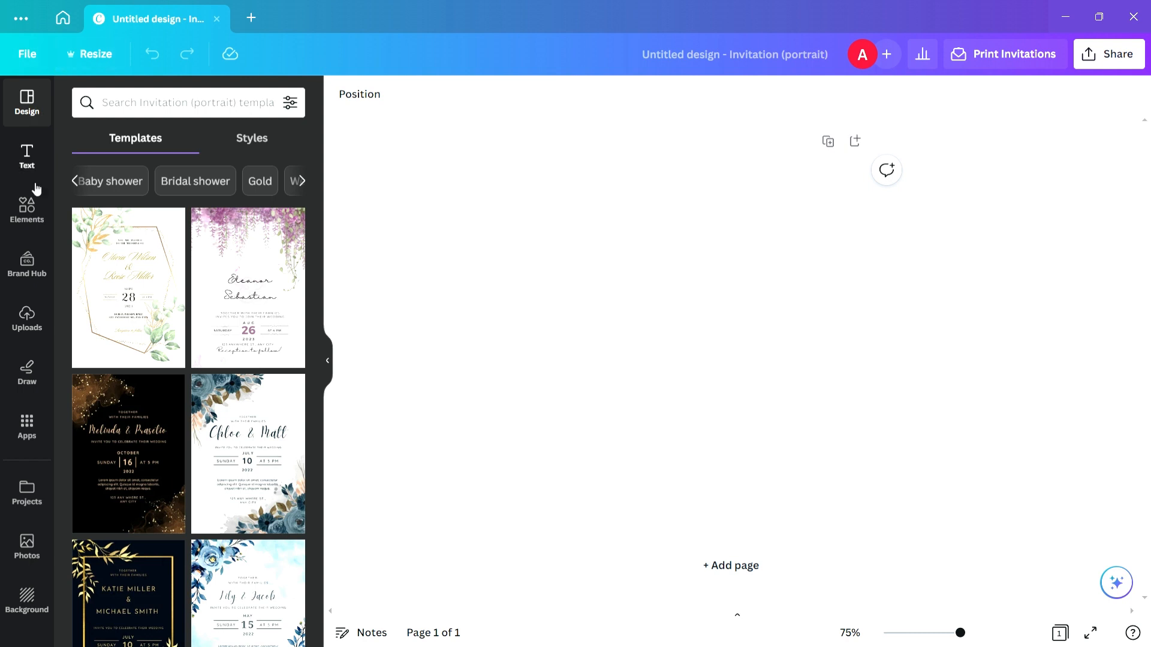
# Find graphics for "background honeycomb" and set the tall yellow honeycomb rectangle as the page background.
pyautogui.click(26, 211)
pyautogui.click(191, 111)
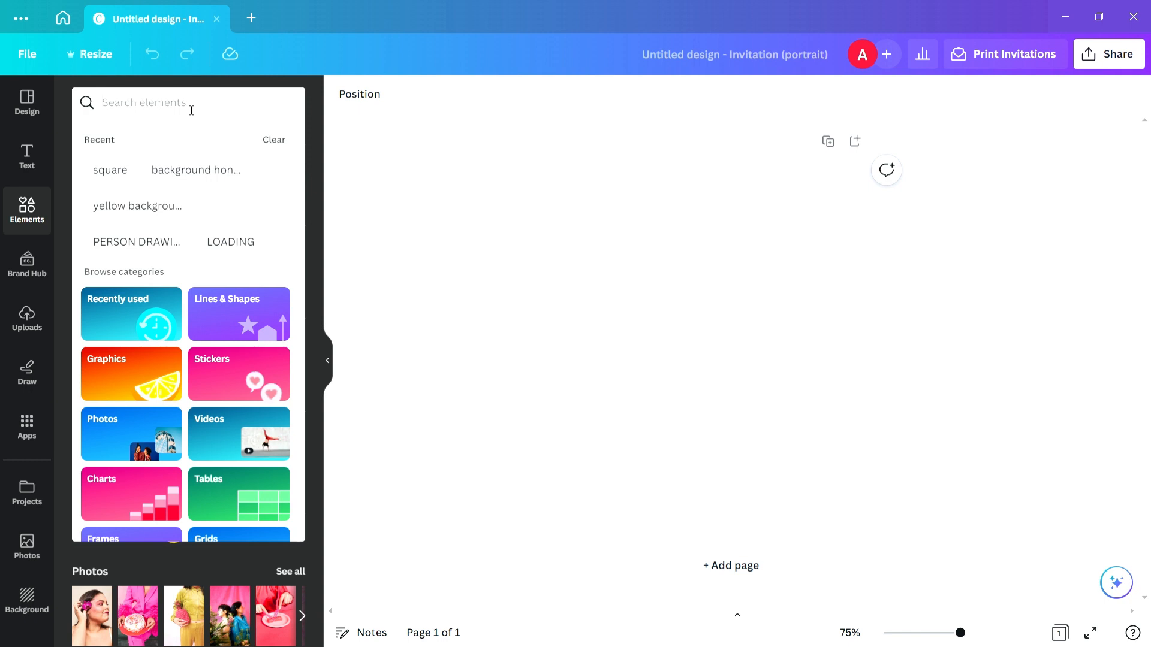
pyautogui.write('hon')
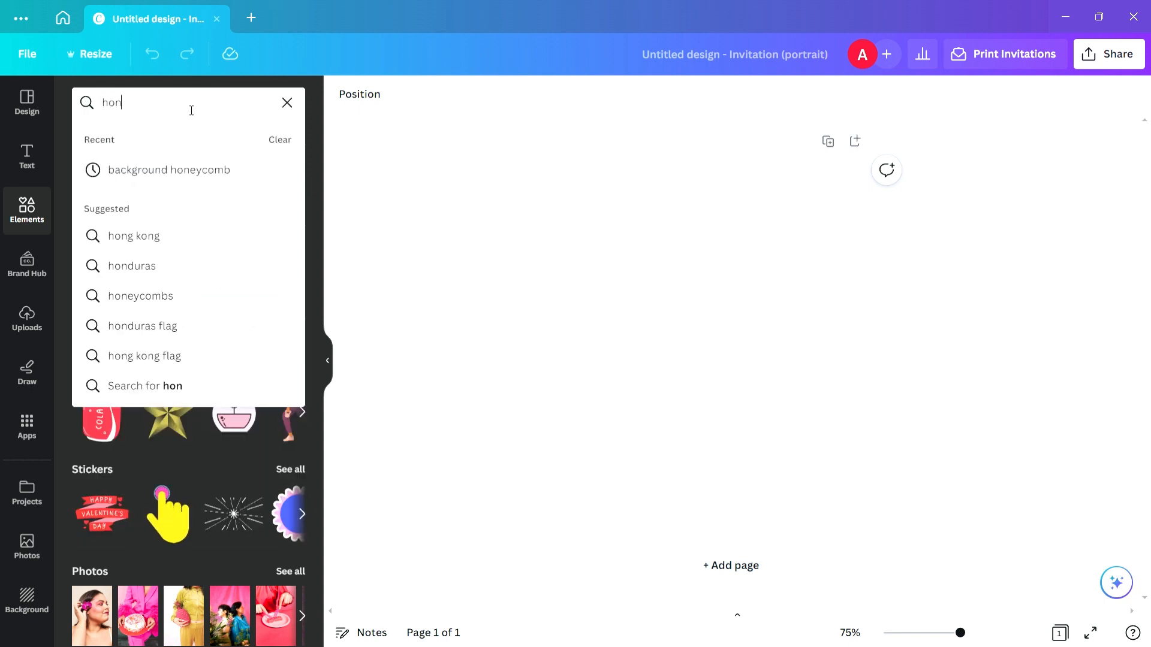
pyautogui.click(142, 173)
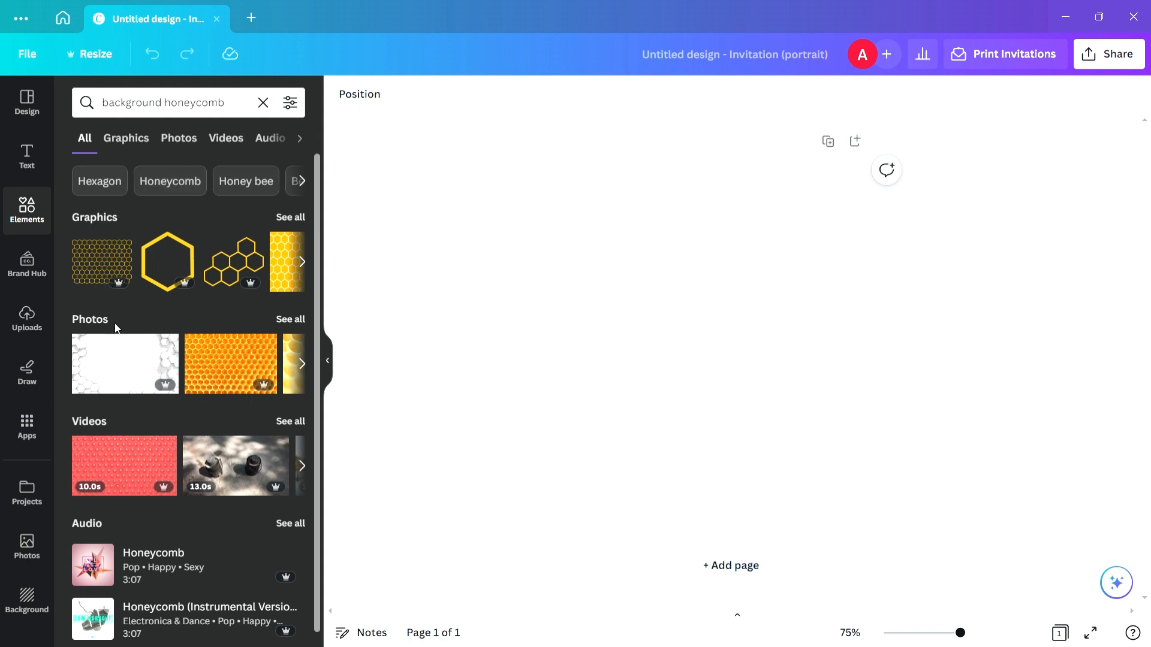
pyautogui.click(127, 139)
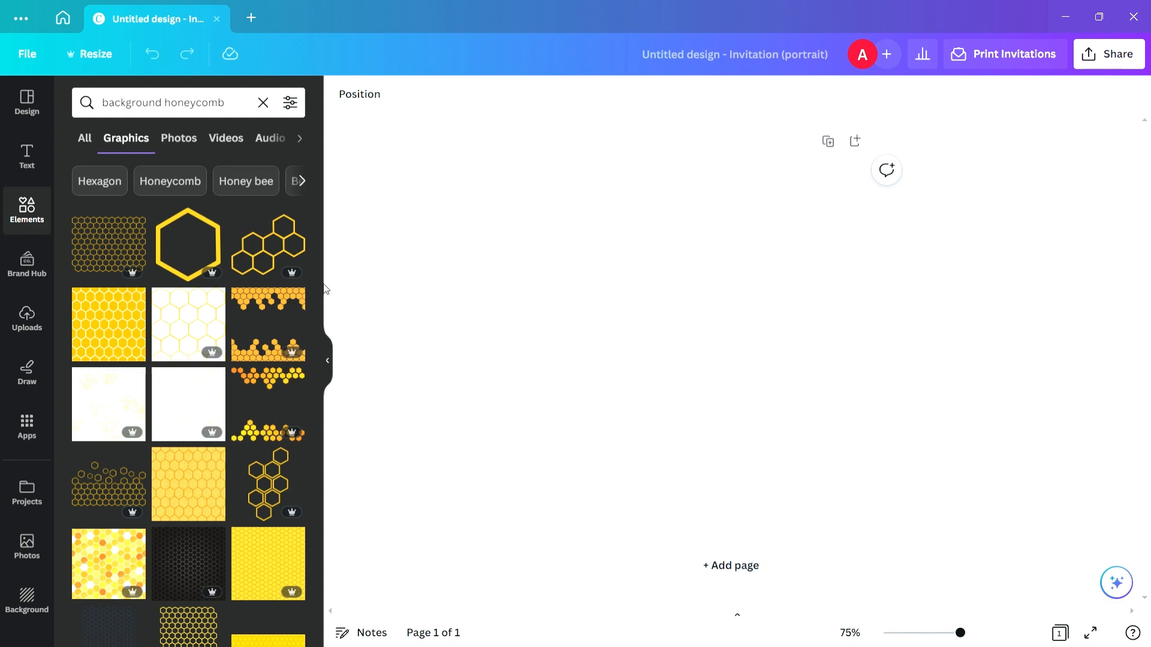
pyautogui.moveTo(315, 276); pyautogui.dragTo(343, 518)
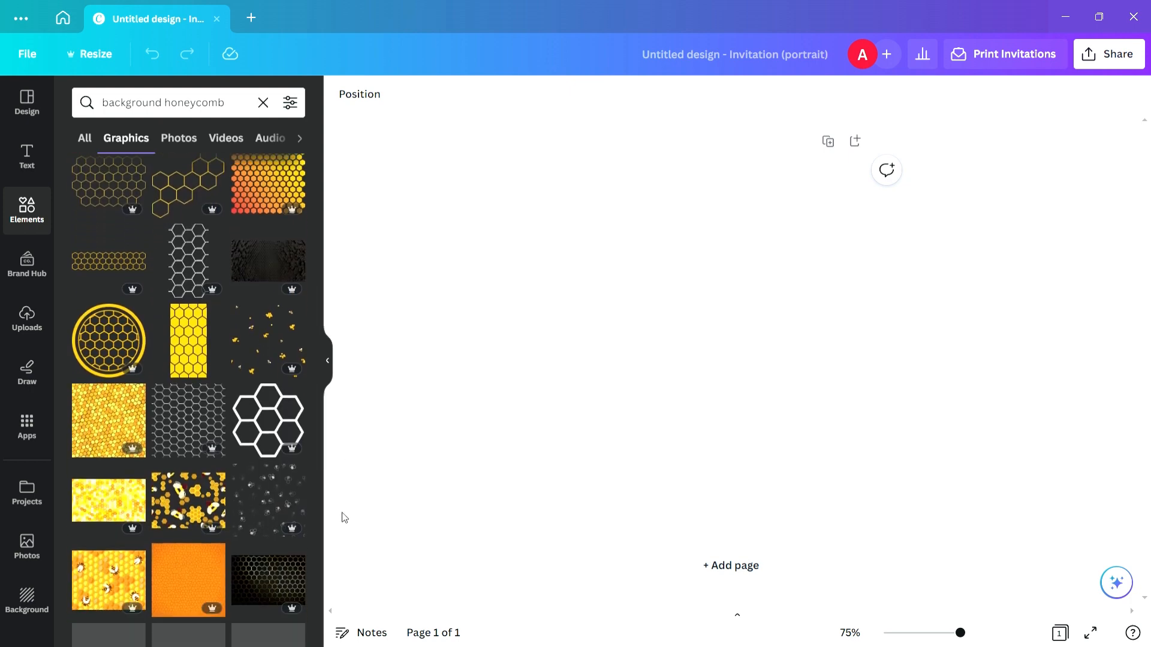
pyautogui.moveTo(318, 459); pyautogui.dragTo(318, 428)
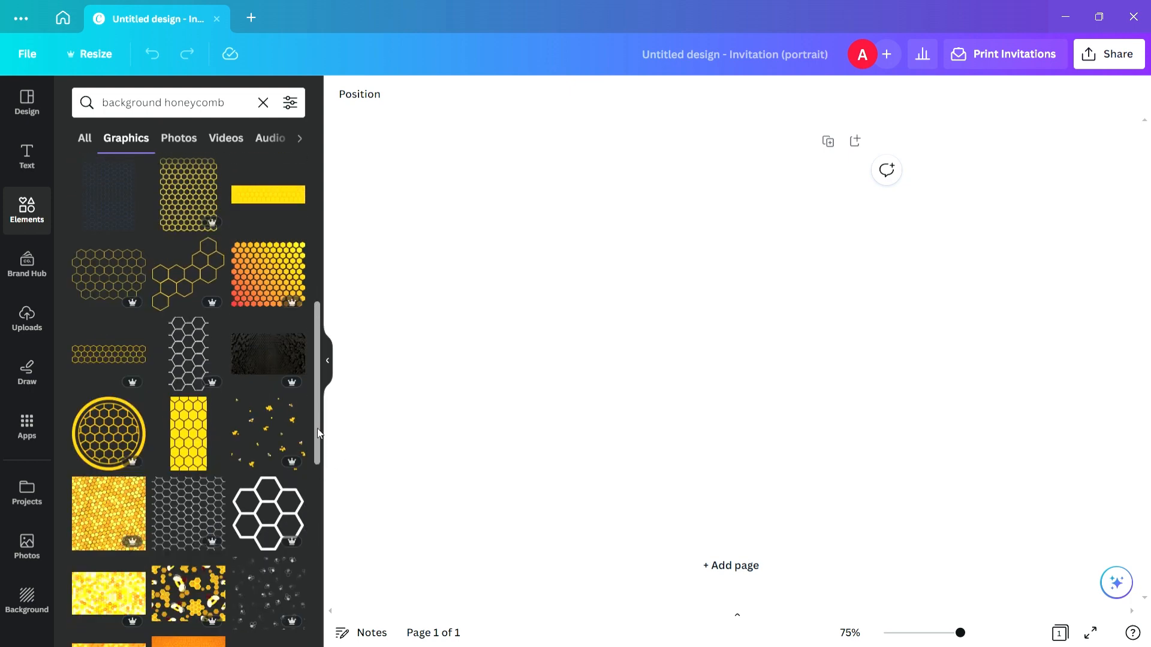
pyautogui.click(189, 437)
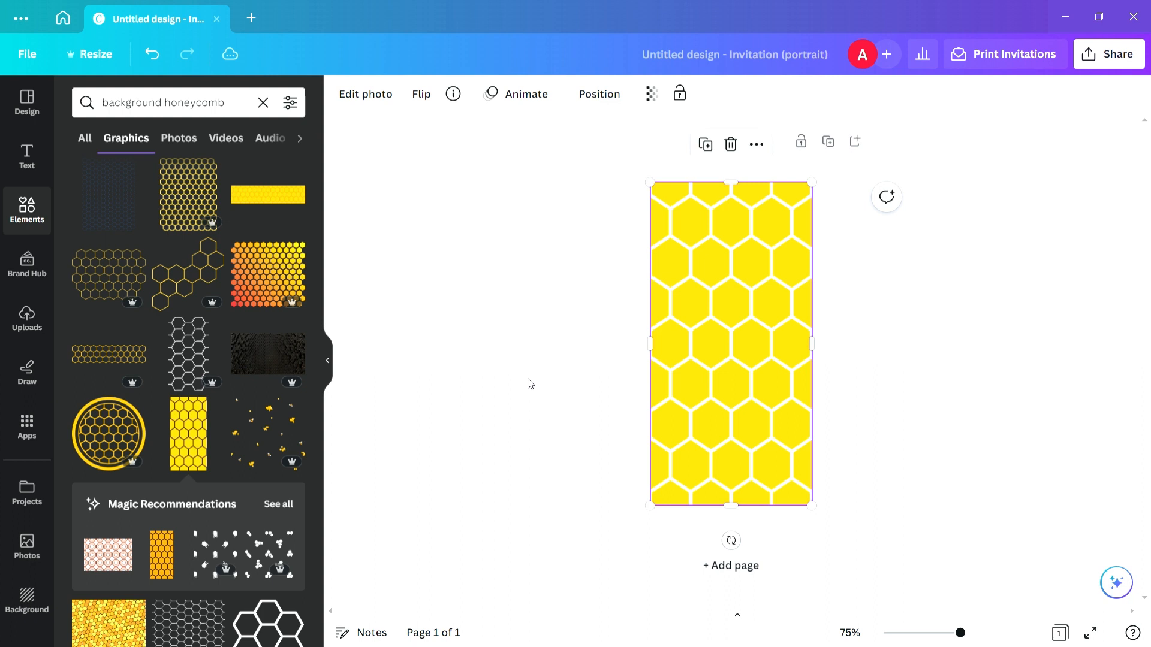
pyautogui.rightClick(744, 300)
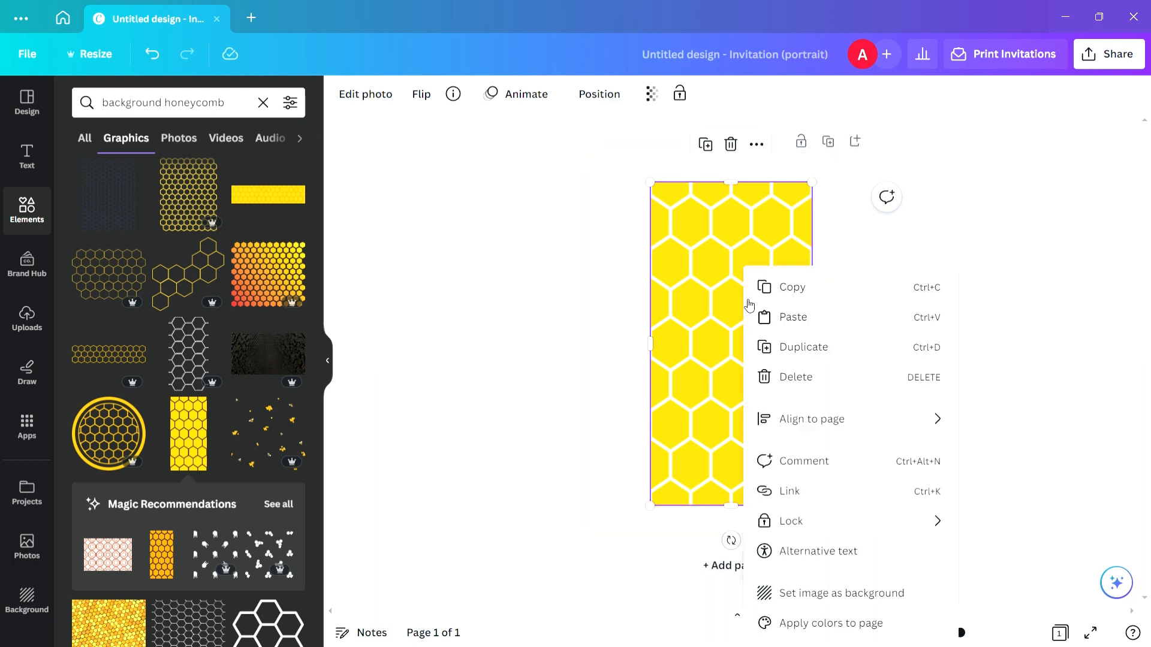
pyautogui.click(783, 593)
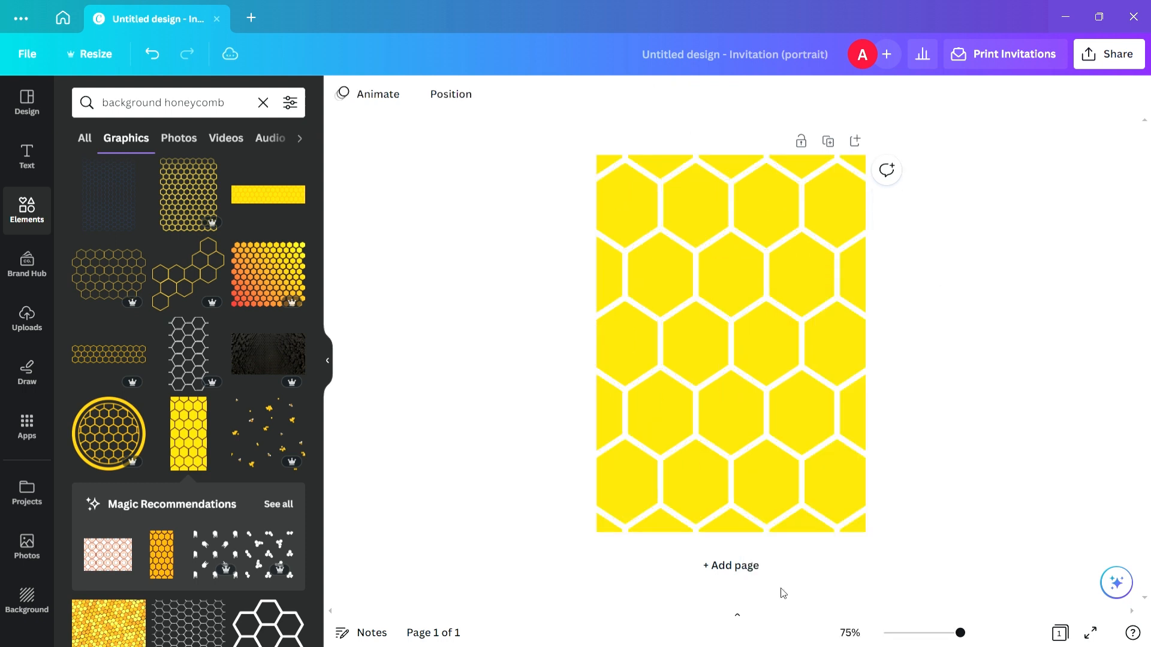
# Apply the Rustiq filter from the Vivid group to the honeycomb background image.
pyautogui.click(766, 501)
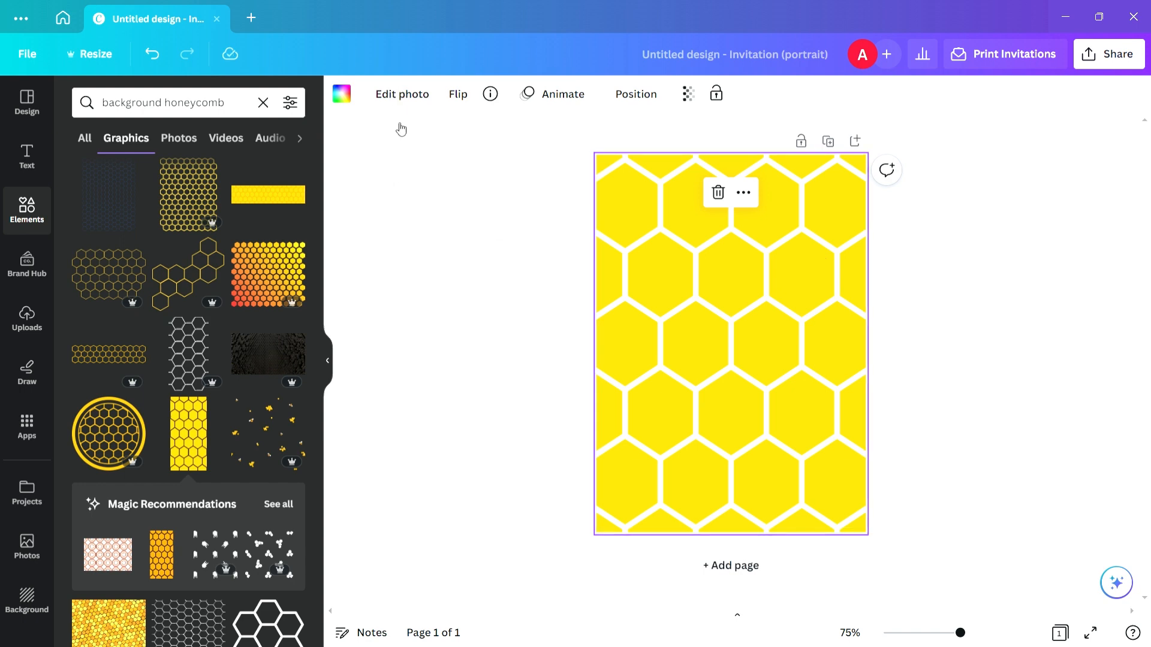
pyautogui.click(420, 95)
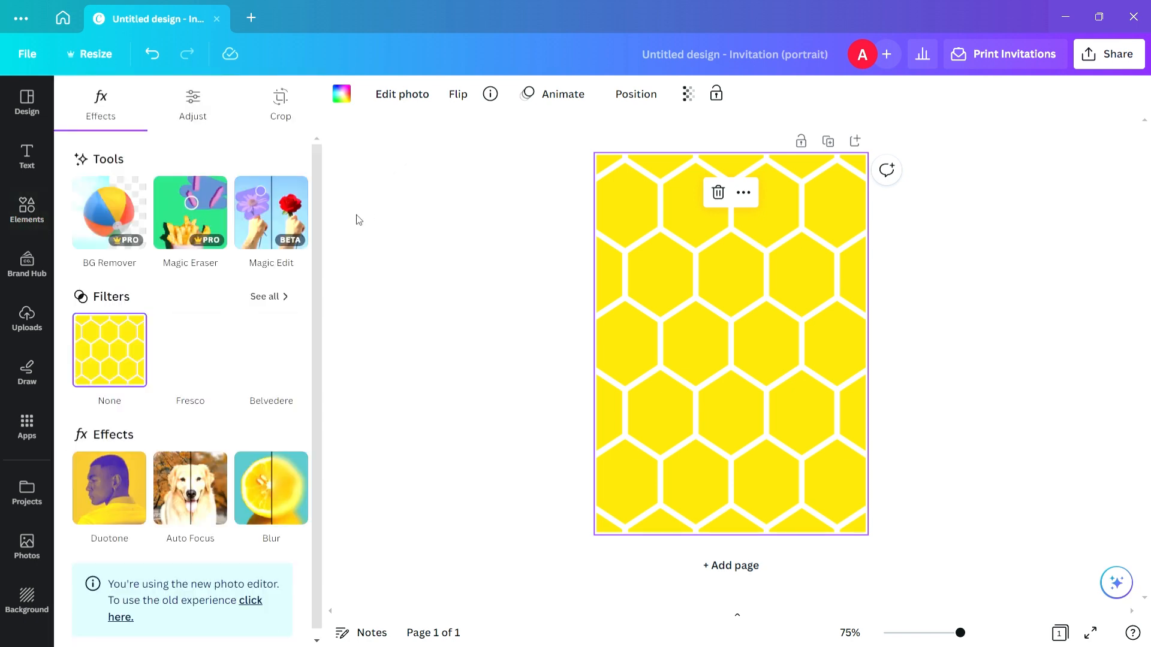
pyautogui.click(275, 297)
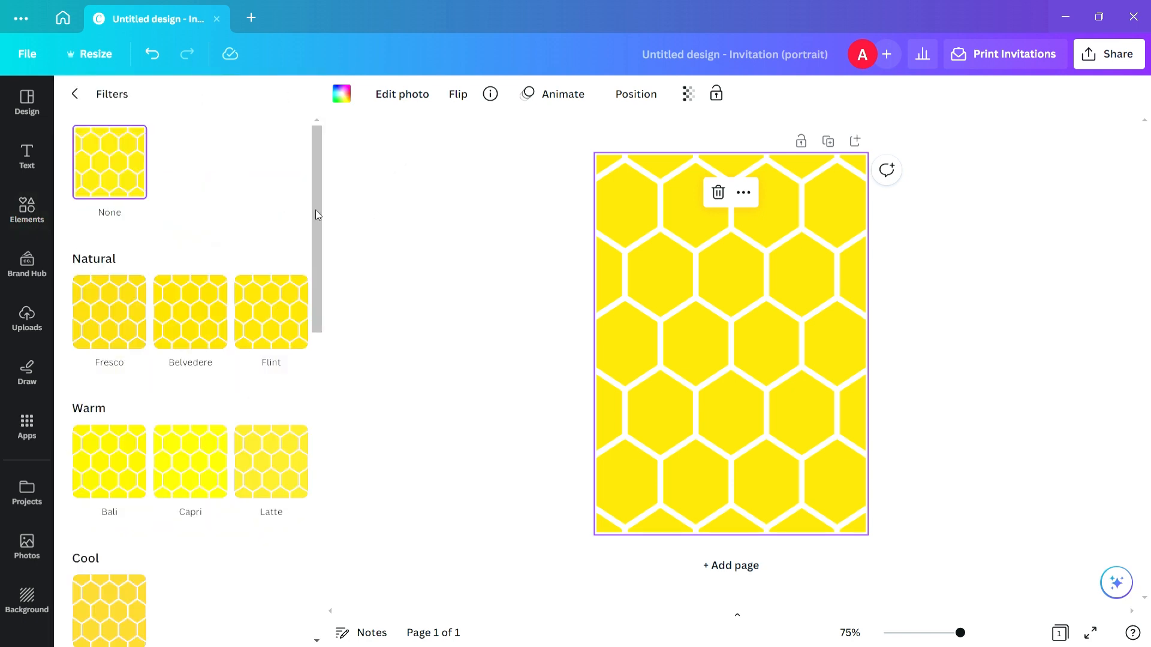
pyautogui.moveTo(315, 210); pyautogui.dragTo(340, 424)
pyautogui.moveTo(318, 384); pyautogui.dragTo(334, 501)
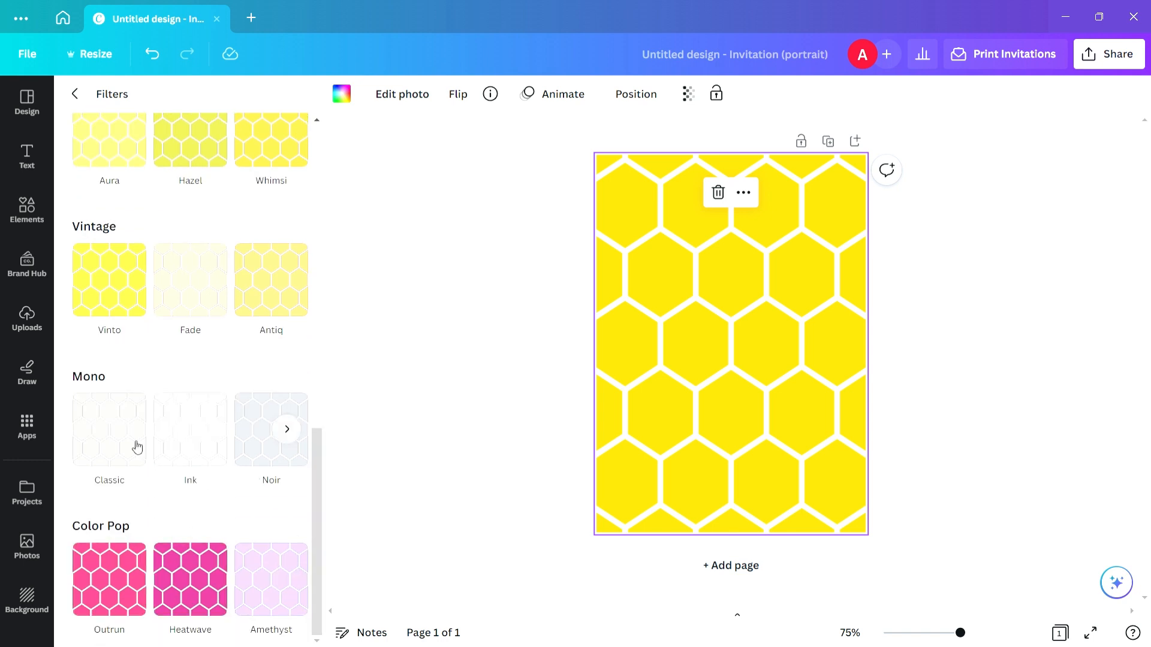
pyautogui.moveTo(315, 450); pyautogui.dragTo(315, 304)
pyautogui.click(198, 370)
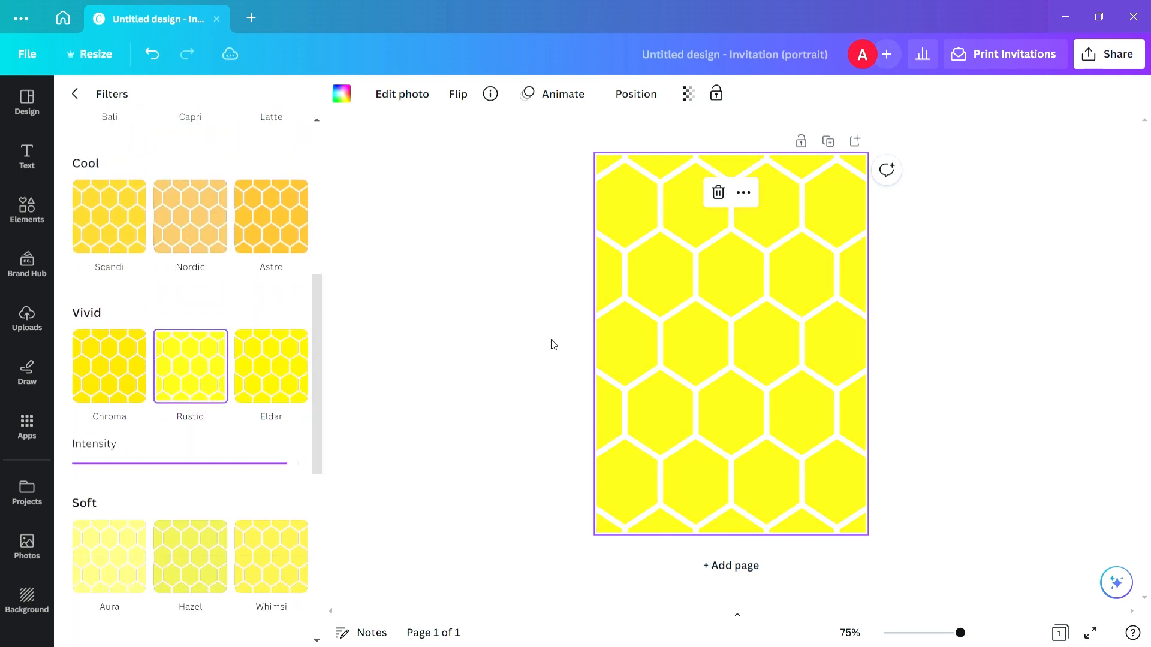
pyautogui.press('Escape')
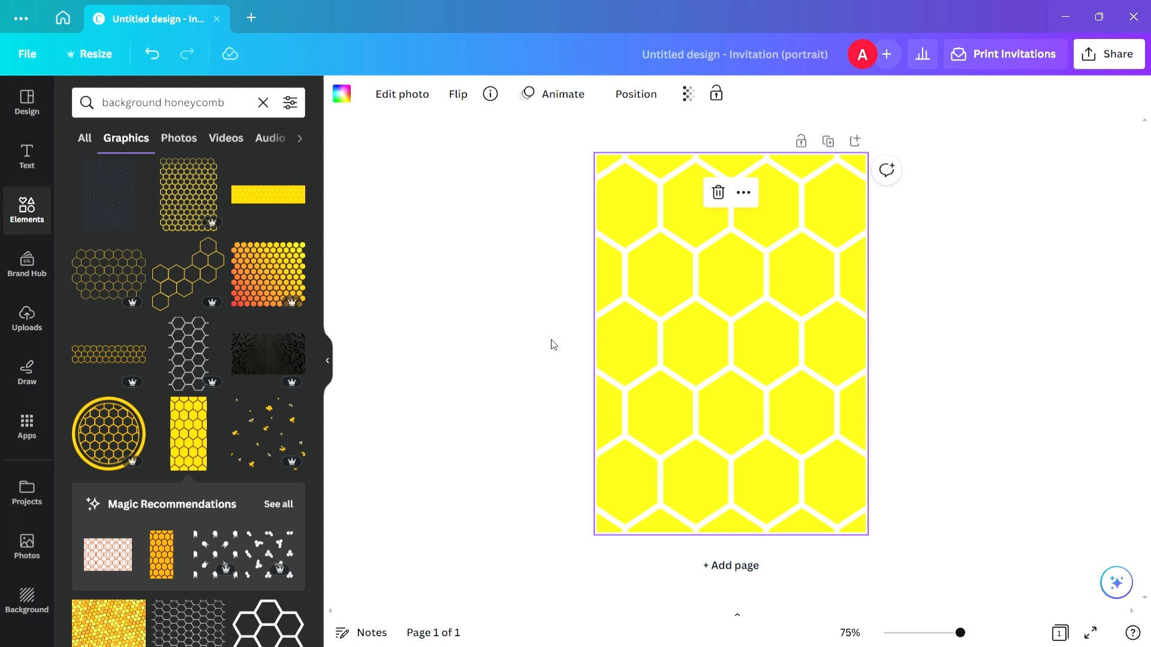
pyautogui.click(33, 219)
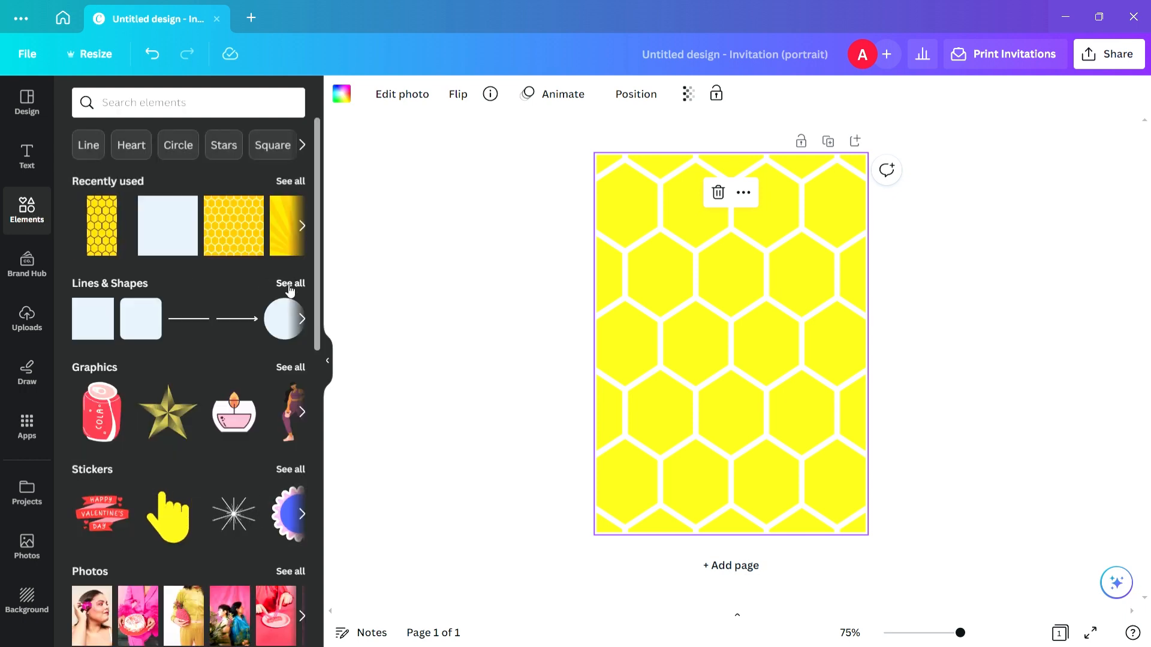
pyautogui.click(290, 285)
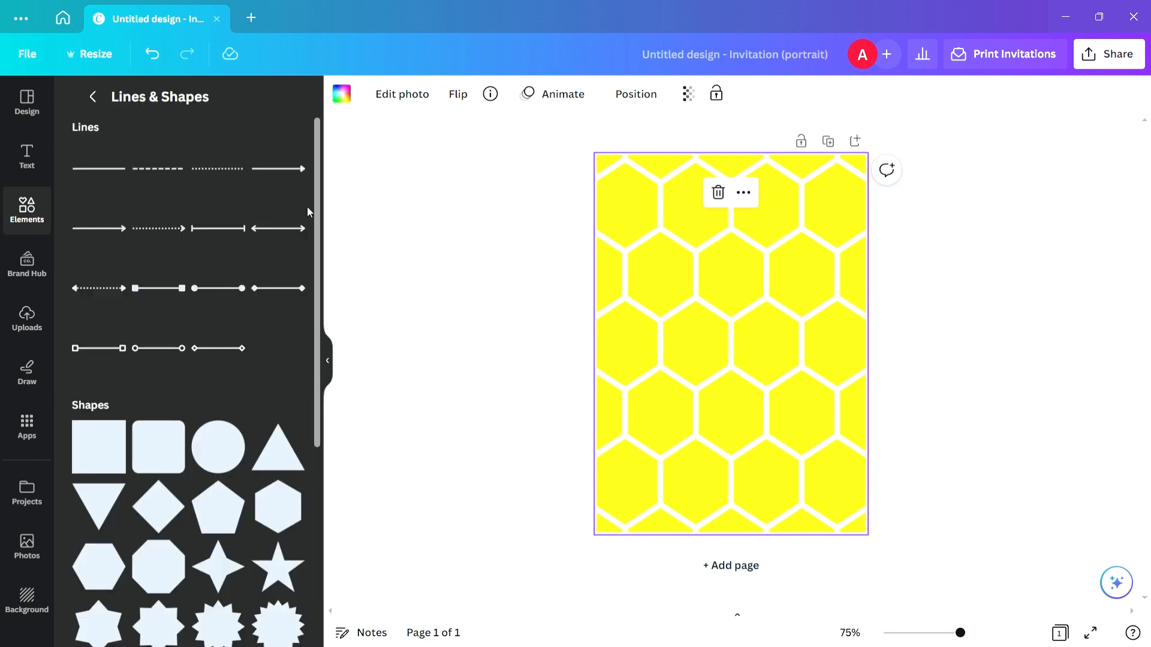
pyautogui.scroll(-10, 307, 207)
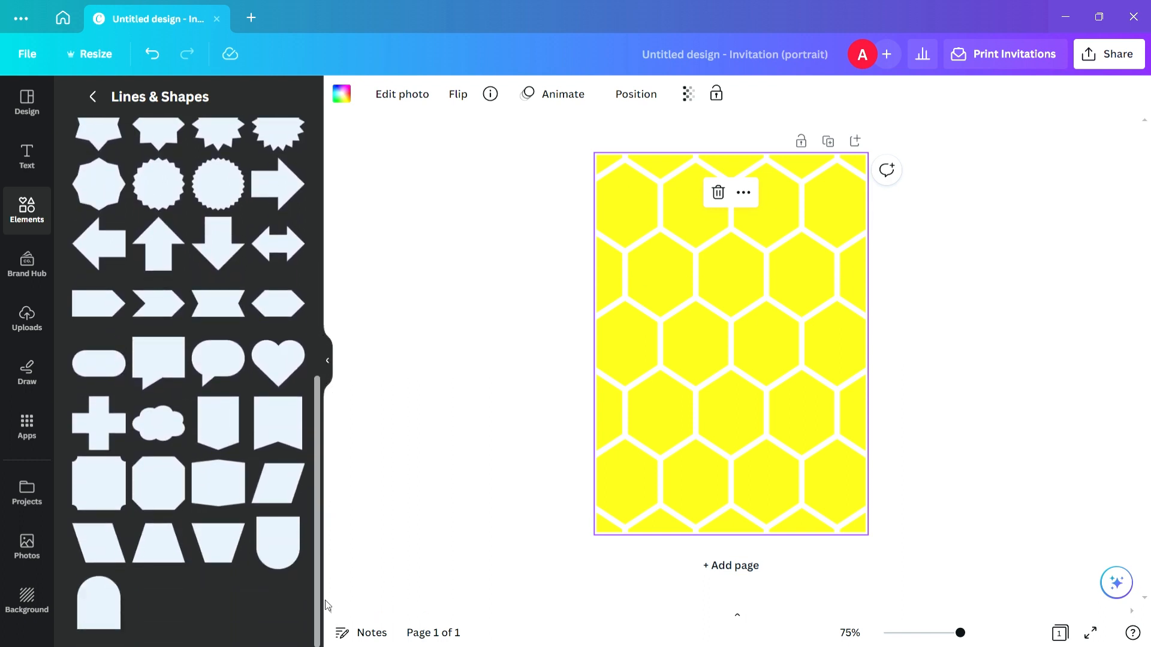
pyautogui.scroll(10, 308, 538)
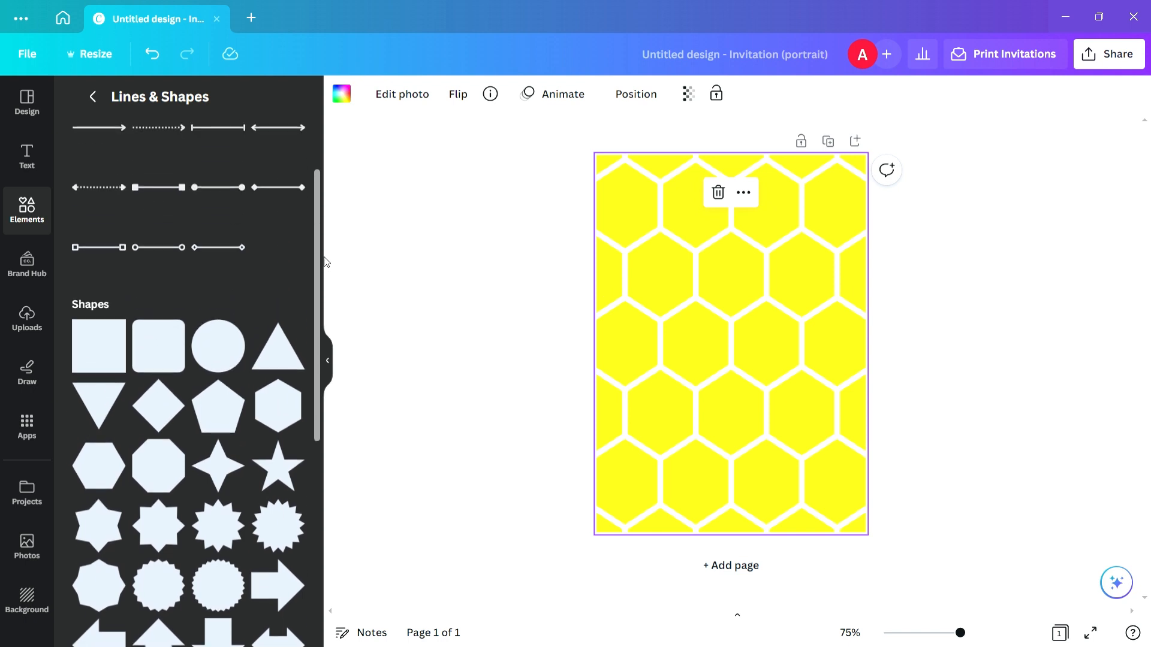
# Search the design elements for "invitation".
pyautogui.click(26, 223)
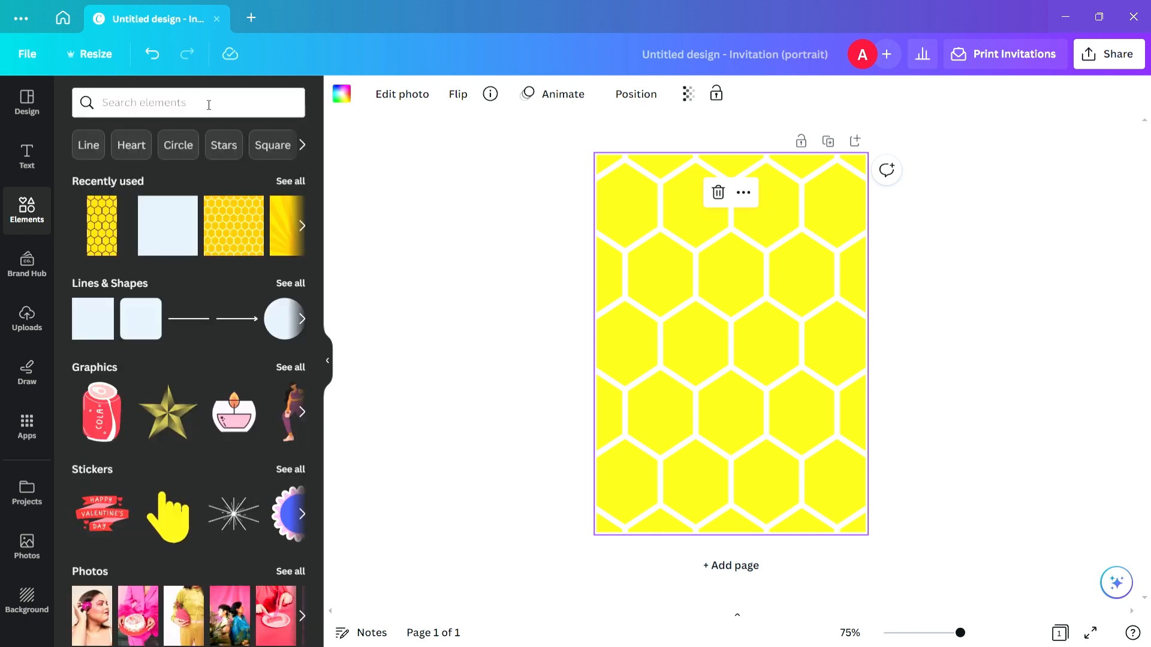
pyautogui.click(209, 105)
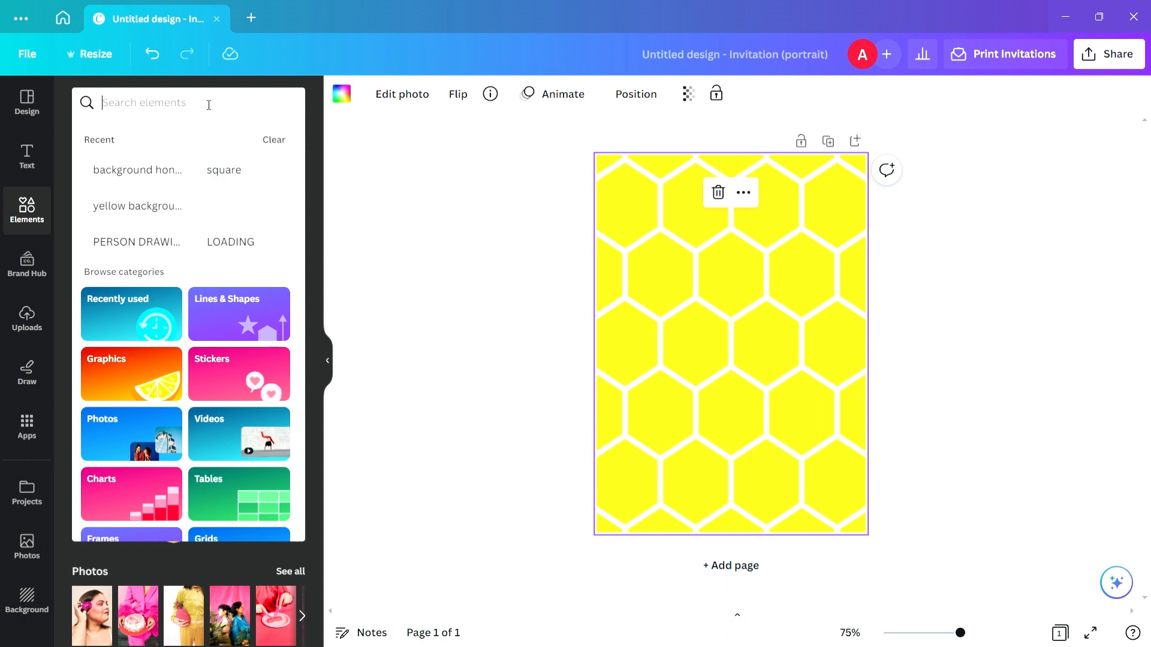
pyautogui.write('invitation')
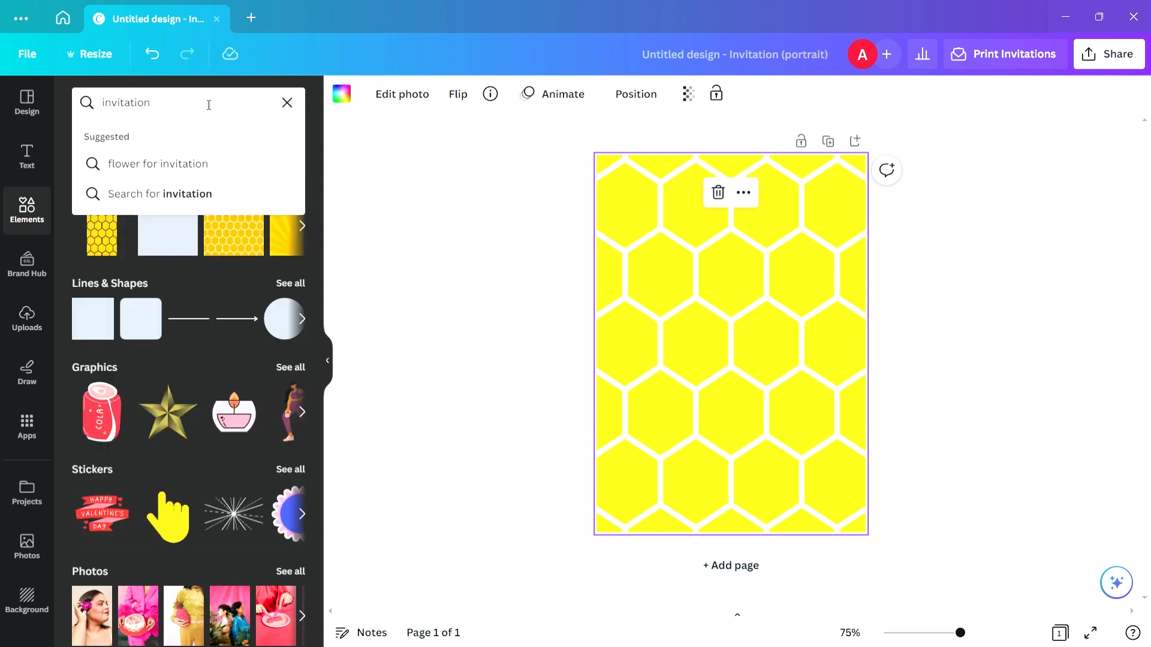
pyautogui.press('Return')
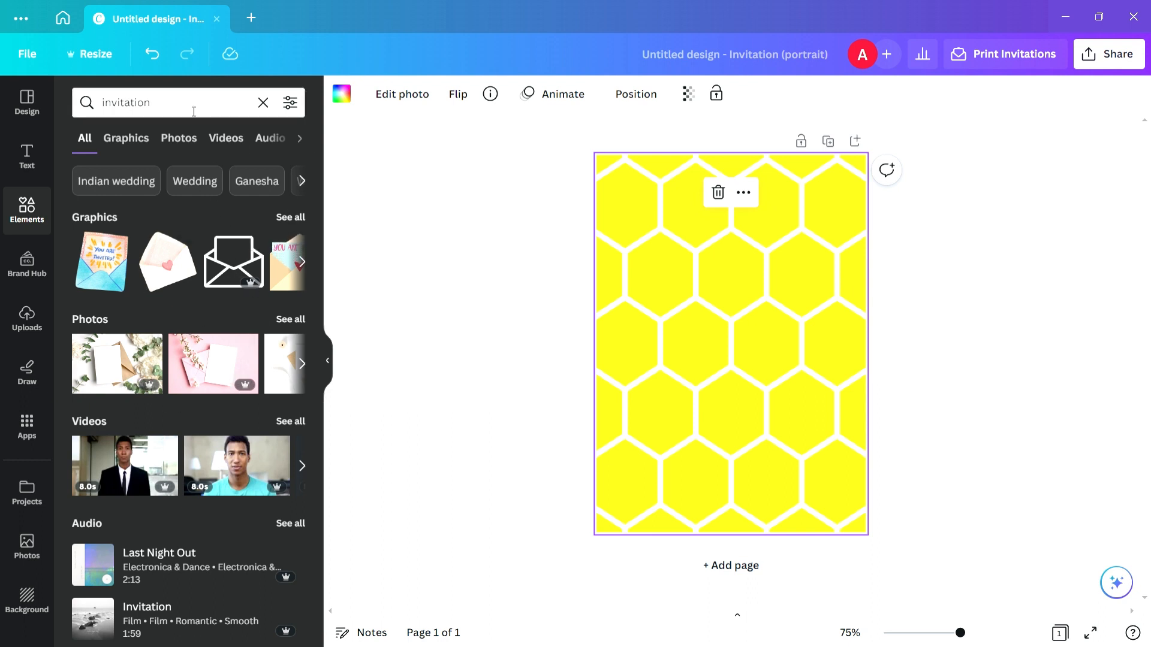
# Search the design elements for "diagonal rectangle" and look through the matching graphics and the results of all types.
pyautogui.moveTo(193, 105); pyautogui.dragTo(71, 105)
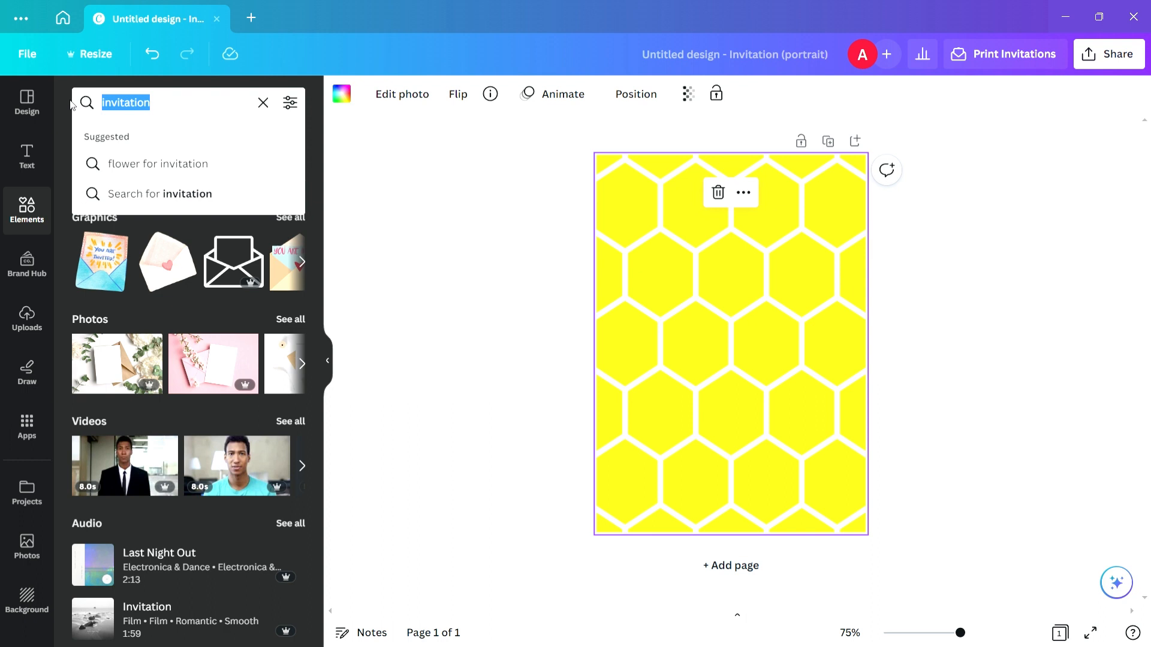
pyautogui.write('diag')
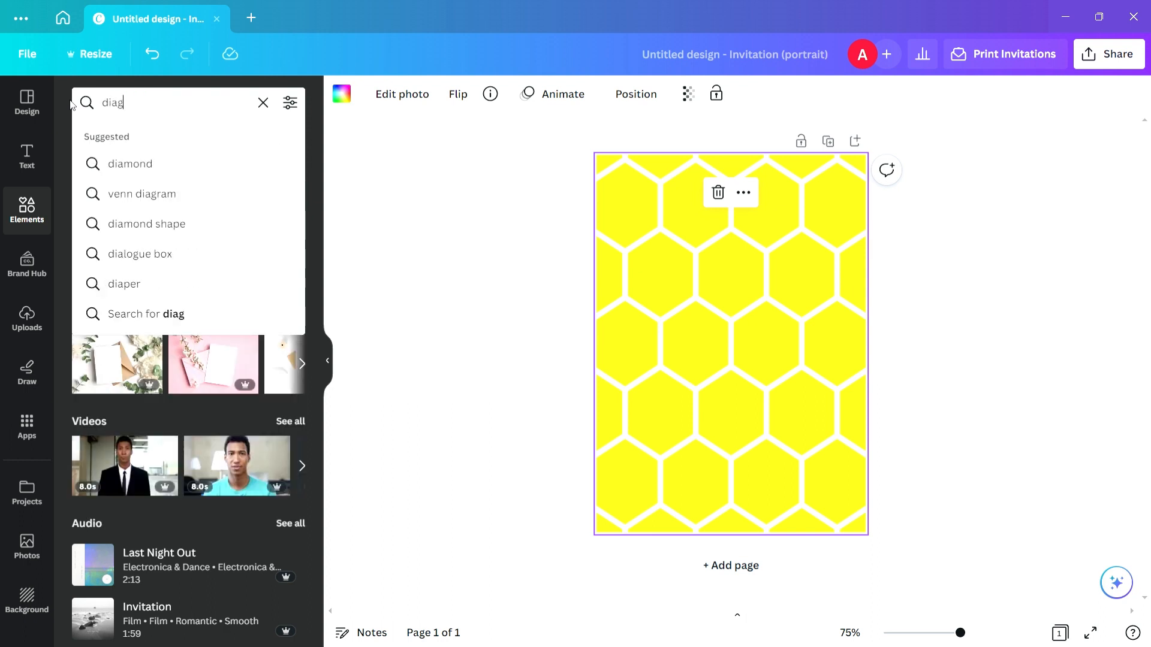
pyautogui.write('onal rectangle')
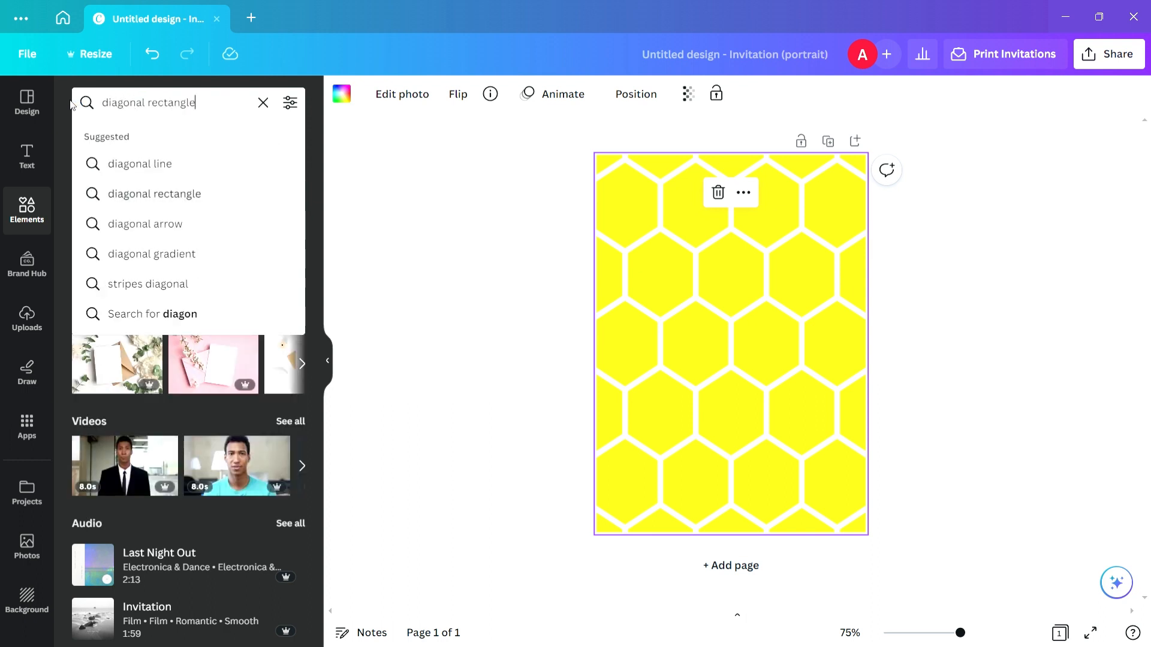
pyautogui.press('Return')
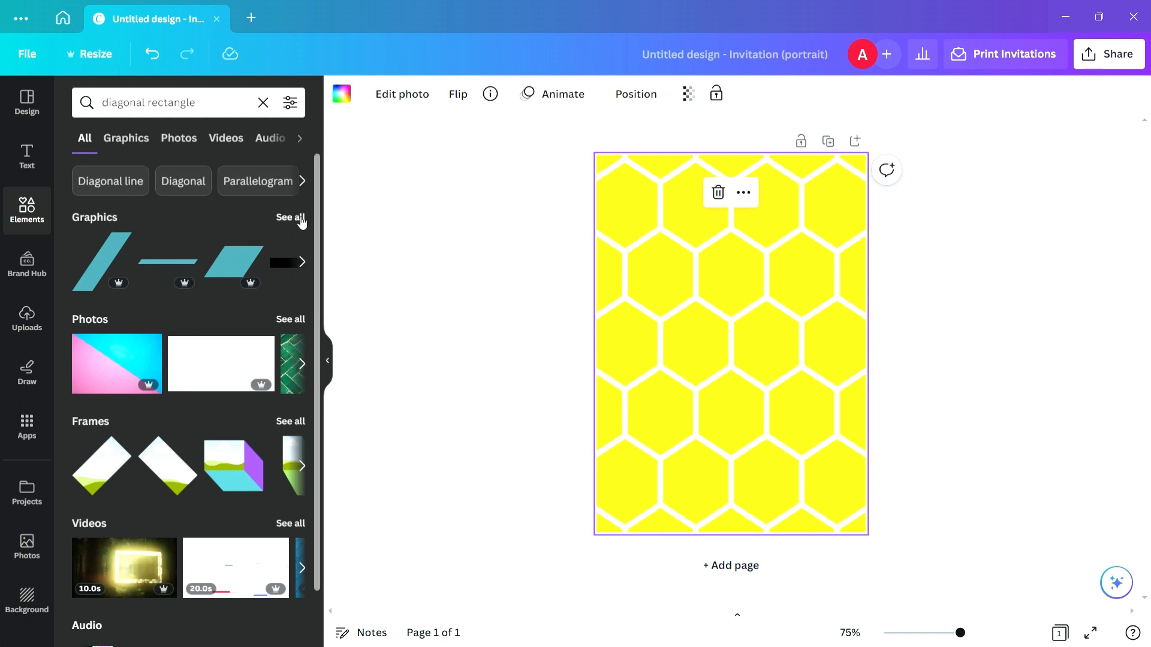
pyautogui.click(299, 219)
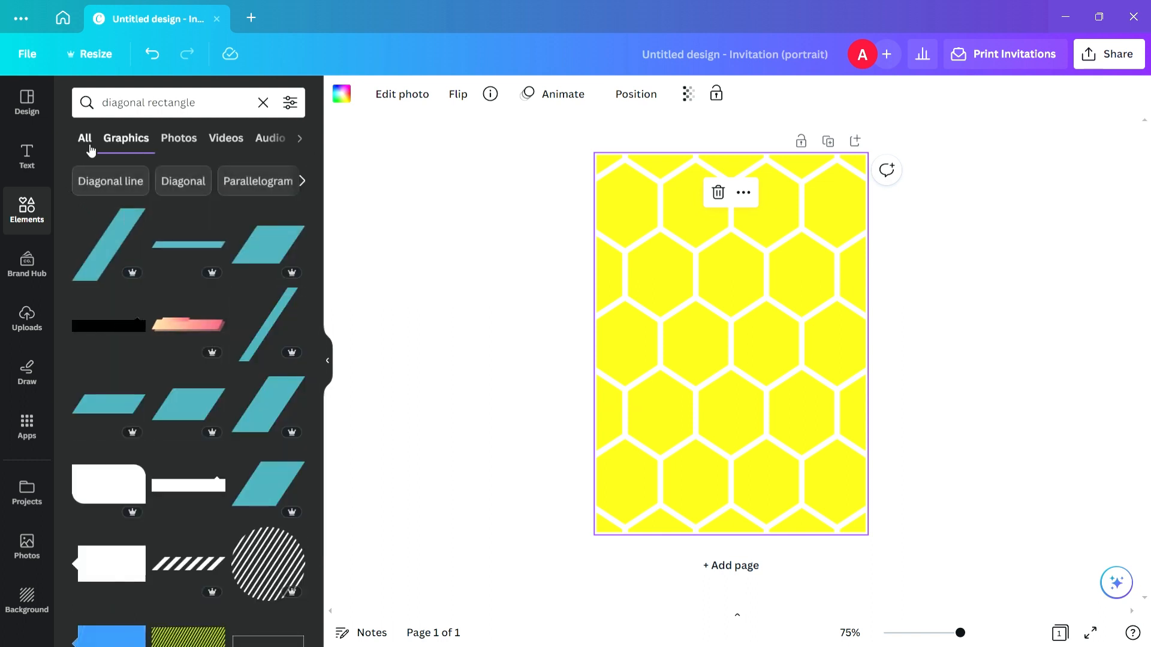
pyautogui.click(86, 141)
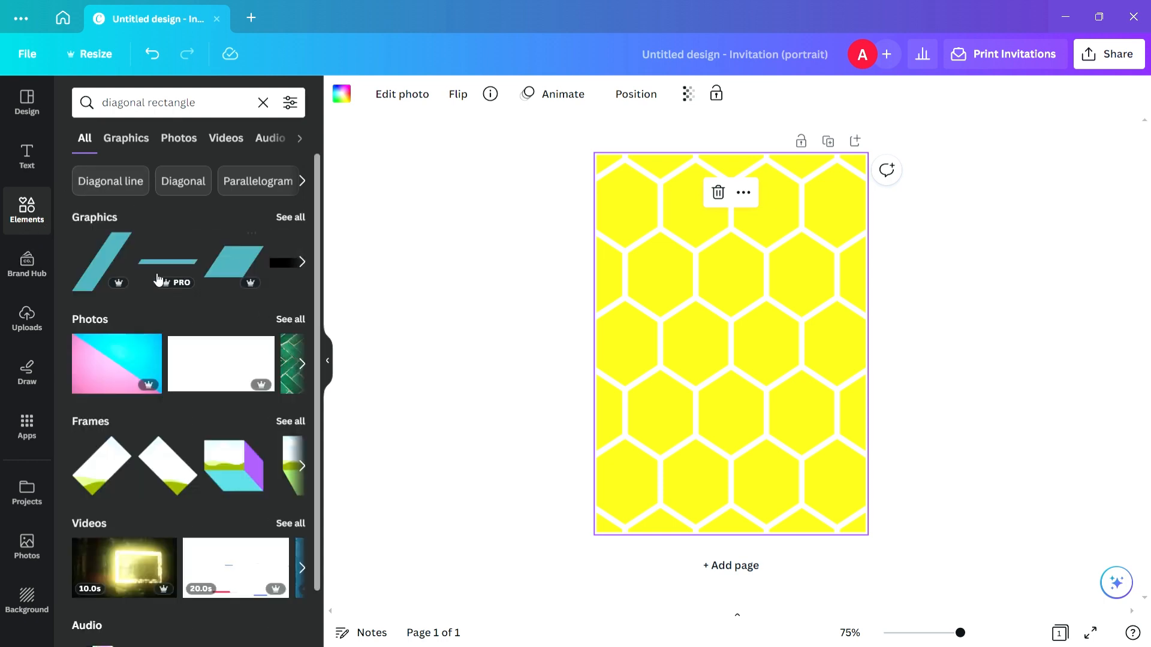
# Look through the frames matching "diagonal rectangle" and the suggested element categories for a suitable shape.
pyautogui.click(293, 422)
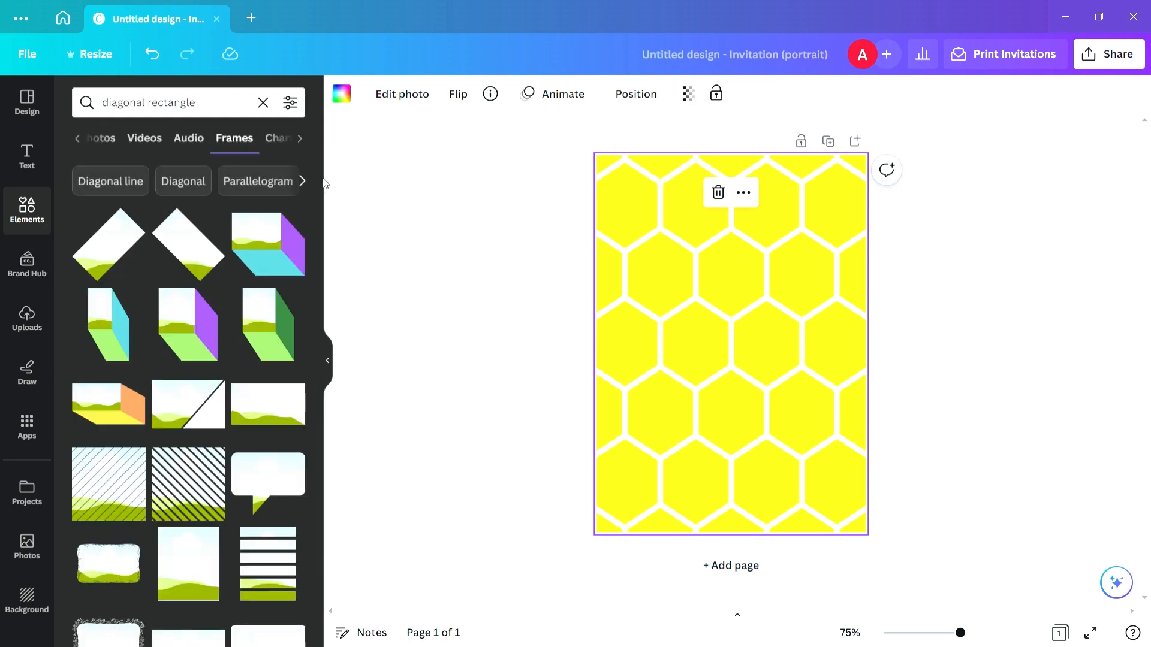
pyautogui.moveTo(319, 181); pyautogui.dragTo(324, 458)
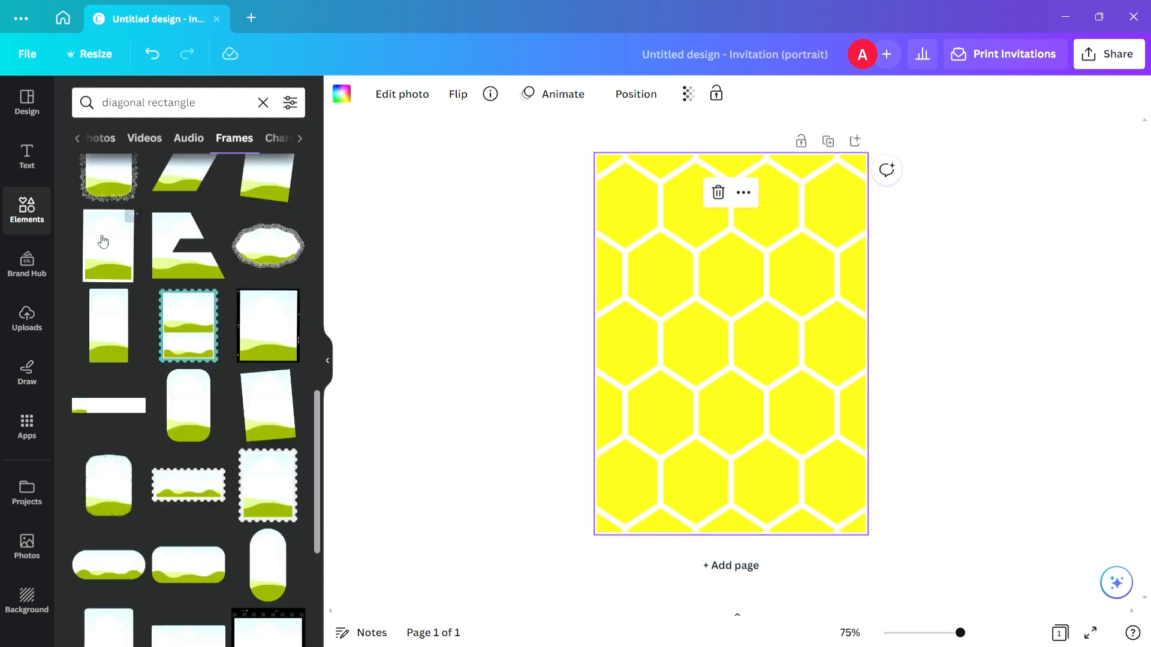
pyautogui.click(29, 212)
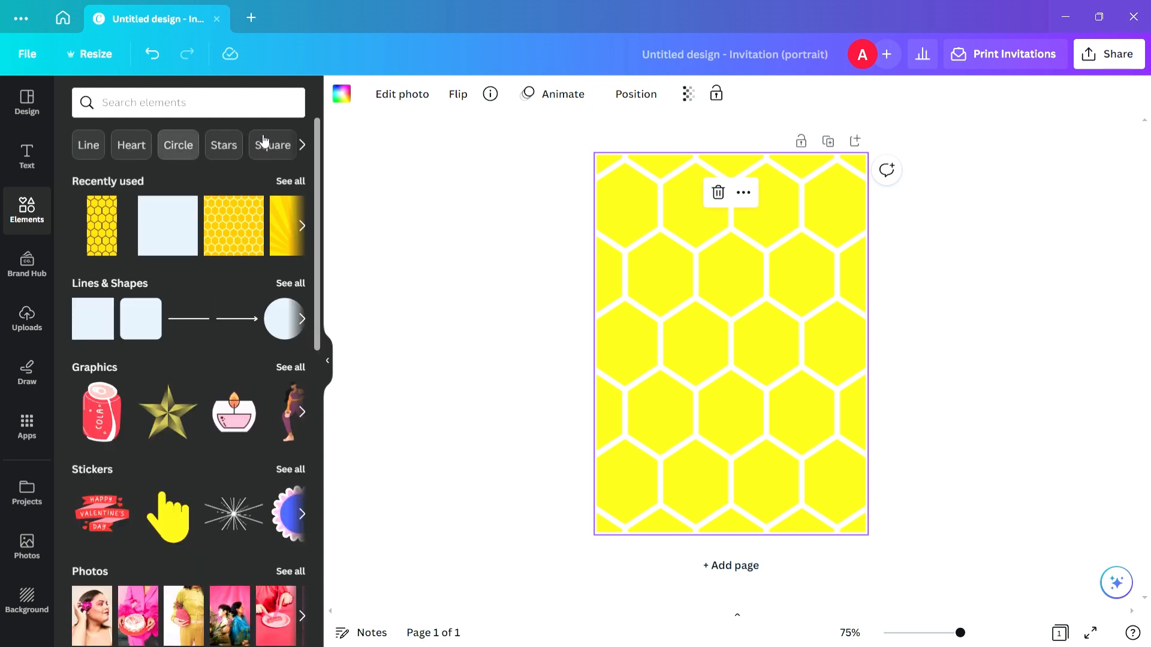
pyautogui.click(302, 145)
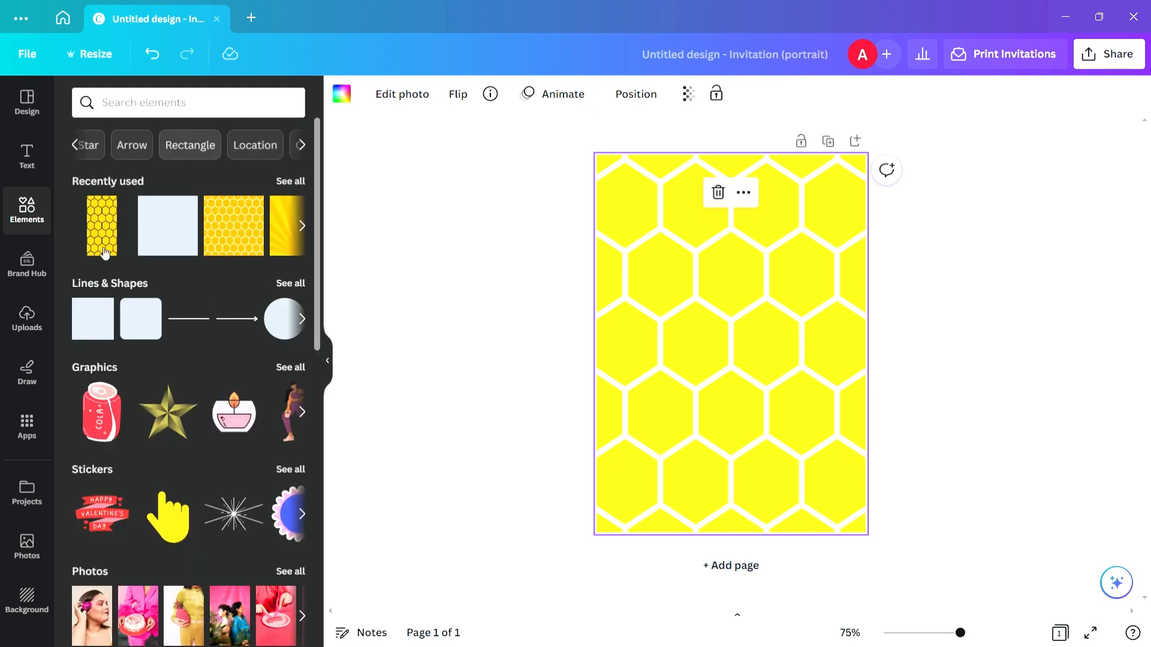
# Add the octagon-like square with cut corners from the Lines & Shapes collection to the page.
pyautogui.click(290, 282)
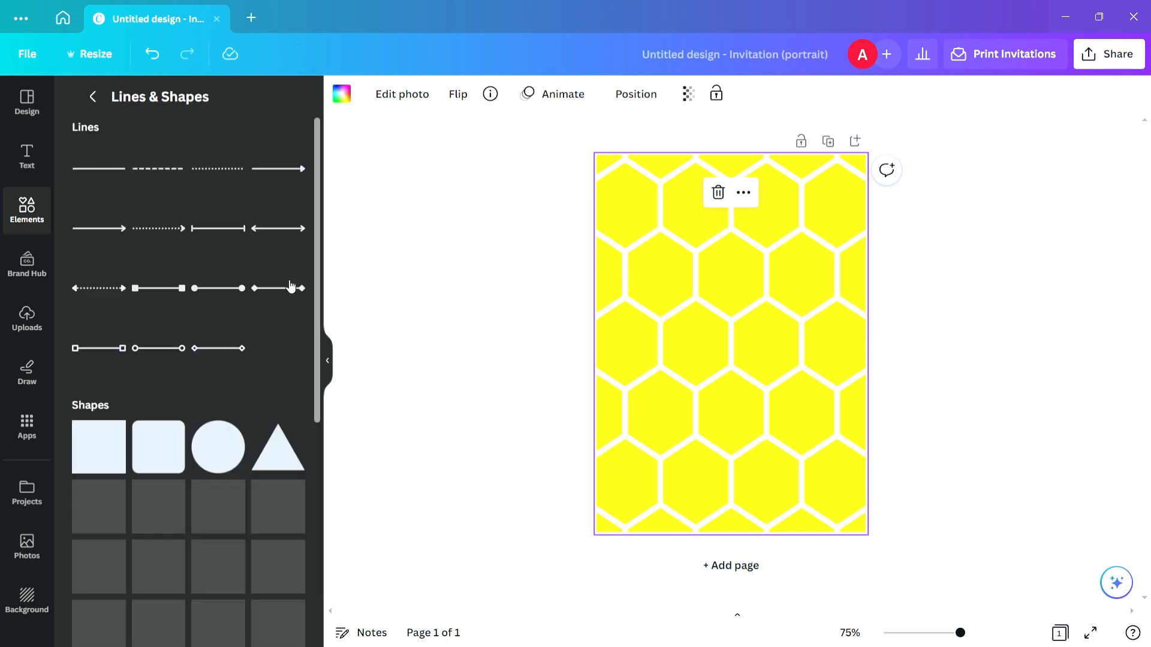
pyautogui.moveTo(315, 199); pyautogui.dragTo(320, 500)
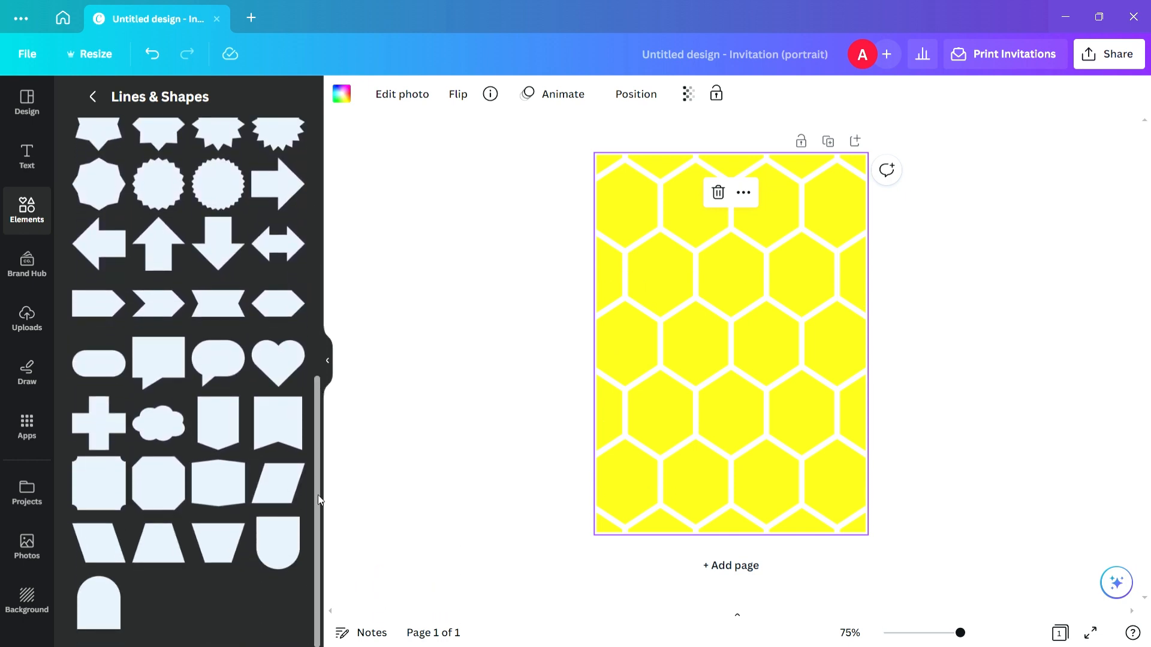
pyautogui.click(163, 477)
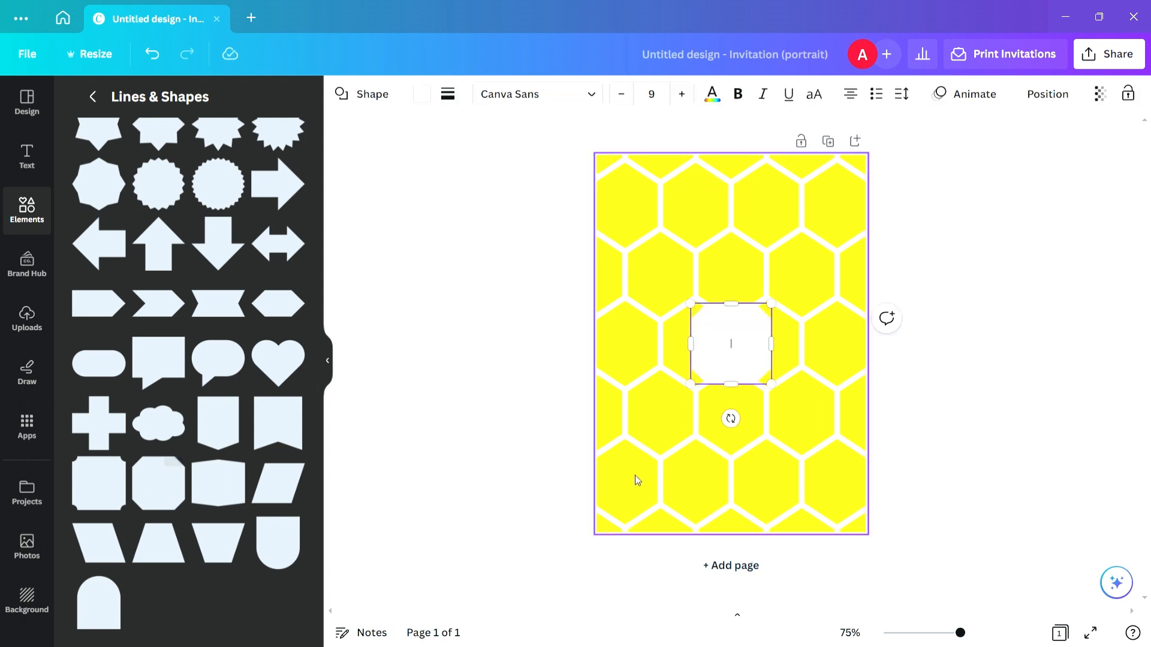
# Enlarge the cut-corner shape into a tall panel centred on the page, leaving a honeycomb border around it.
pyautogui.moveTo(772, 385); pyautogui.dragTo(809, 516)
pyautogui.moveTo(689, 304); pyautogui.dragTo(624, 242)
pyautogui.click(652, 235)
pyautogui.click(704, 310)
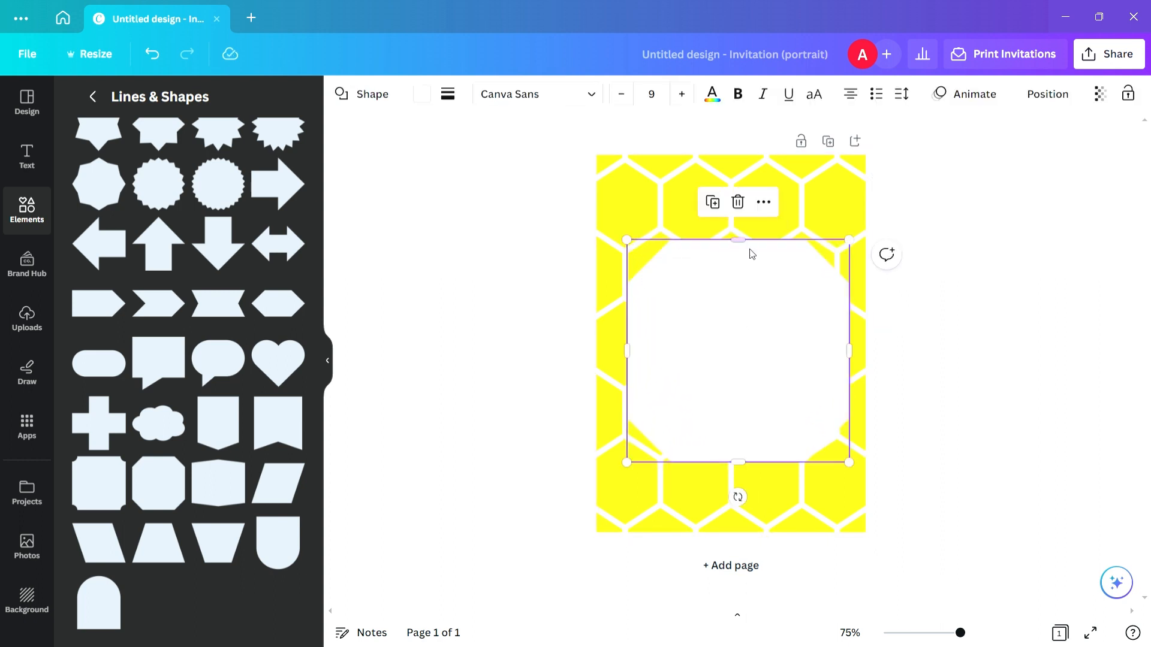
pyautogui.moveTo(743, 244); pyautogui.dragTo(739, 198)
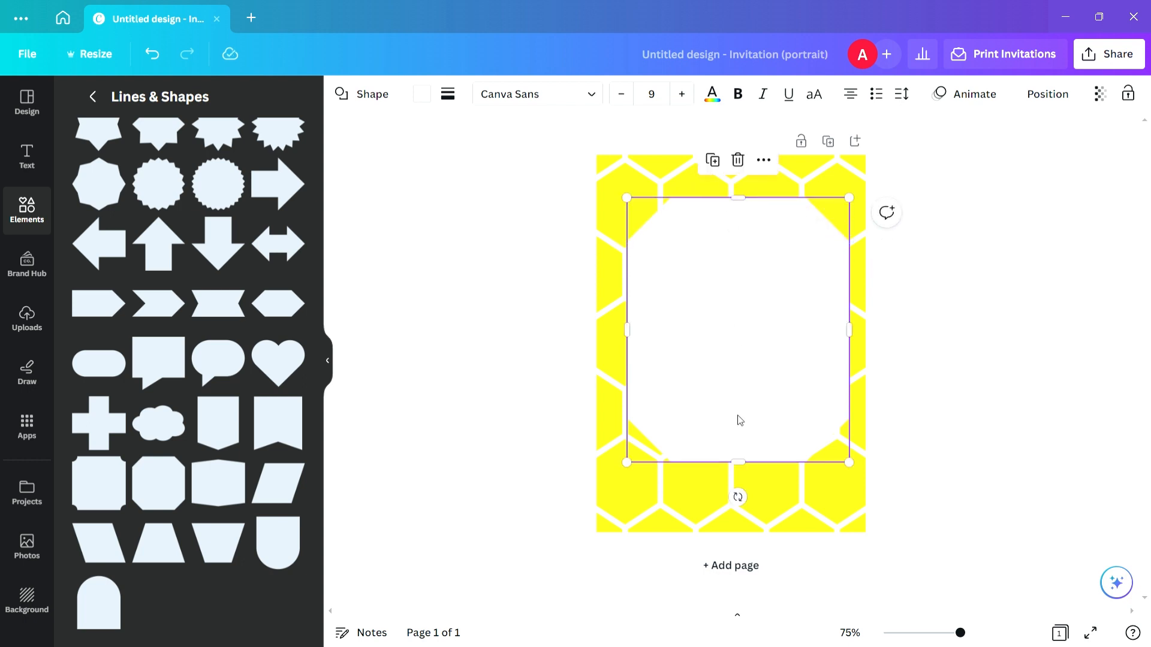
pyautogui.moveTo(738, 472); pyautogui.dragTo(739, 507)
pyautogui.moveTo(744, 444); pyautogui.dragTo(743, 443)
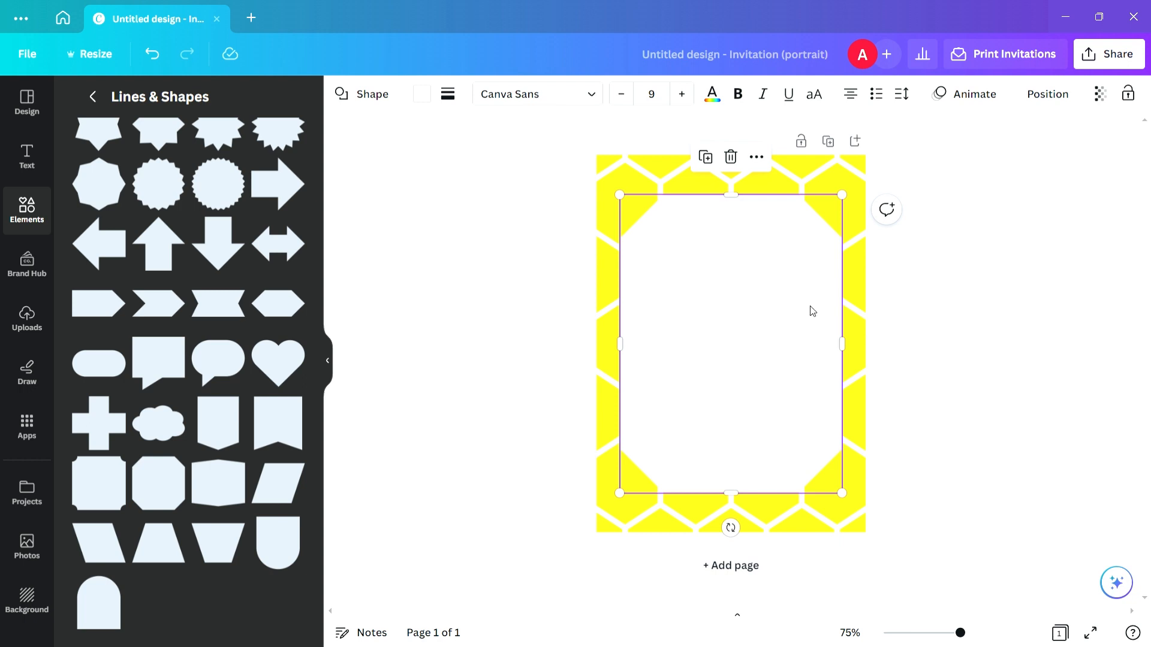
pyautogui.click(970, 327)
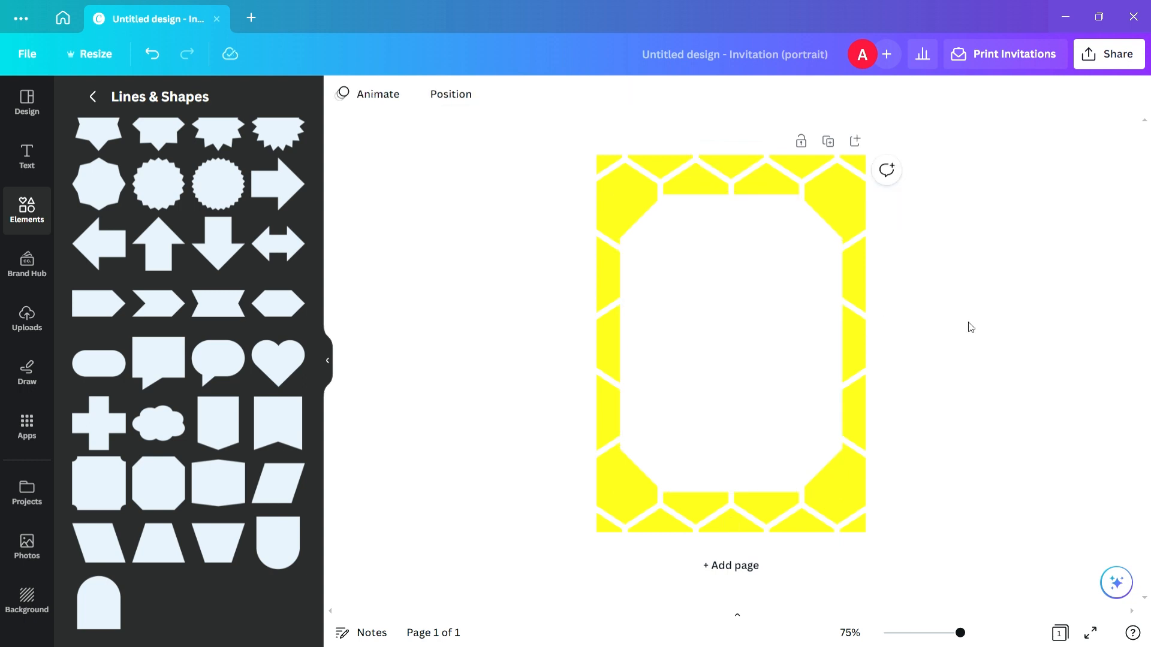
# Fill the cut-corner panel with black from the document colors.
pyautogui.click(680, 273)
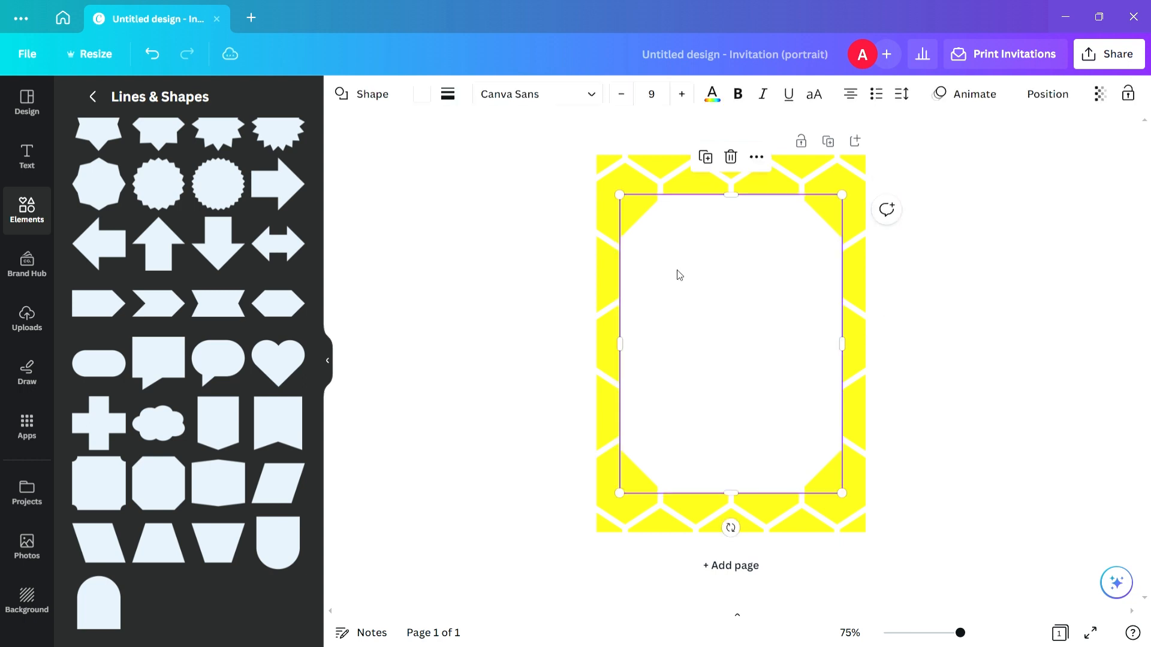
pyautogui.click(422, 94)
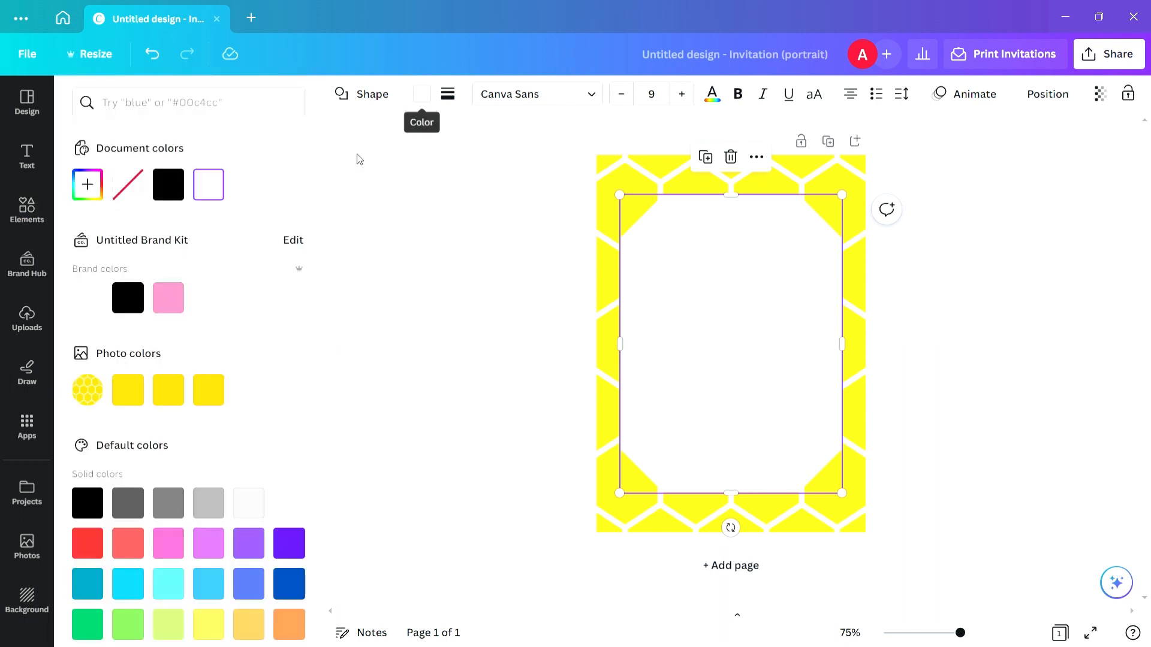
pyautogui.click(169, 185)
pyautogui.click(488, 247)
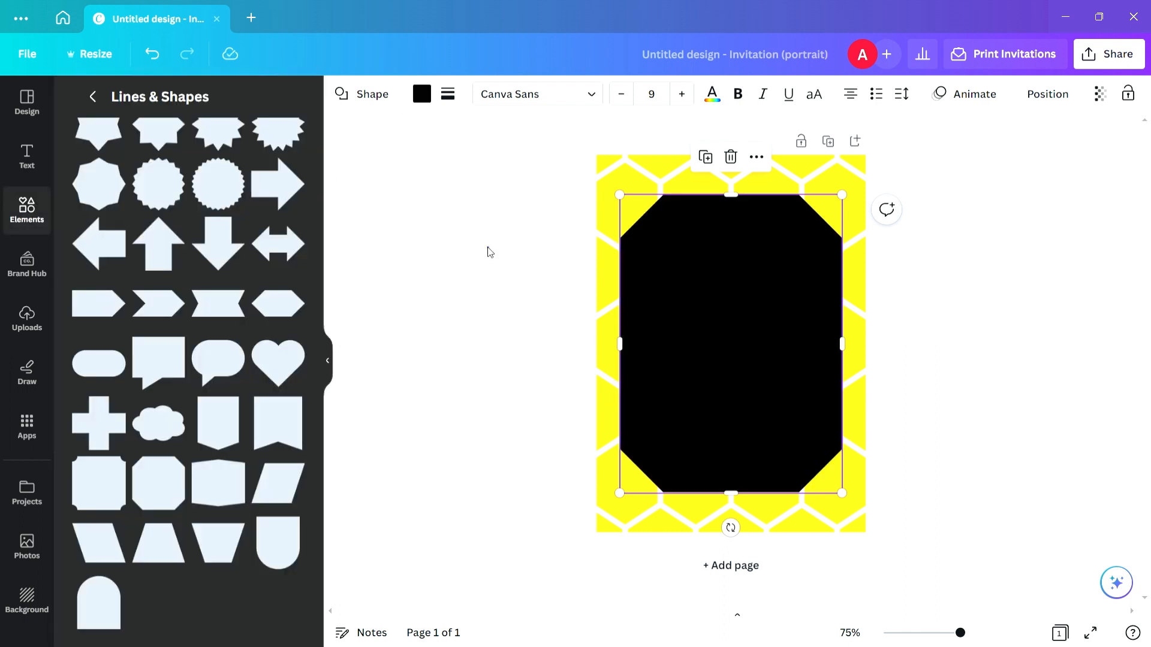
pyautogui.click(488, 248)
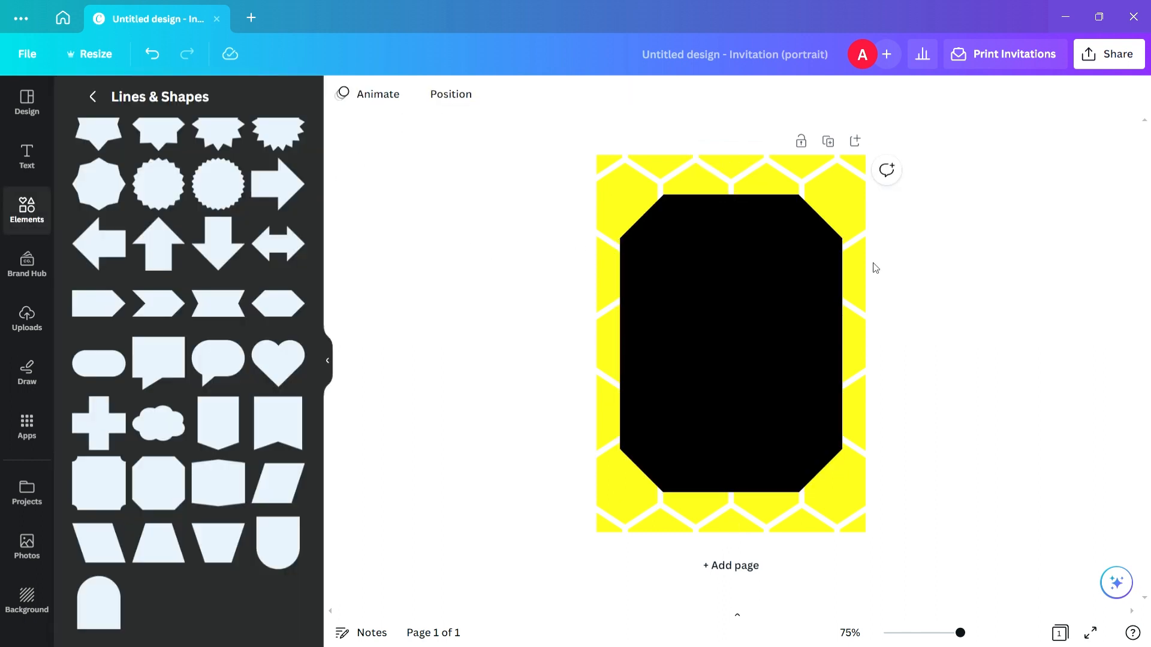
# Extend the black panel slightly at its top, right and bottom edges to narrow the honeycomb border.
pyautogui.click(733, 204)
pyautogui.moveTo(739, 202); pyautogui.dragTo(739, 190)
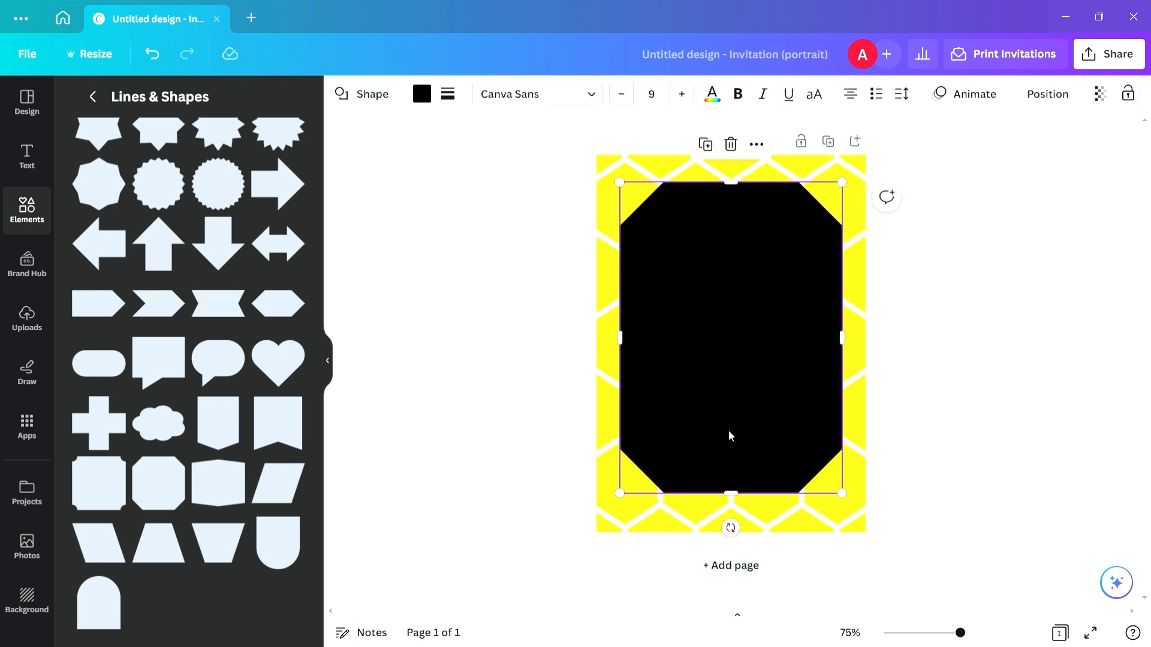
pyautogui.moveTo(852, 345); pyautogui.dragTo(863, 345)
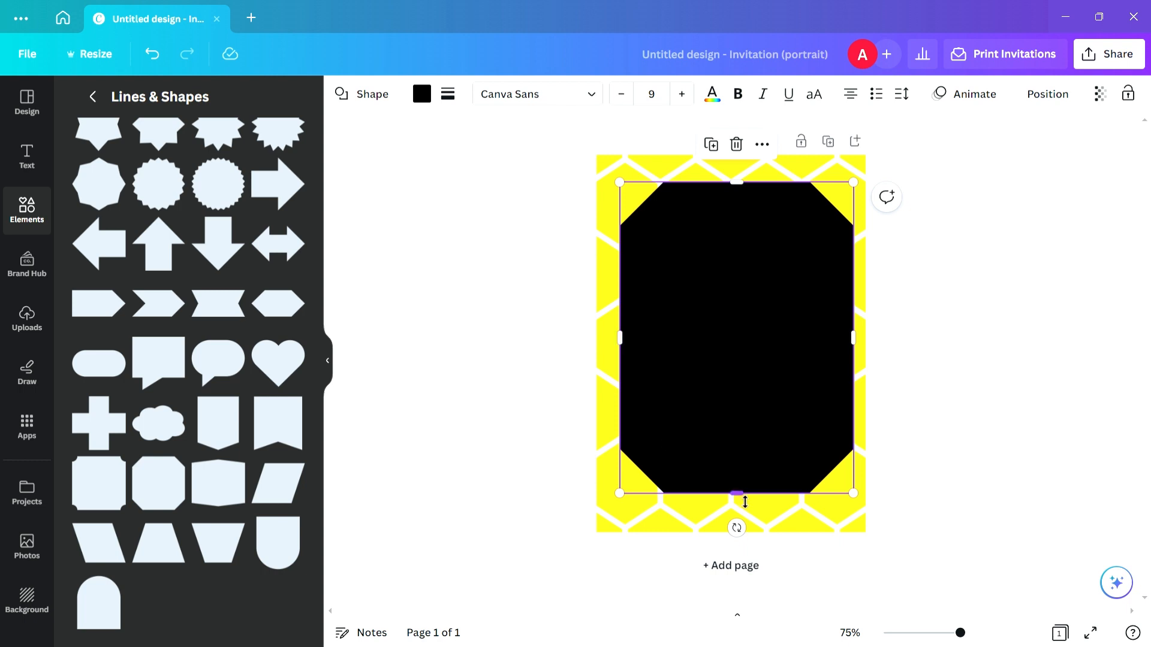
pyautogui.moveTo(745, 502); pyautogui.dragTo(744, 514)
pyautogui.click(937, 398)
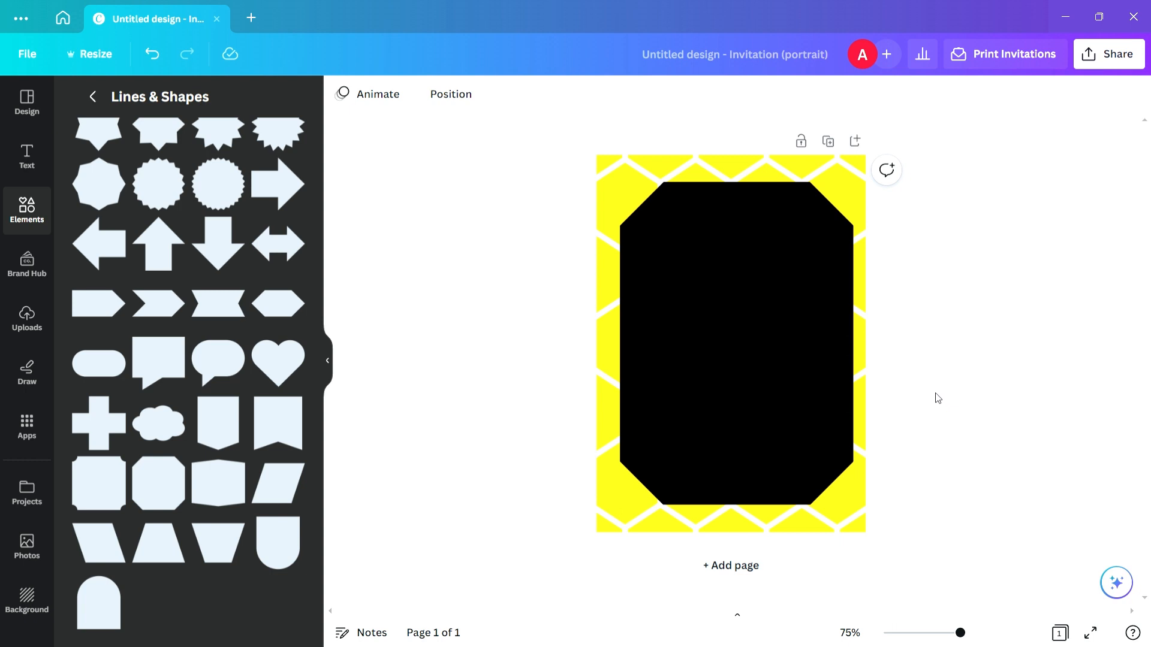
# Search the design elements for "bumble bee" and look through the matching graphics.
pyautogui.click(35, 218)
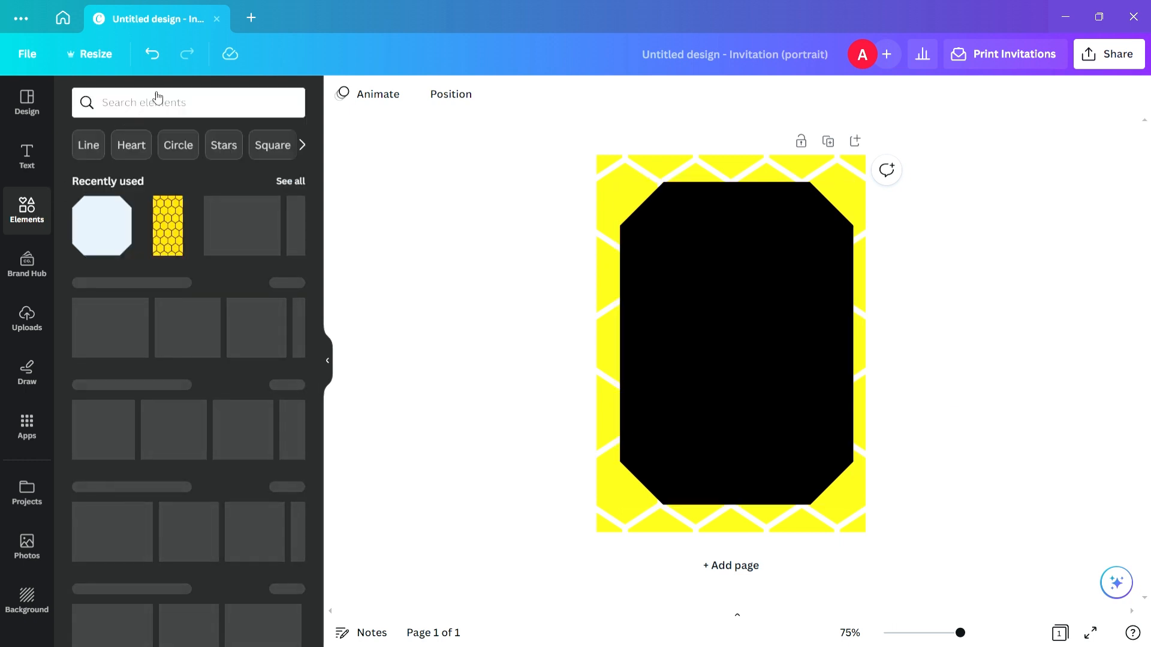
pyautogui.click(160, 104)
pyautogui.write('bumb')
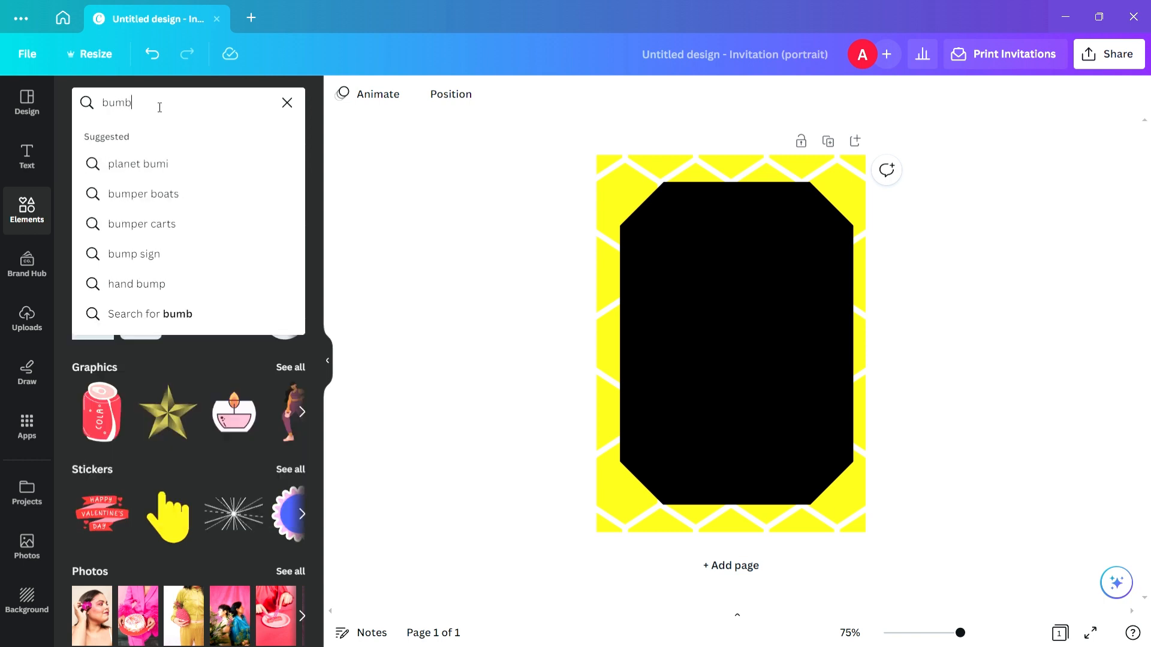
pyautogui.write('le bee')
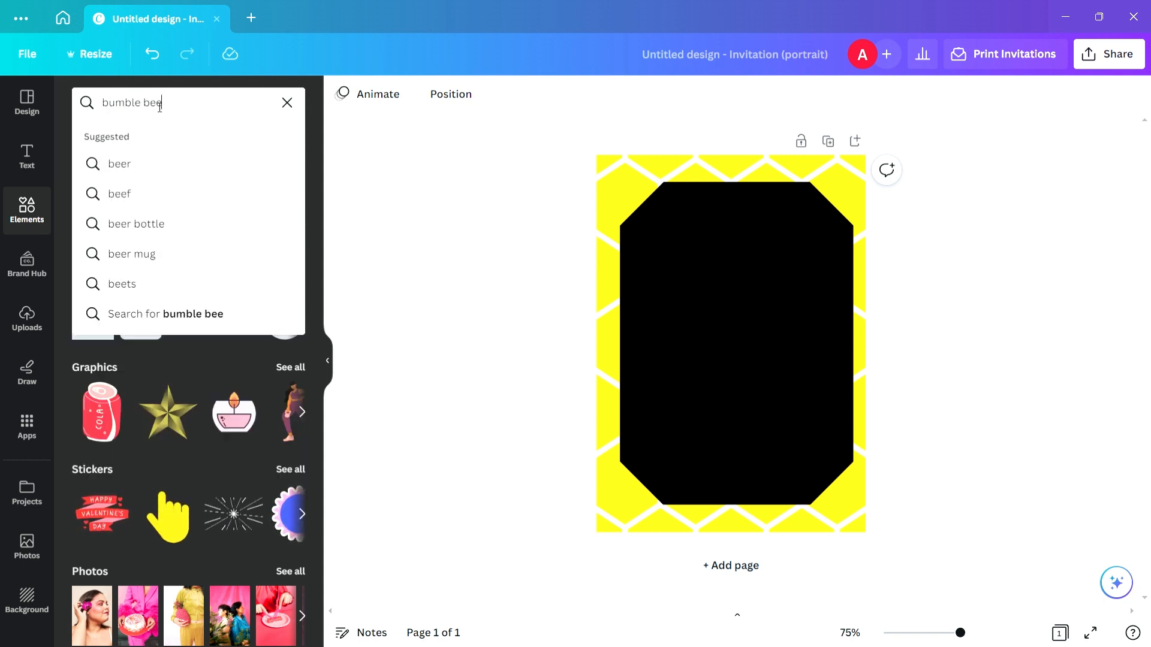
pyautogui.press('Return')
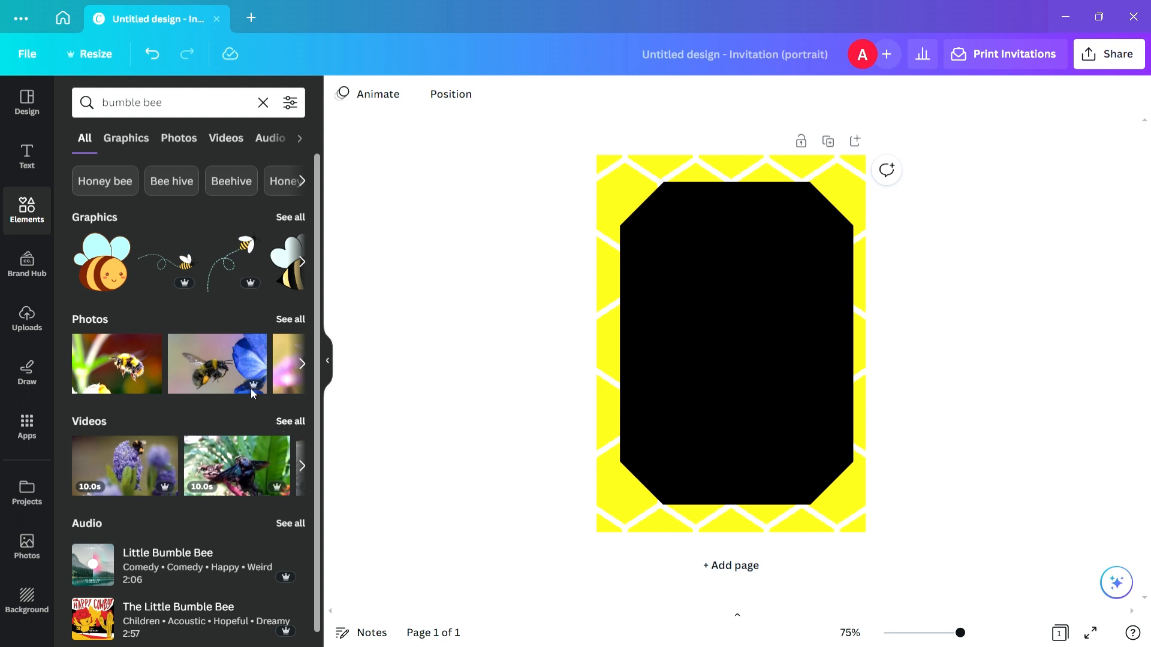
pyautogui.click(127, 152)
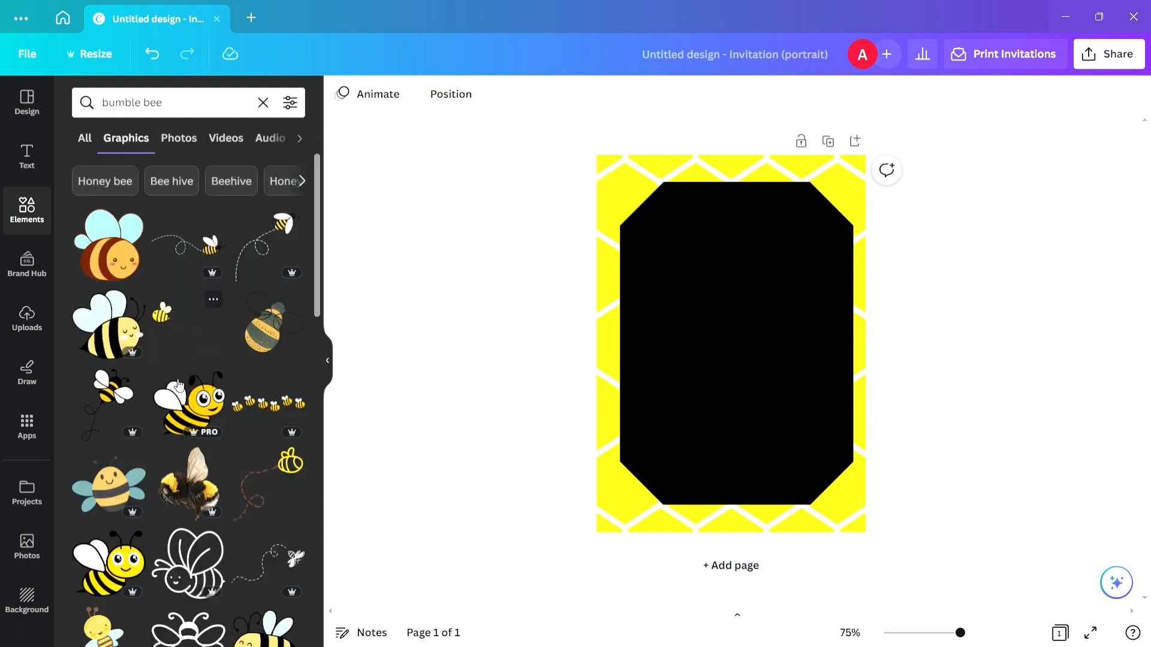
pyautogui.moveTo(314, 206); pyautogui.dragTo(322, 313)
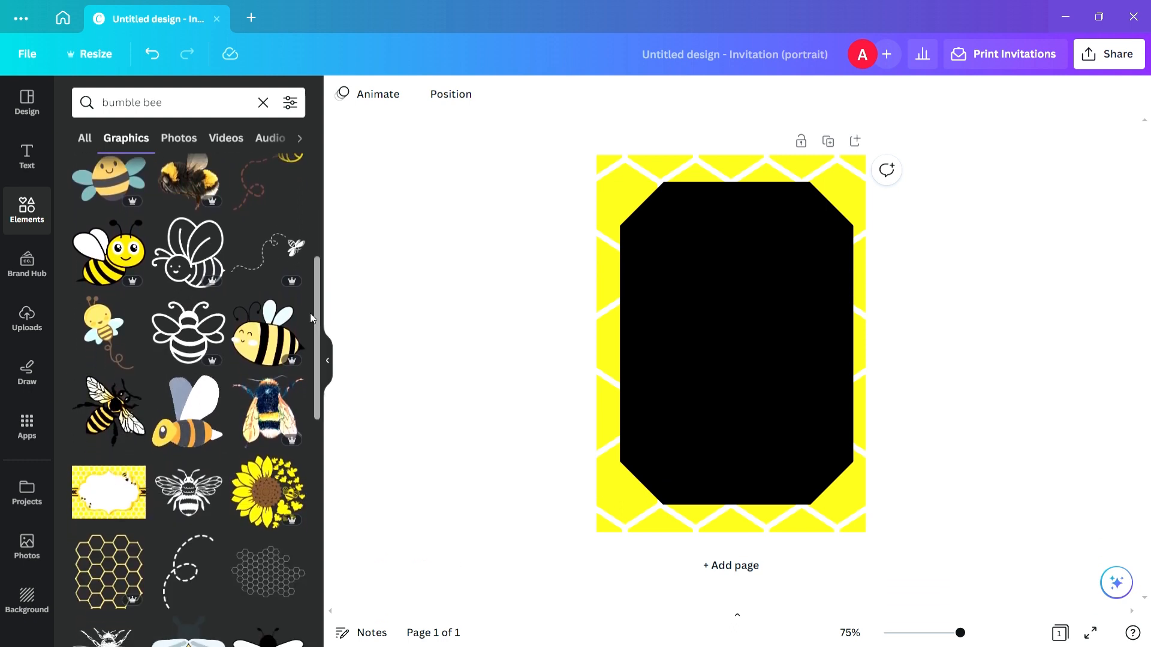
# Add the smiling bee with the curly brown trail, scaled to about 0.85 × 1.26 in, at the black panel's upper-left corner.
pyautogui.click(108, 331)
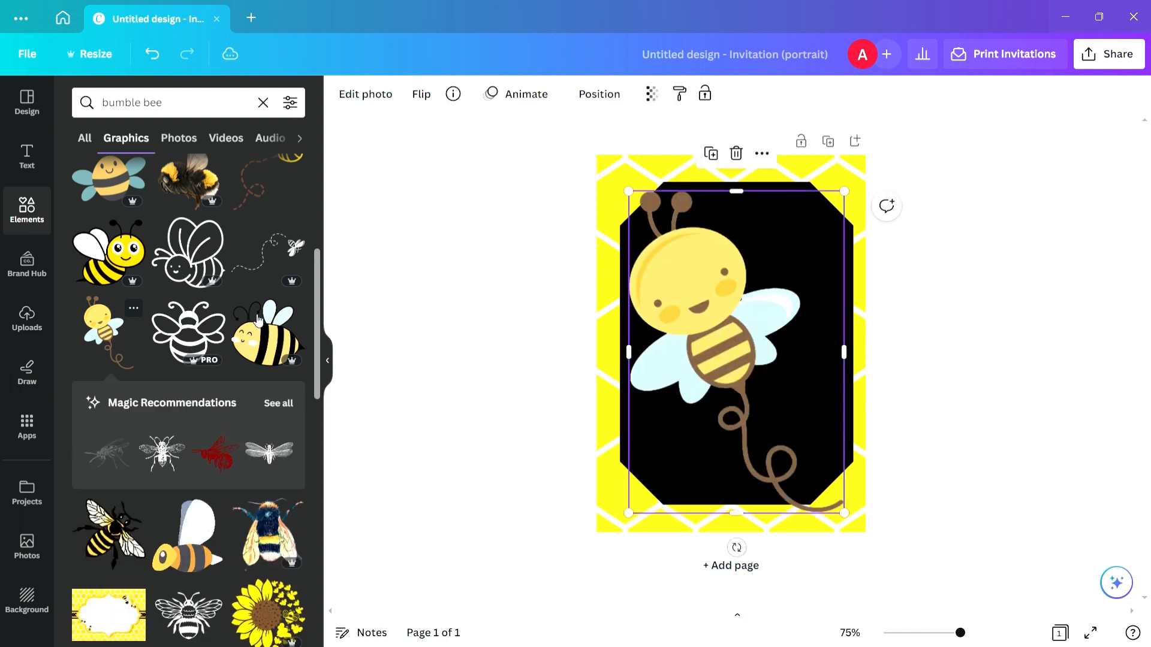
pyautogui.moveTo(836, 510); pyautogui.dragTo(631, 301)
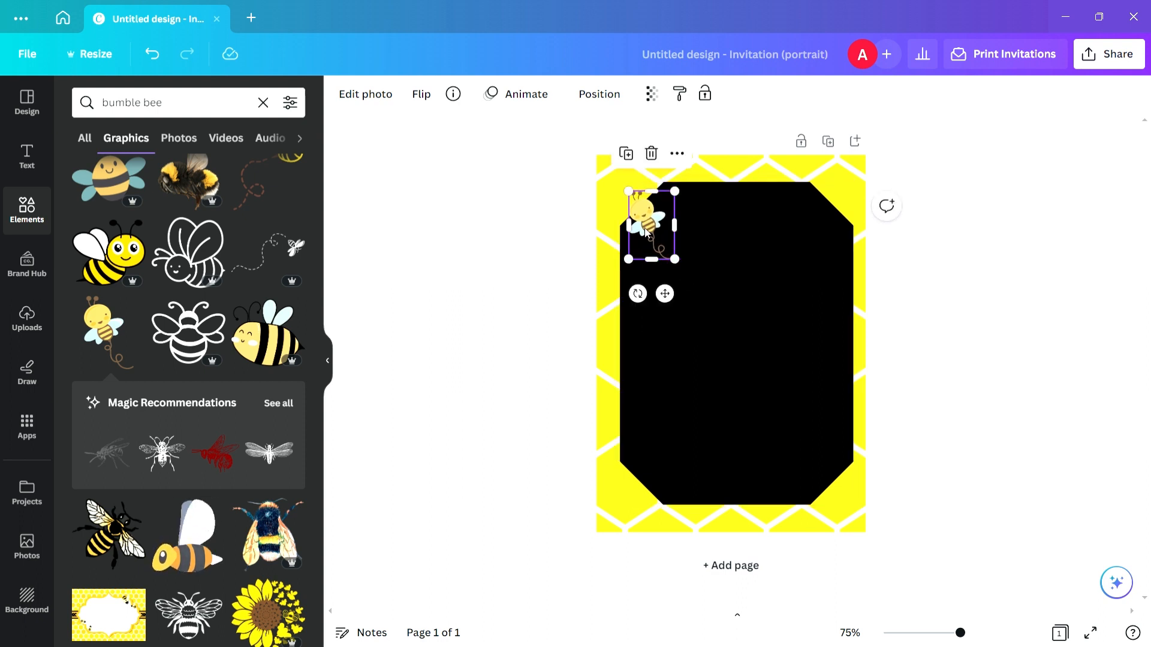
pyautogui.moveTo(652, 237)
pyautogui.mouseDown()
pyautogui.moveTo(645, 222)
pyautogui.moveTo(665, 247)
pyautogui.mouseUp()
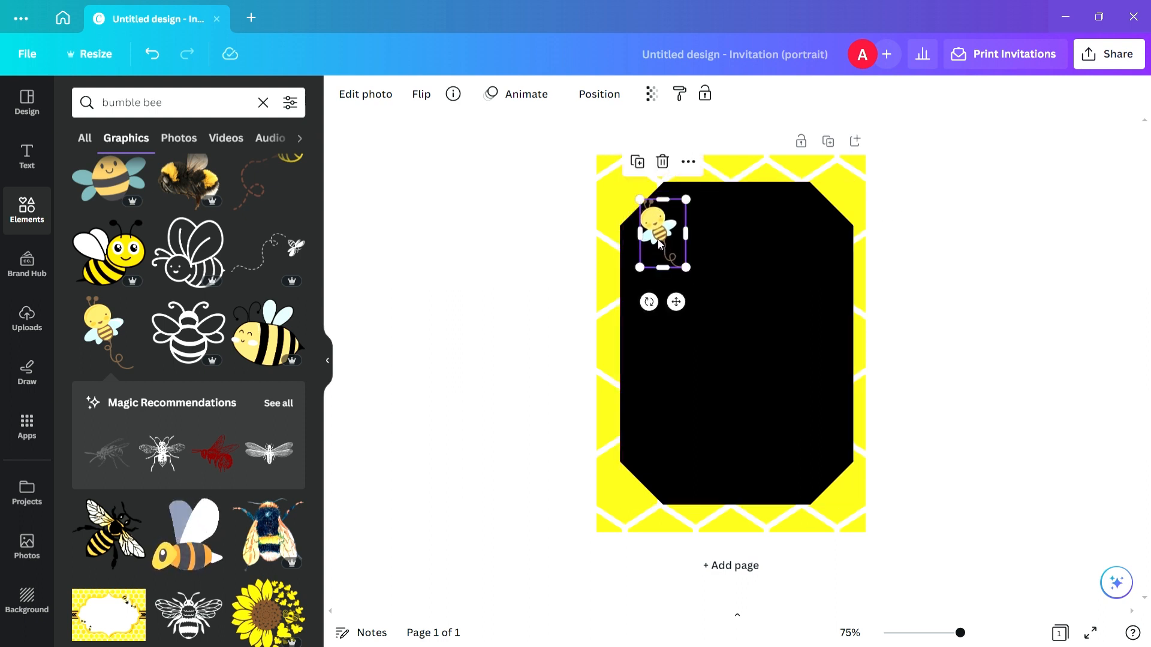
pyautogui.click(426, 94)
pyautogui.click(615, 96)
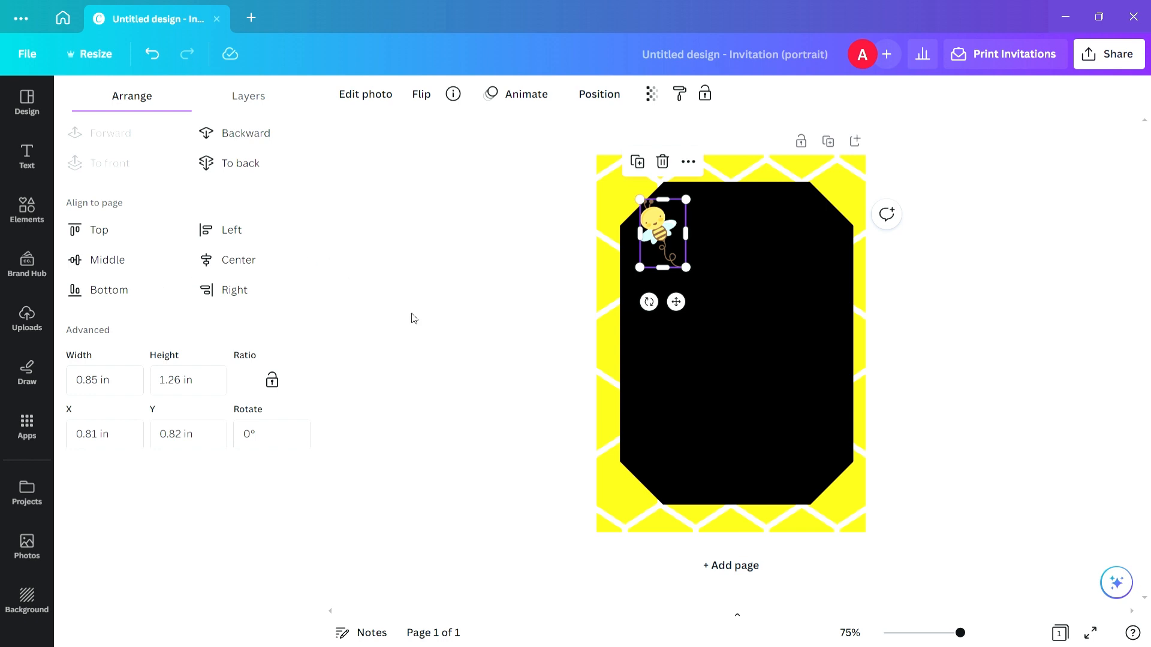
pyautogui.press('Escape')
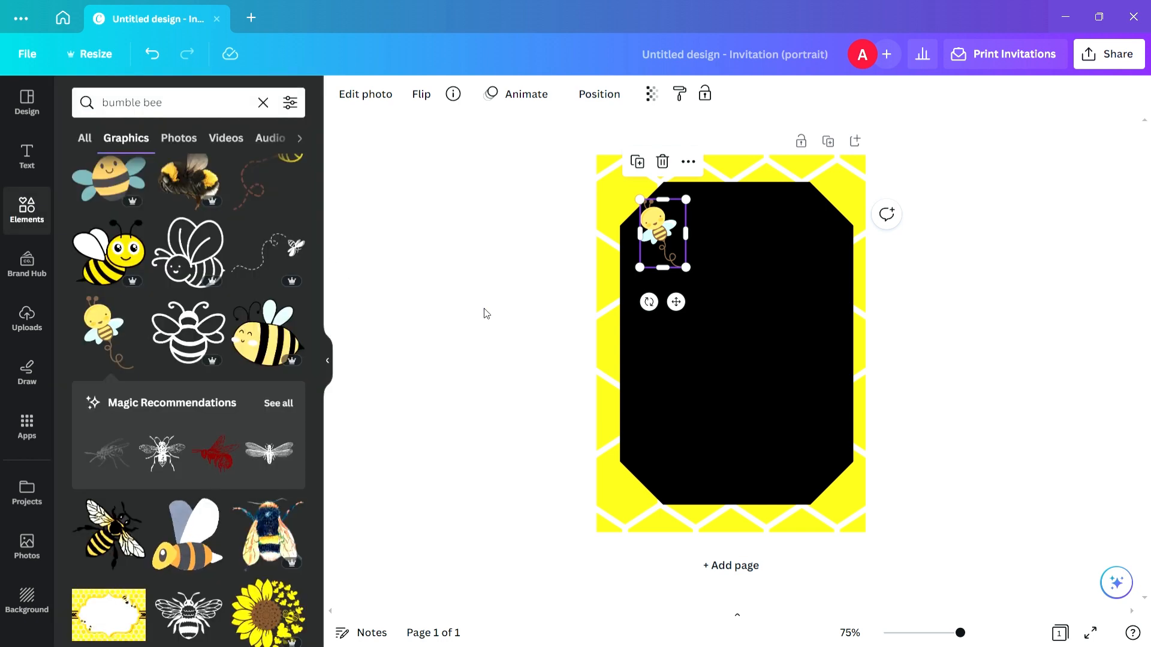
pyautogui.click(476, 324)
# Duplicate the bee, flip the copy horizontally and place it at the black panel's lower-right corner.
pyautogui.click(664, 234)
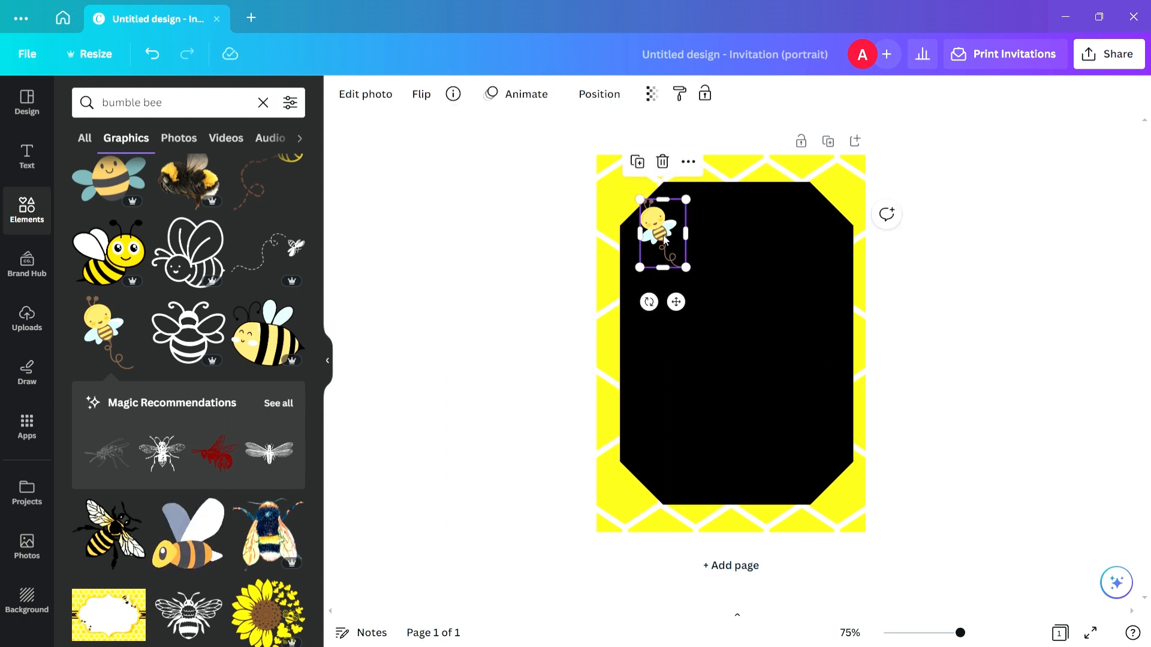
pyautogui.hotkey('ctrl', 'd')
pyautogui.moveTo(677, 265); pyautogui.dragTo(822, 498)
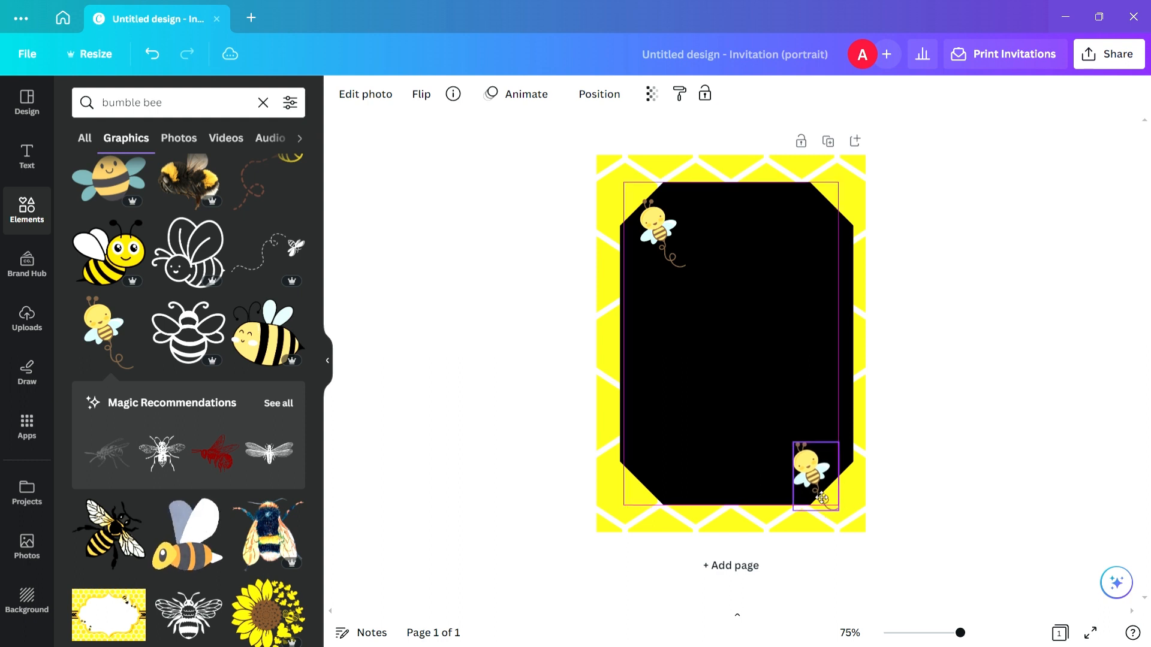
pyautogui.click(421, 94)
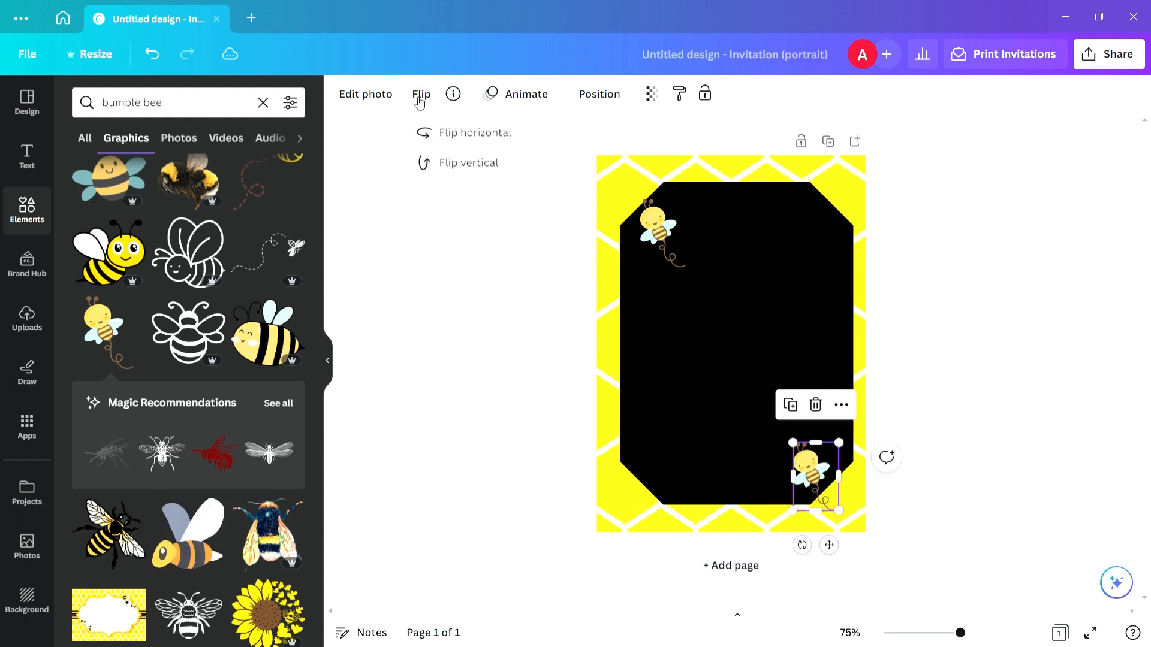
pyautogui.click(476, 132)
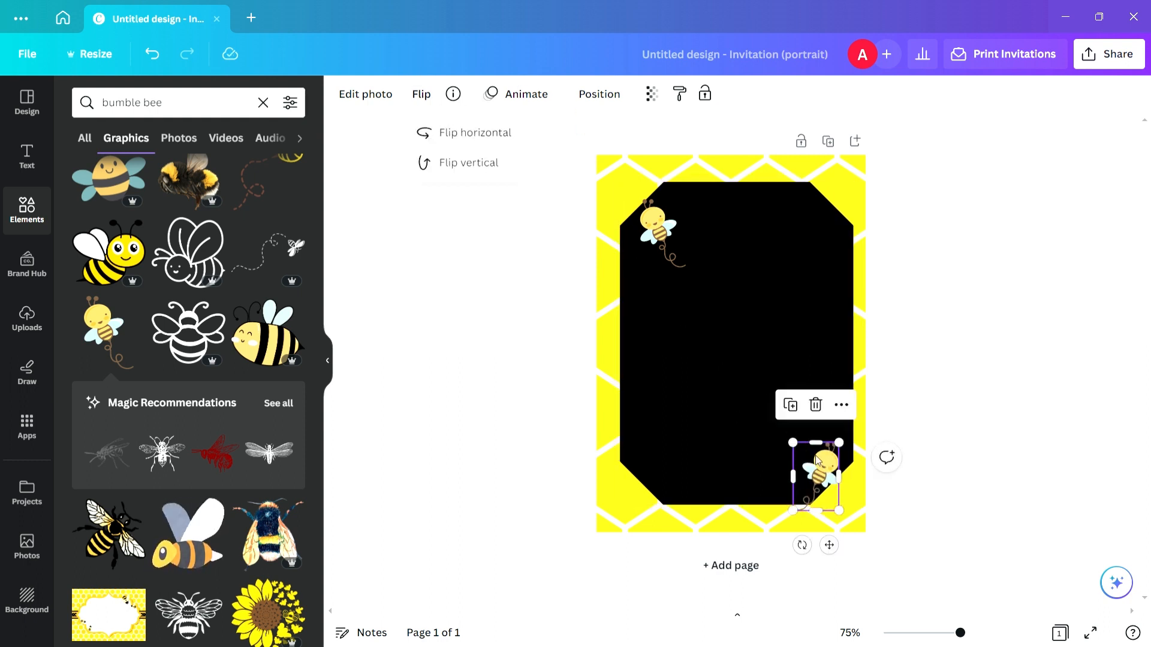
pyautogui.moveTo(816, 461); pyautogui.dragTo(835, 461)
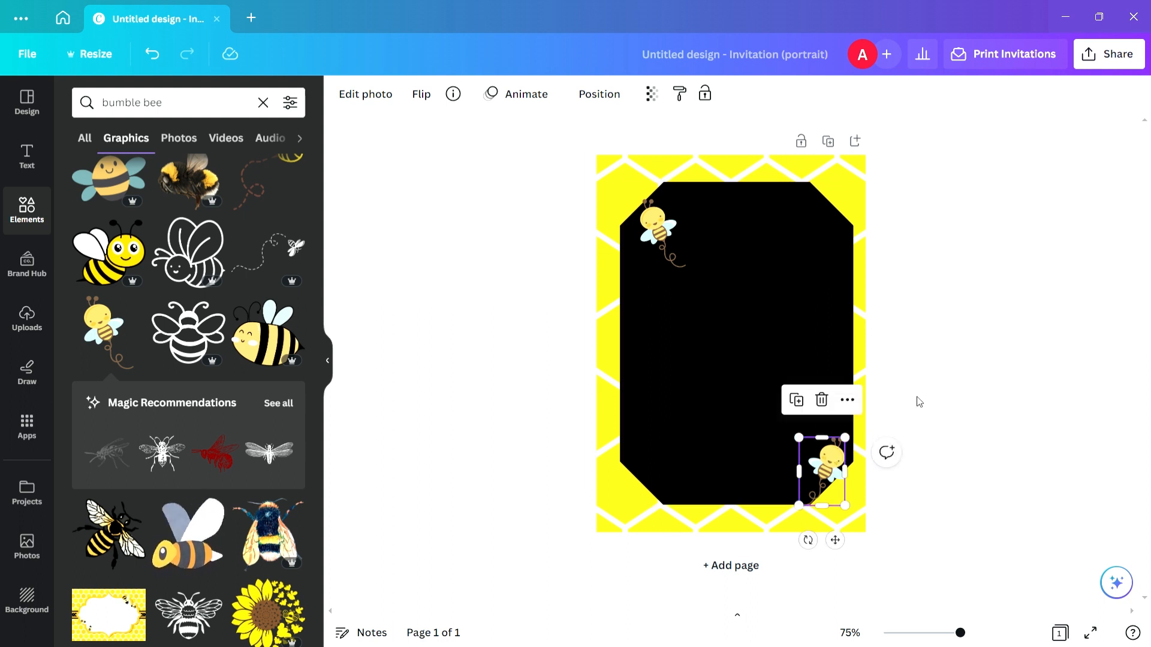
pyautogui.click(949, 388)
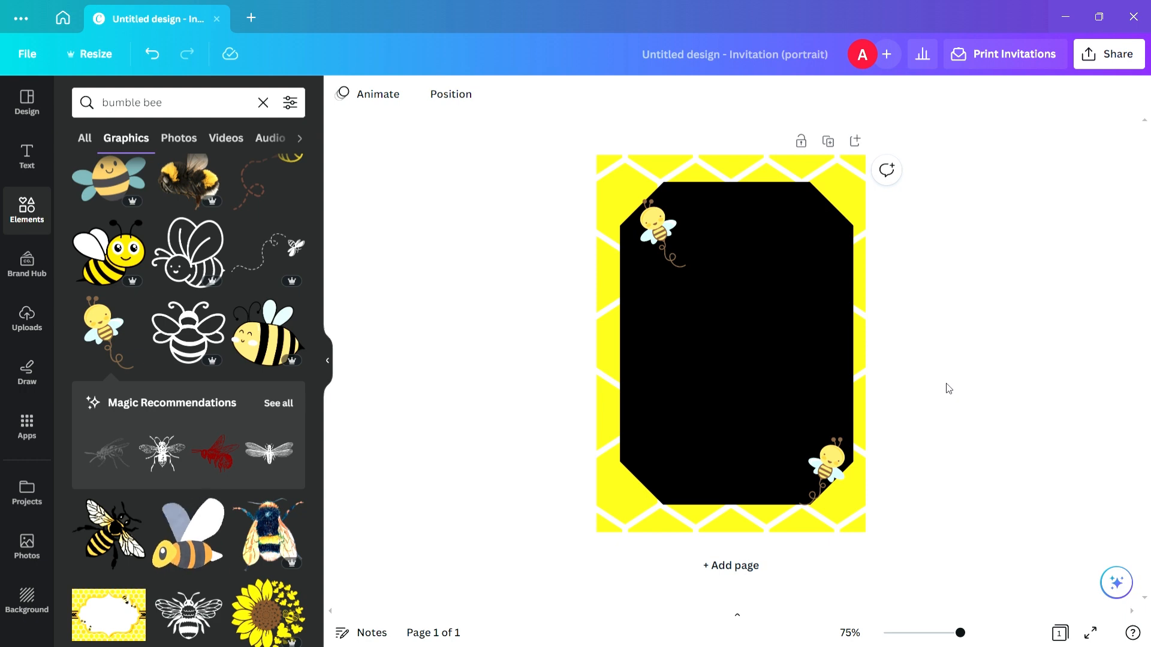
# Add the "cold, smooth & tasty." font combination to the black panel.
pyautogui.click(26, 157)
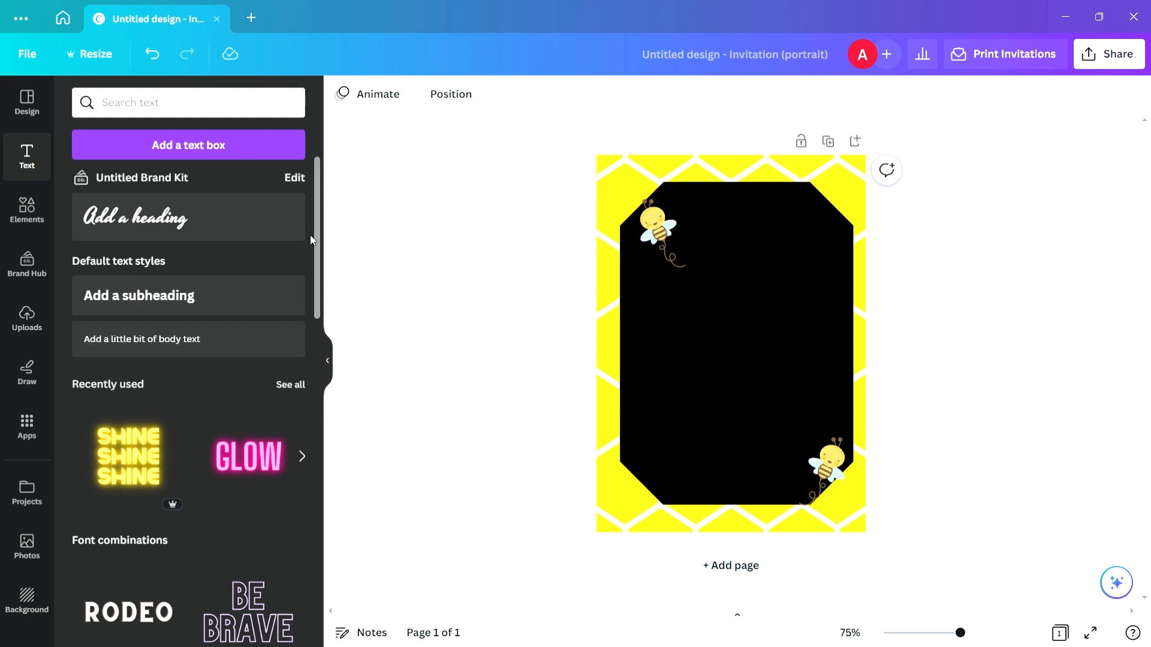
pyautogui.moveTo(316, 234); pyautogui.dragTo(308, 453)
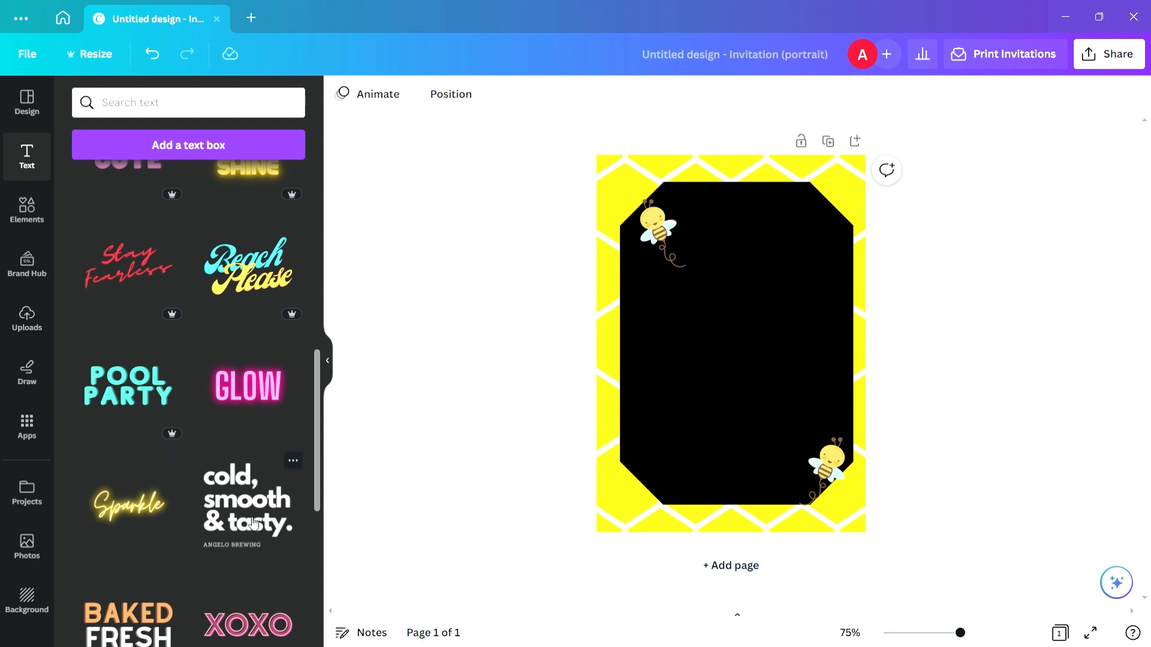
pyautogui.click(221, 508)
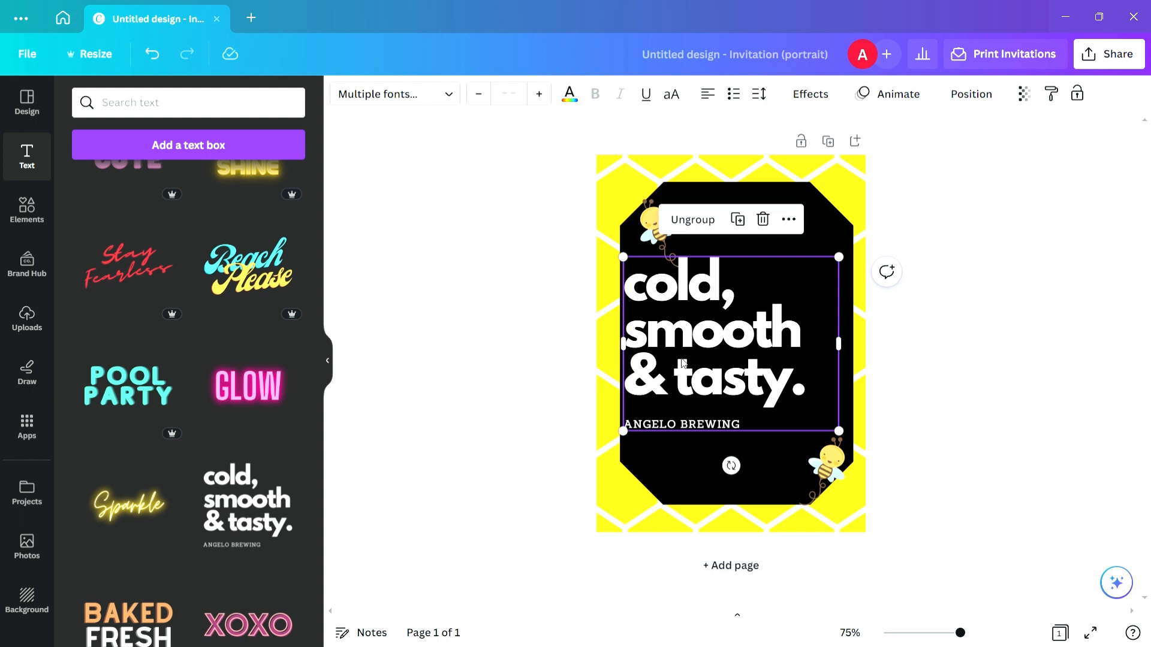
# Replace the large heading text with "A Sweet Little Bee".
pyautogui.doubleClick(727, 342)
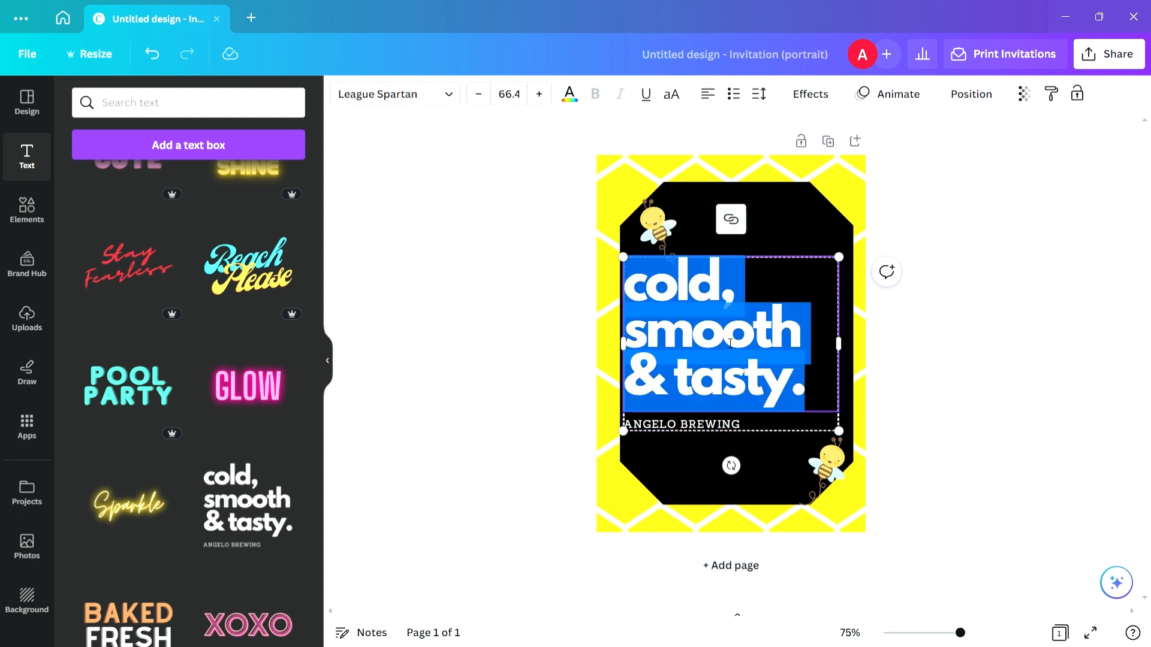
pyautogui.press('BackSpace')
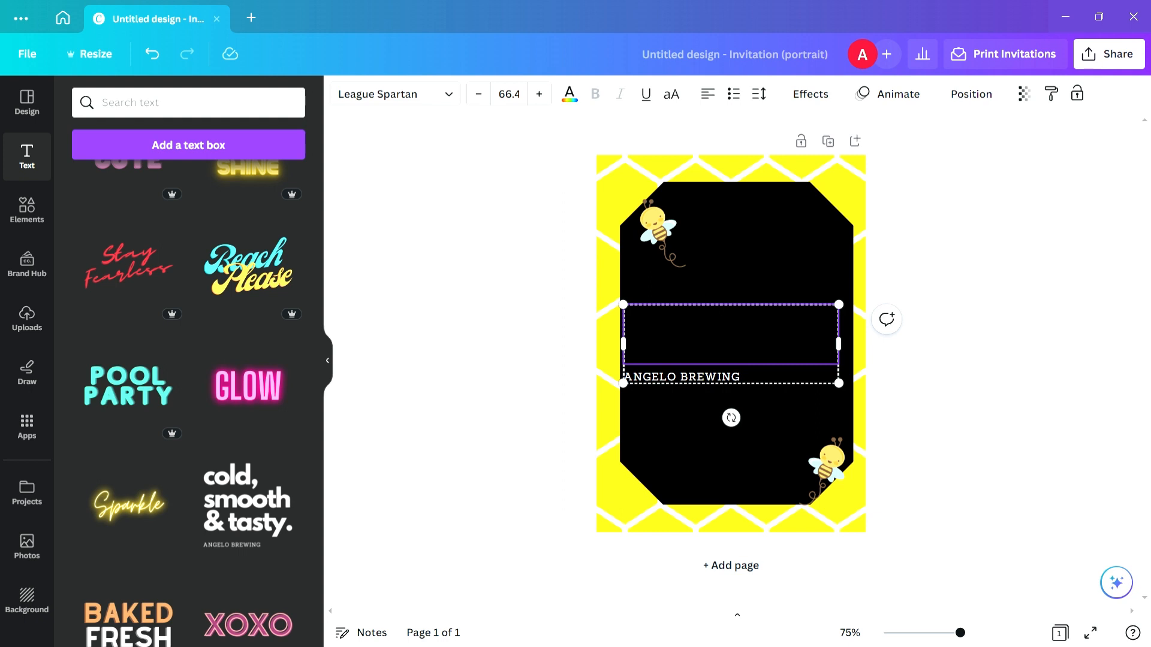
pyautogui.write('A')
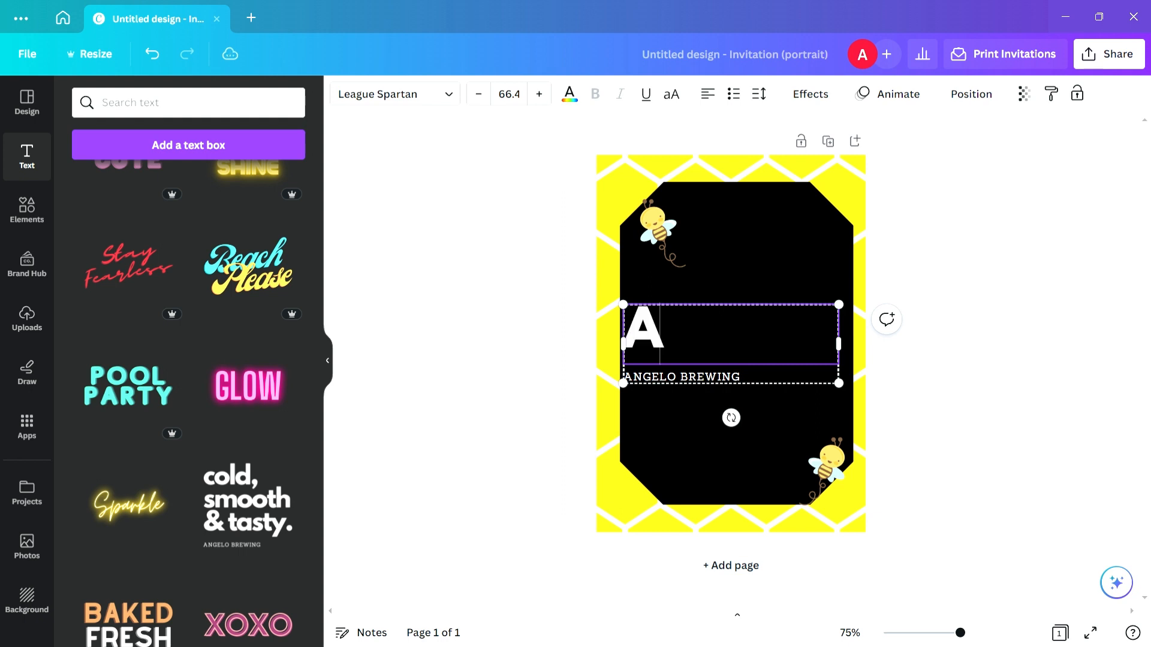
pyautogui.write(' Sweet')
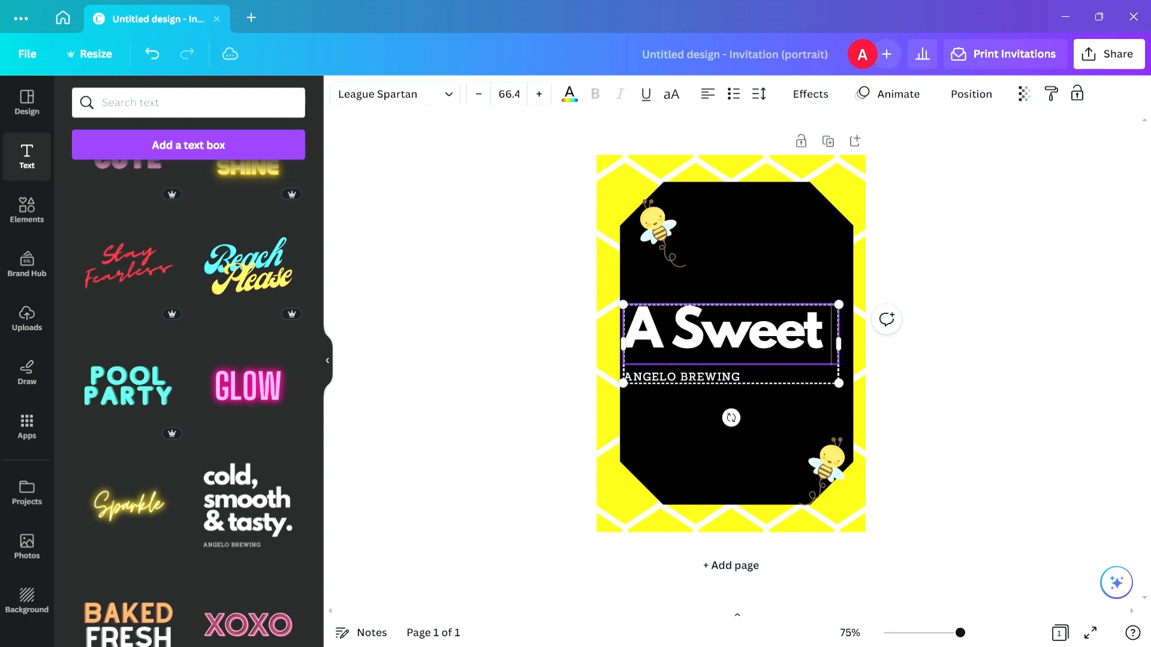
pyautogui.write(' Little Bee')
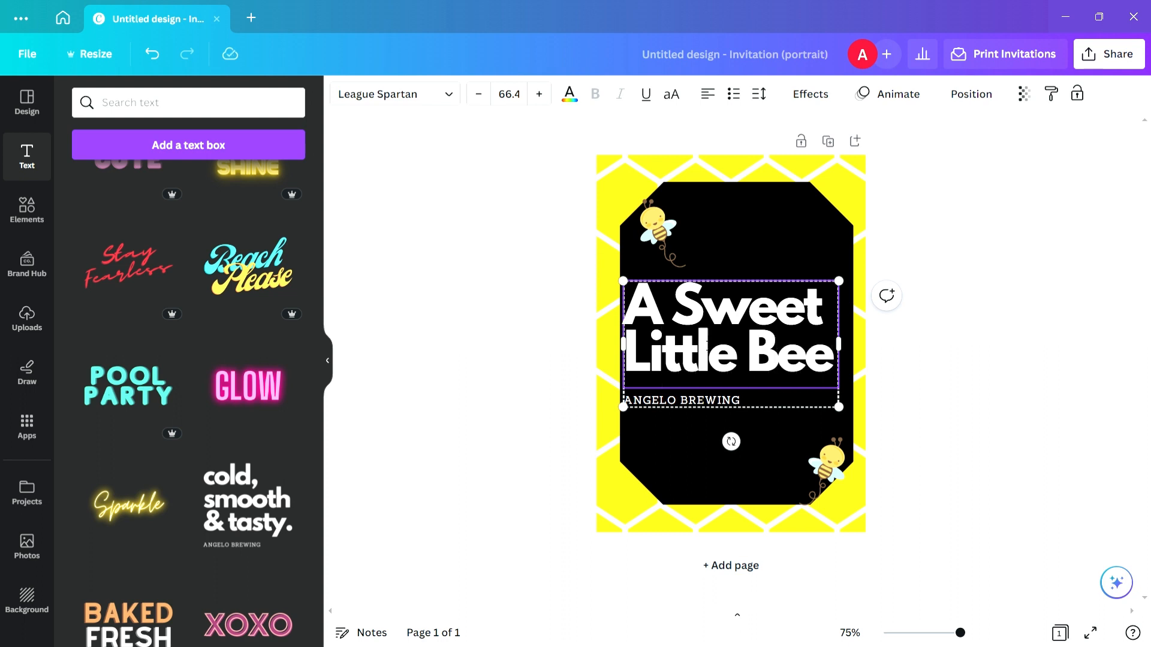
# Move the text group up slightly and replace its small subline with "IS ON THE WAY".
pyautogui.moveTo(787, 398)
pyautogui.mouseDown()
pyautogui.moveTo(711, 398)
pyautogui.moveTo(770, 393)
pyautogui.mouseUp()
pyautogui.doubleClick(738, 389)
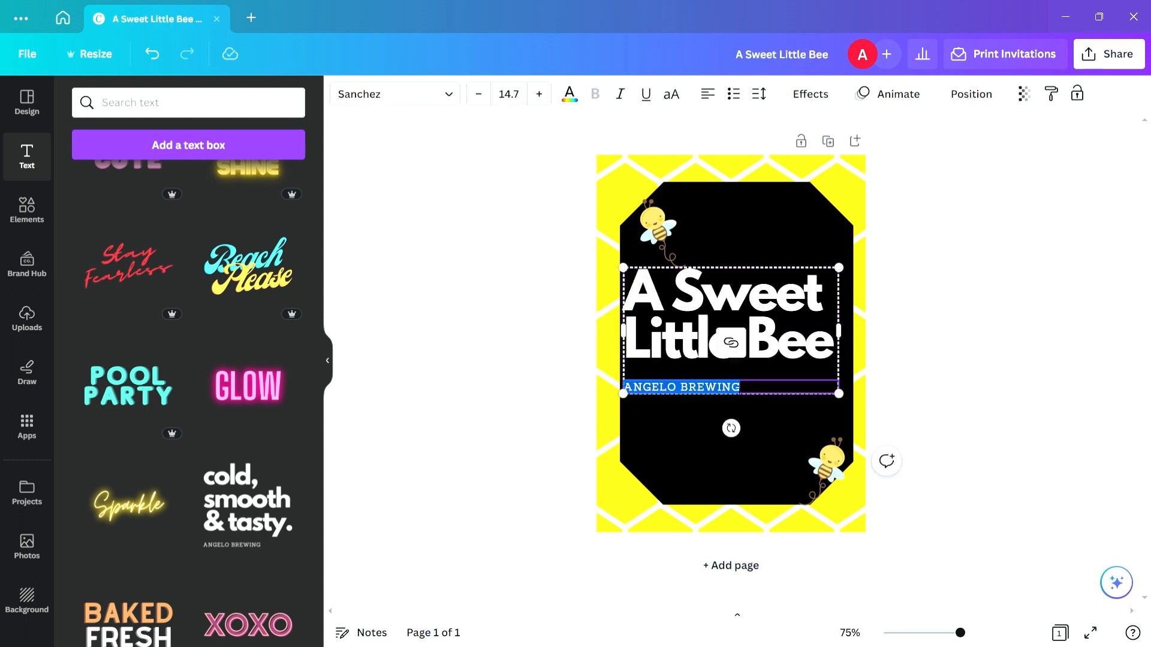
pyautogui.press('BackSpace')
pyautogui.write('IS ON THE WAY')
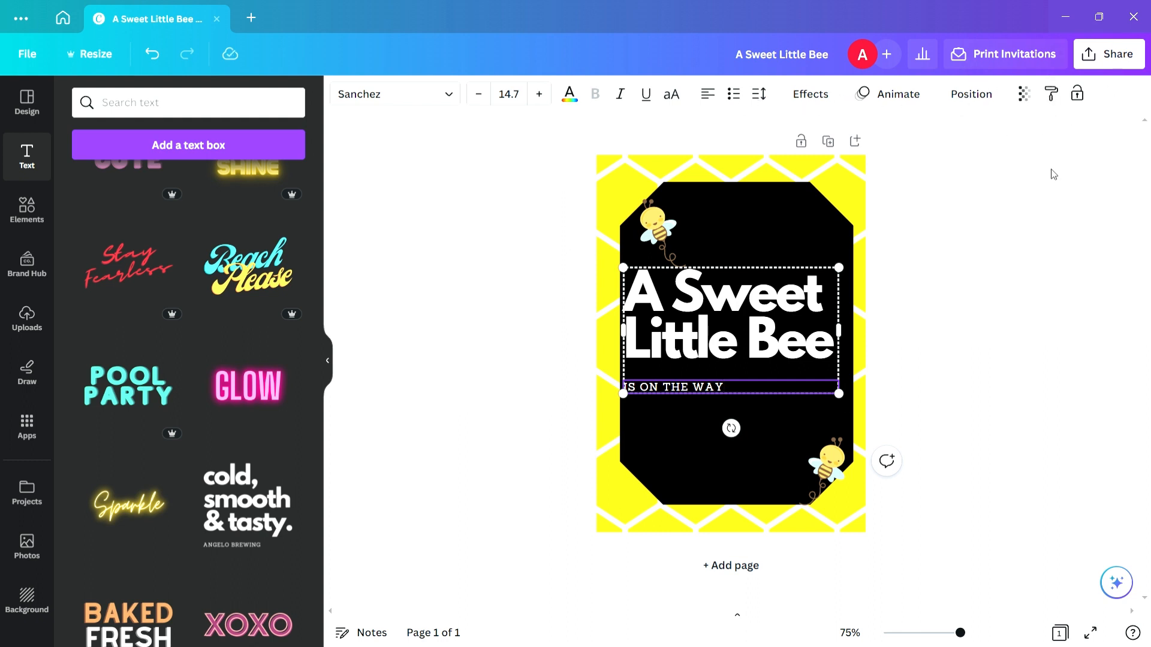
pyautogui.click(956, 106)
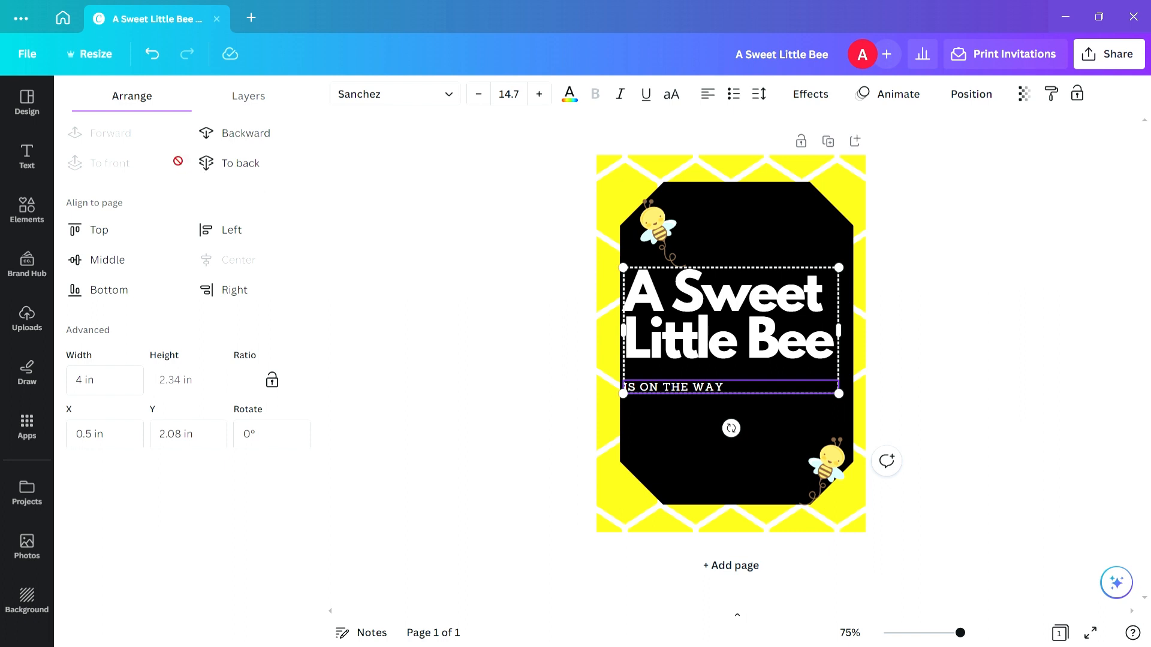
pyautogui.click(248, 97)
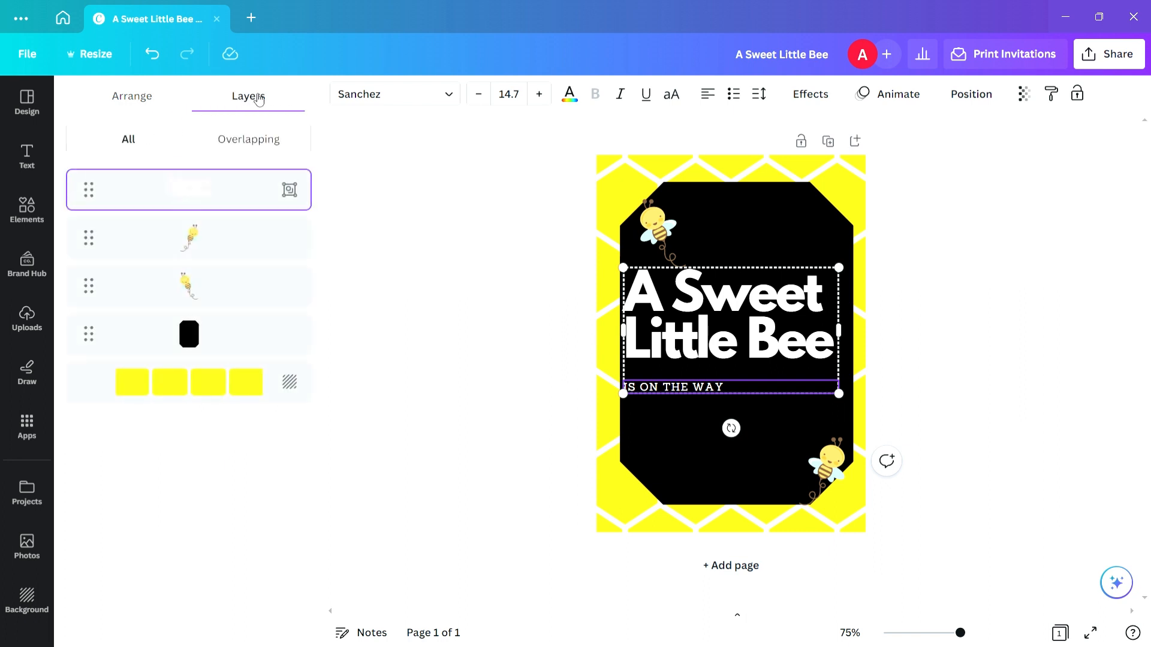
pyautogui.click(284, 144)
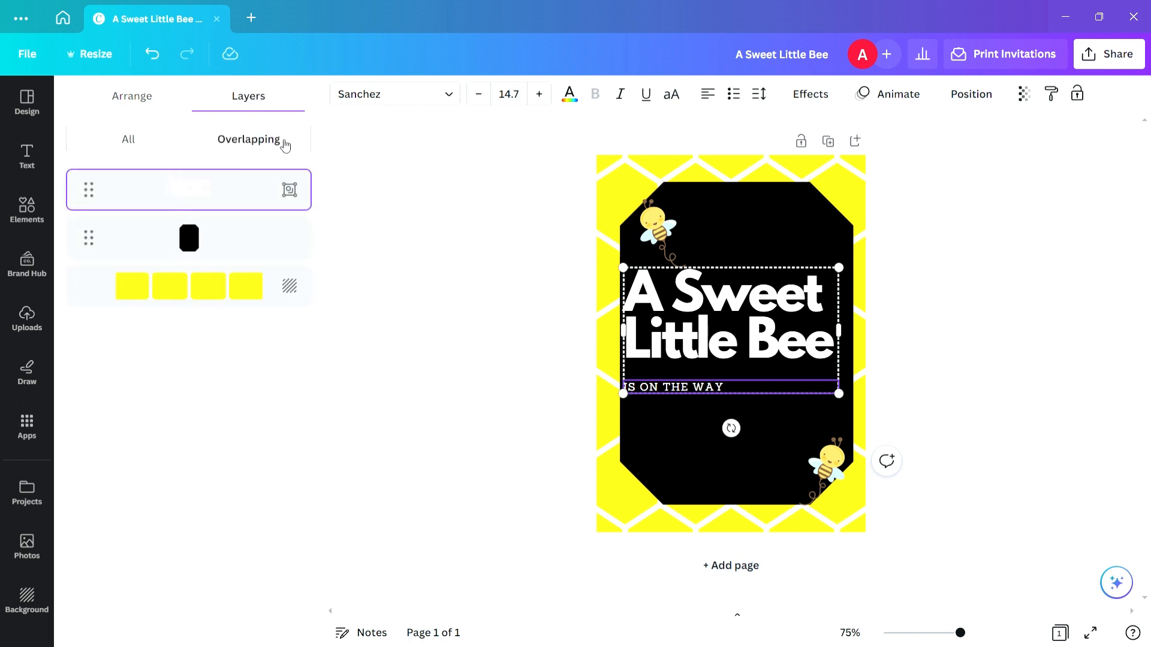
pyautogui.click(149, 142)
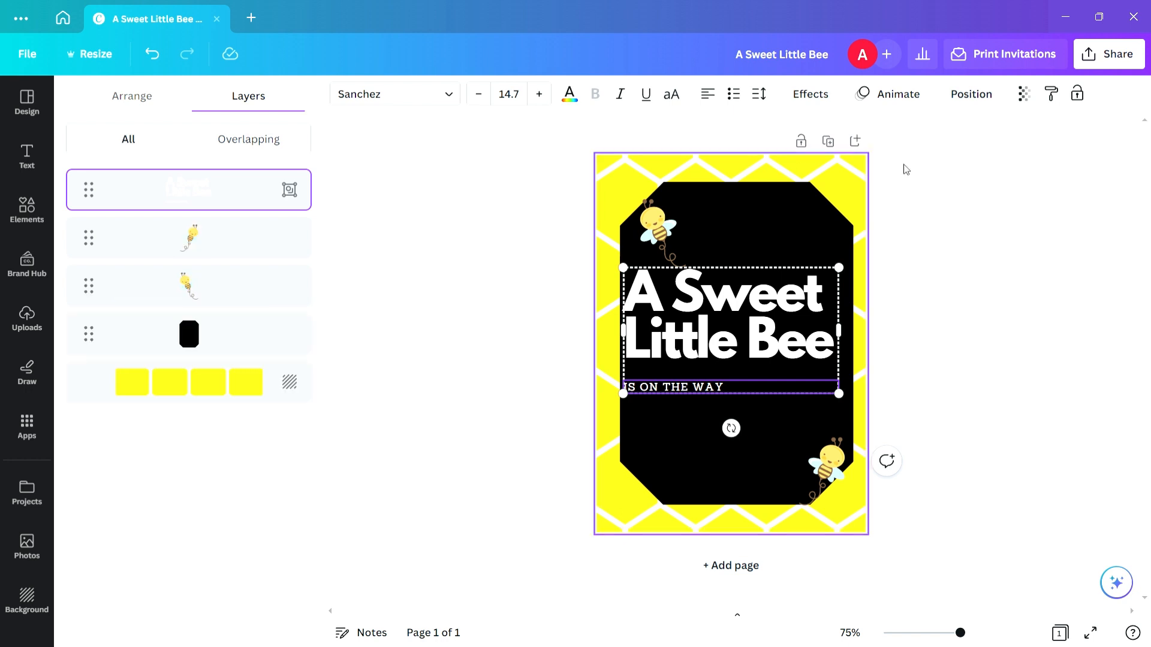
pyautogui.click(1026, 94)
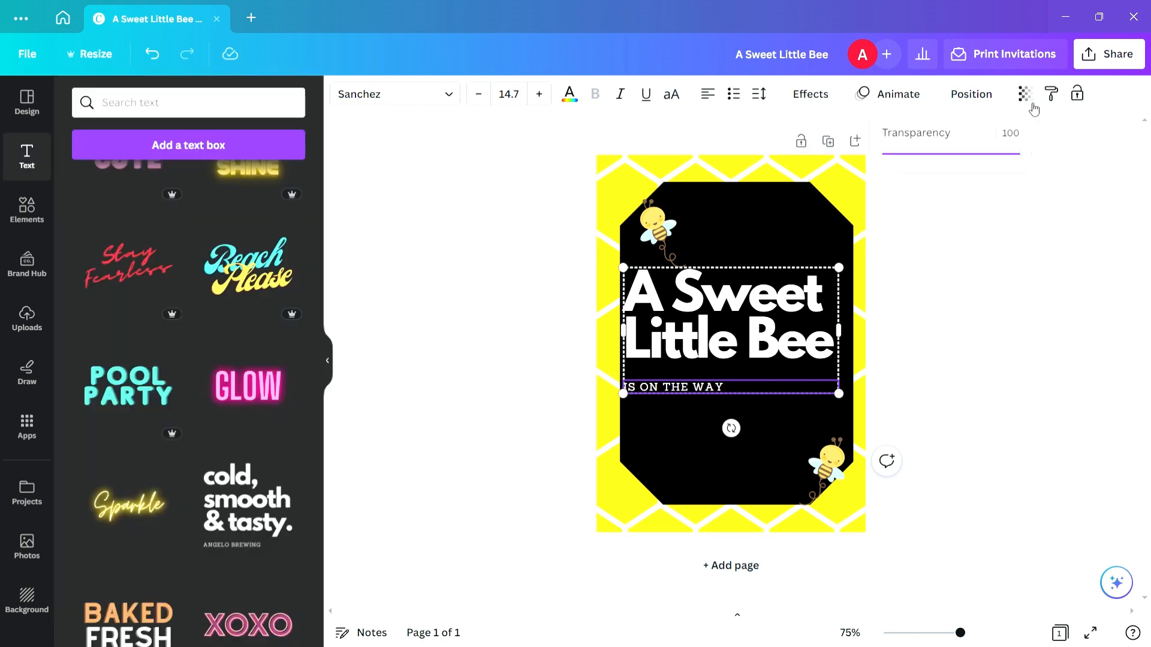
# Try copying the subline's text style onto the heading, and undo the change.
pyautogui.click(1051, 101)
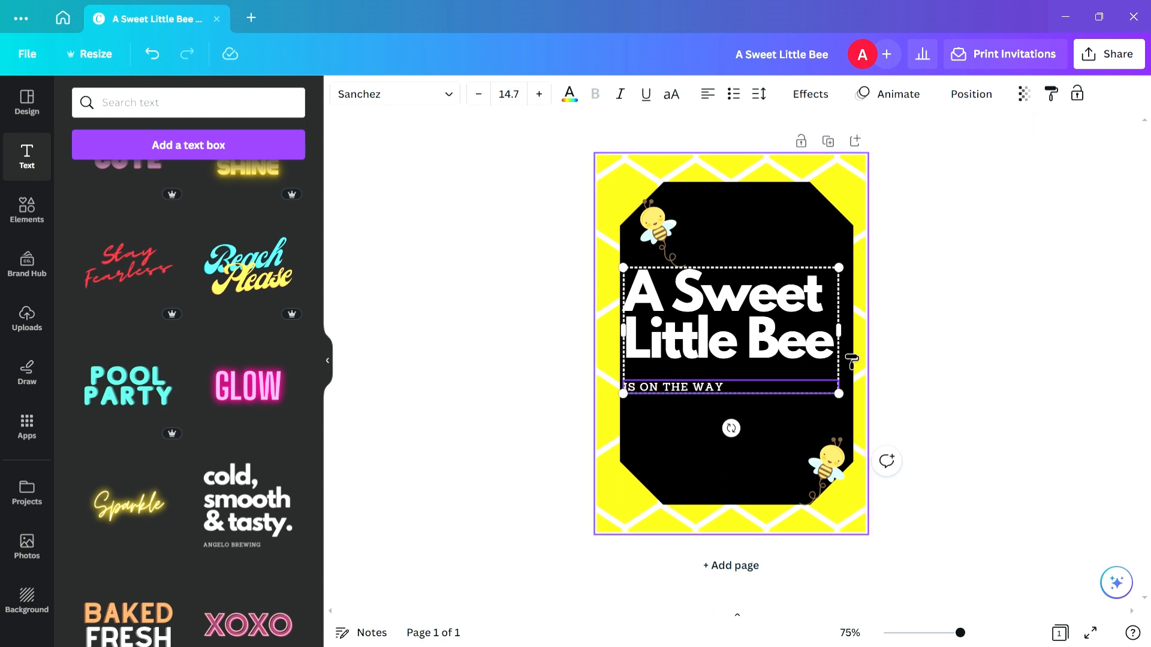
pyautogui.click(770, 368)
pyautogui.rightClick(768, 366)
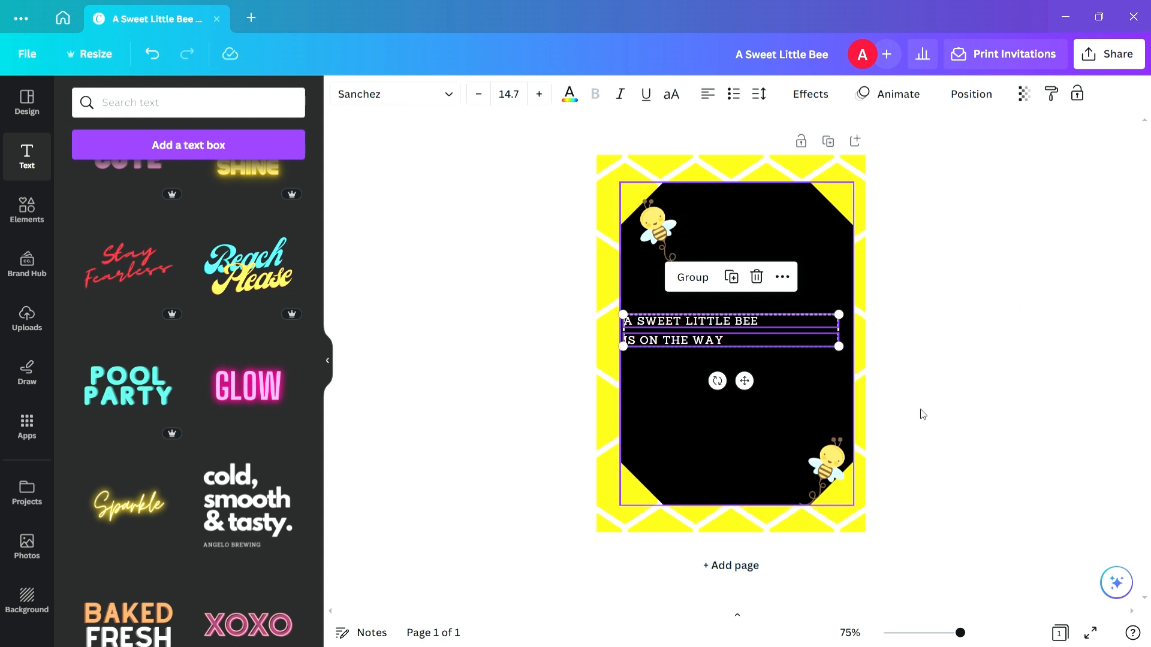
pyautogui.click(984, 377)
pyautogui.hotkey('ctrl', 'z')
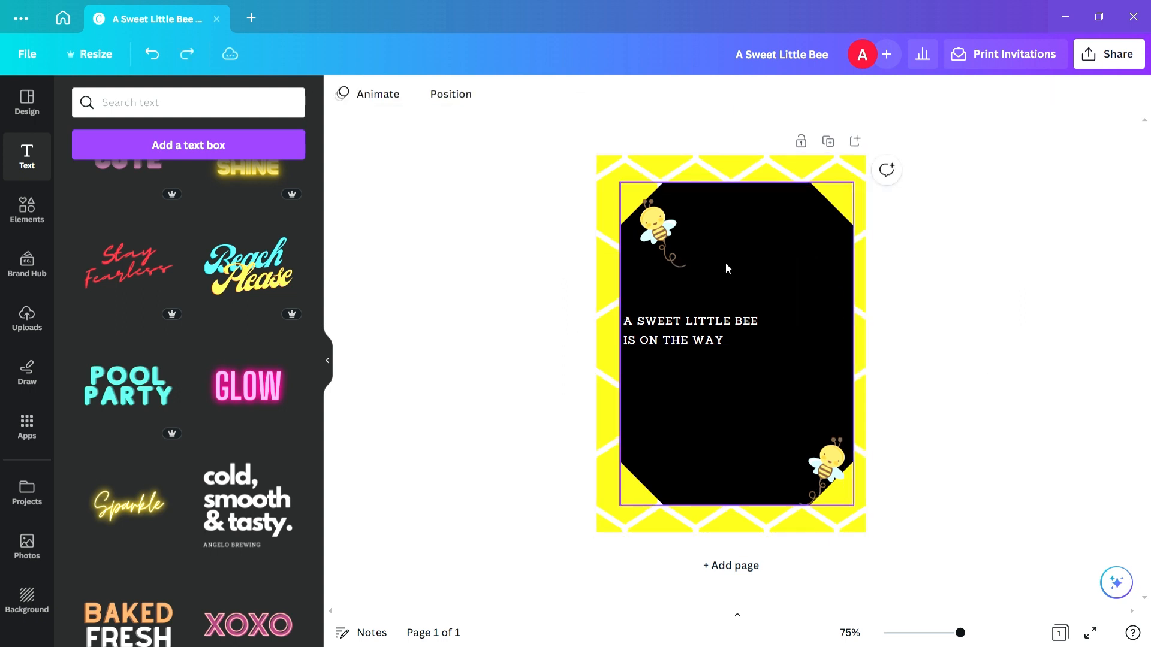
pyautogui.hotkey('ctrl', 'z')
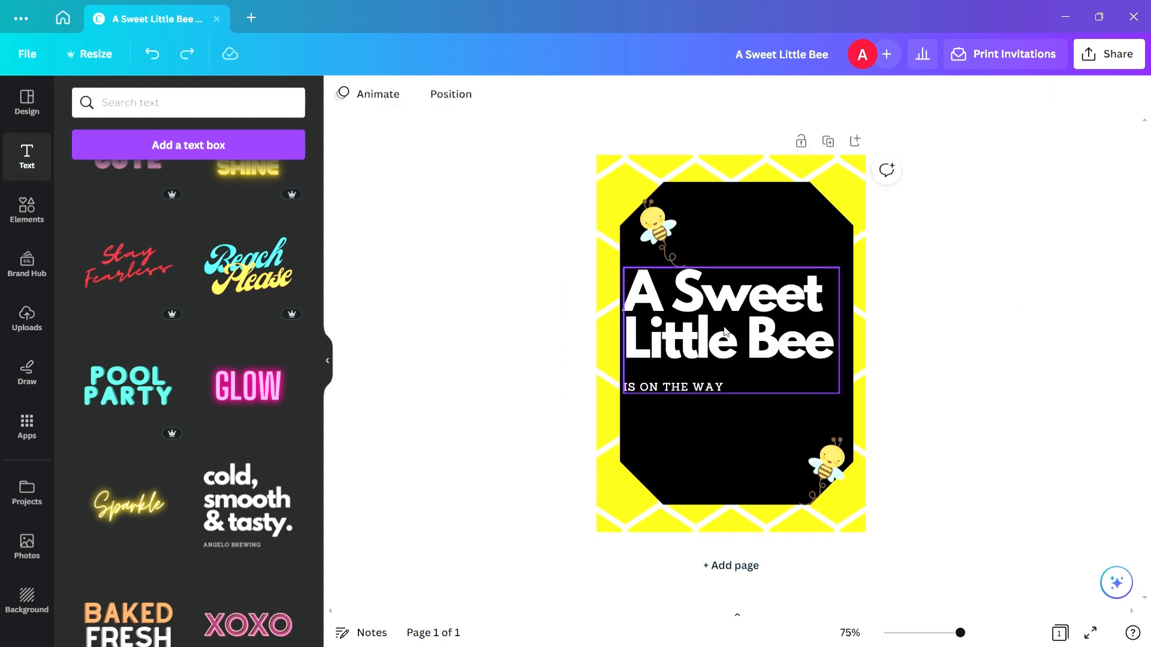
pyautogui.hotkey('ctrl', 'z')
# Ungroup the heading and subline, and shift both texts to the right.
pyautogui.rightClick(677, 350)
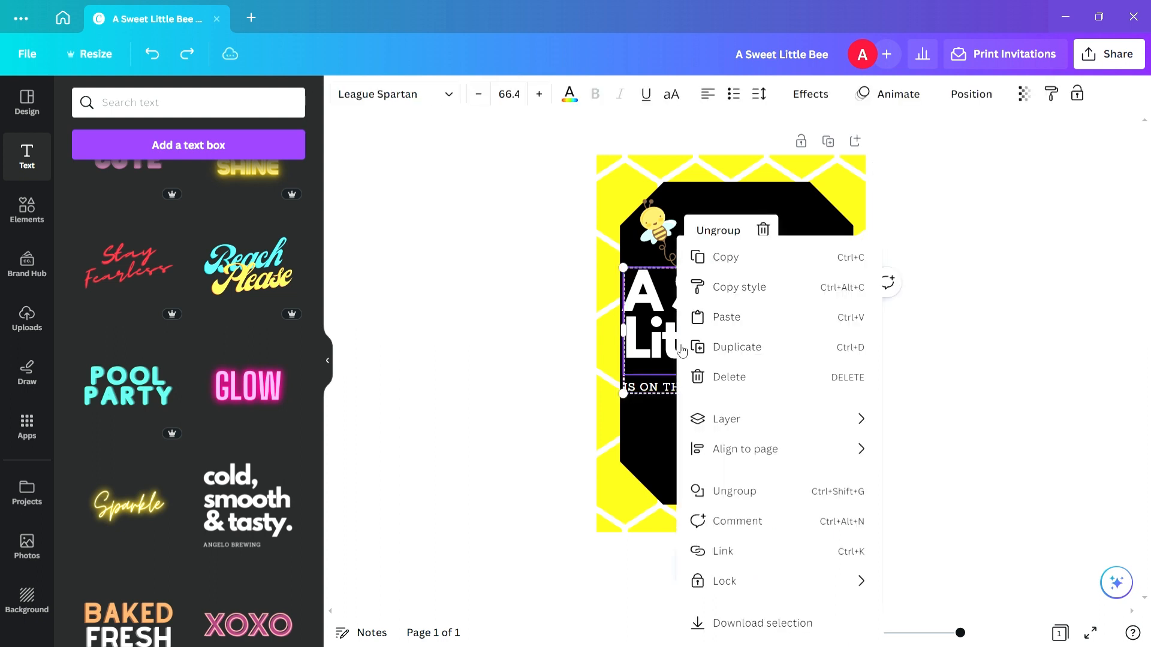
pyautogui.click(765, 488)
pyautogui.moveTo(727, 368); pyautogui.dragTo(766, 361)
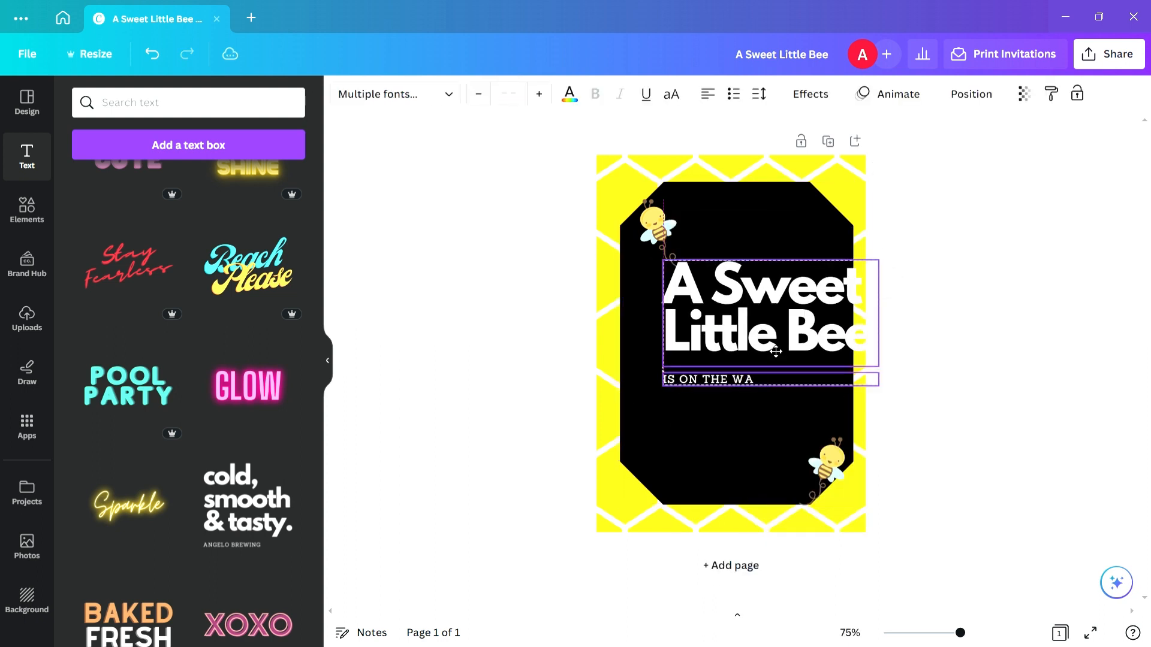
pyautogui.click(728, 432)
pyautogui.click(940, 384)
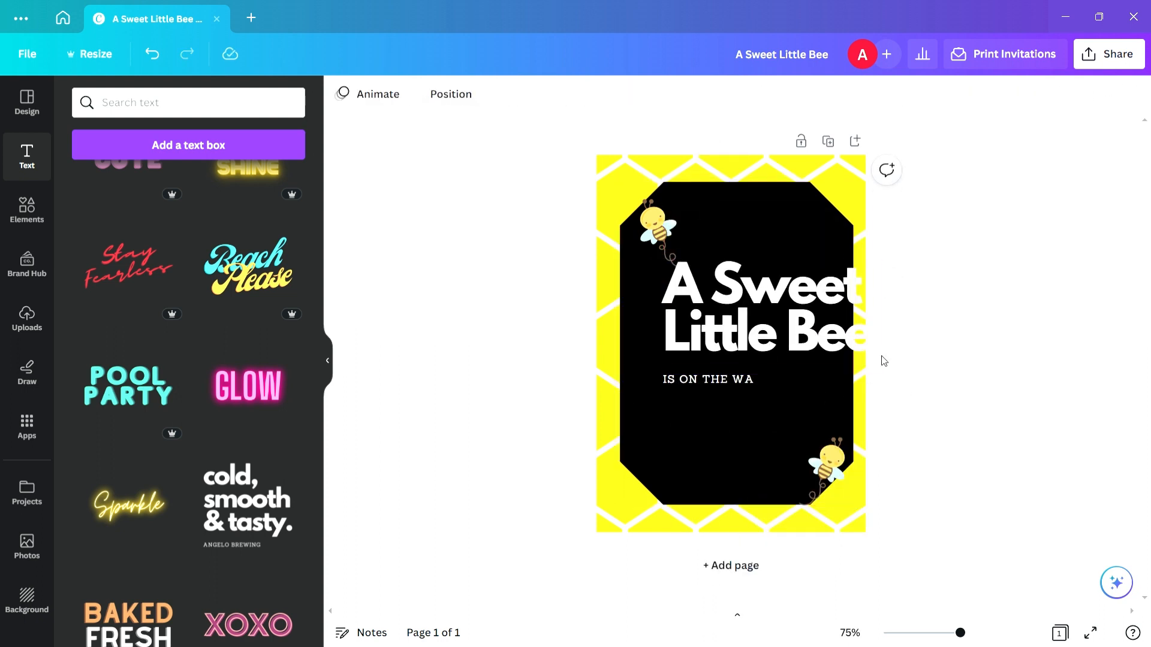
# Bring the heading back inside the black panel and complete the subline as "IS ON THE WAY".
pyautogui.hotkey('ctrl', 'z')
pyautogui.click(745, 381)
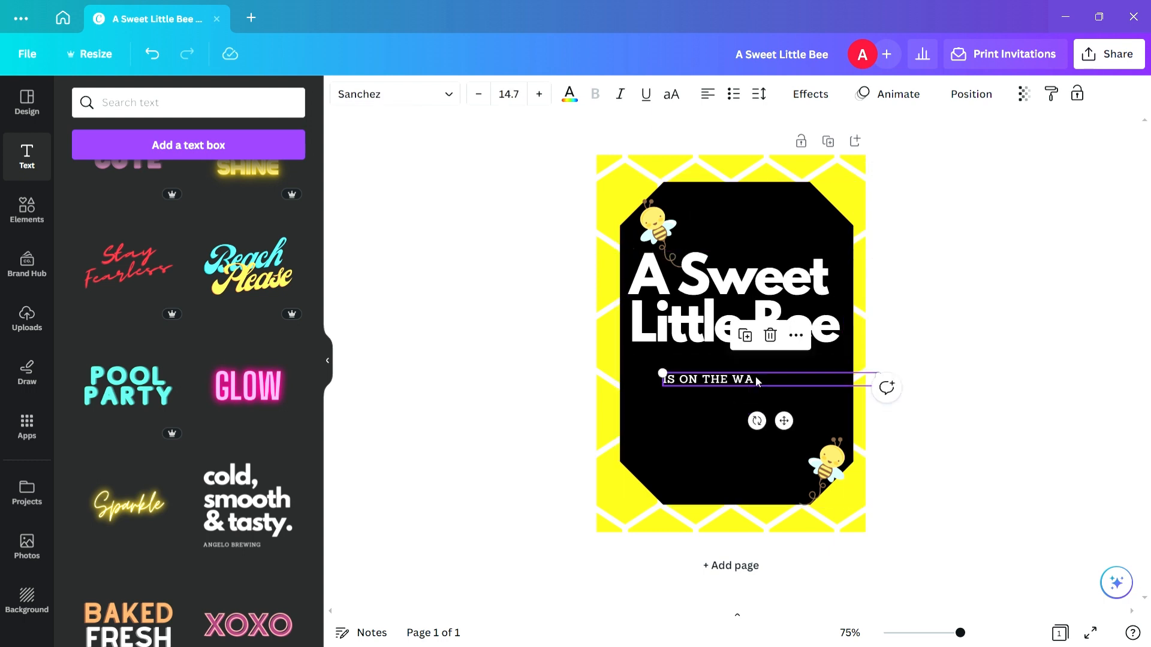
pyautogui.click(933, 324)
# Try the honeycomb yellows and the bee's brown as the heading's text color, and return it to white.
pyautogui.click(761, 294)
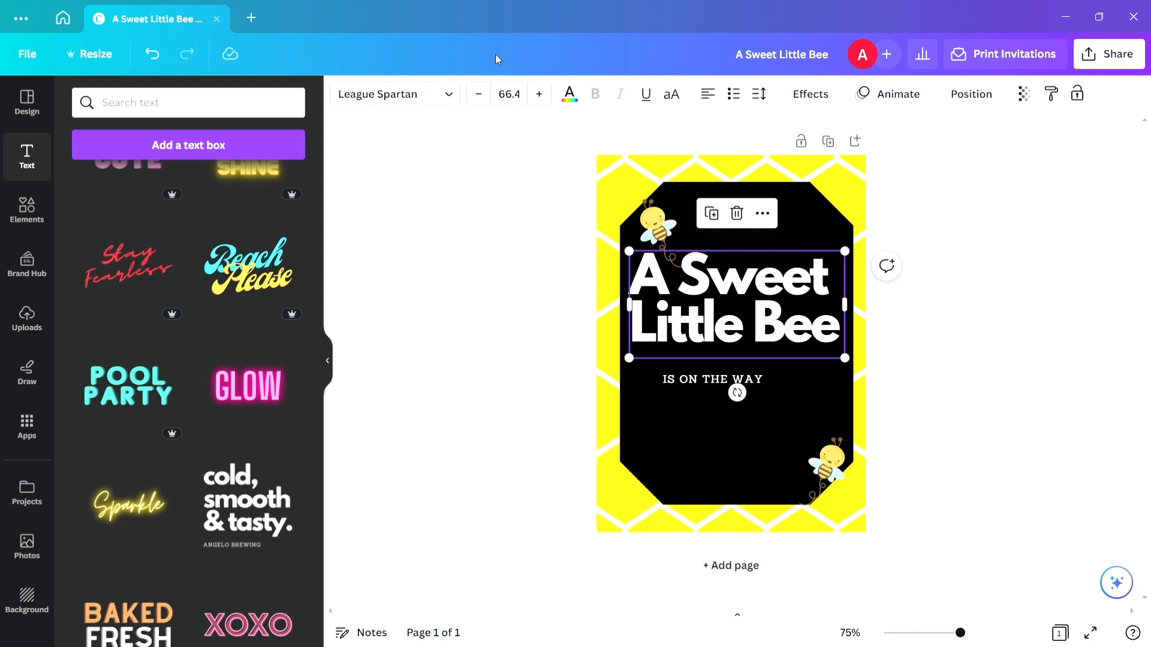
pyautogui.click(516, 96)
pyautogui.click(572, 95)
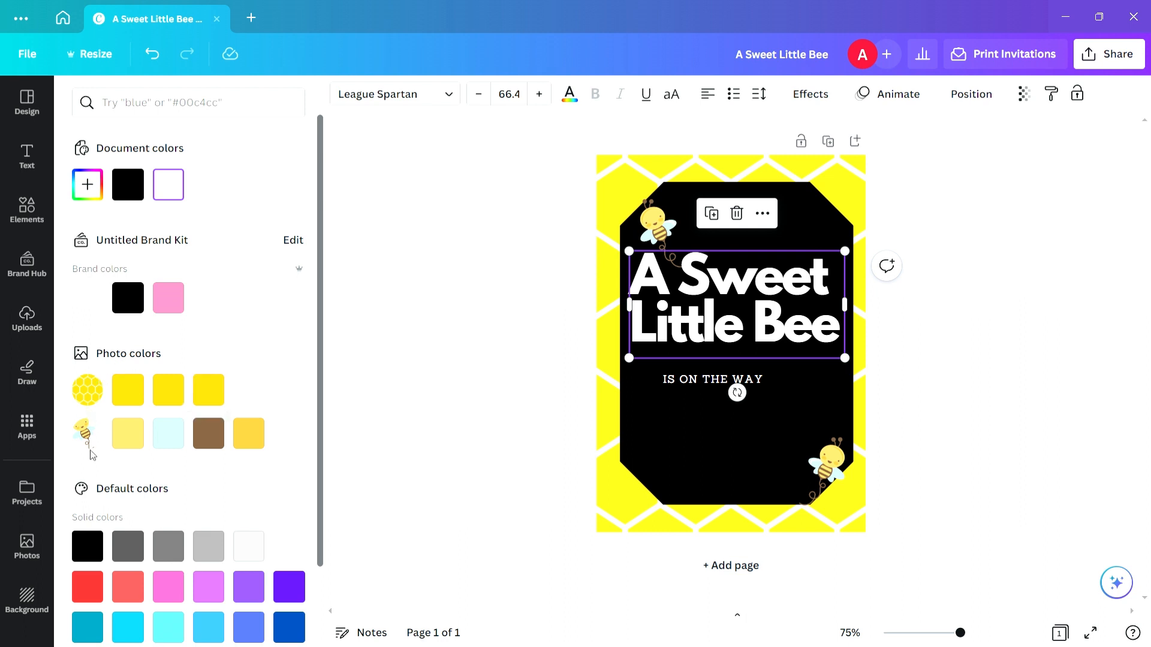
pyautogui.click(178, 392)
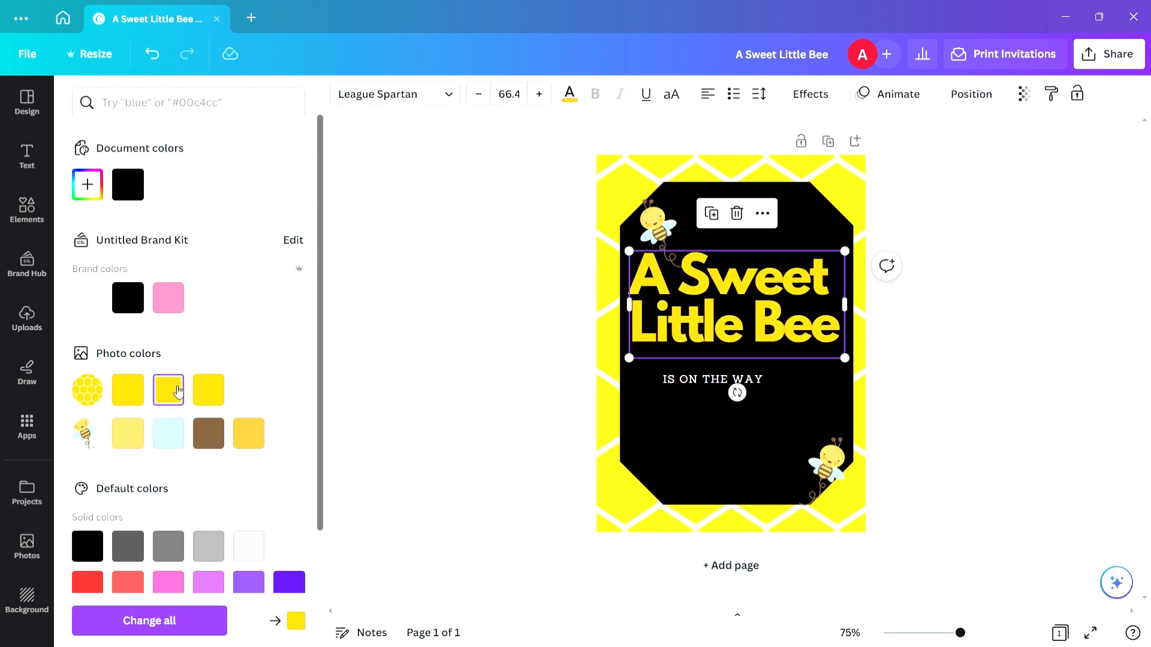
pyautogui.click(208, 393)
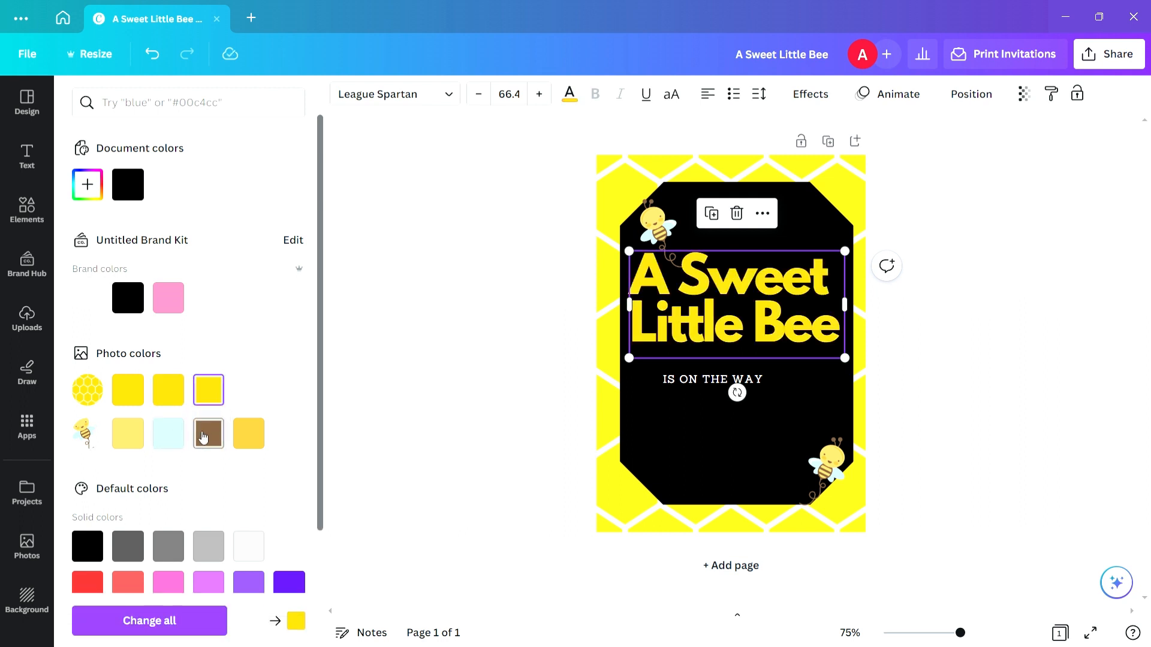
pyautogui.click(173, 437)
pyautogui.click(208, 434)
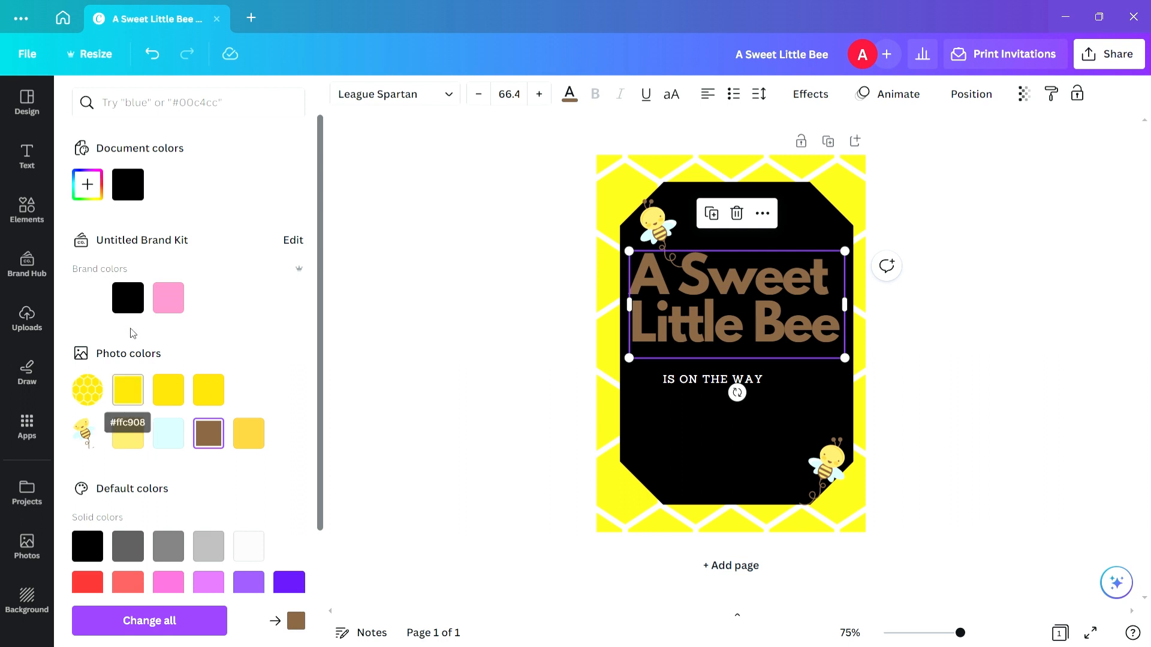
pyautogui.click(87, 298)
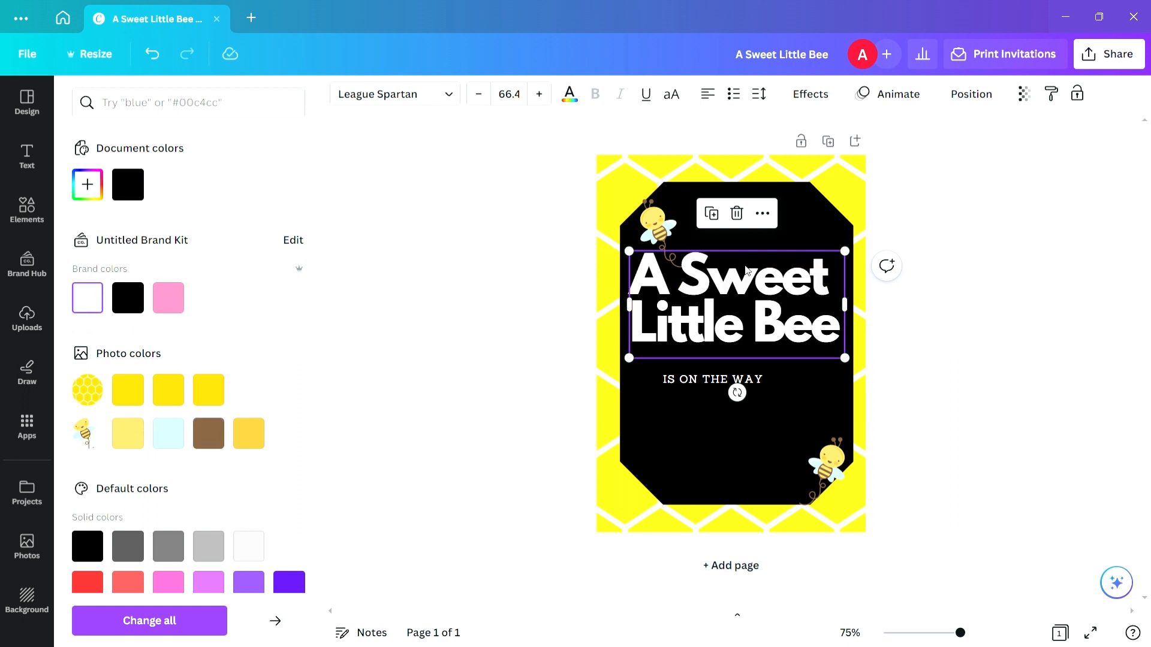
# Set the heading's font size to 48, and scale it down to 30.2 with the text on one line.
pyautogui.click(509, 94)
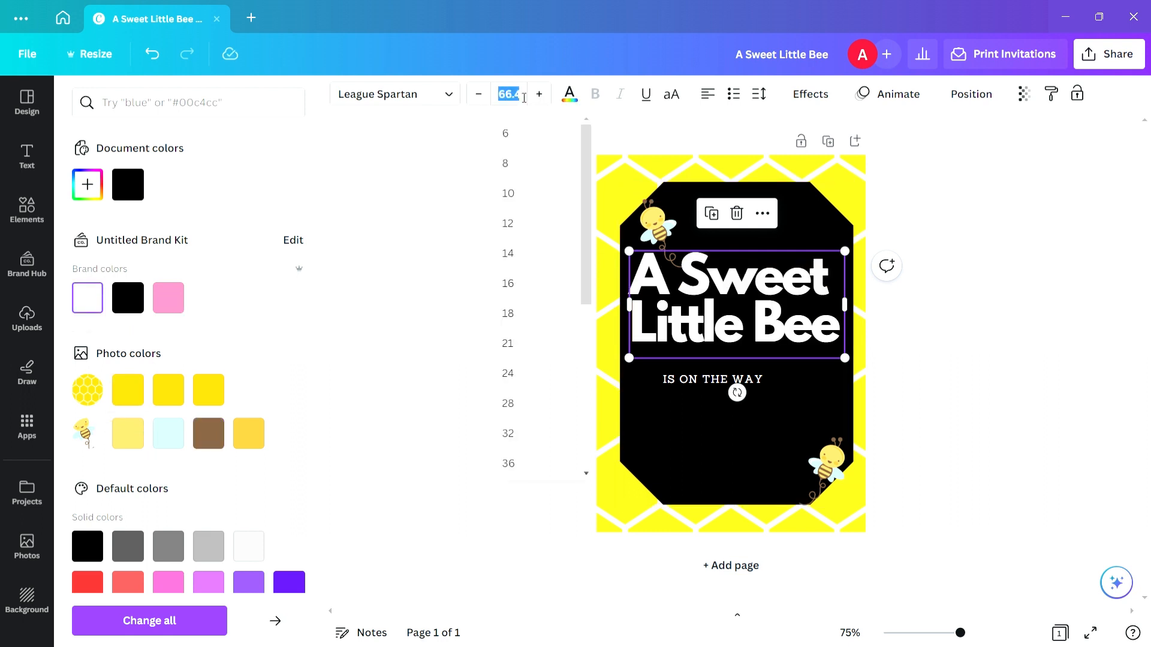
pyautogui.moveTo(584, 259); pyautogui.dragTo(586, 336)
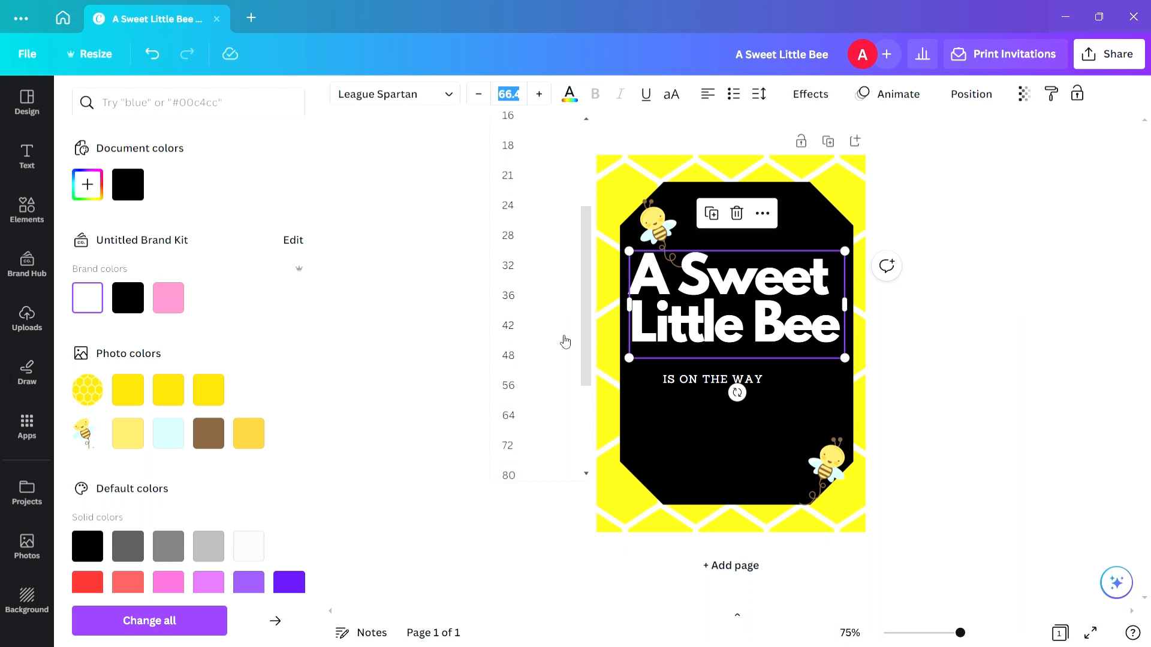
pyautogui.click(534, 356)
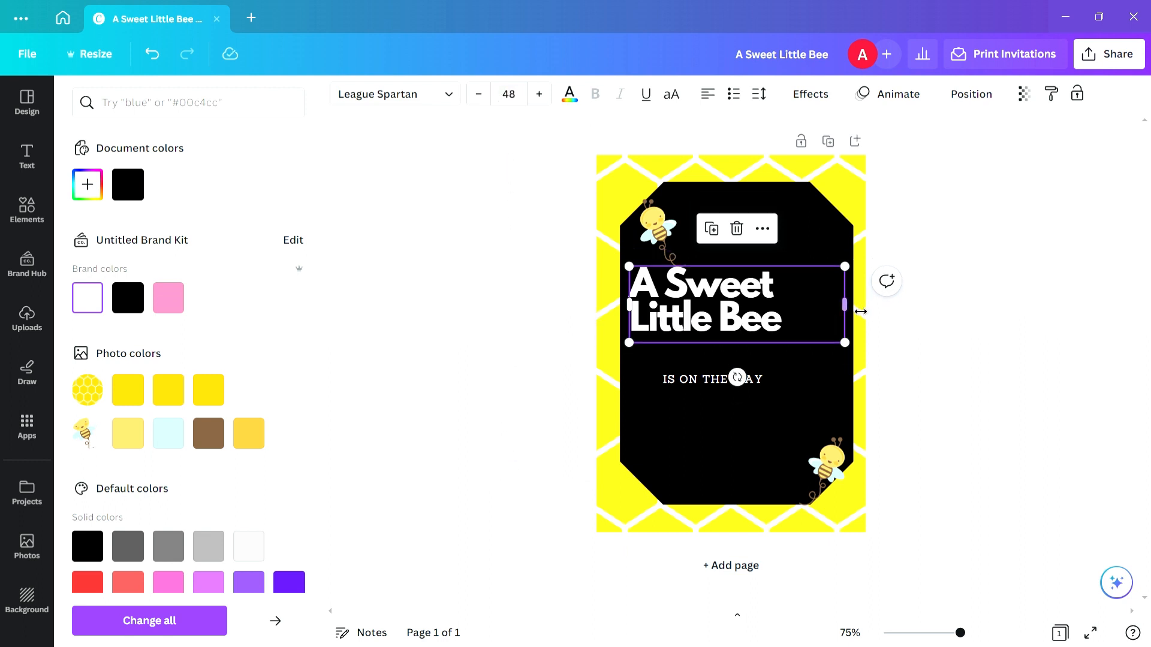
pyautogui.moveTo(845, 305); pyautogui.dragTo(827, 326)
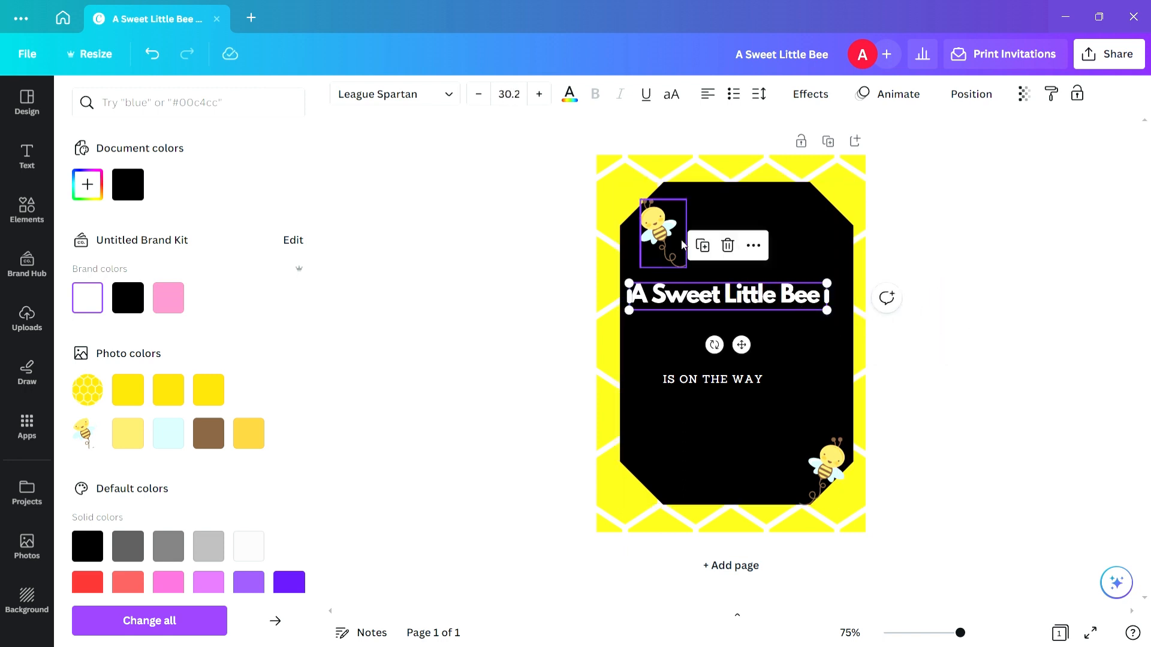
# Move the upper-left bee out to the page corner over the honeycomb, and place the heading near the black panel's top.
pyautogui.moveTo(669, 236); pyautogui.dragTo(625, 204)
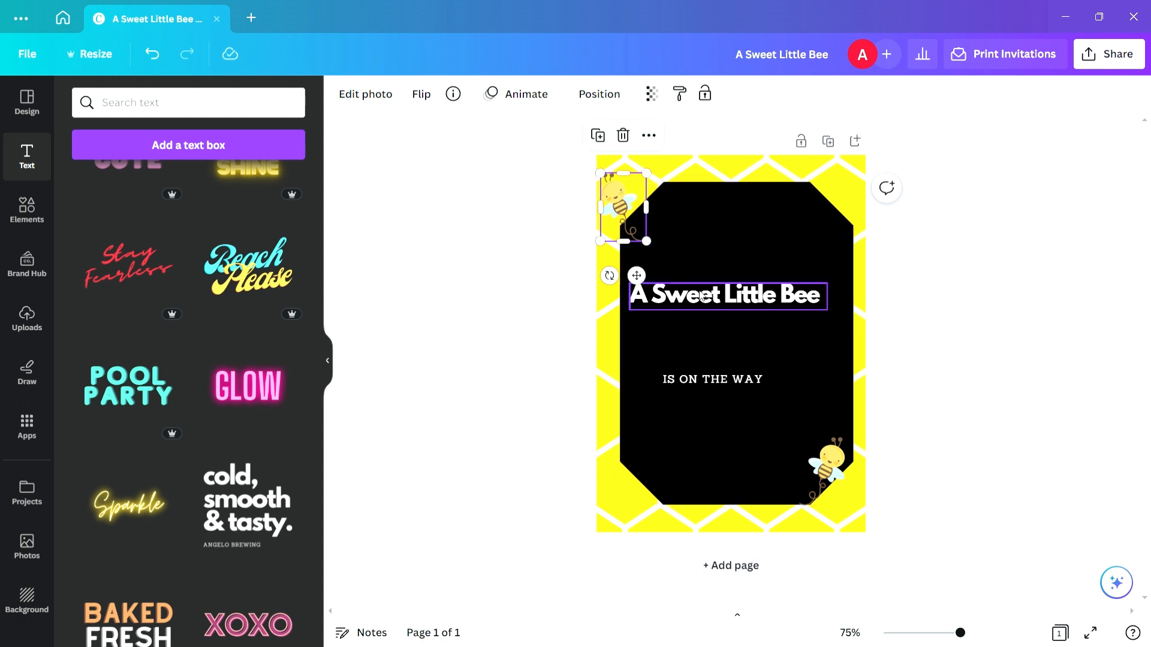
pyautogui.moveTo(706, 293); pyautogui.dragTo(724, 238)
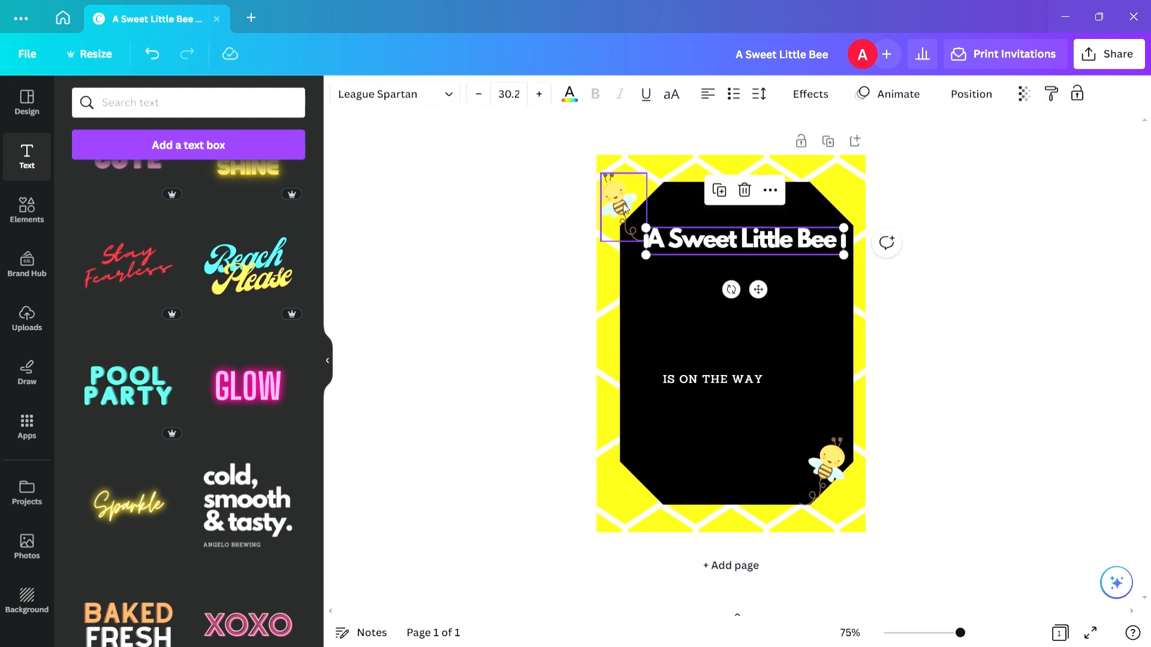
# Move the upper bee onto the black panel above the heading, and place the "IS ON THE WAY" subline directly below the heading.
pyautogui.moveTo(619, 198); pyautogui.dragTo(684, 199)
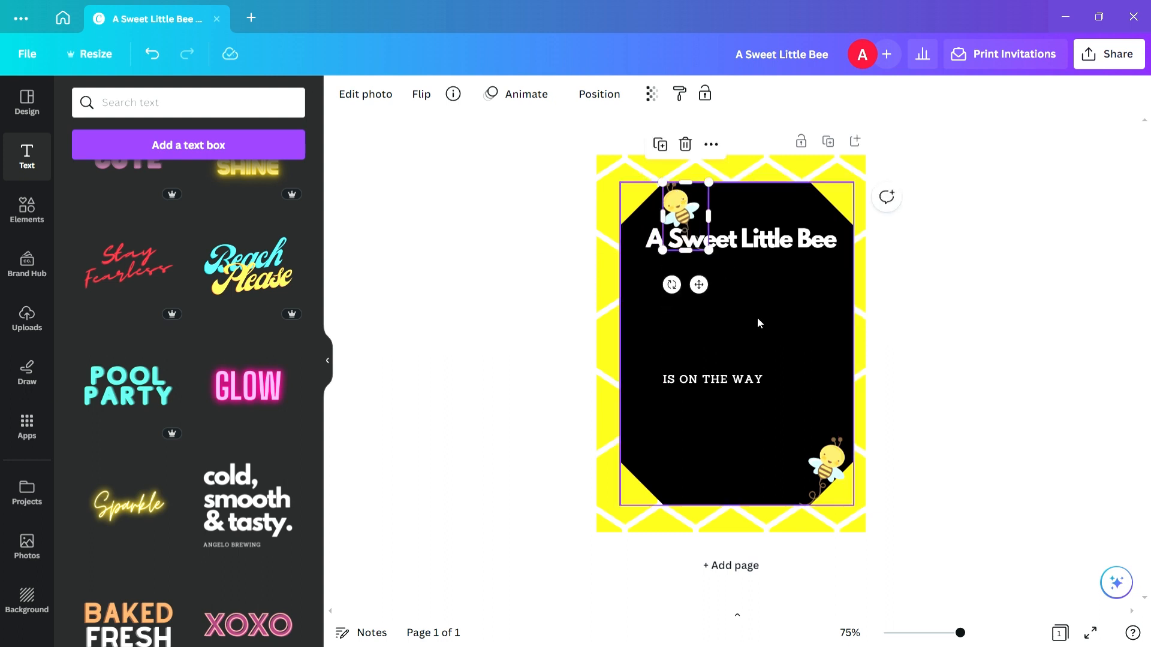
pyautogui.moveTo(698, 379); pyautogui.dragTo(717, 269)
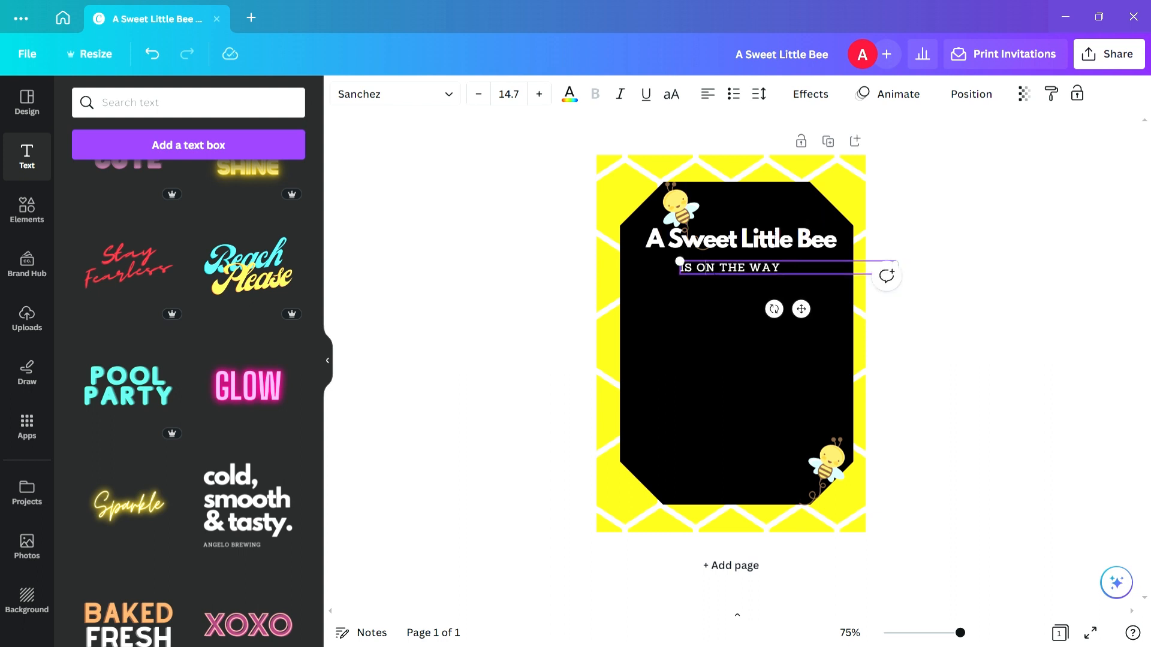
# Color the "IS ON THE WAY" subline with a yellow taken from the honeycomb photo.
pyautogui.doubleClick(716, 269)
pyautogui.click(570, 93)
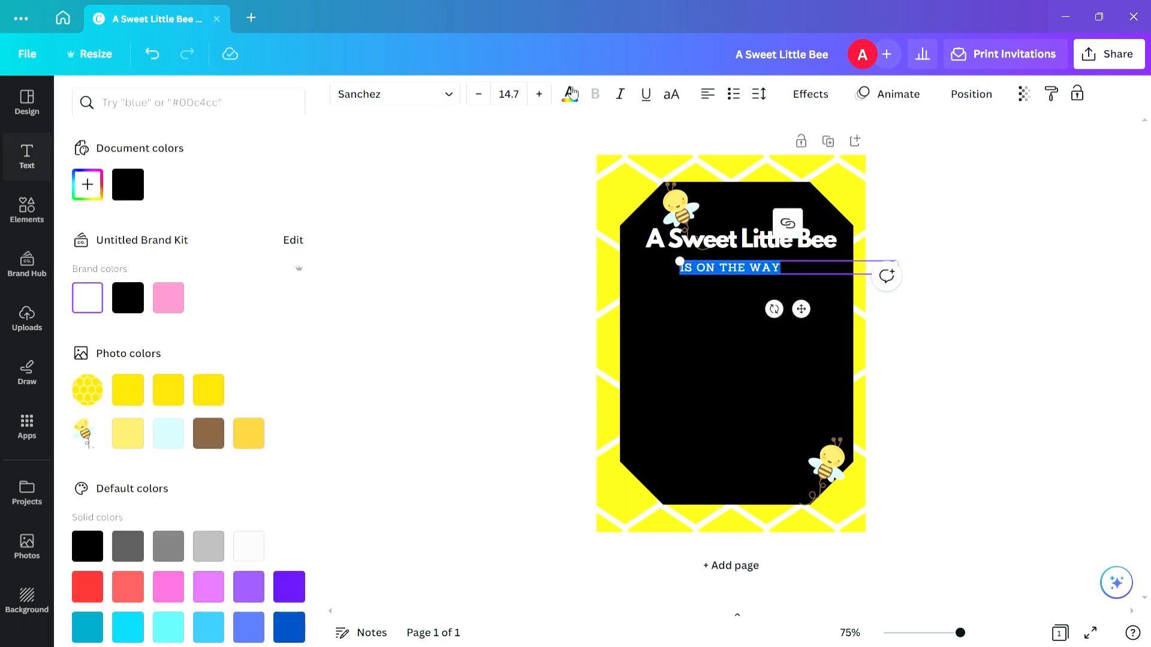
pyautogui.click(176, 401)
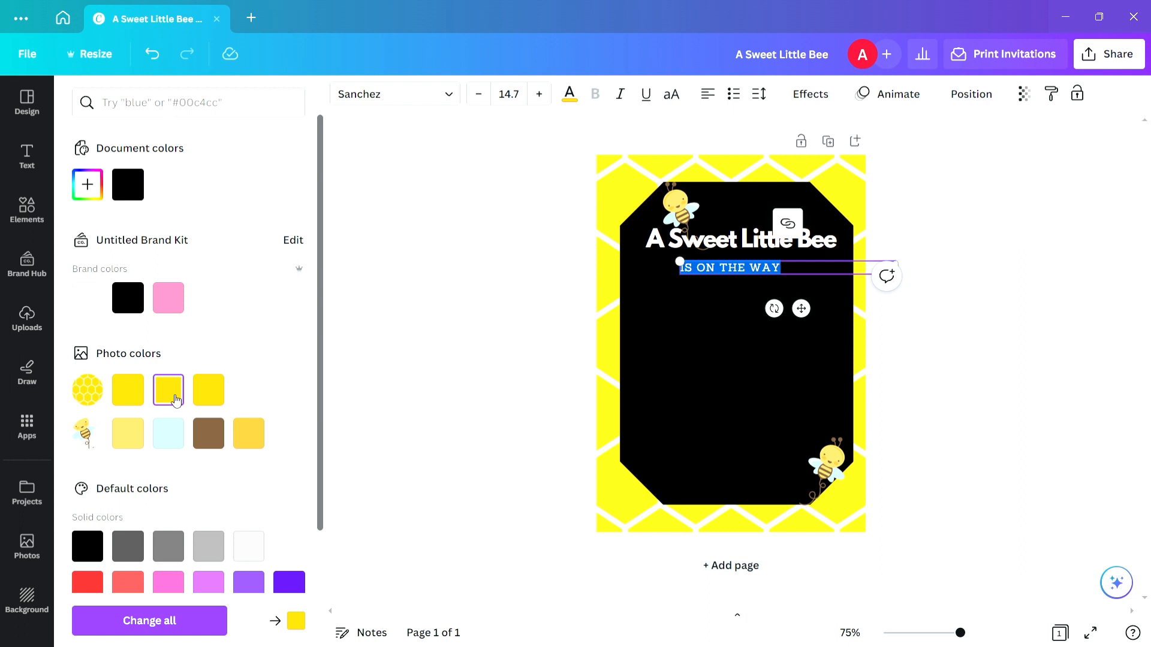
pyautogui.click(469, 359)
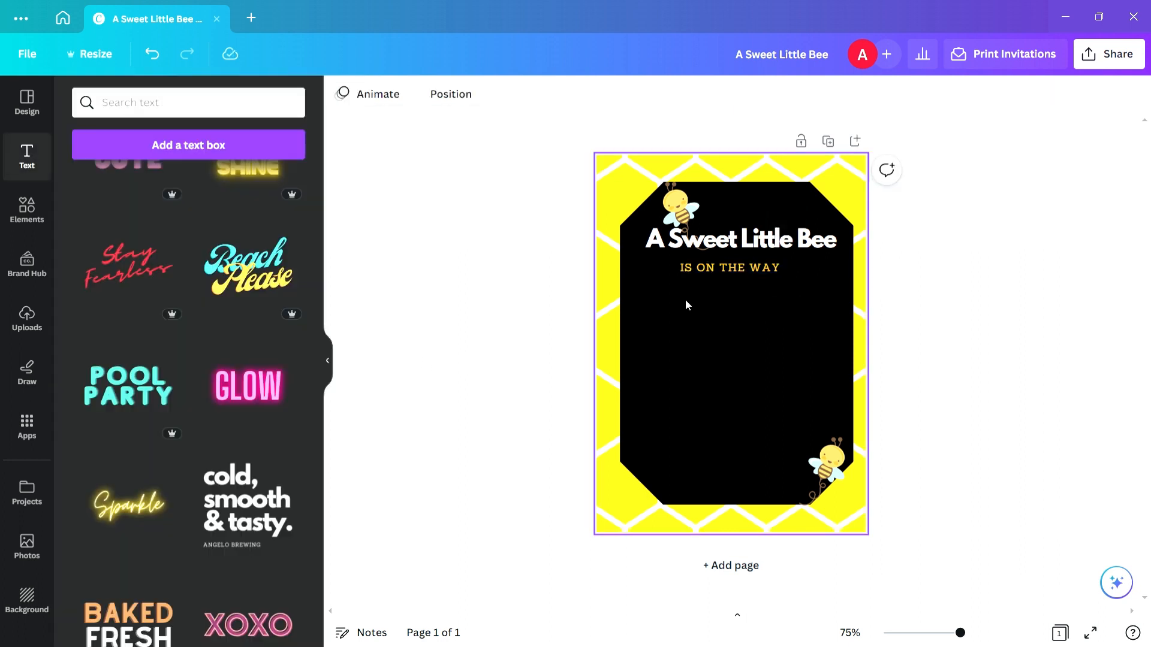
# Try Belleza, Impact, Jonathan, League Gothic and Libre Baskerville as the heading's font, and settle on Madelyn.
pyautogui.click(786, 249)
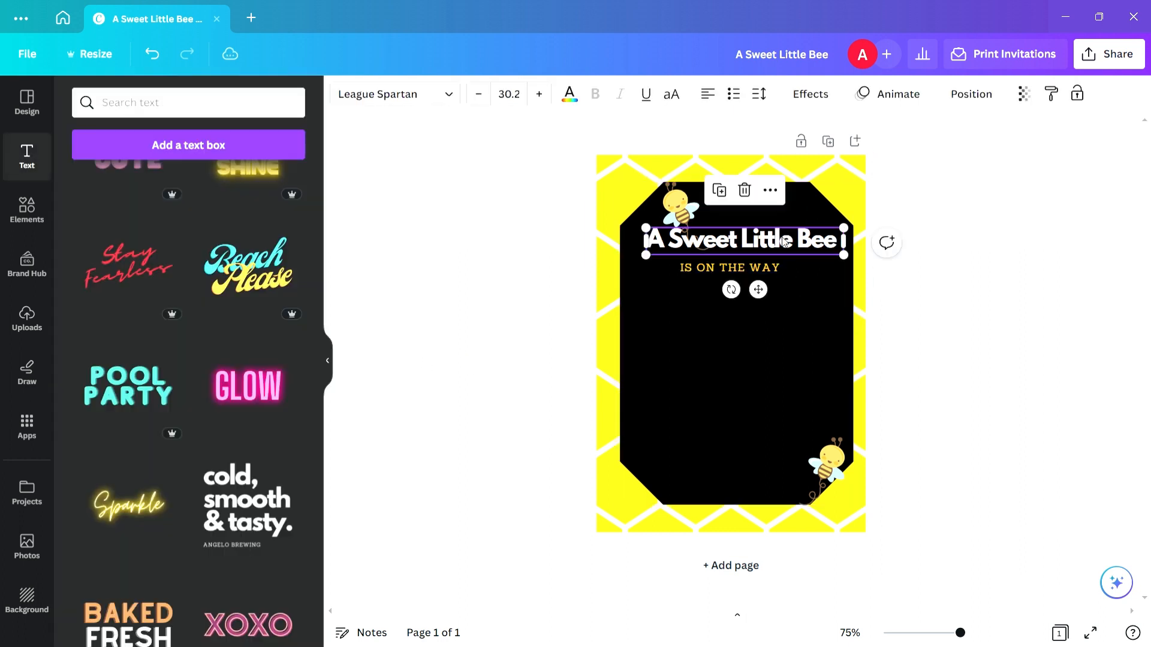
pyautogui.click(445, 96)
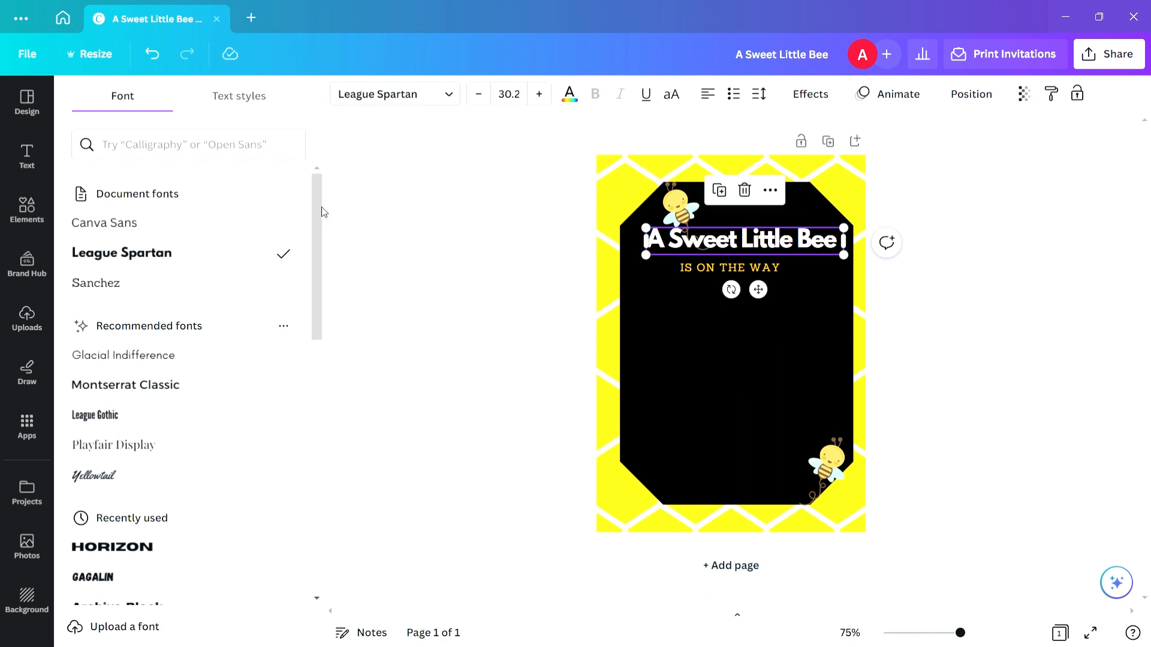
pyautogui.moveTo(317, 207); pyautogui.dragTo(317, 461)
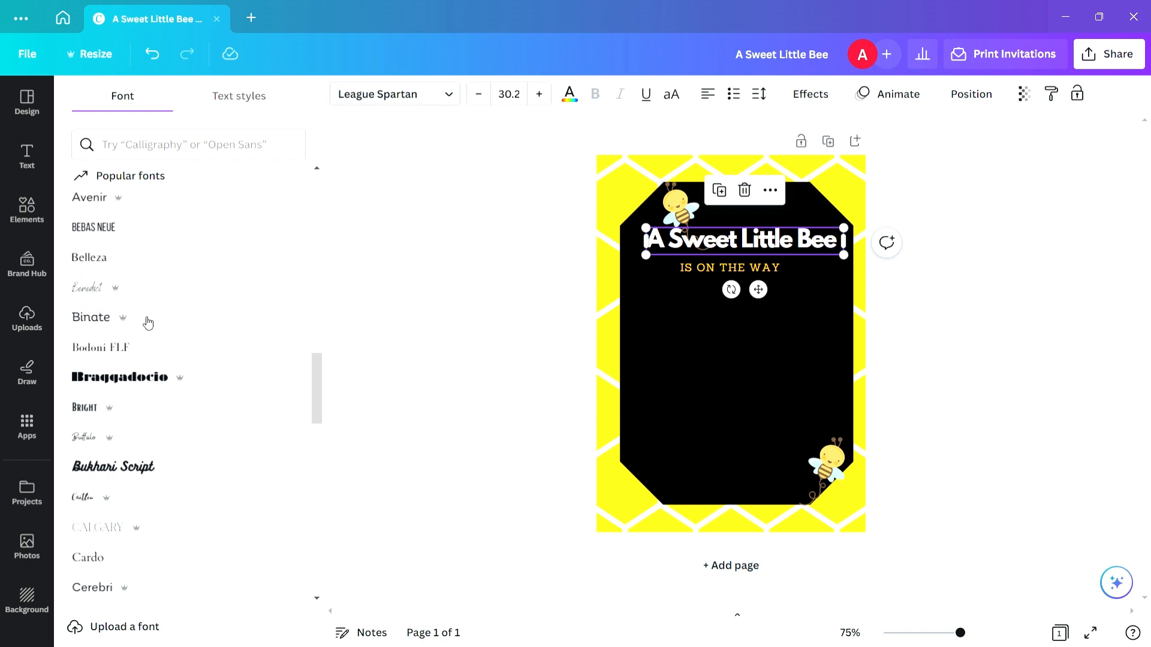
pyautogui.click(135, 258)
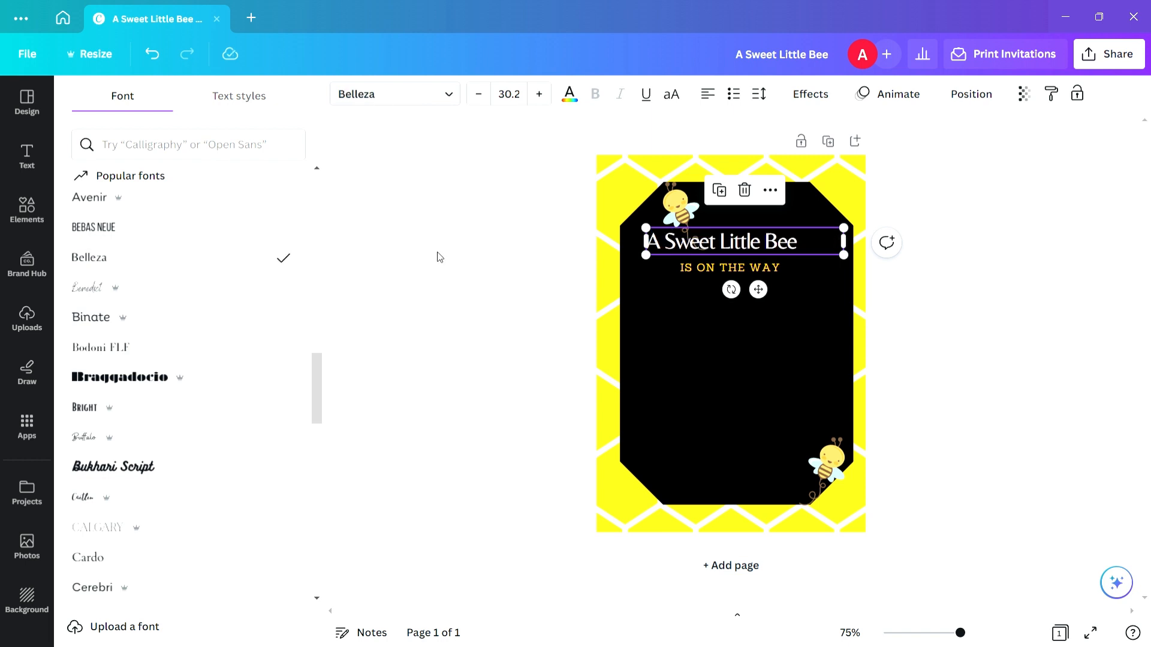
pyautogui.scroll(-3, 318, 388)
pyautogui.scroll(-12, 318, 389)
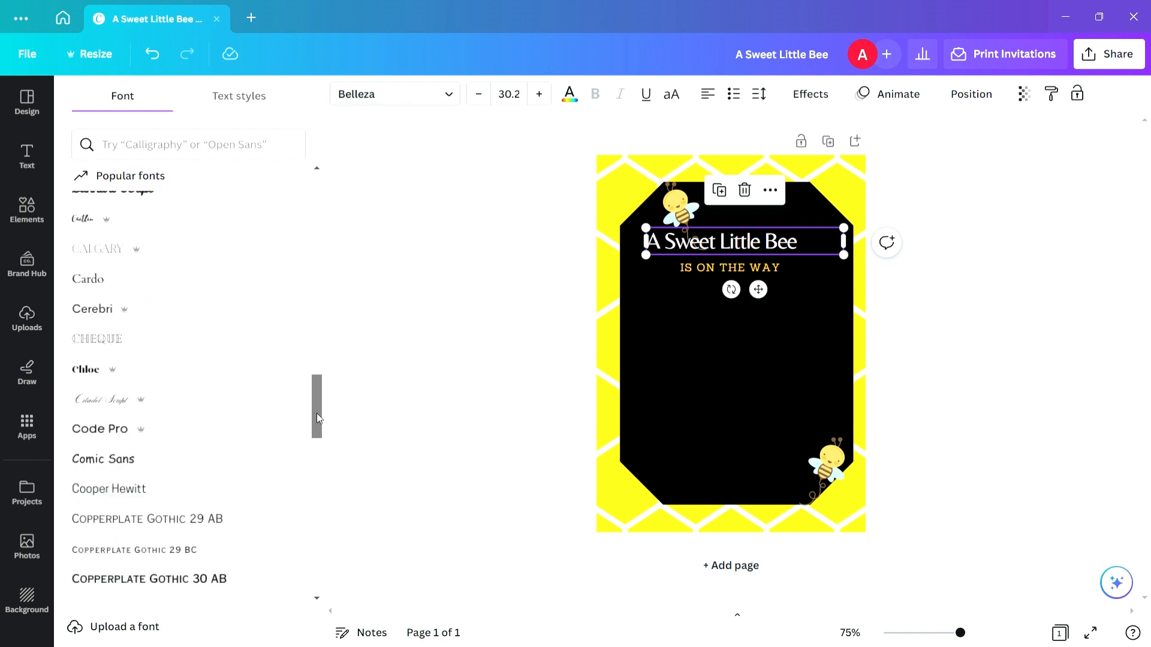
pyautogui.scroll(-6, 306, 527)
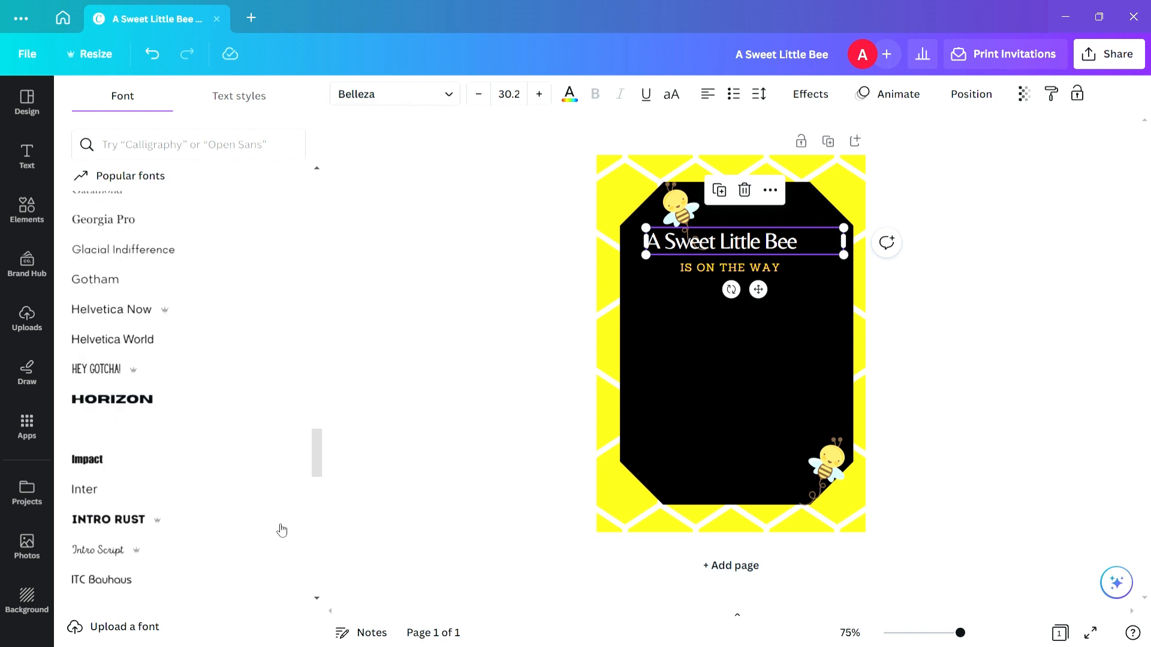
pyautogui.click(123, 463)
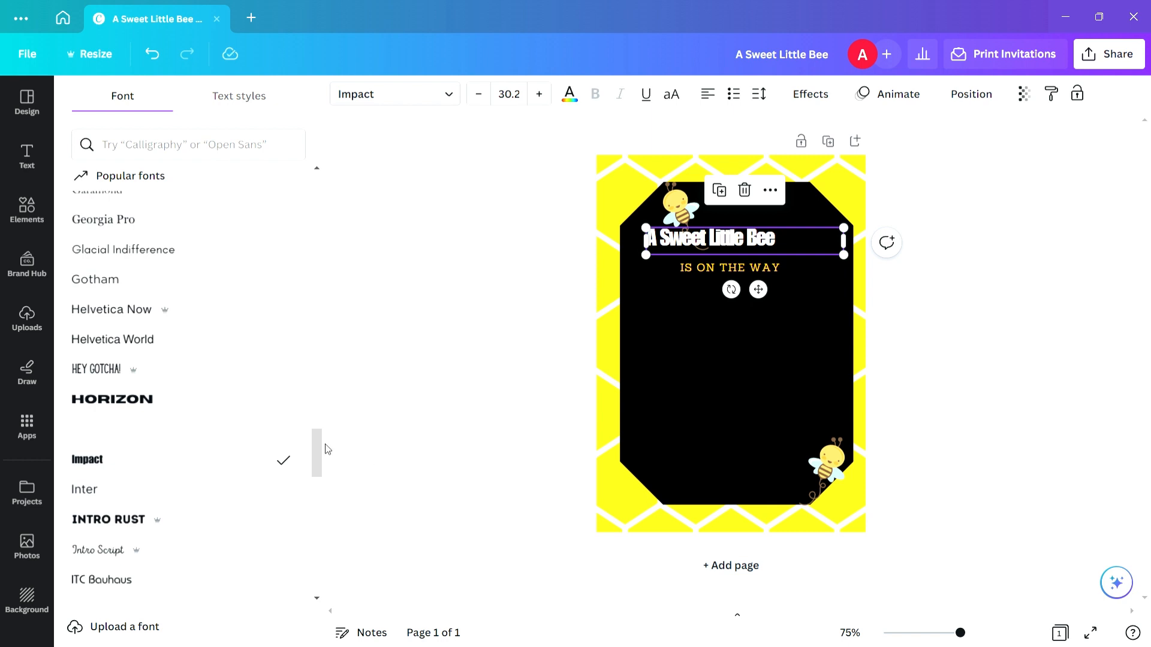
pyautogui.scroll(-6, 318, 476)
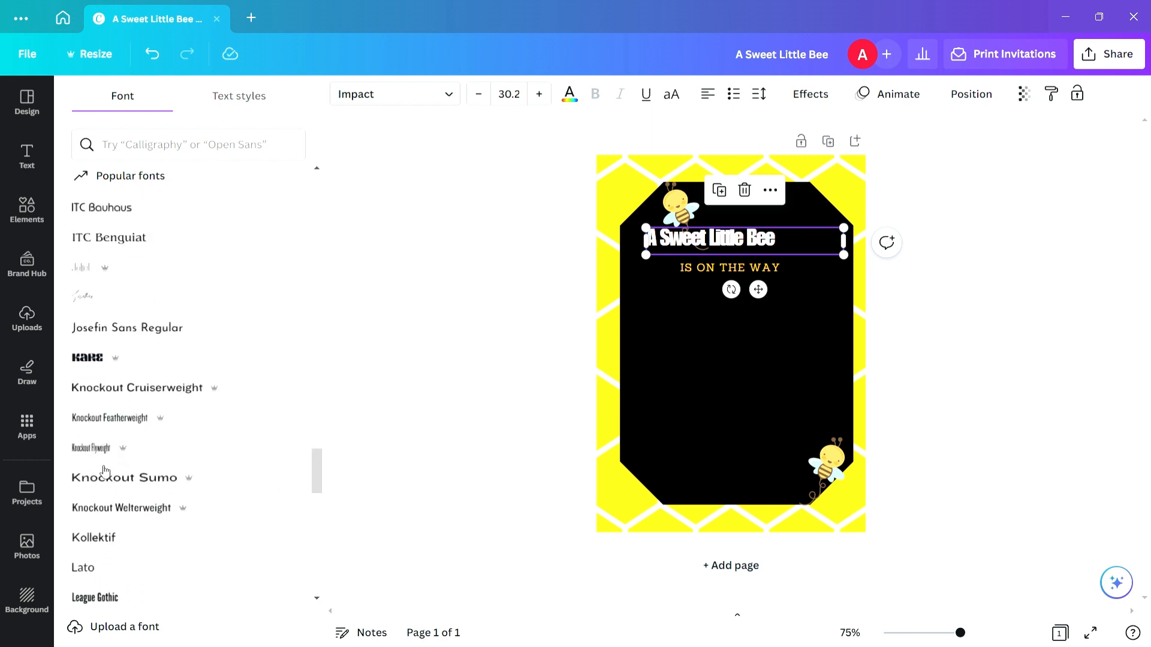
pyautogui.click(138, 306)
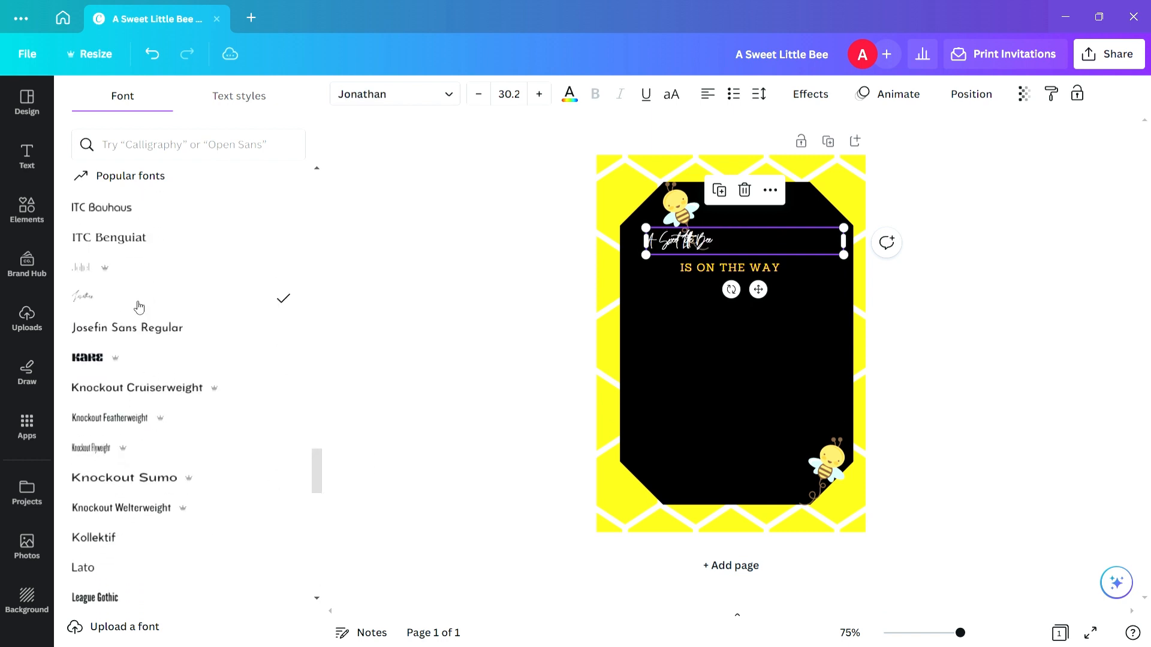
pyautogui.scroll(-5, 320, 473)
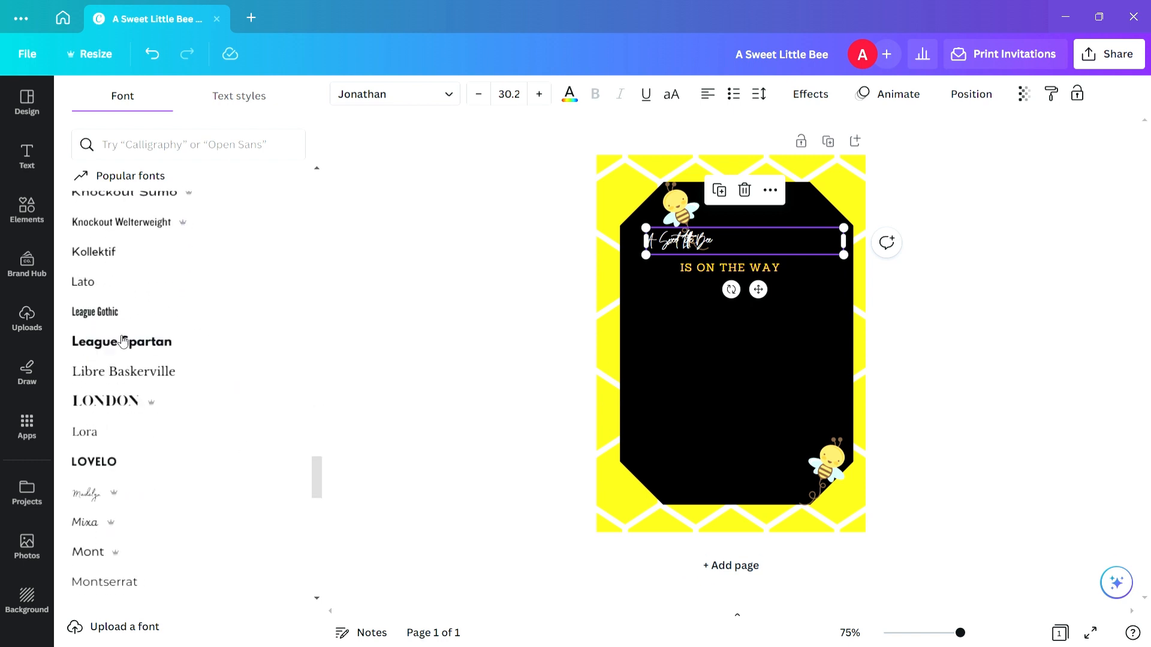
pyautogui.click(106, 313)
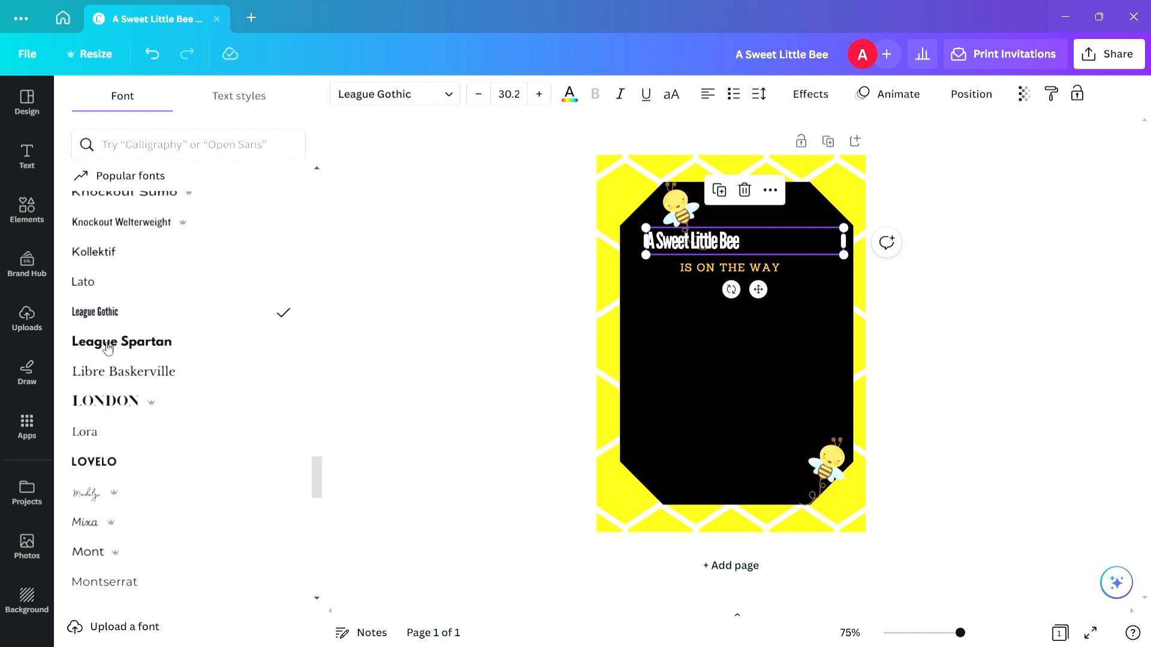
pyautogui.click(161, 373)
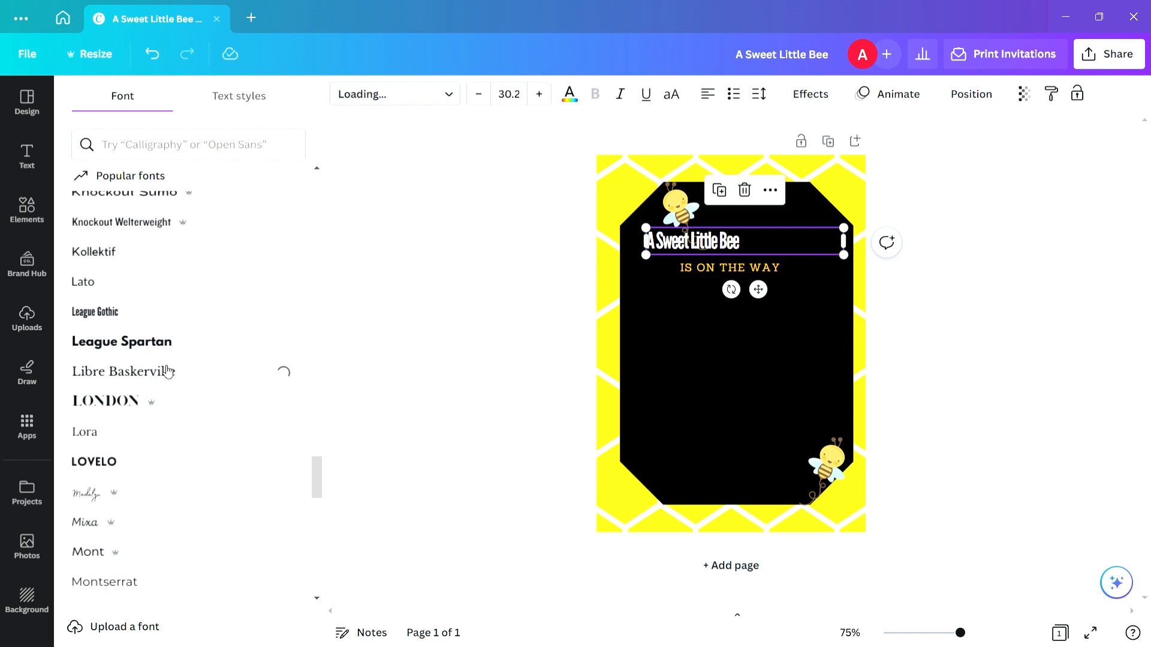
pyautogui.click(111, 498)
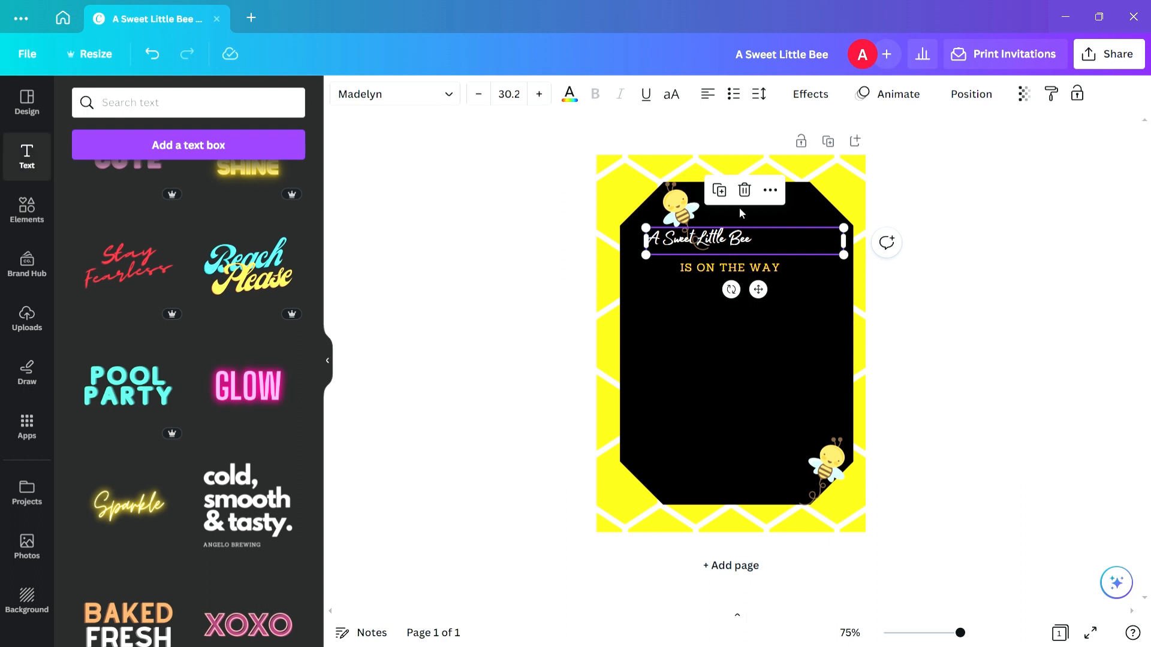
# Scale the "A Sweet Little Bee" heading up to font size 47.6 and move it near the black panel's top edge.
pyautogui.click(725, 246)
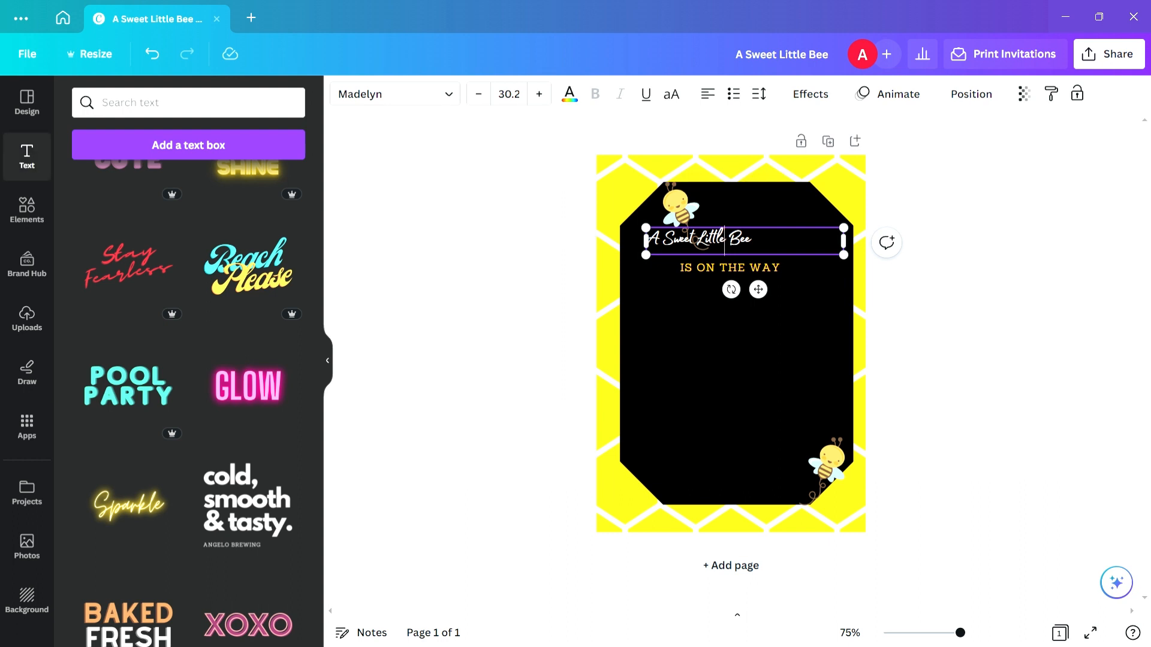
pyautogui.moveTo(851, 261); pyautogui.dragTo(959, 294)
pyautogui.click(936, 197)
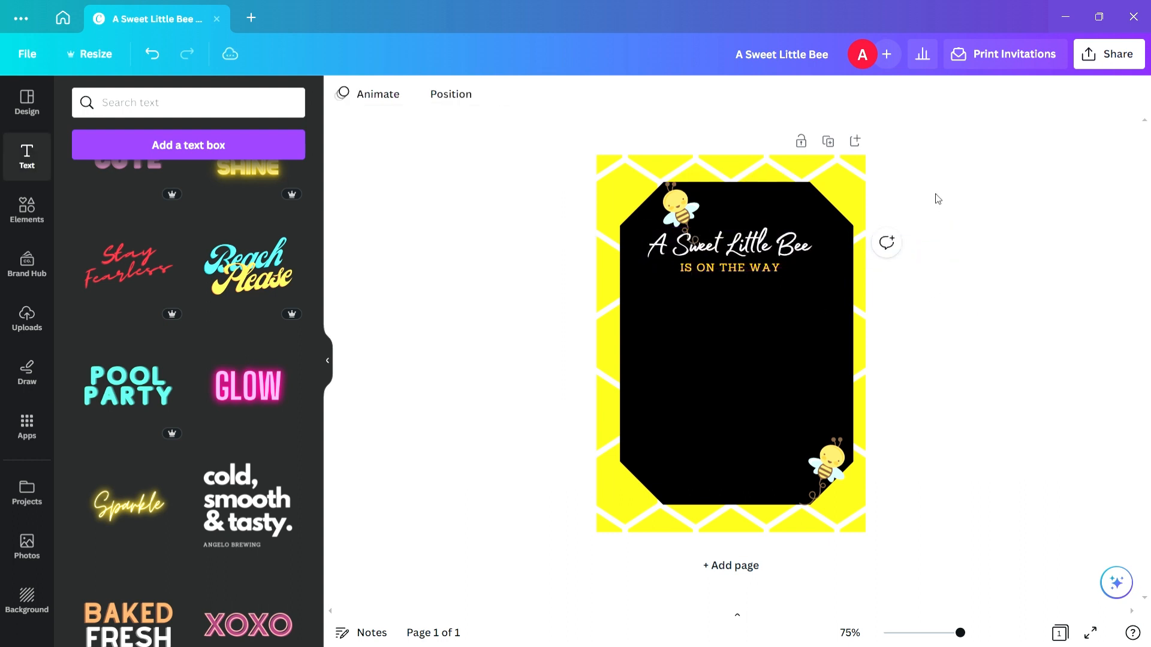
pyautogui.moveTo(779, 242); pyautogui.dragTo(786, 214)
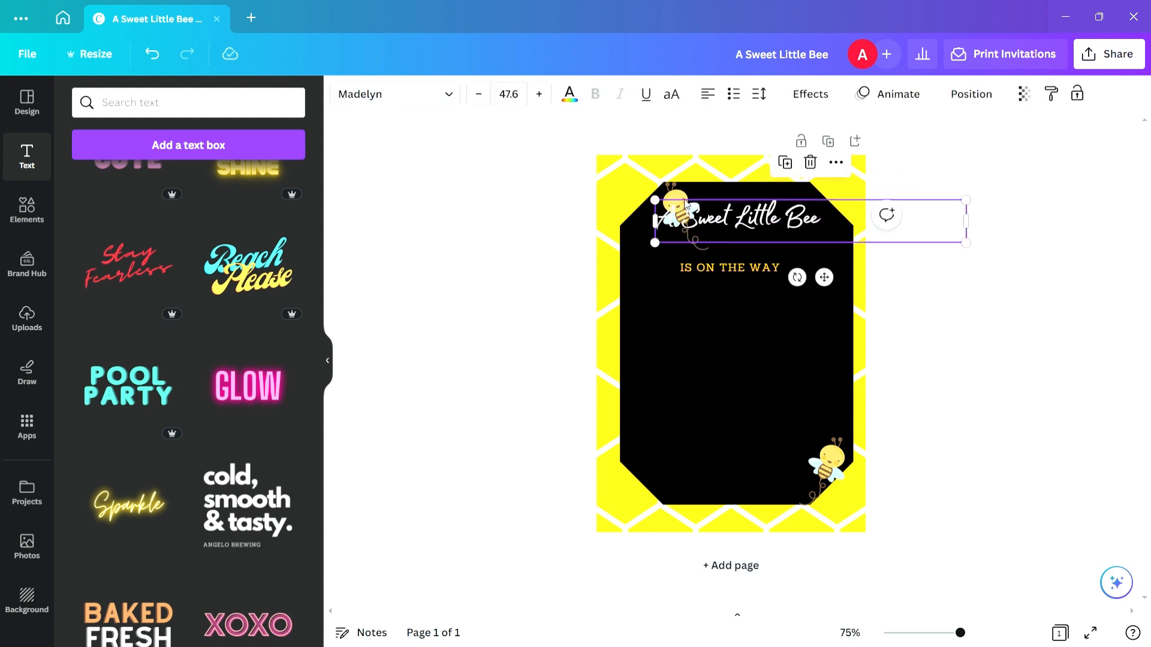
# Move the upper bee to the panel's upper-left corner, and arrange the heading beside it with the subline close beneath.
pyautogui.moveTo(674, 206); pyautogui.dragTo(634, 206)
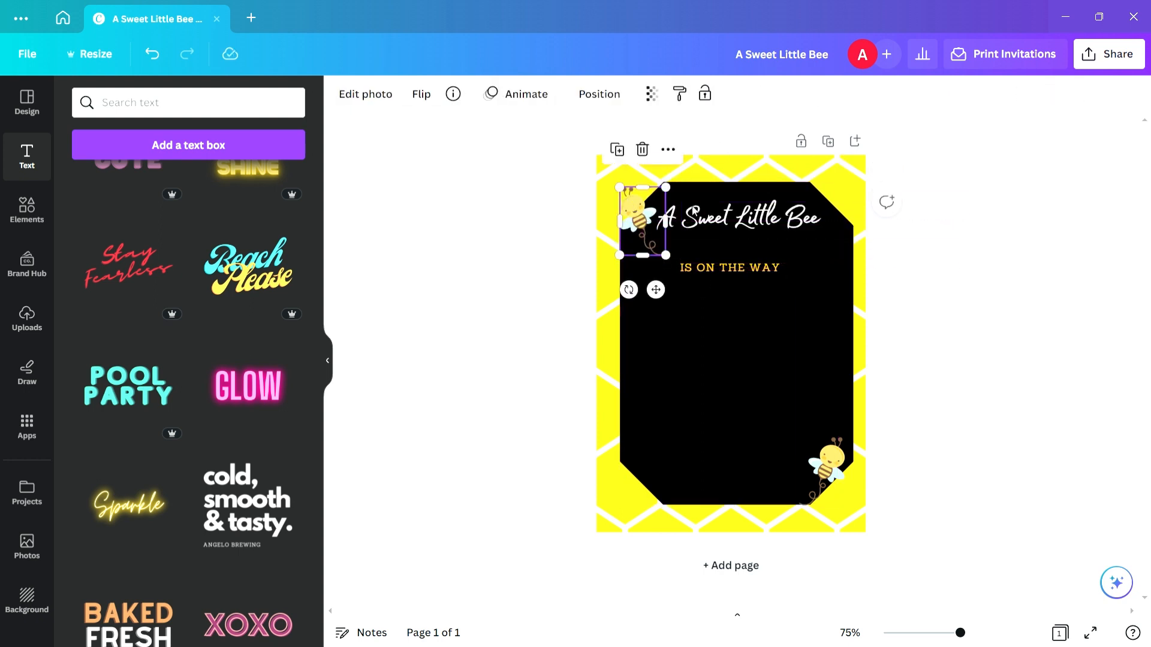
pyautogui.click(782, 218)
pyautogui.moveTo(782, 218); pyautogui.dragTo(774, 214)
pyautogui.click(938, 177)
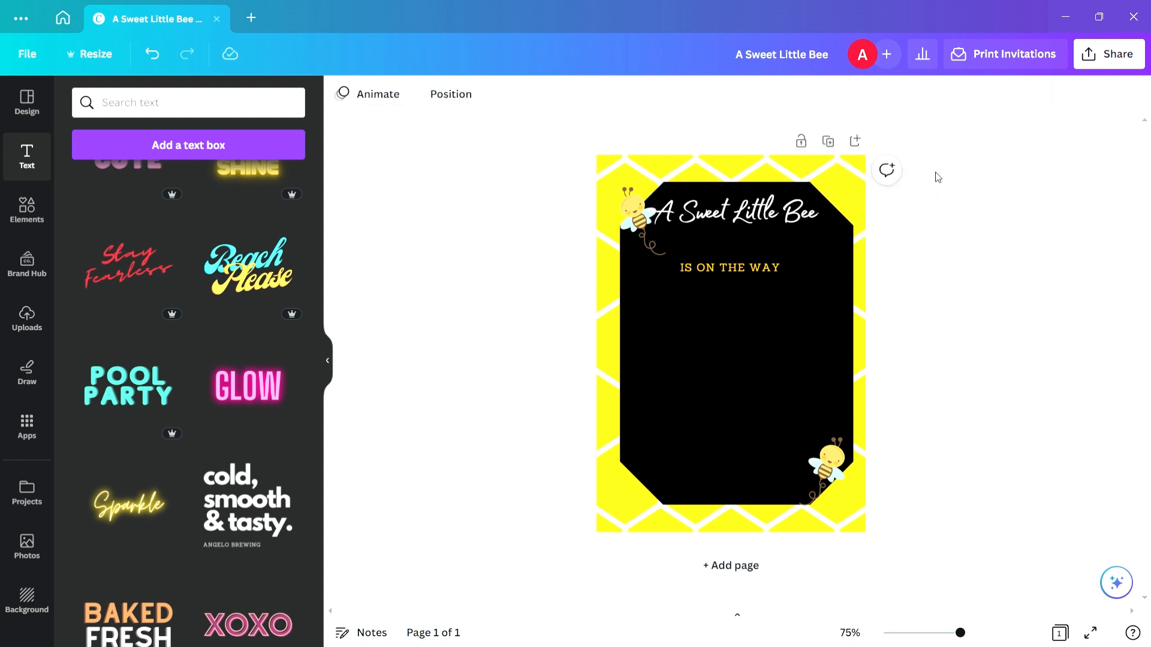
pyautogui.moveTo(763, 267); pyautogui.dragTo(763, 242)
pyautogui.click(940, 217)
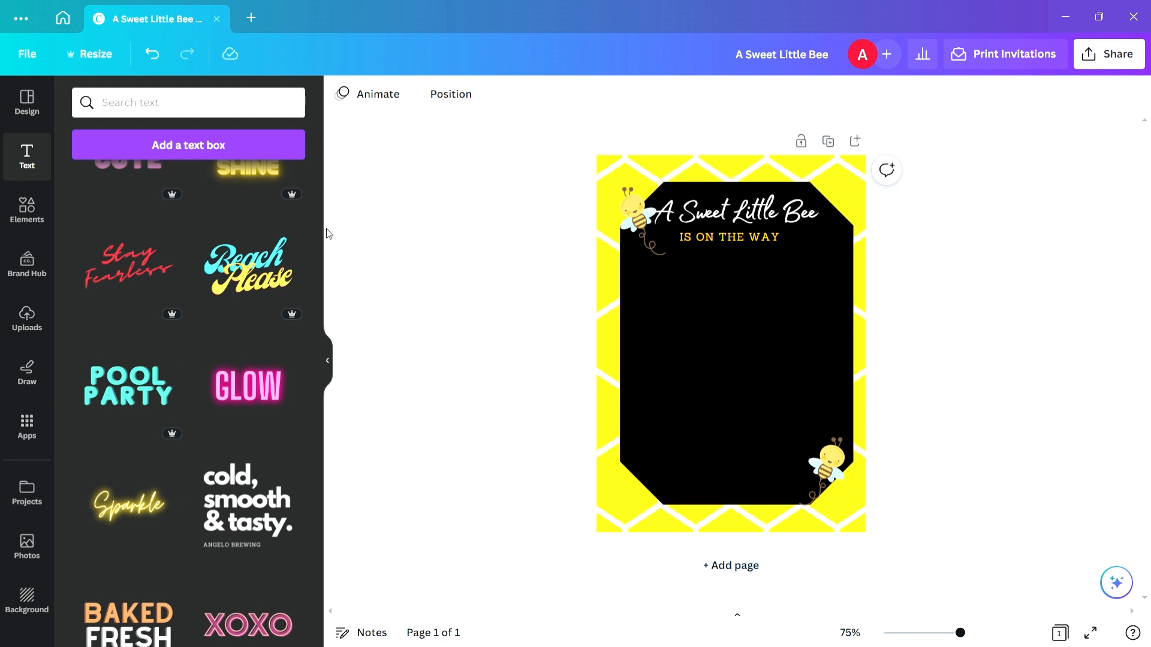
# Add a subheading text reading "Please join us for a" in the middle of the black panel.
pyautogui.moveTo(315, 387); pyautogui.dragTo(319, 186)
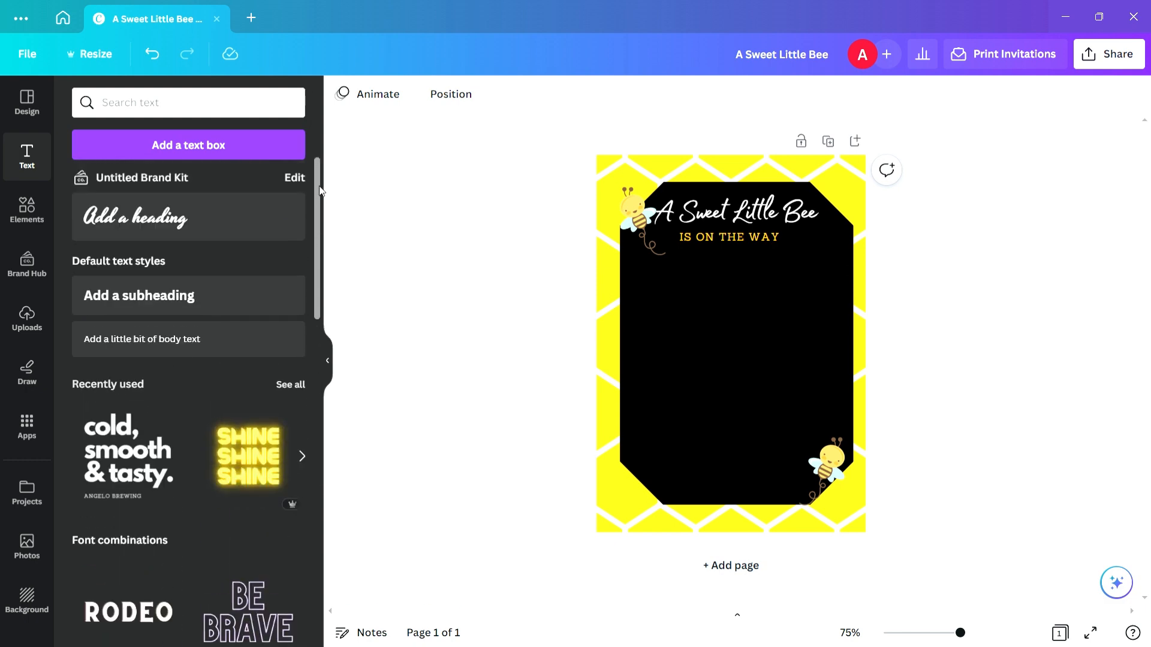
pyautogui.click(152, 307)
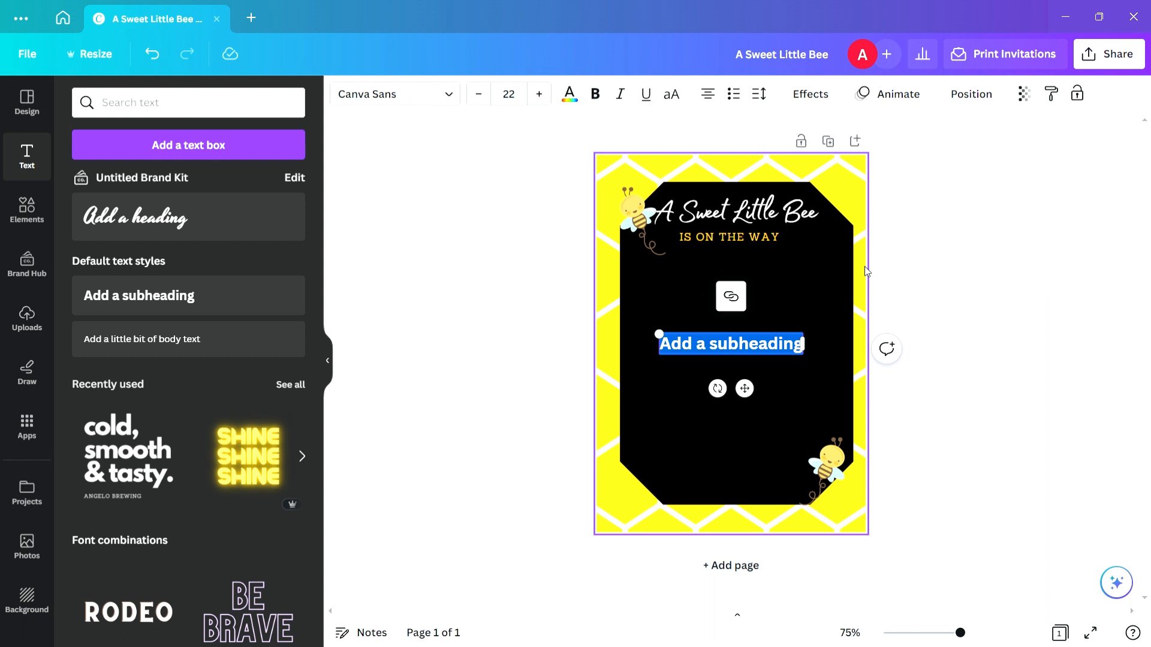
pyautogui.write('p')
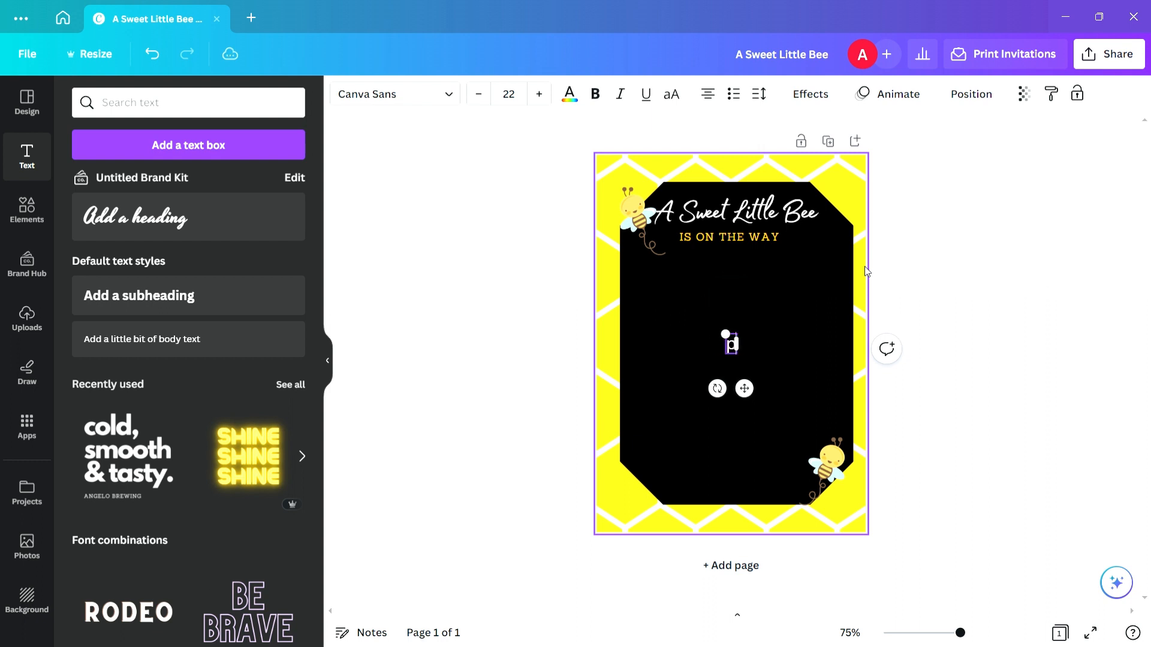
pyautogui.write('leas')
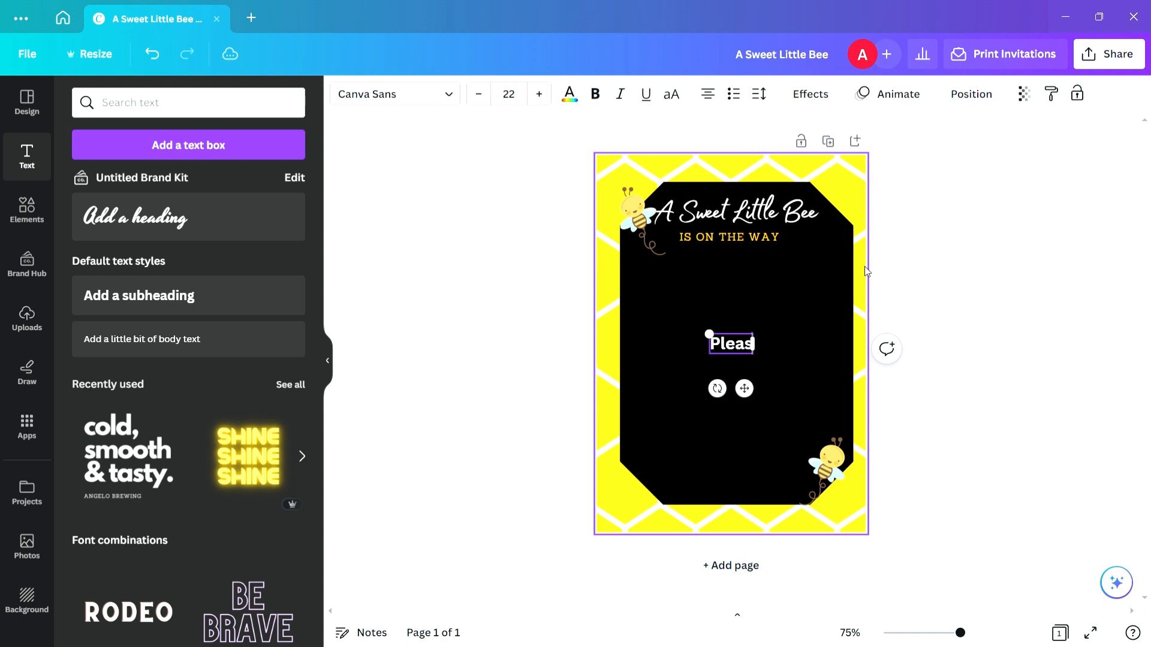
pyautogui.write('e')
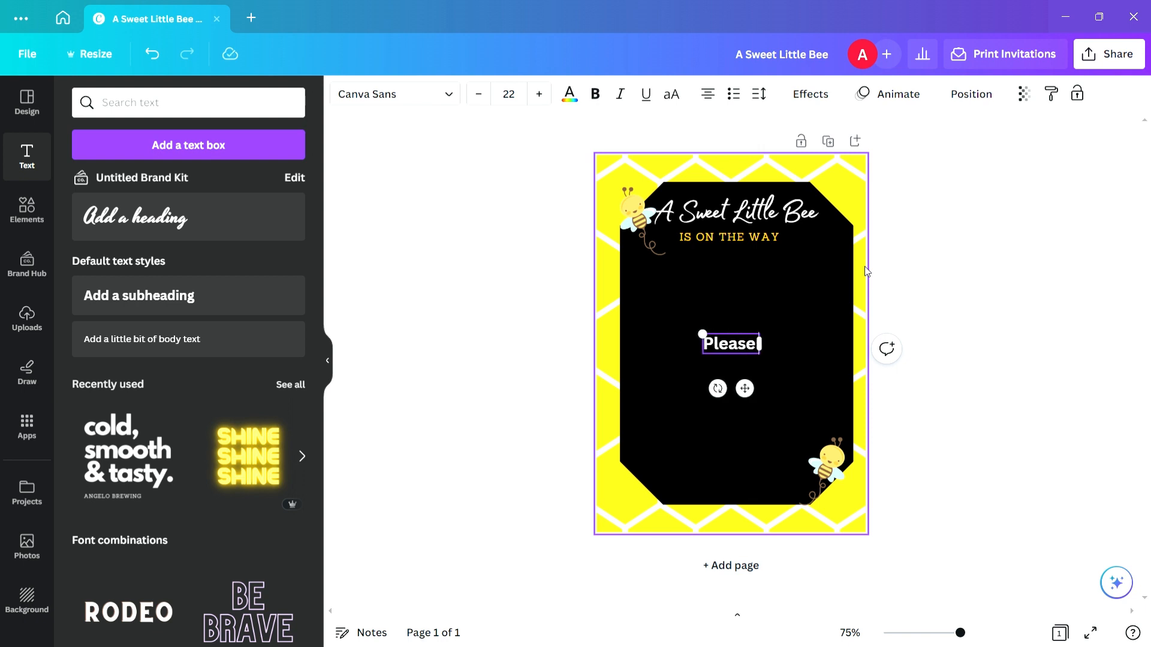
pyautogui.write(' j')
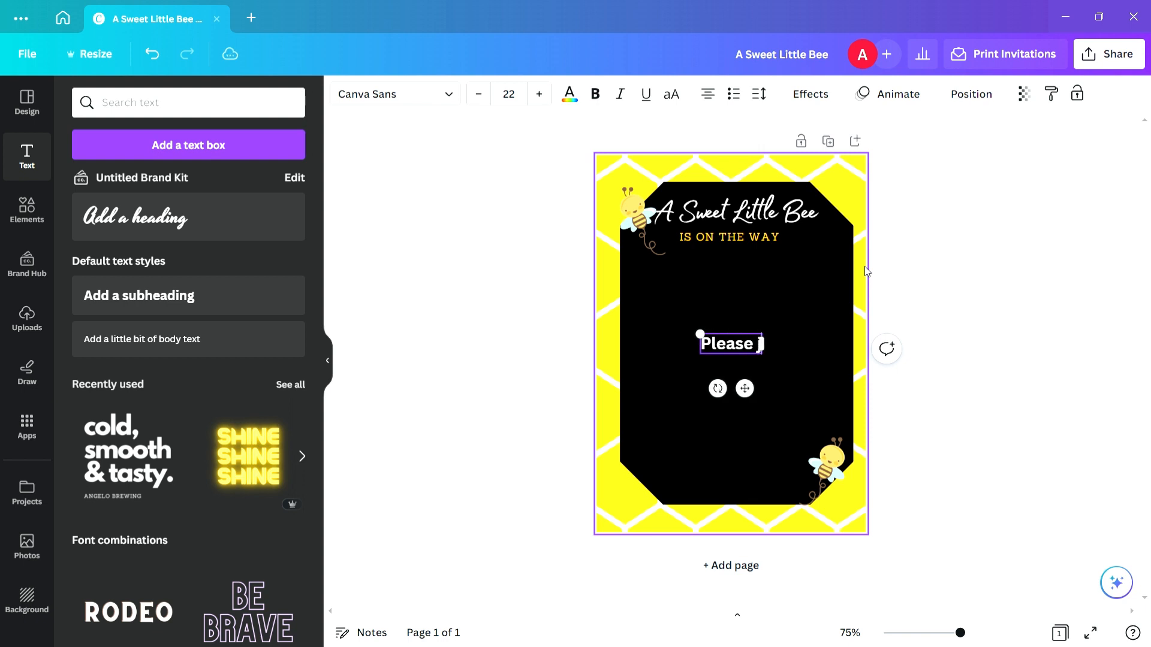
pyautogui.write('oin u s')
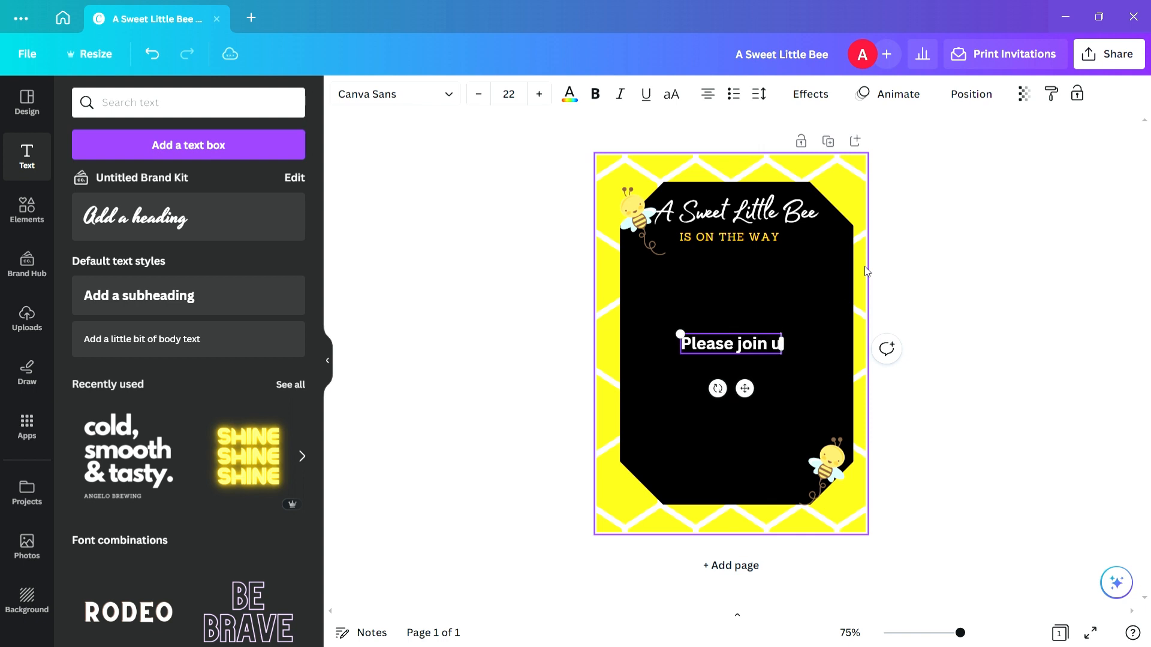
pyautogui.press('BackSpace')
pyautogui.press('BackSpace')
pyautogui.write('s for')
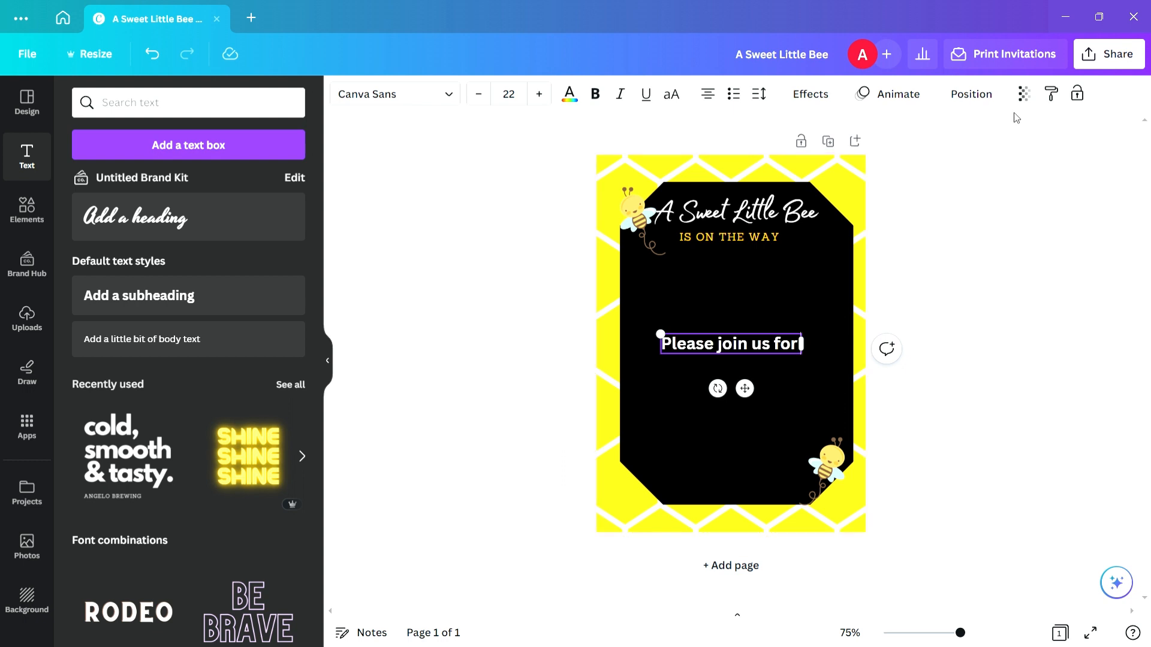
pyautogui.write(' a')
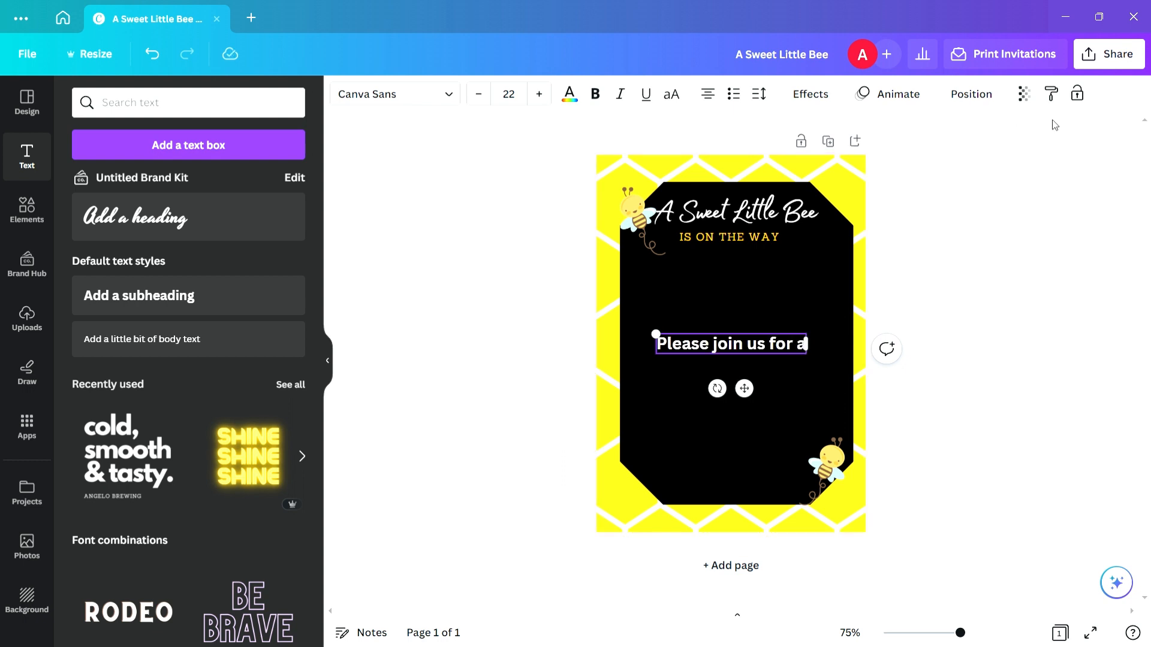
pyautogui.click(1027, 258)
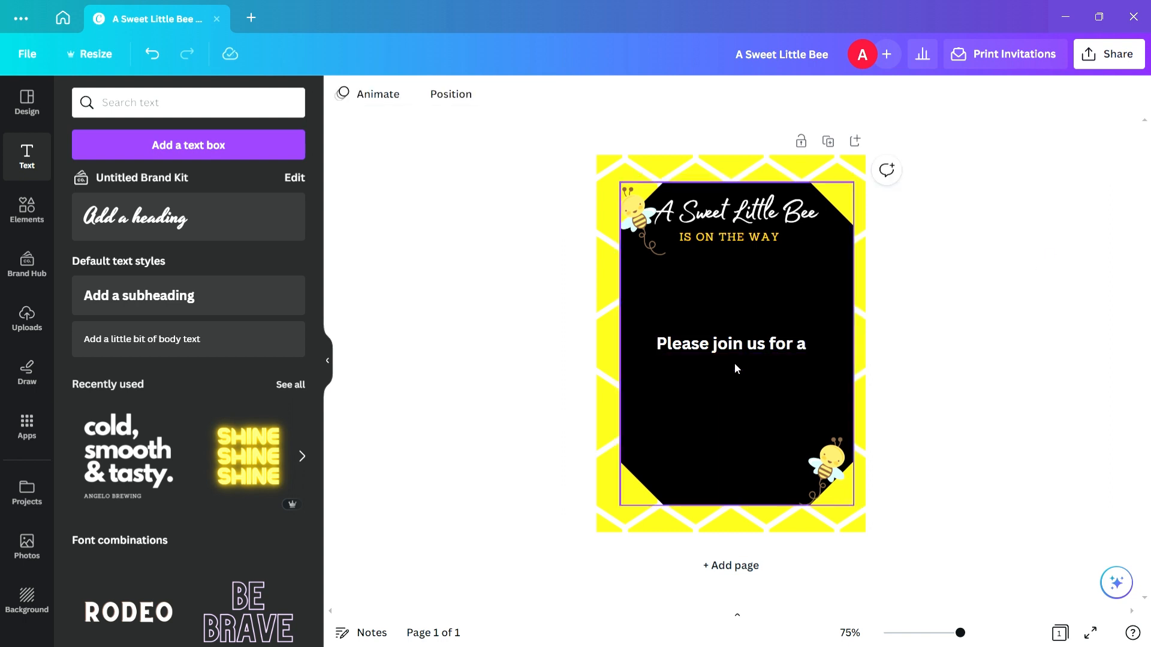
# Move the "Please join us for a" text up to sit below the "IS ON THE WAY" subline.
pyautogui.moveTo(744, 354); pyautogui.dragTo(744, 298)
pyautogui.moveTo(743, 294); pyautogui.dragTo(743, 286)
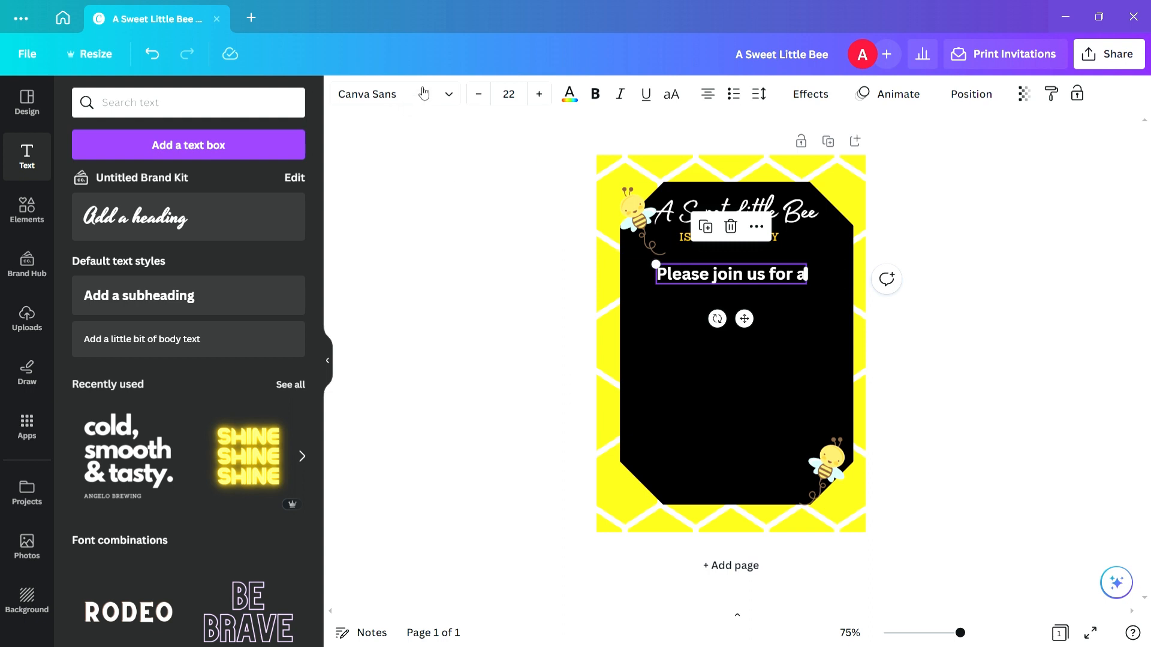
# Recolor the "Please join us for a" text with the pale blue from the bee image's photo colors.
pyautogui.click(569, 96)
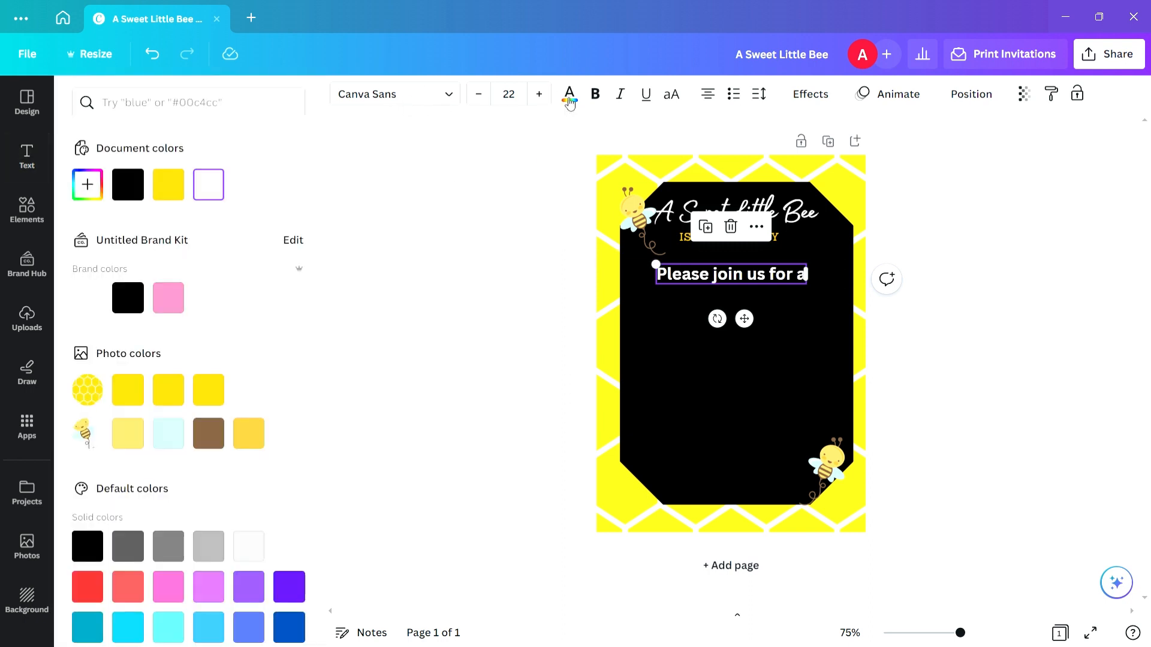
pyautogui.click(177, 437)
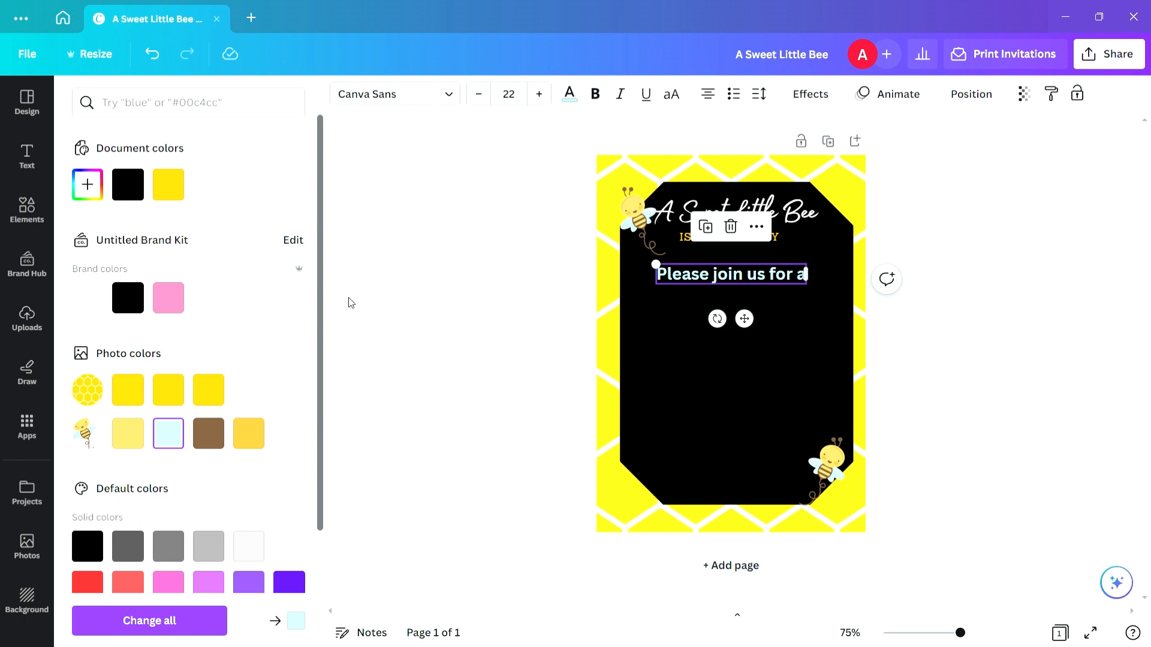
pyautogui.click(470, 288)
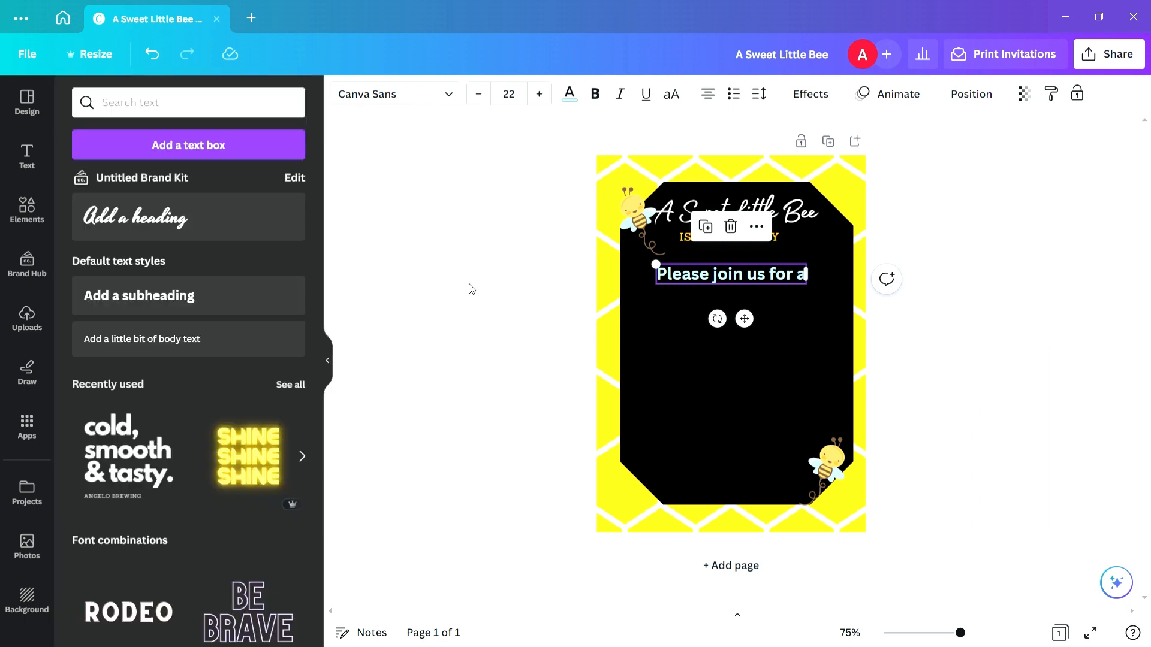
# Try the League Gothic, Sanchez, Anton, Archivo Black and Bebas Neue fonts on the "Please join us for a" text.
pyautogui.click(446, 100)
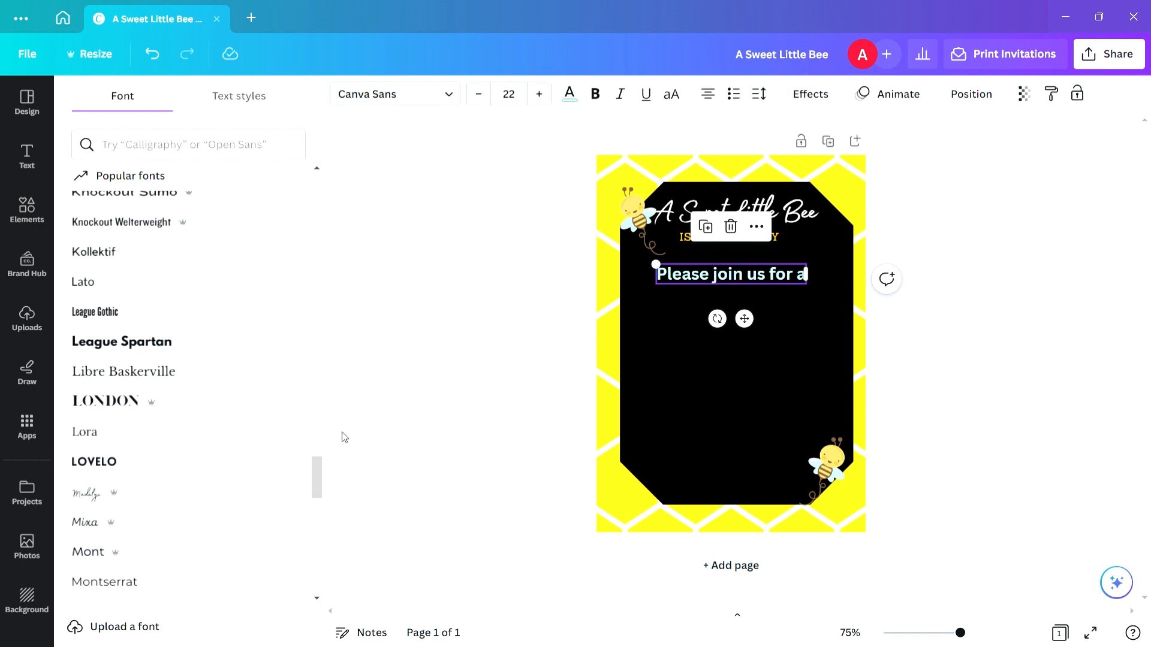
pyautogui.click(203, 316)
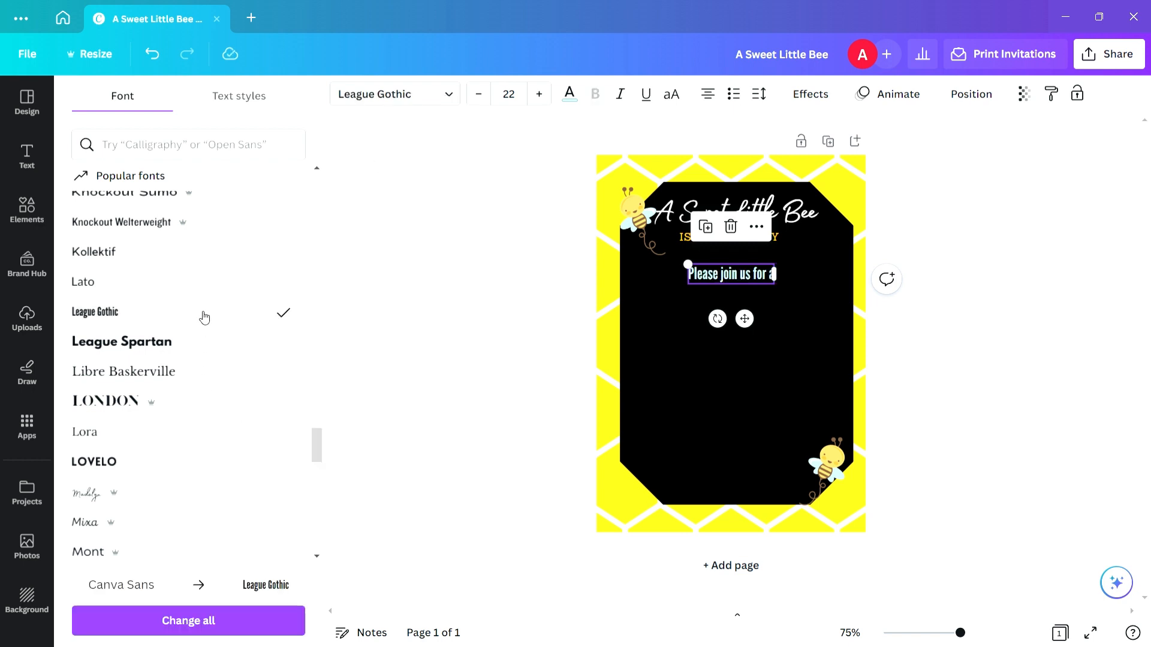
pyautogui.moveTo(316, 445); pyautogui.dragTo(298, 200)
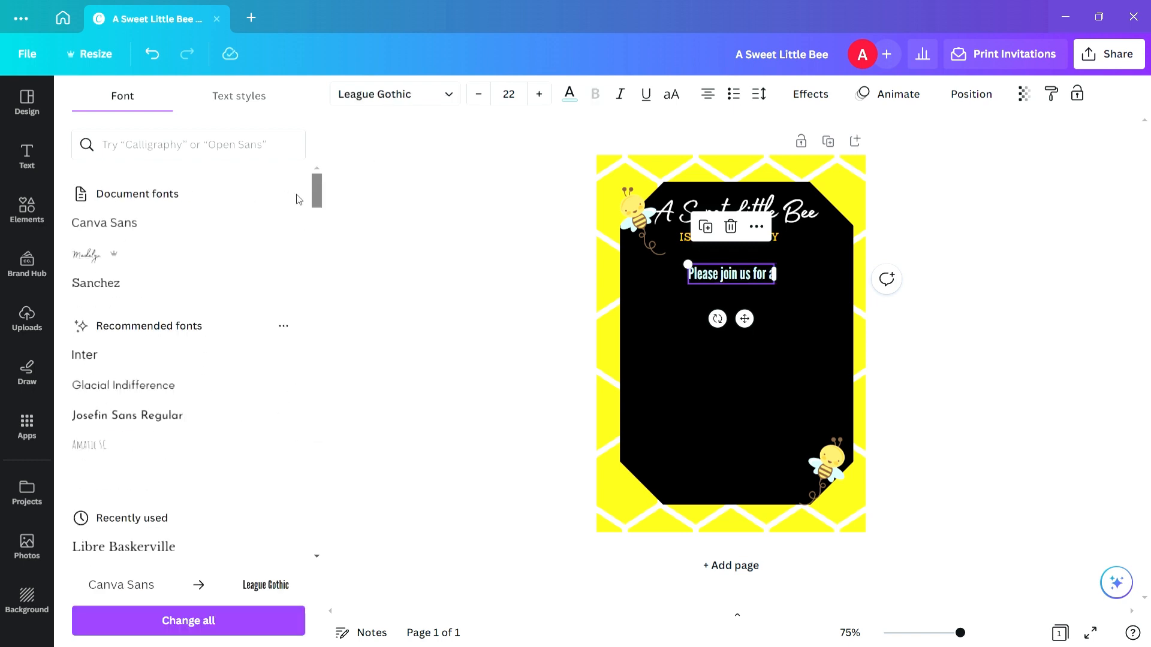
pyautogui.click(156, 292)
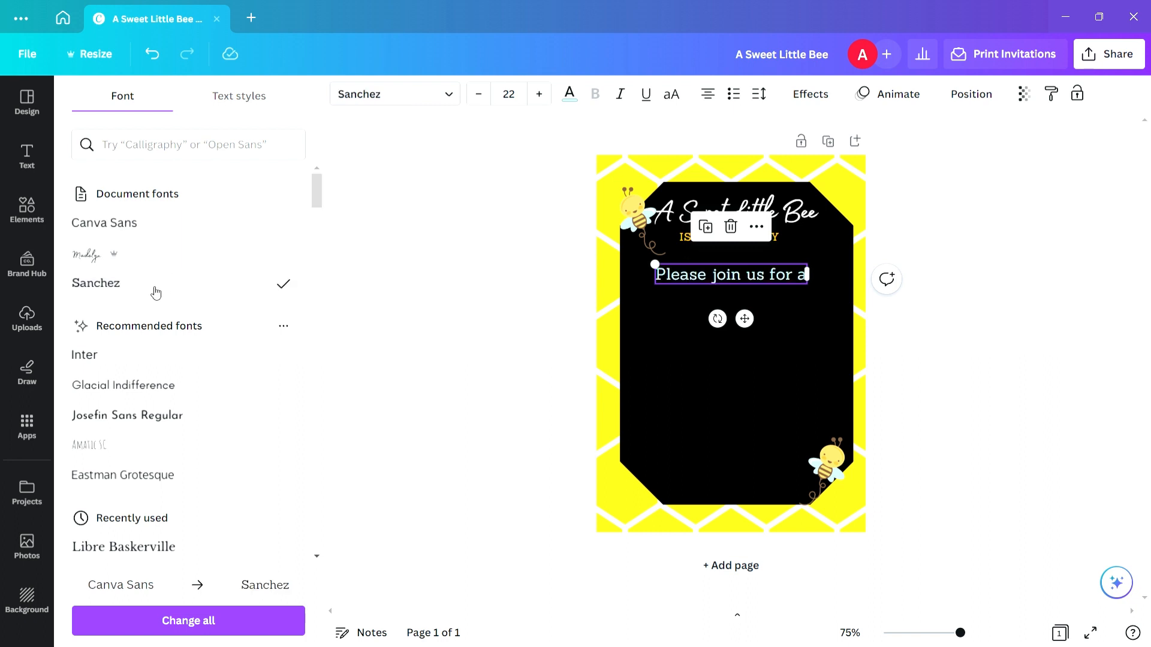
pyautogui.moveTo(316, 186); pyautogui.dragTo(318, 252)
pyautogui.click(288, 264)
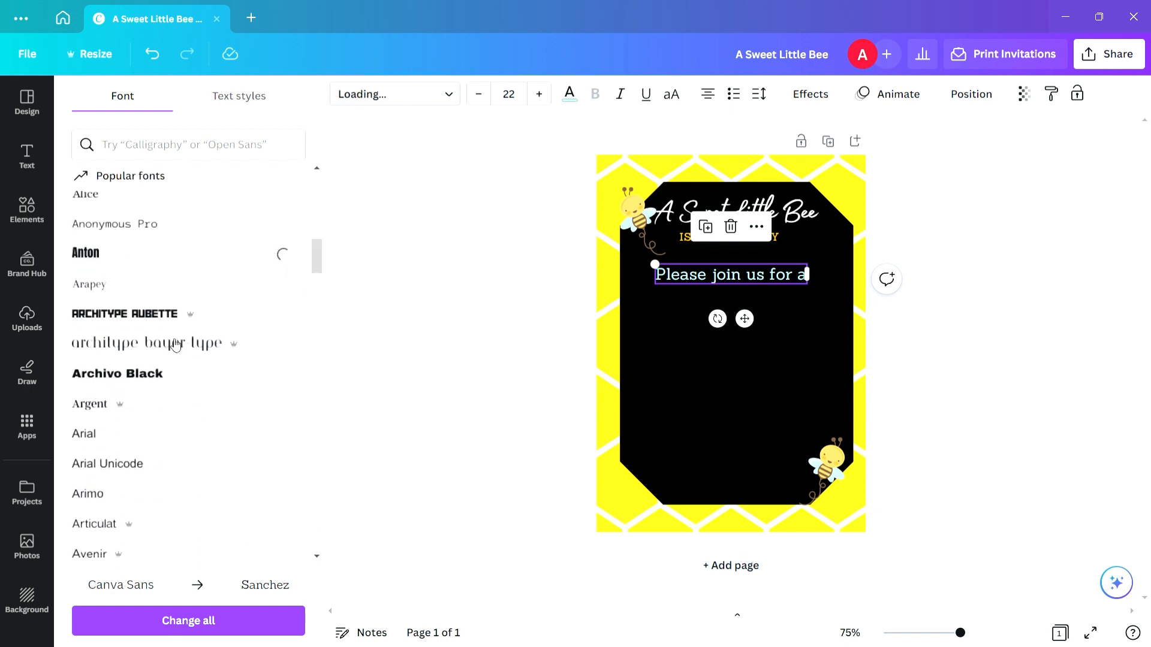
pyautogui.click(158, 376)
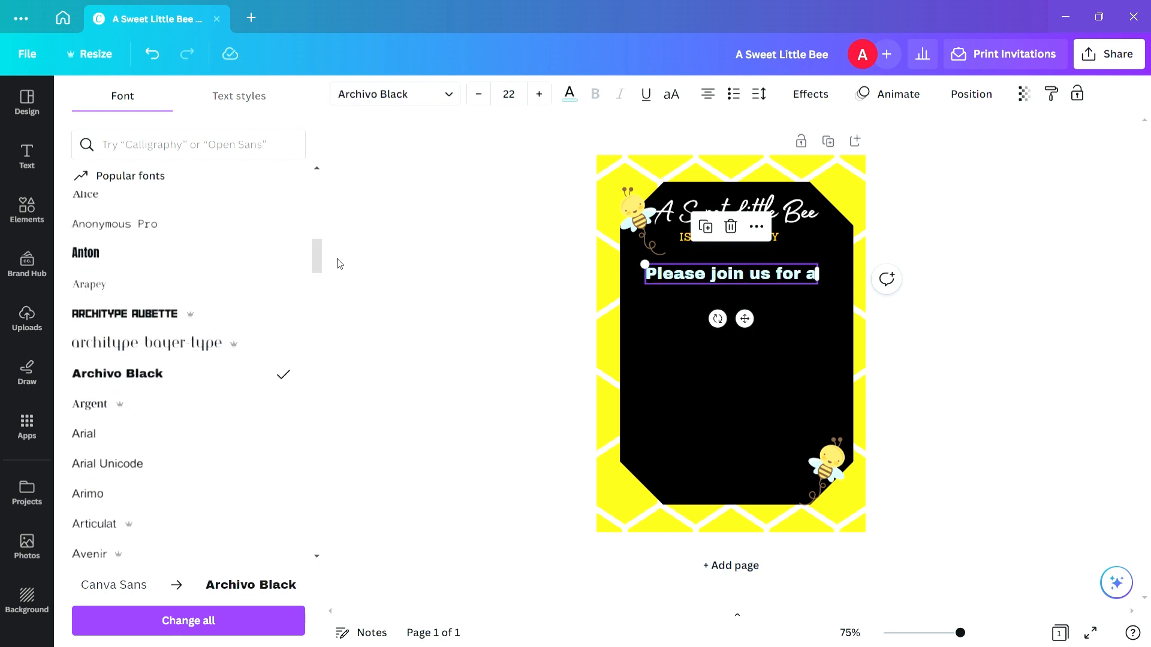
pyautogui.scroll(-5, 316, 265)
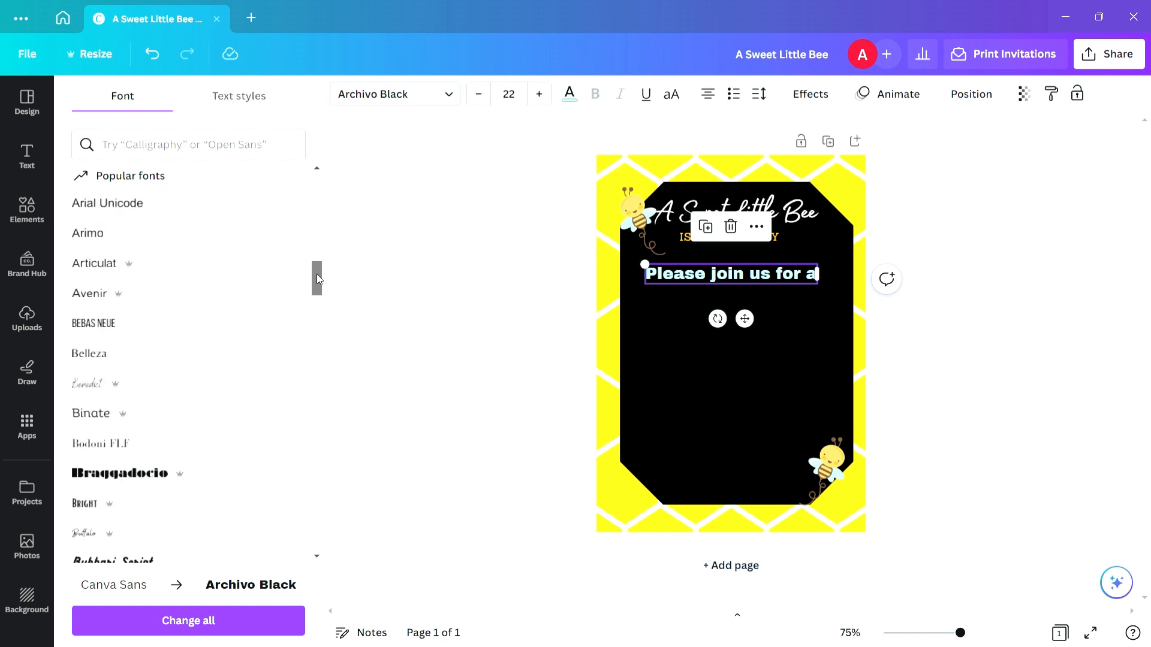
pyautogui.click(185, 321)
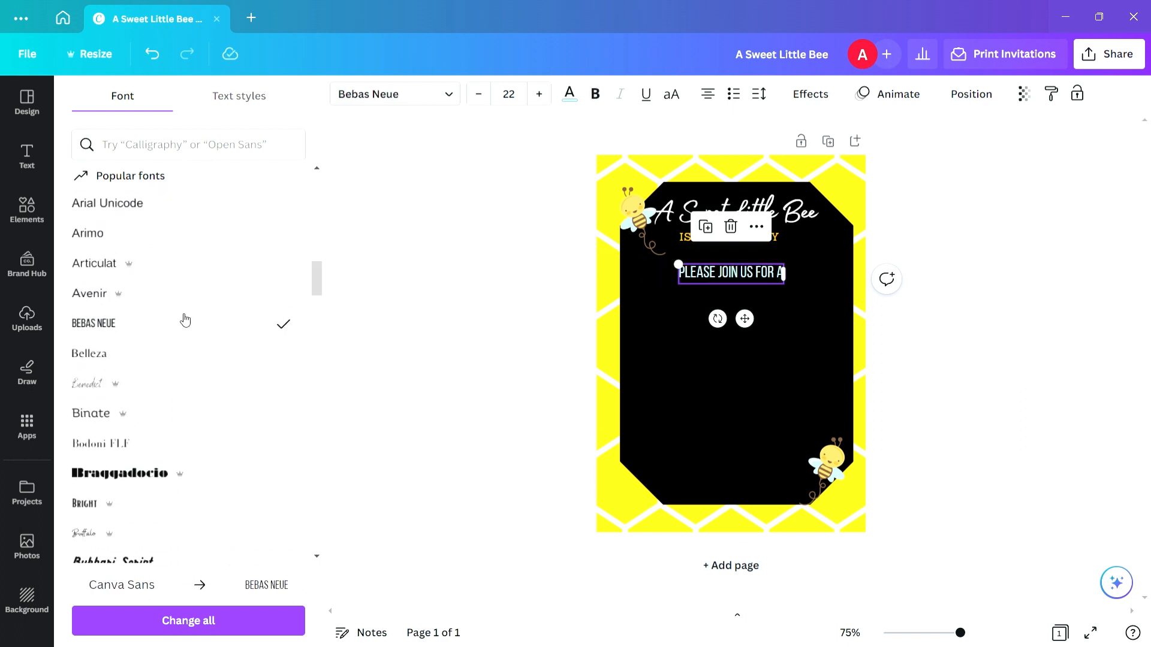
# Try the Copperplate Gothic 29 BC and Copperplate Gothic 30 BC fonts on the "Please join us for a" text.
pyautogui.moveTo(316, 275); pyautogui.dragTo(318, 287)
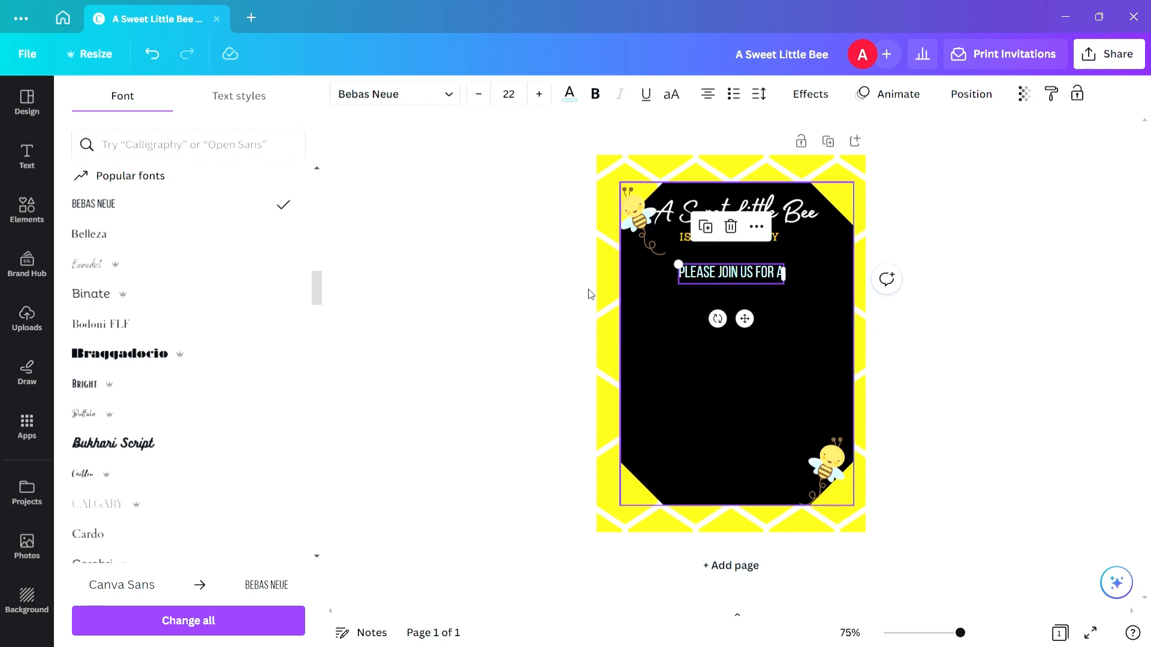
pyautogui.moveTo(316, 286); pyautogui.dragTo(324, 326)
pyautogui.click(213, 364)
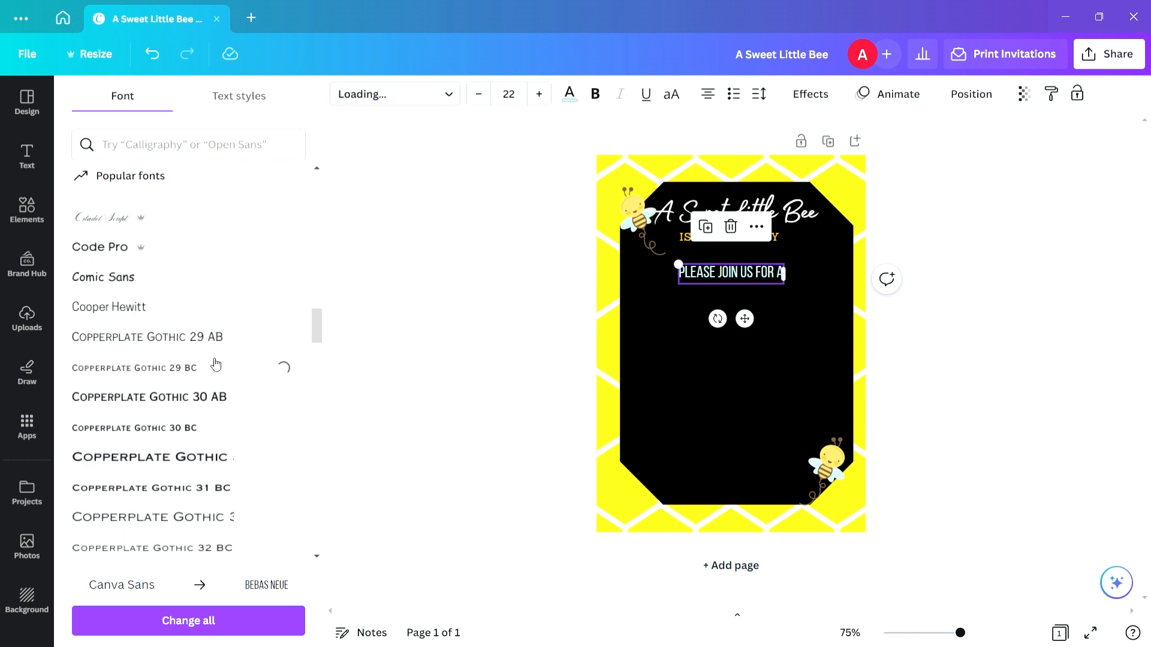
pyautogui.click(183, 420)
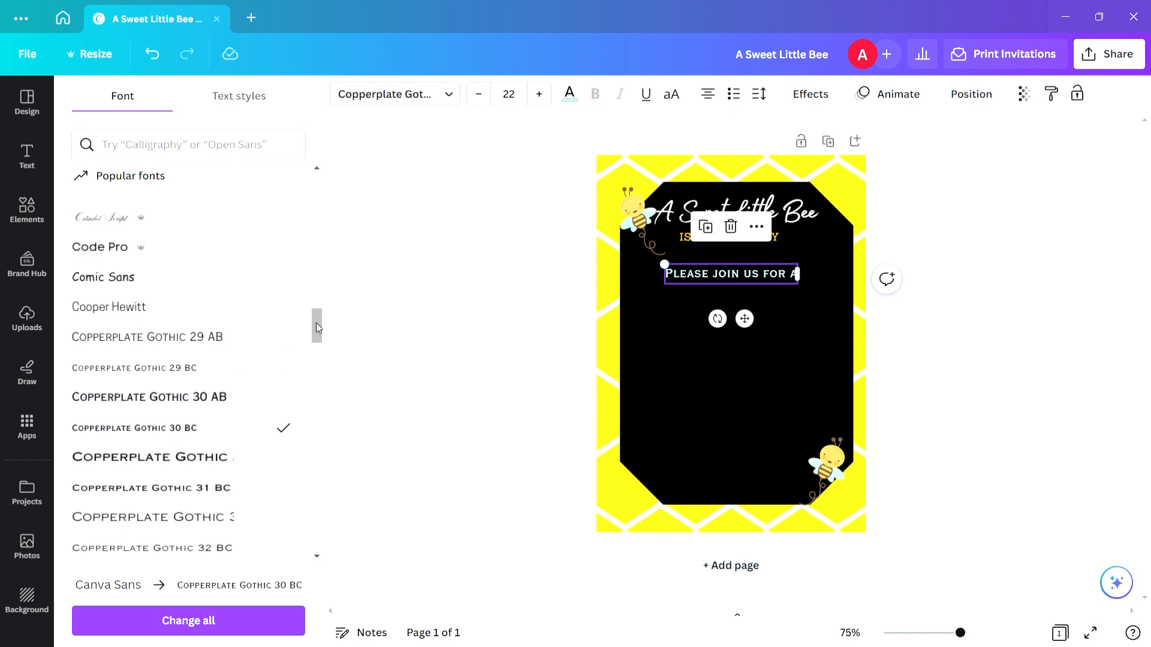
# Move the "Please join us for a" text slightly up, closer beneath the "IS ON THE WAY" subline.
pyautogui.moveTo(315, 323); pyautogui.dragTo(350, 331)
pyautogui.click(706, 277)
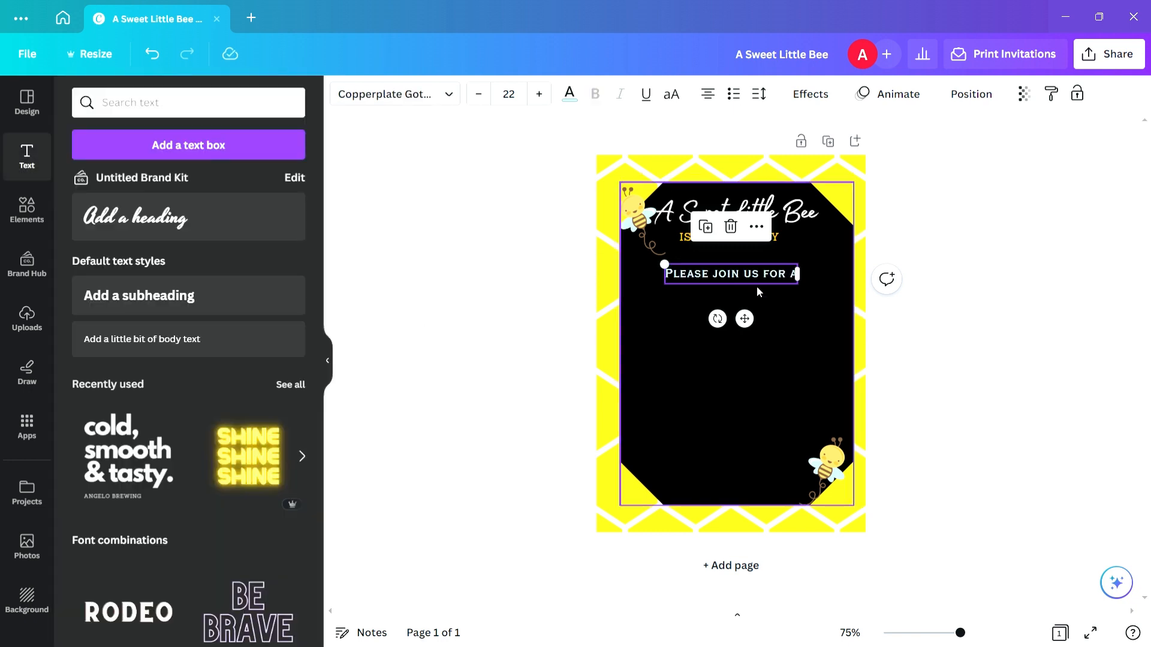
pyautogui.moveTo(747, 279); pyautogui.dragTo(747, 269)
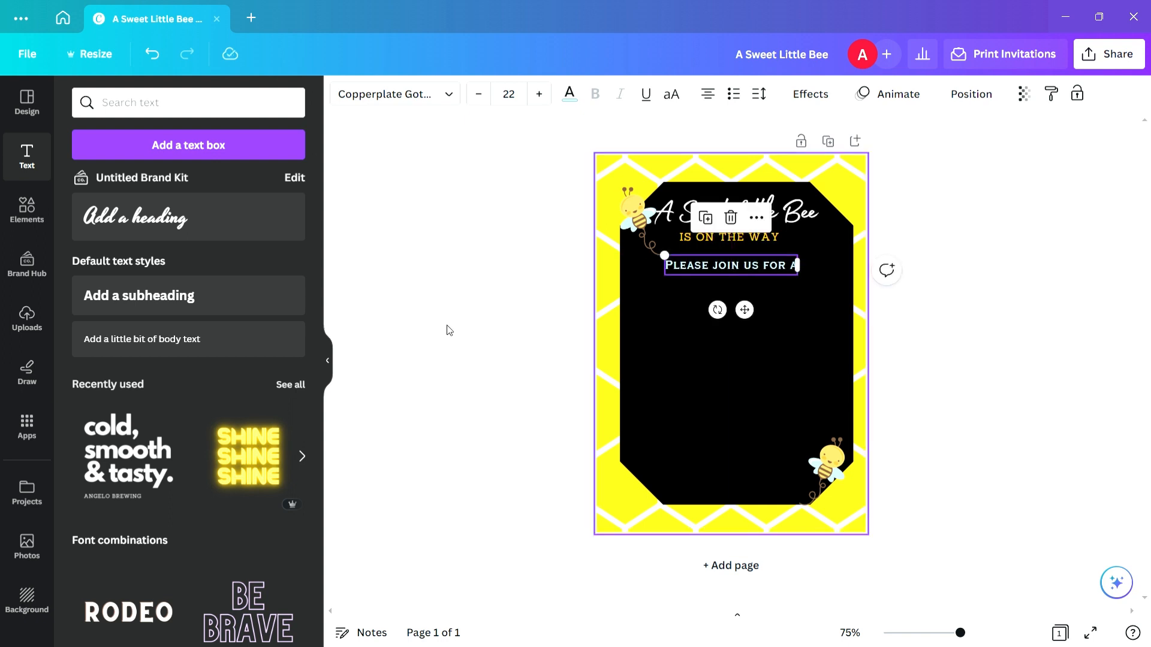
# Try the Gagalin, Horizon, Impact and Inter fonts on the "Please join us for a" text.
pyautogui.click(452, 91)
pyautogui.scroll(-9, 315, 359)
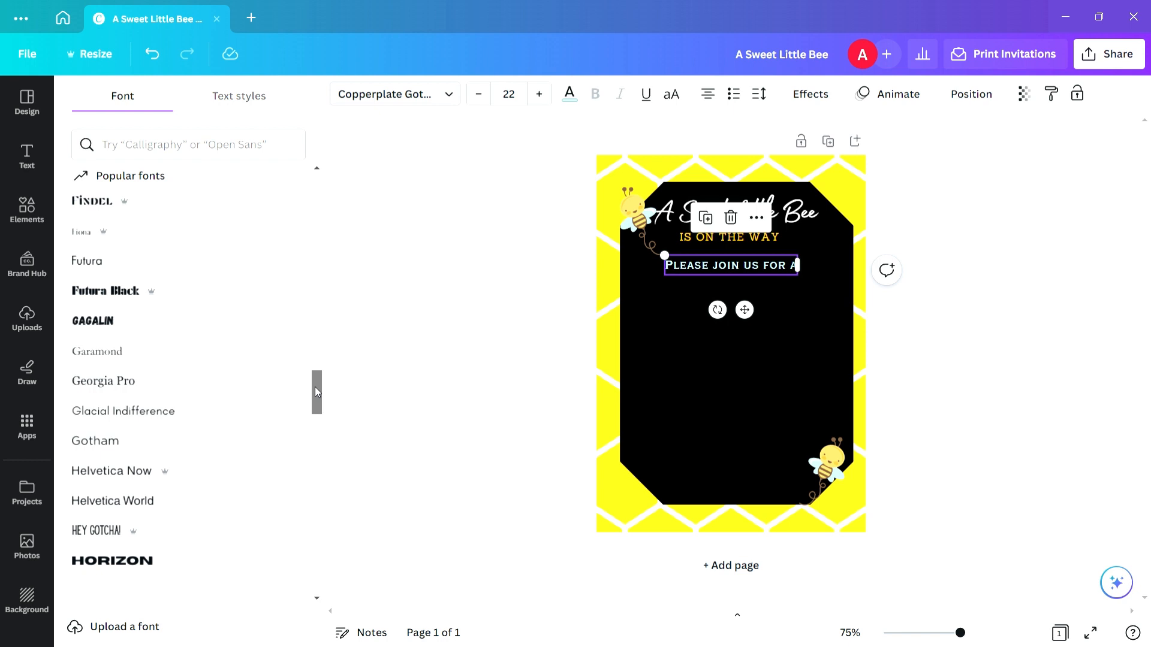
pyautogui.click(214, 325)
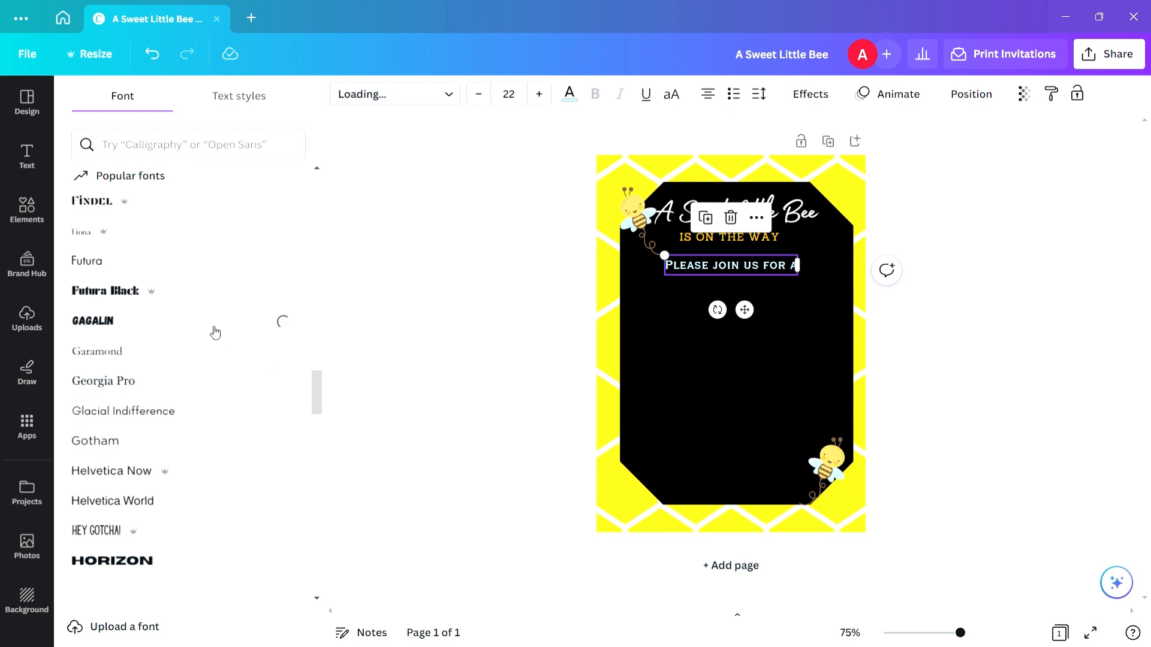
pyautogui.click(149, 566)
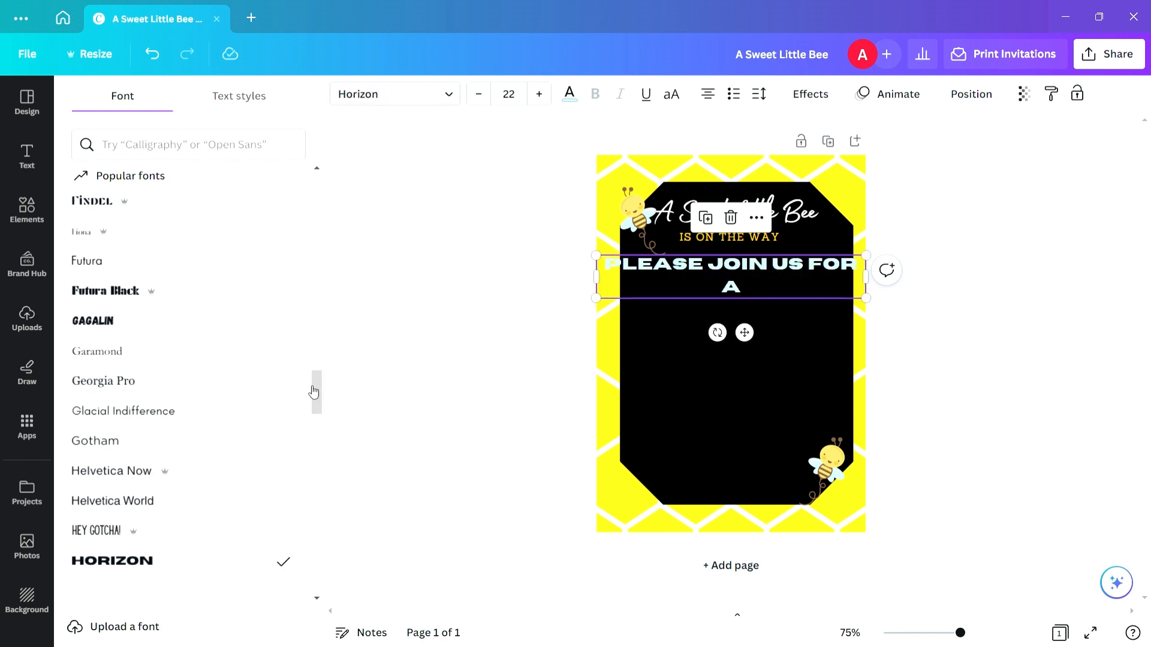
pyautogui.scroll(-5, 313, 391)
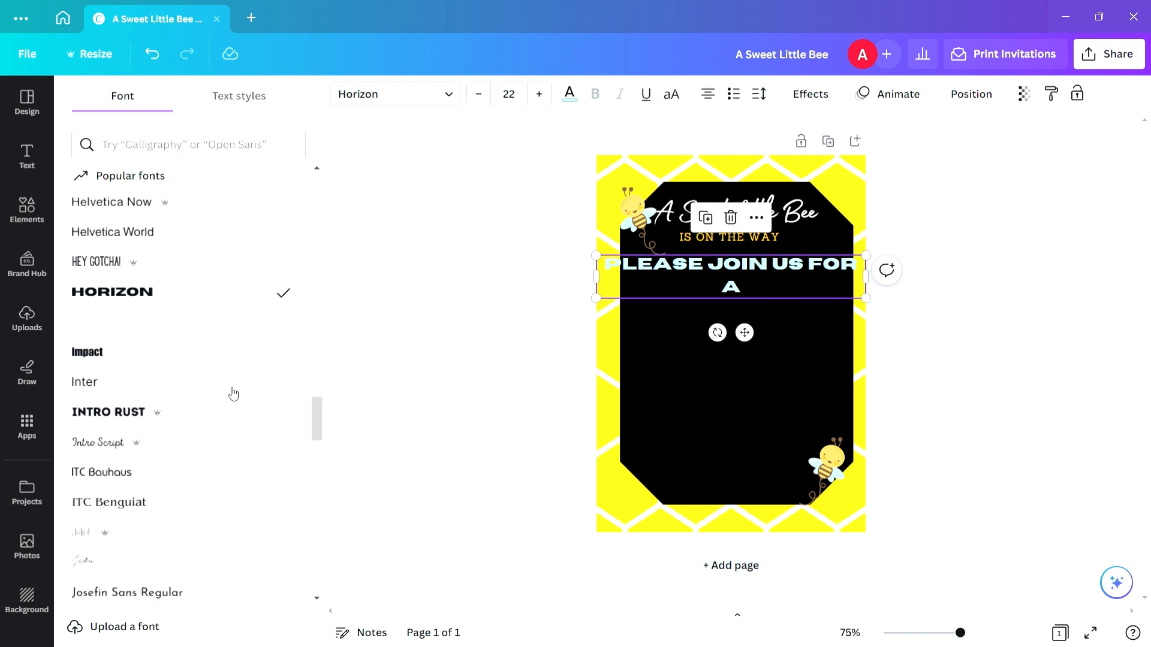
pyautogui.click(145, 360)
pyautogui.click(118, 381)
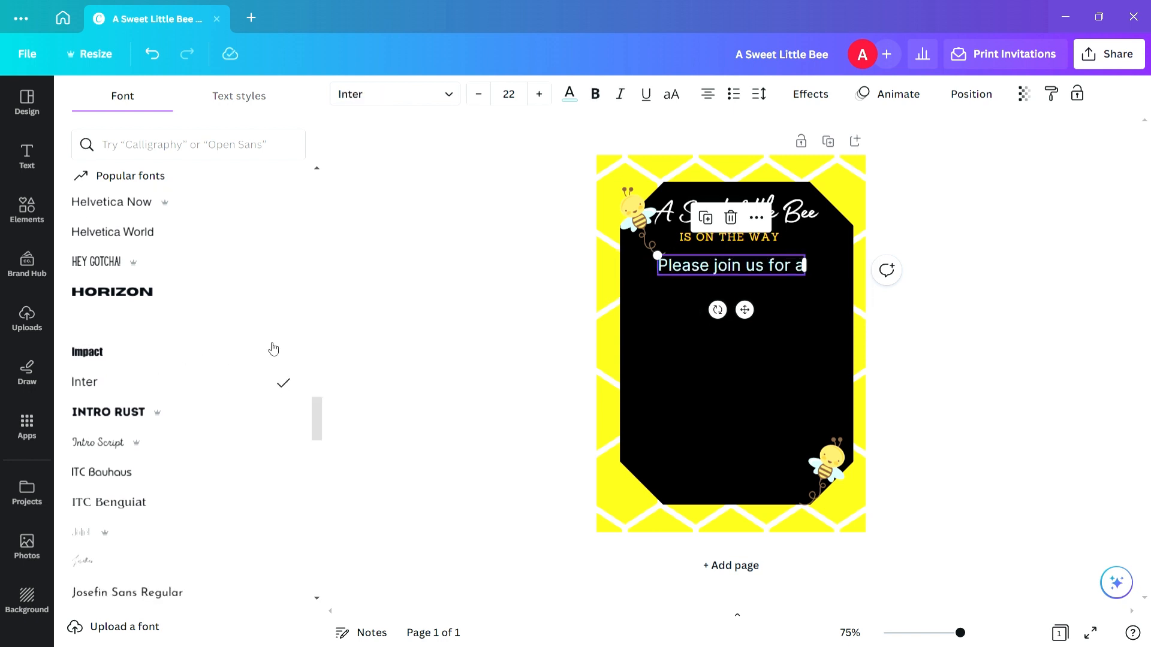
# Try the Knockout Cruiserweight, Featherweight, Flyweight and Sumo fonts, League Gothic and League Spartan on the "Please join us for a" text.
pyautogui.moveTo(316, 416); pyautogui.dragTo(318, 447)
pyautogui.click(182, 340)
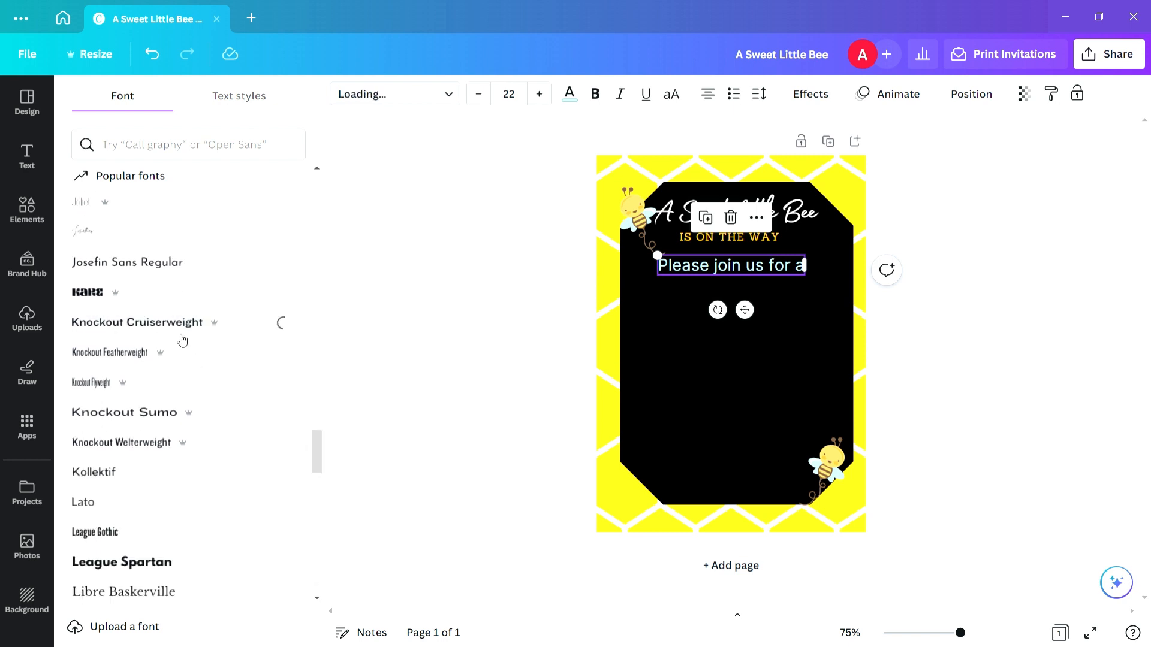
pyautogui.click(125, 354)
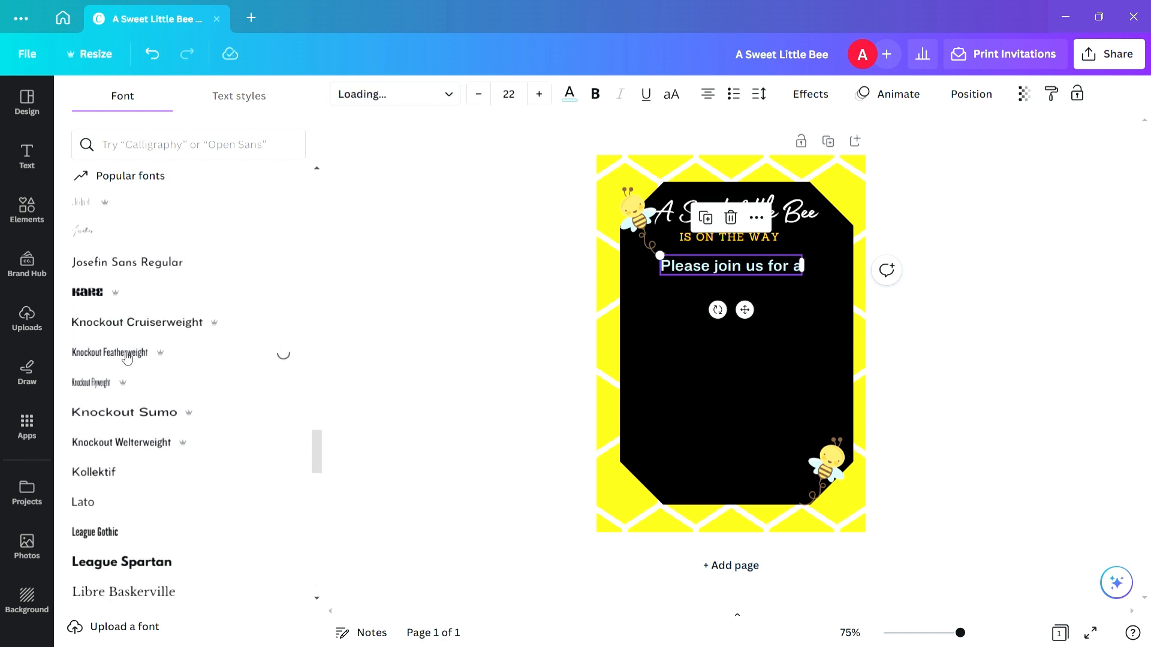
pyautogui.click(119, 383)
pyautogui.click(126, 412)
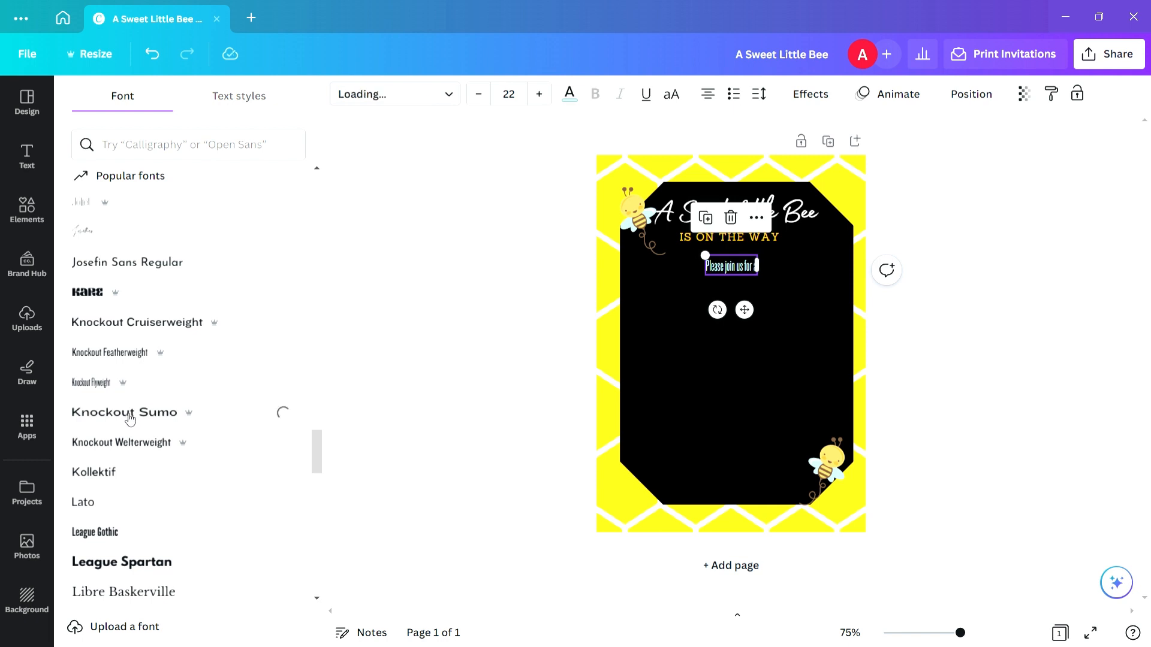
pyautogui.click(102, 530)
pyautogui.click(99, 561)
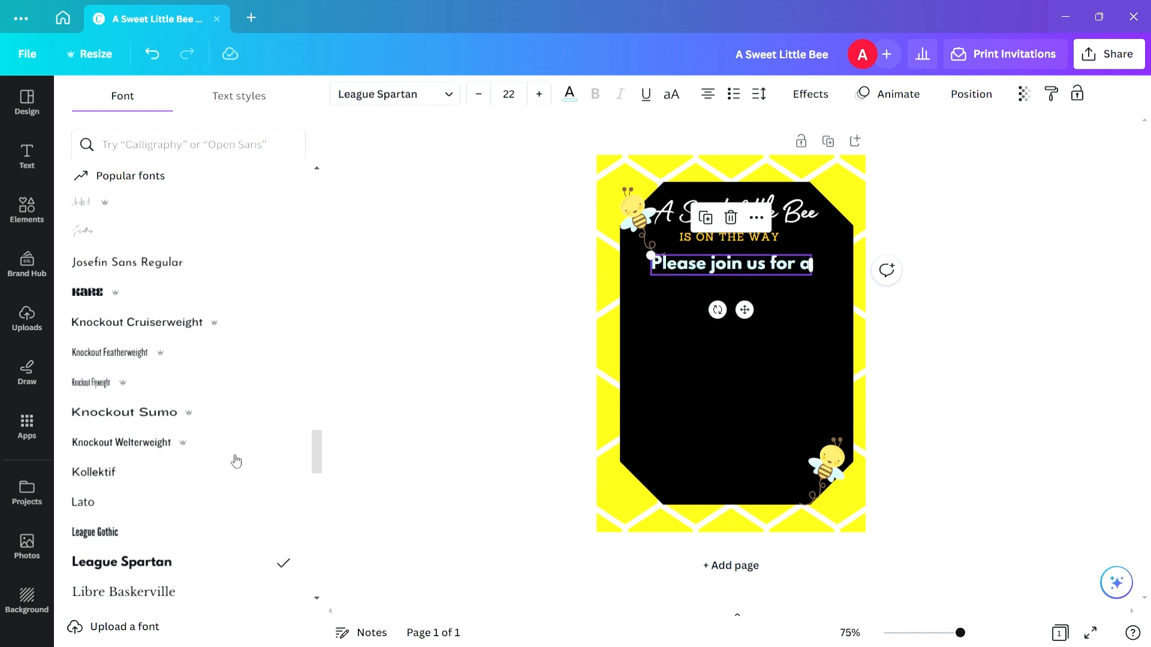
# Try the PL Barnum Block, Norwester and Oilvare Base fonts on the "Please join us for a" text.
pyautogui.scroll(-15, 314, 462)
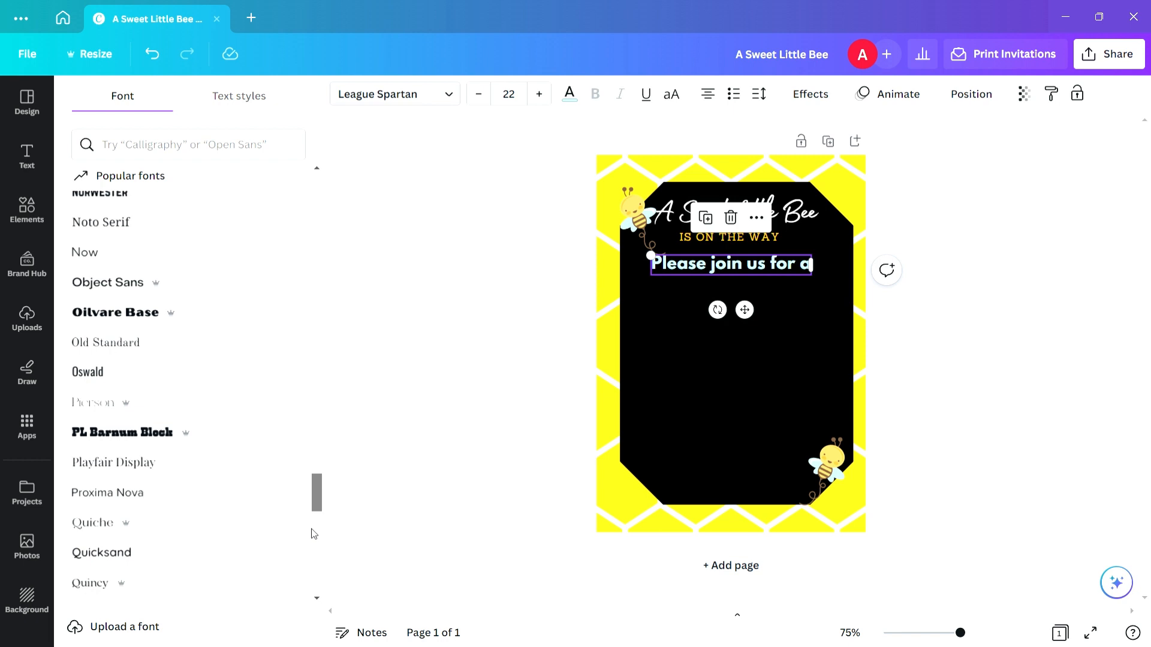
pyautogui.click(172, 444)
pyautogui.click(128, 205)
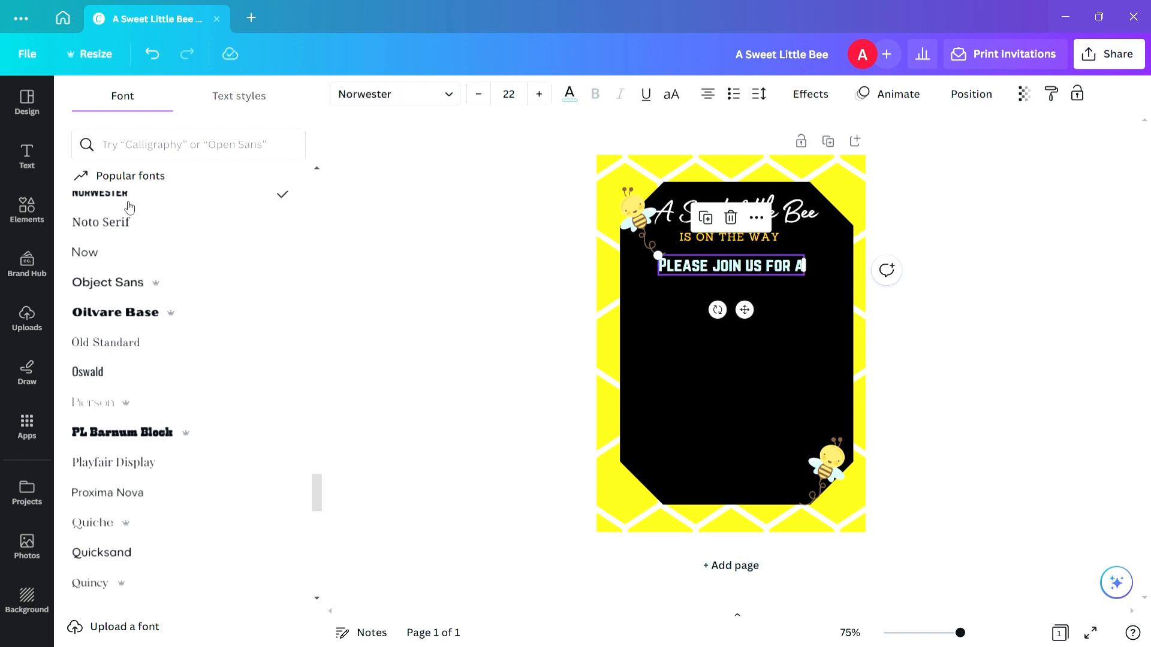
pyautogui.click(136, 324)
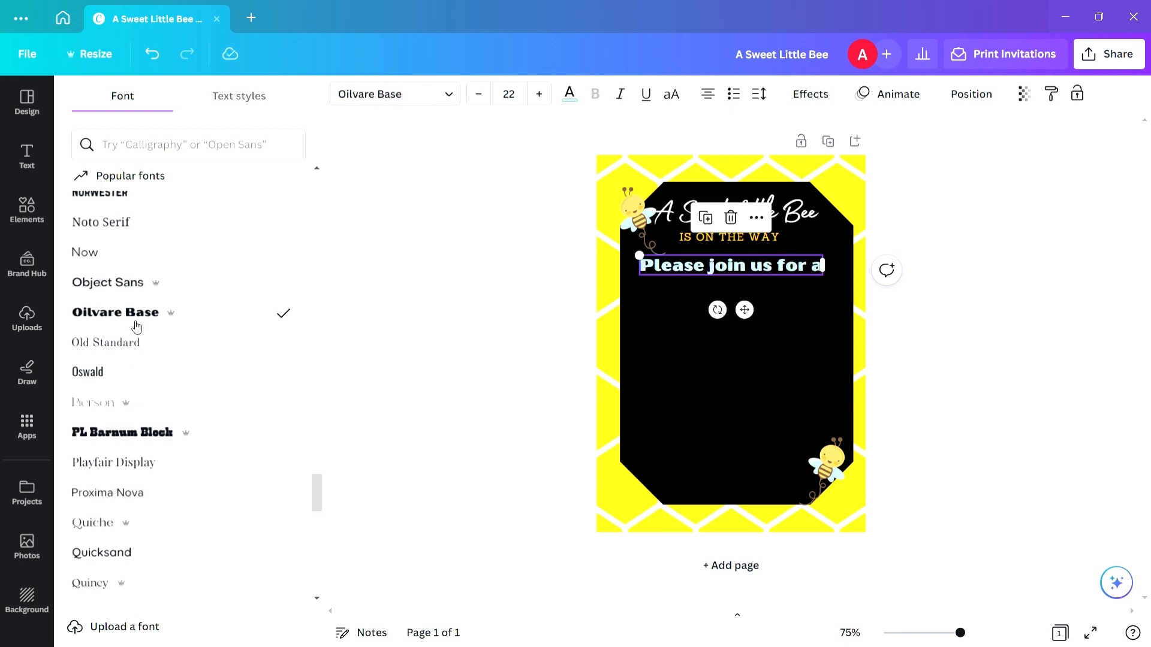
pyautogui.click(456, 95)
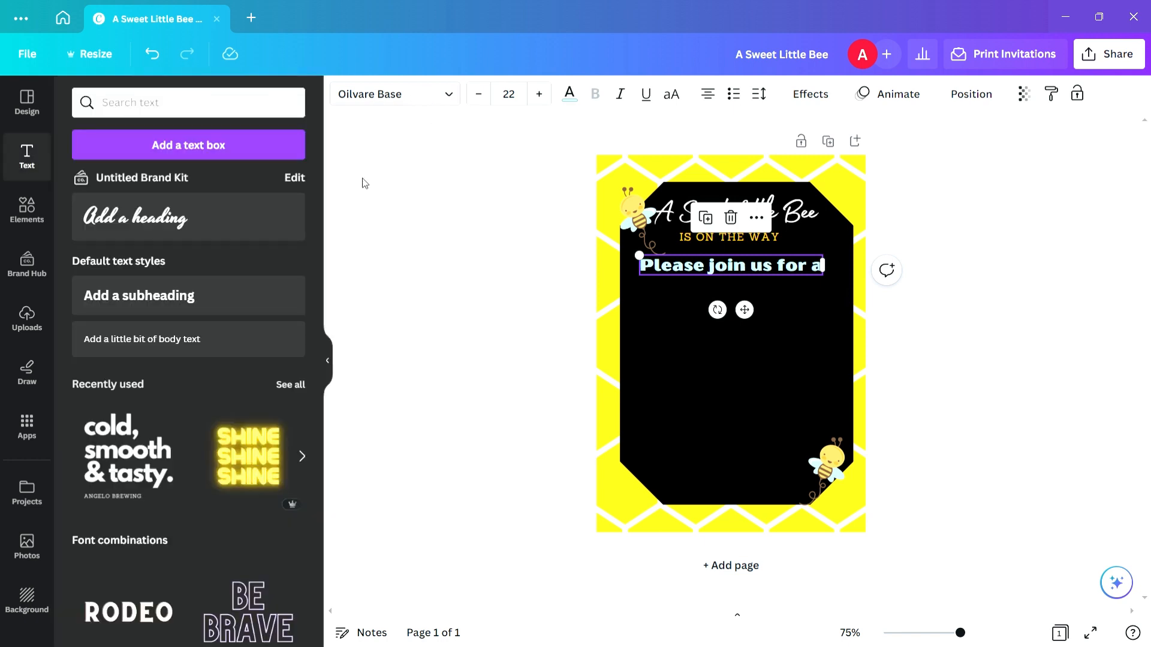
# Set the font of the "Please join us for a" text to Sanchez from the document fonts.
pyautogui.click(460, 102)
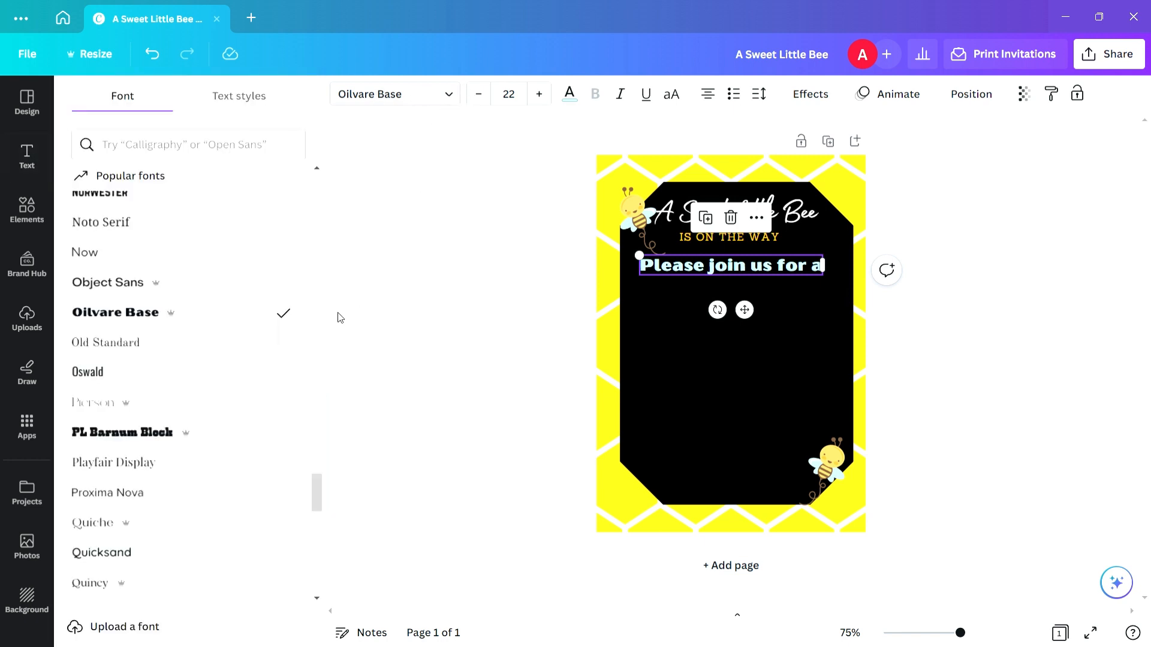
pyautogui.moveTo(316, 488); pyautogui.dragTo(319, 158)
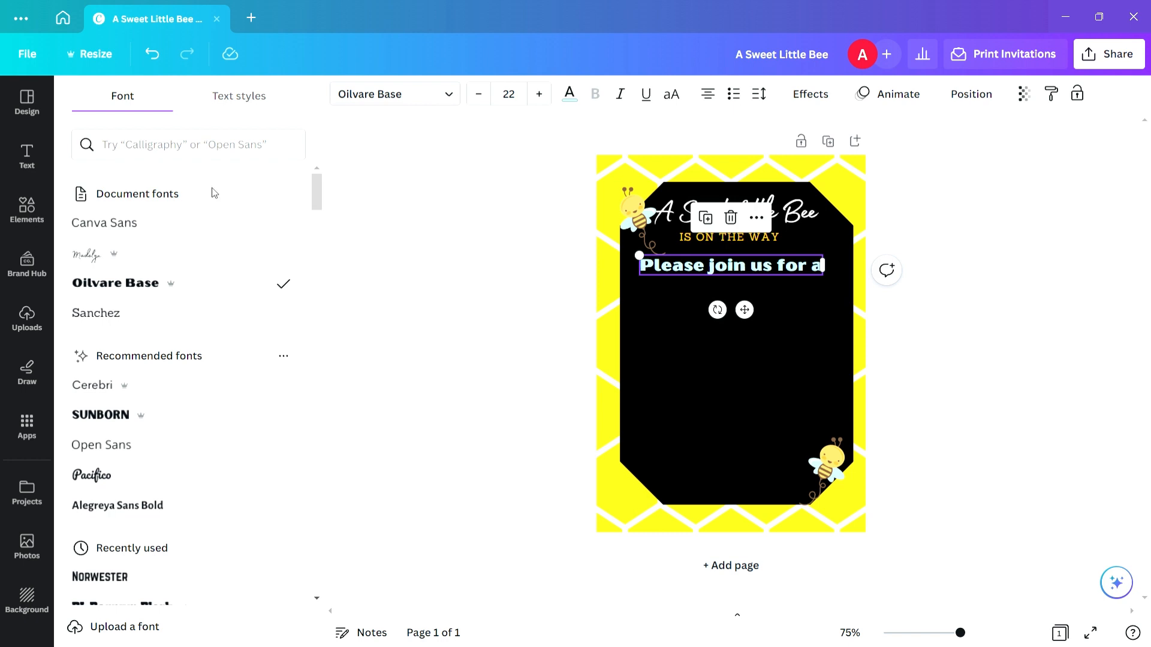
pyautogui.click(149, 315)
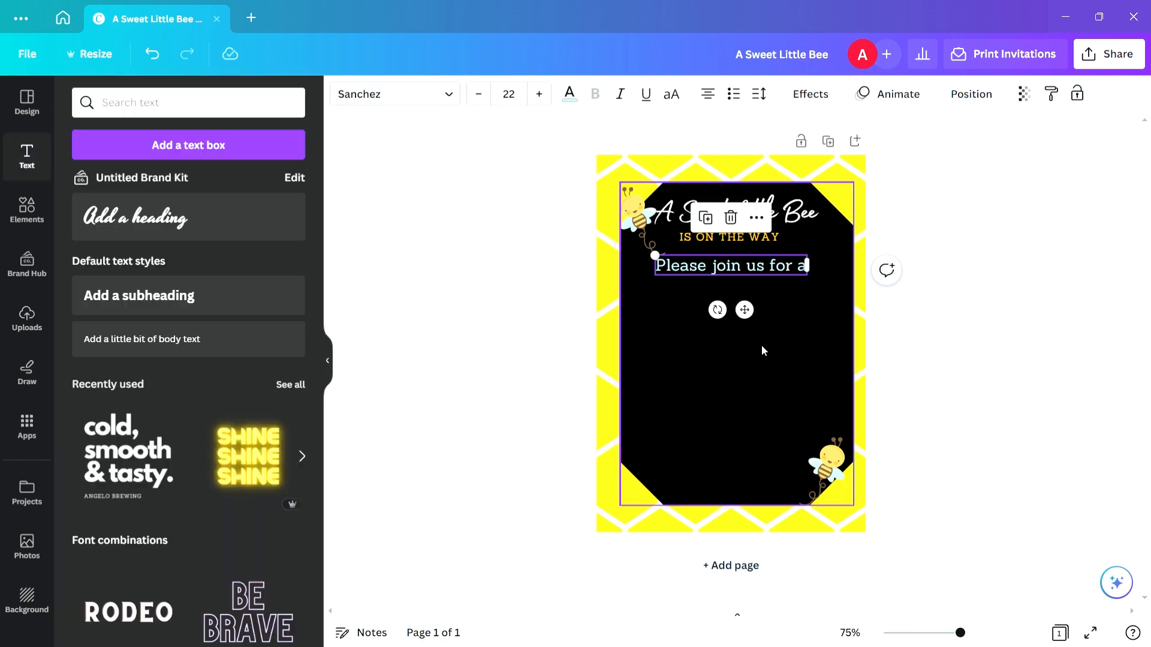
# Move the "IS ON THE WAY" subline slightly down, away from the "A Sweet Little Bee" heading.
pyautogui.click(754, 240)
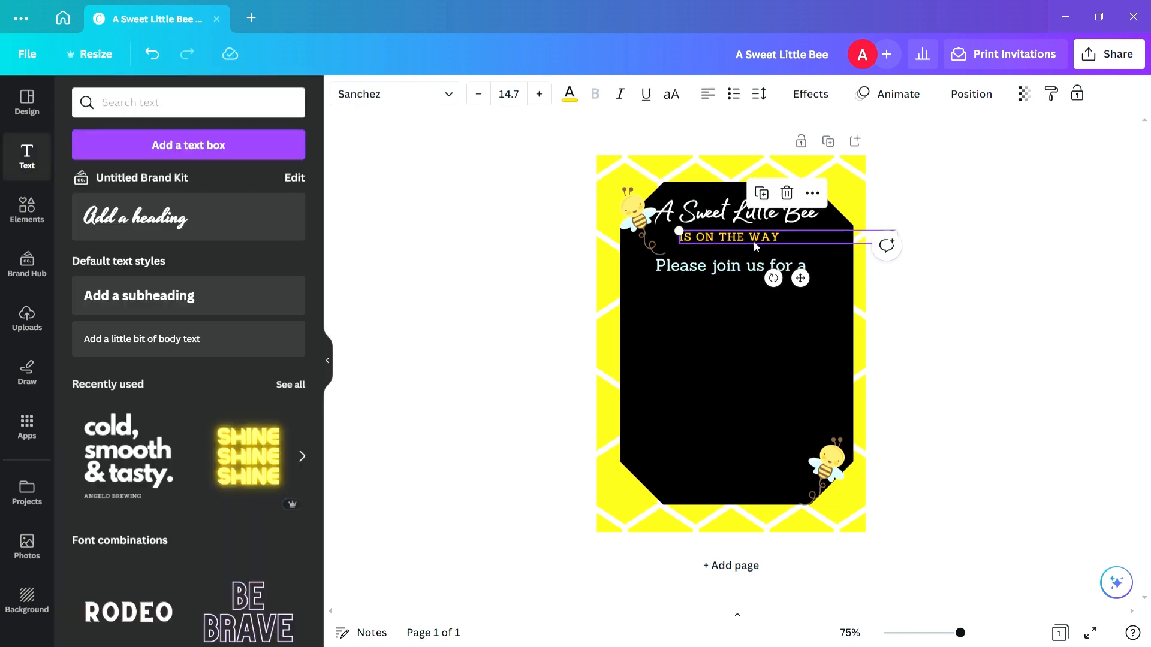
pyautogui.moveTo(754, 241); pyautogui.dragTo(753, 247)
# Try the Sanchez font on the "A Sweet Little Bee" heading and undo the change.
pyautogui.click(746, 218)
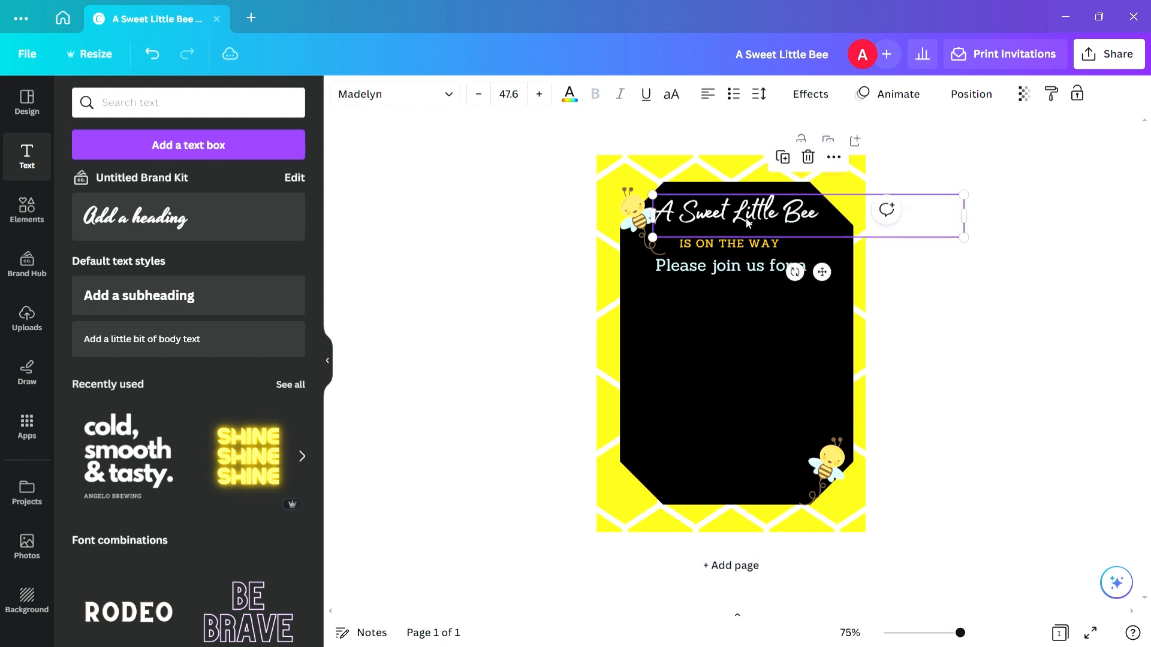
pyautogui.doubleClick(745, 217)
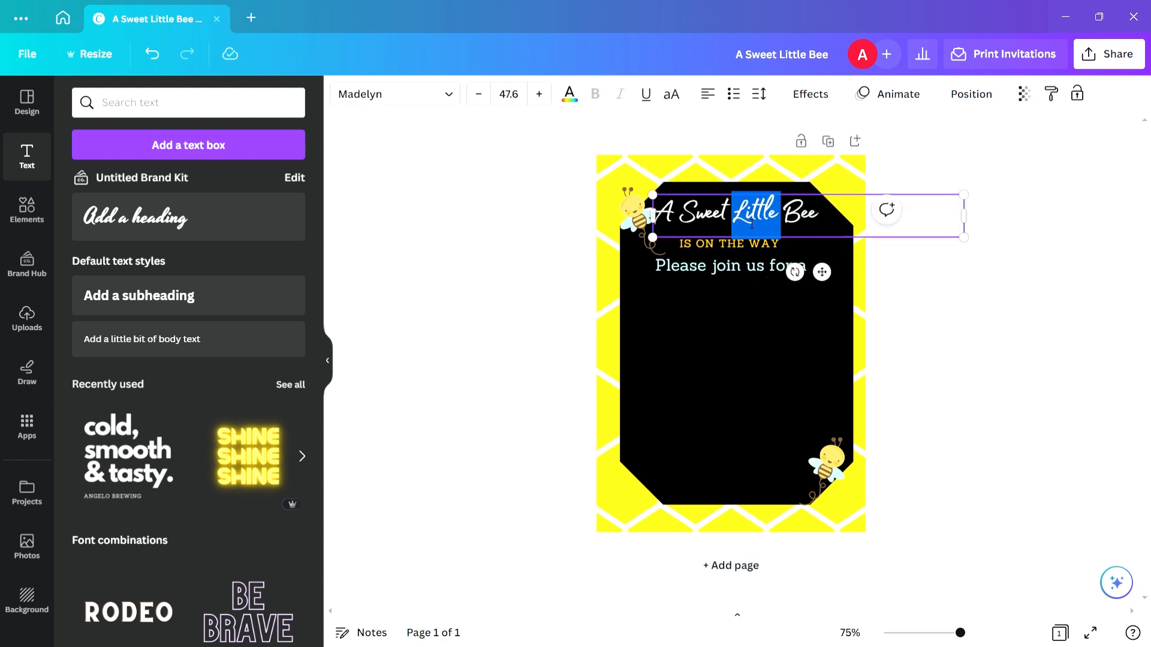
pyautogui.press('Right')
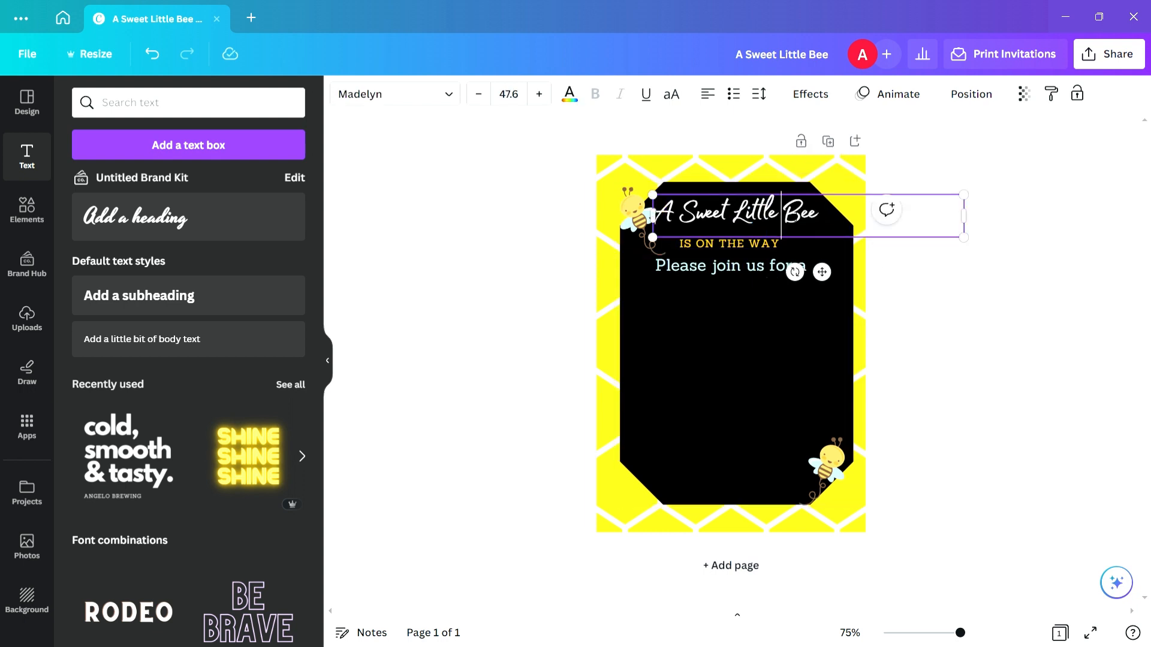
pyautogui.hotkey('shift', 'Left')
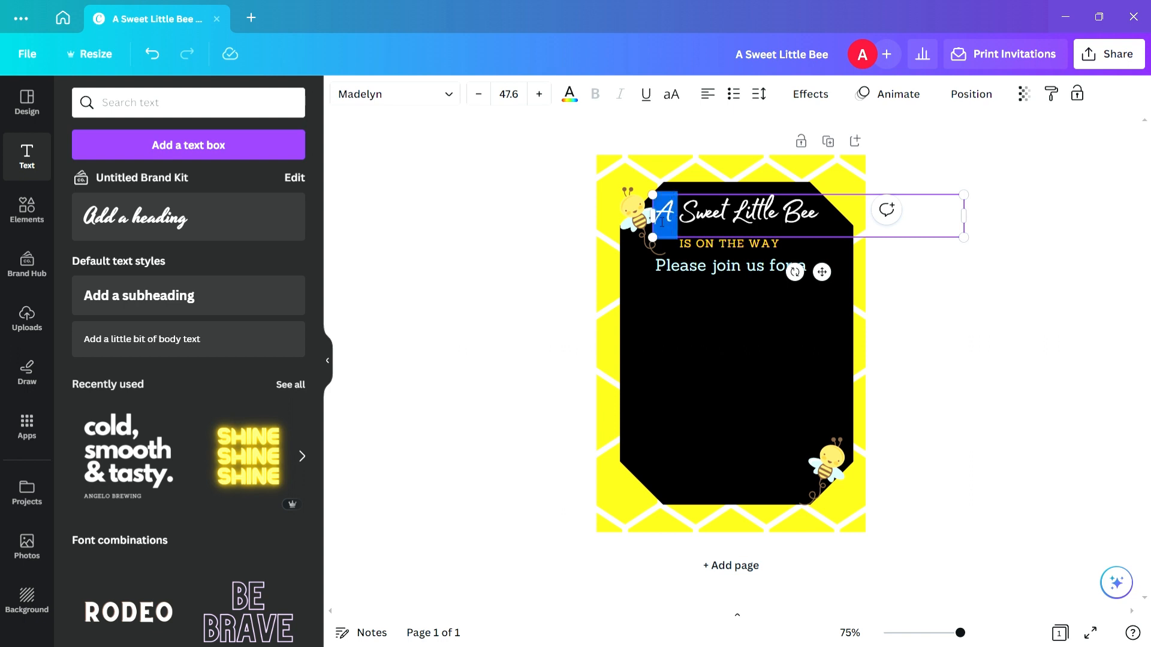
pyautogui.click(449, 96)
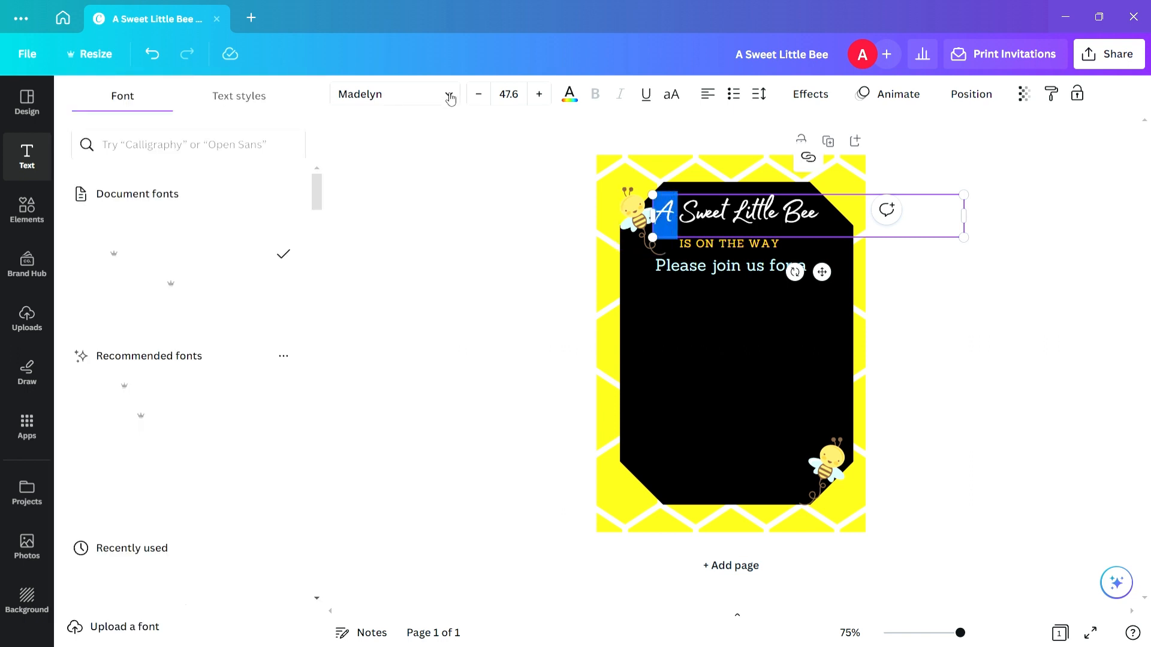
pyautogui.click(211, 291)
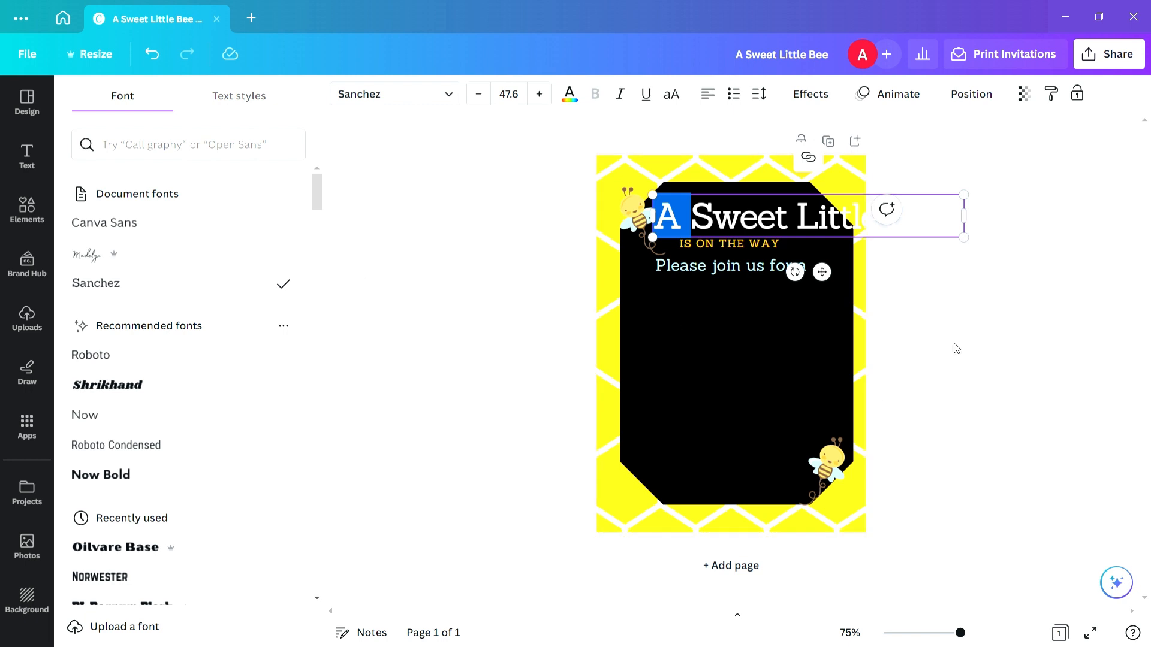
pyautogui.hotkey('ctrl', 'z')
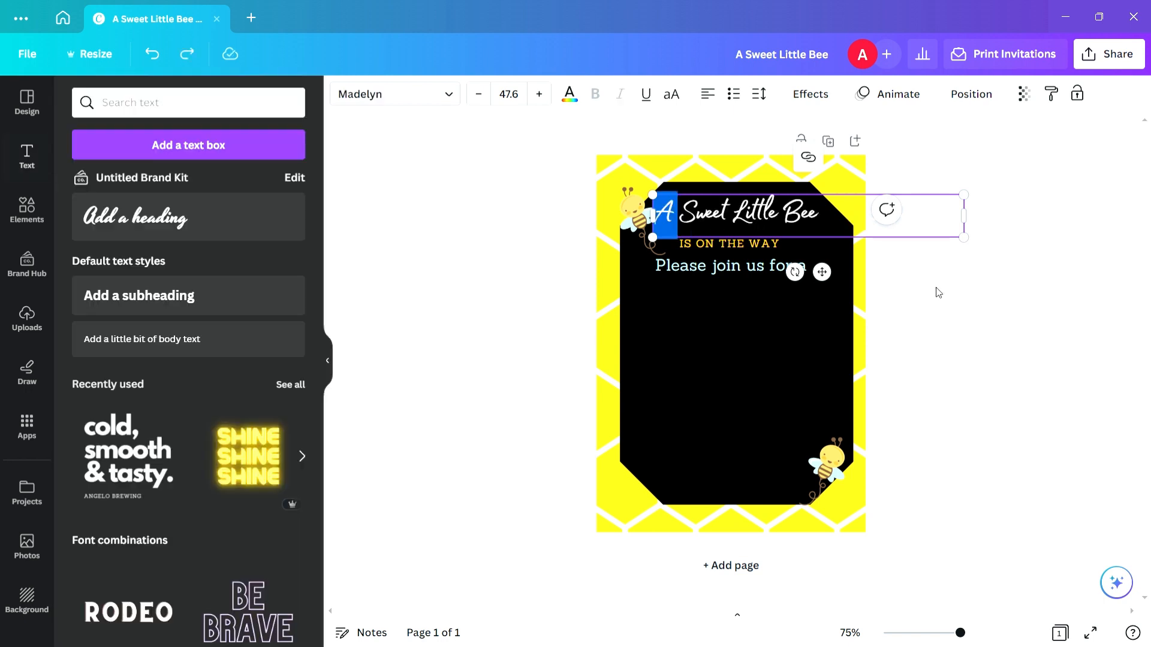
# Scale the "A Sweet Little Bee" heading down to font size 42.6.
pyautogui.click(772, 214)
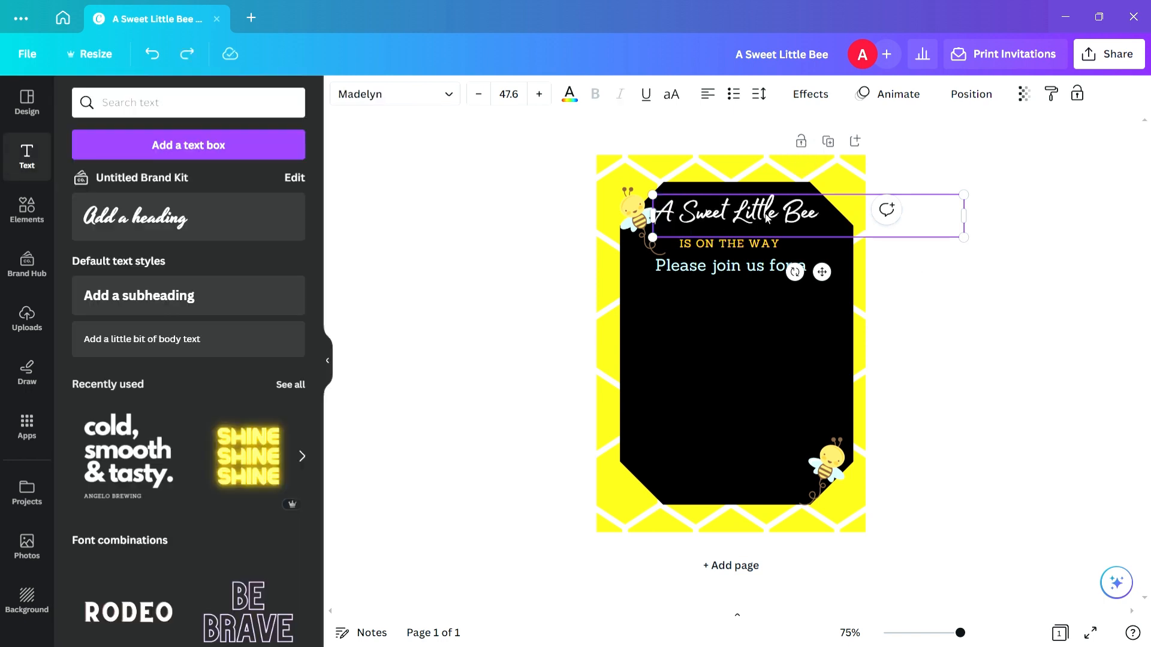
pyautogui.press('Escape')
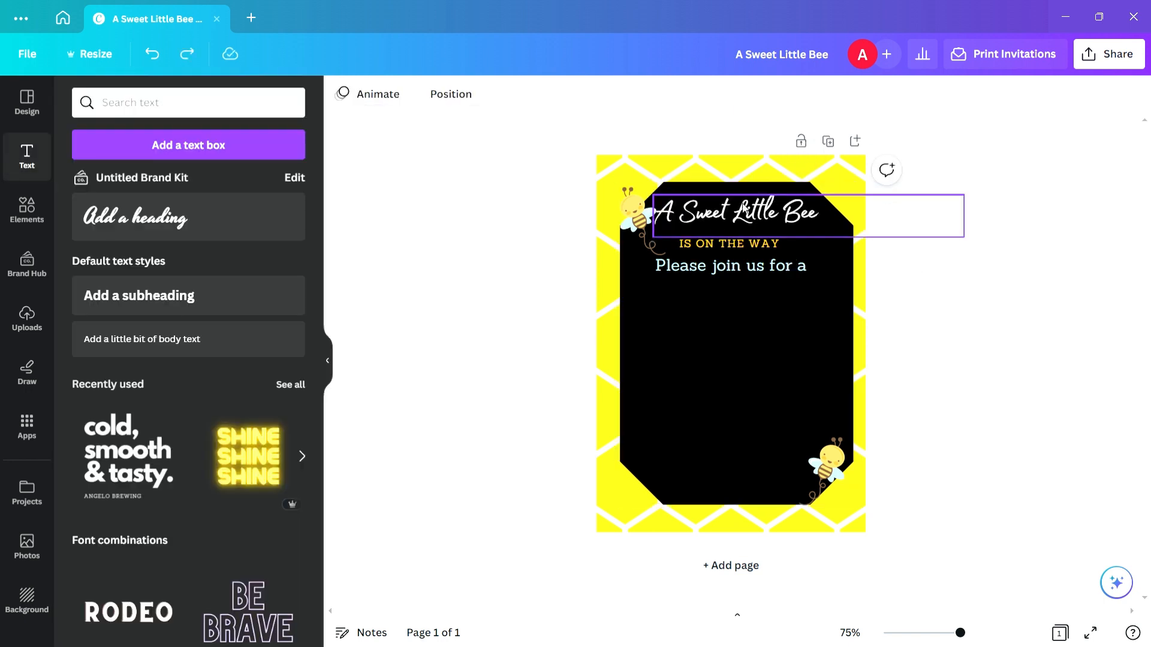
pyautogui.click(743, 207)
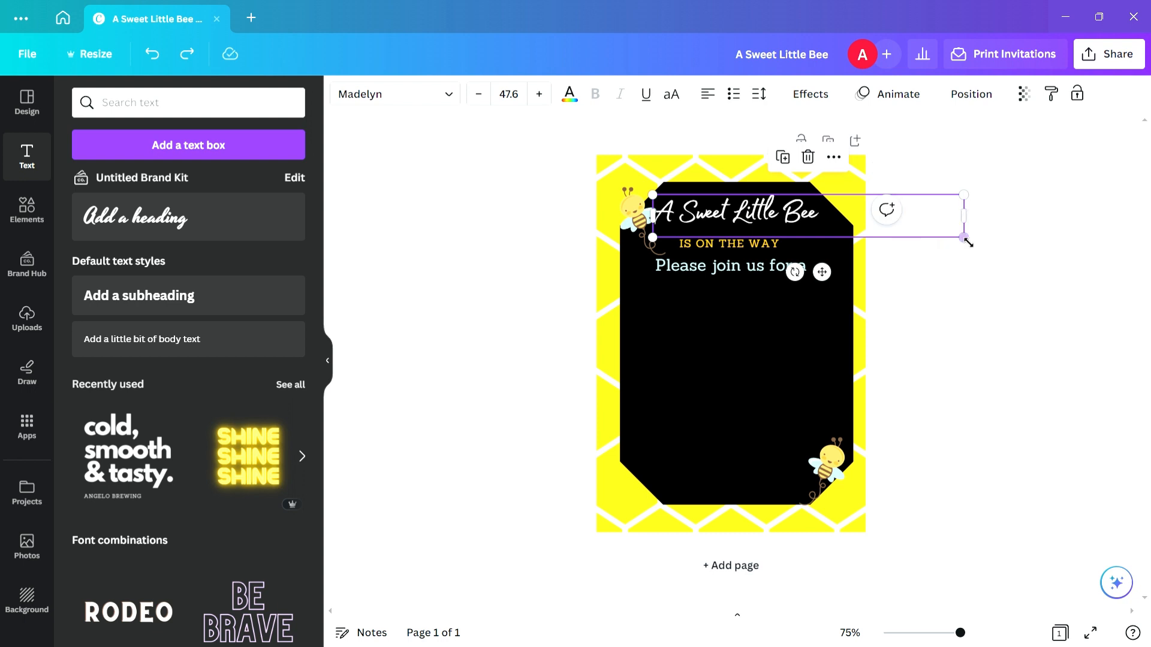
pyautogui.moveTo(963, 238); pyautogui.dragTo(929, 240)
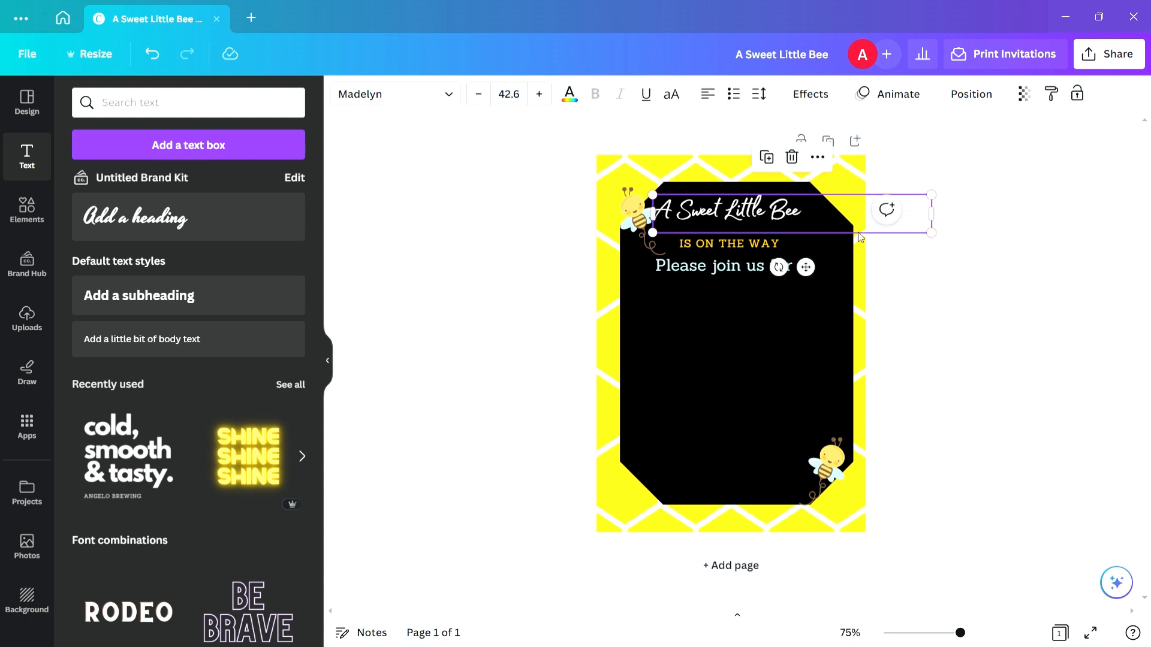
# Recolor the word "Bee" in the heading with the yellow from the document colors.
pyautogui.doubleClick(796, 214)
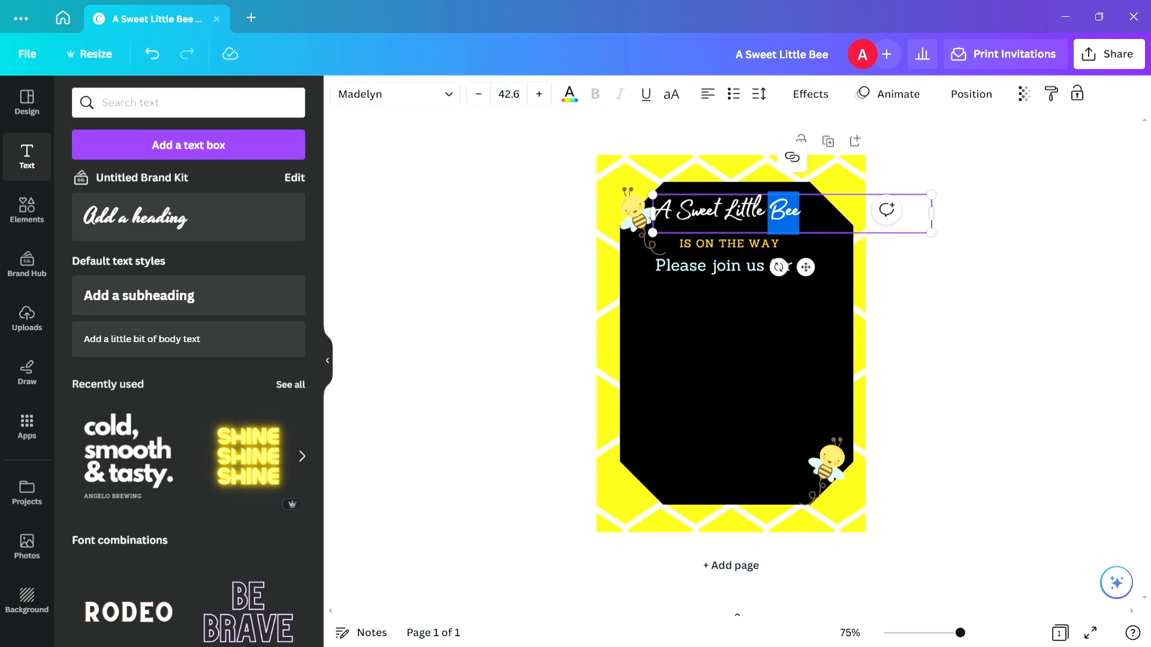
pyautogui.click(569, 94)
pyautogui.click(222, 191)
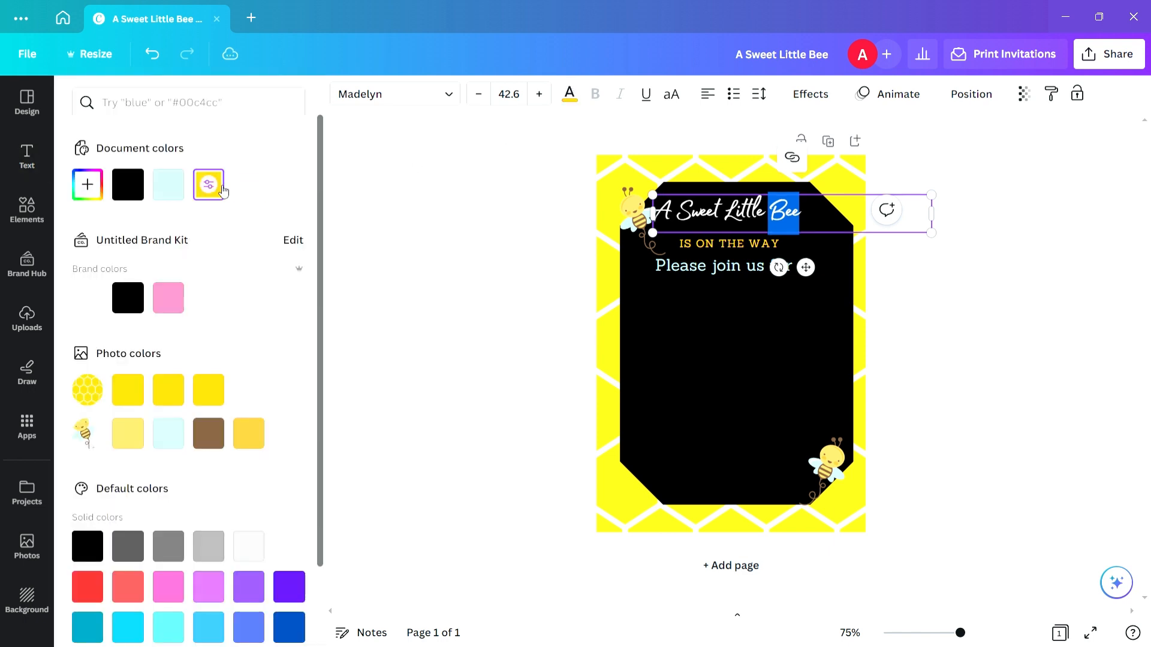
pyautogui.click(497, 221)
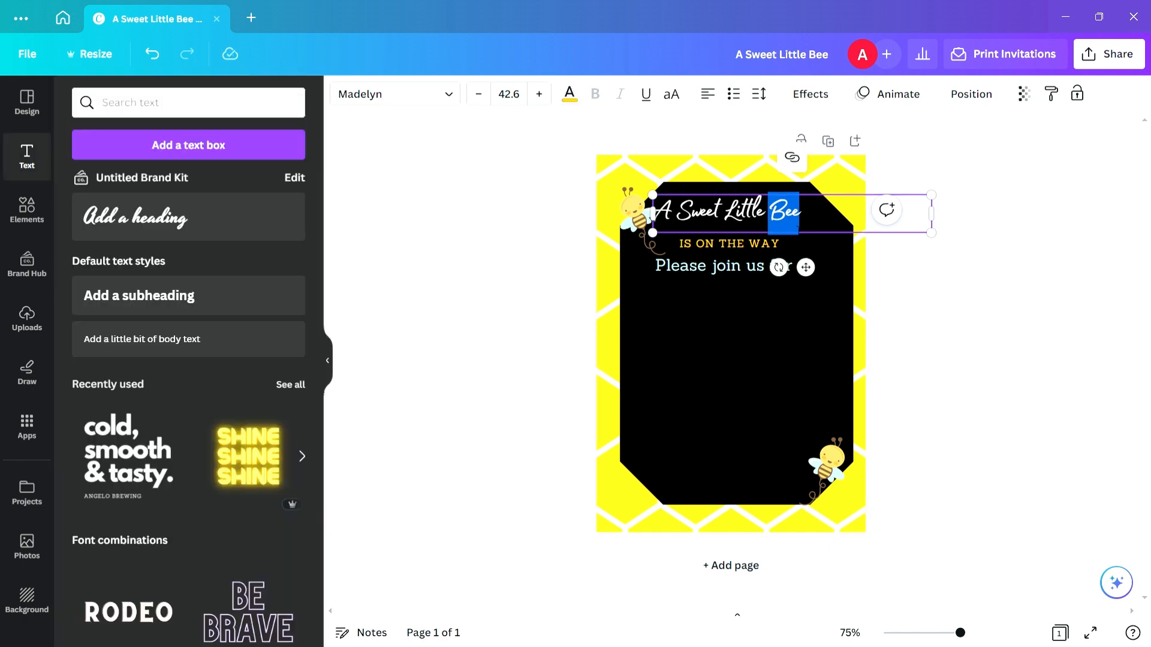
pyautogui.click(830, 251)
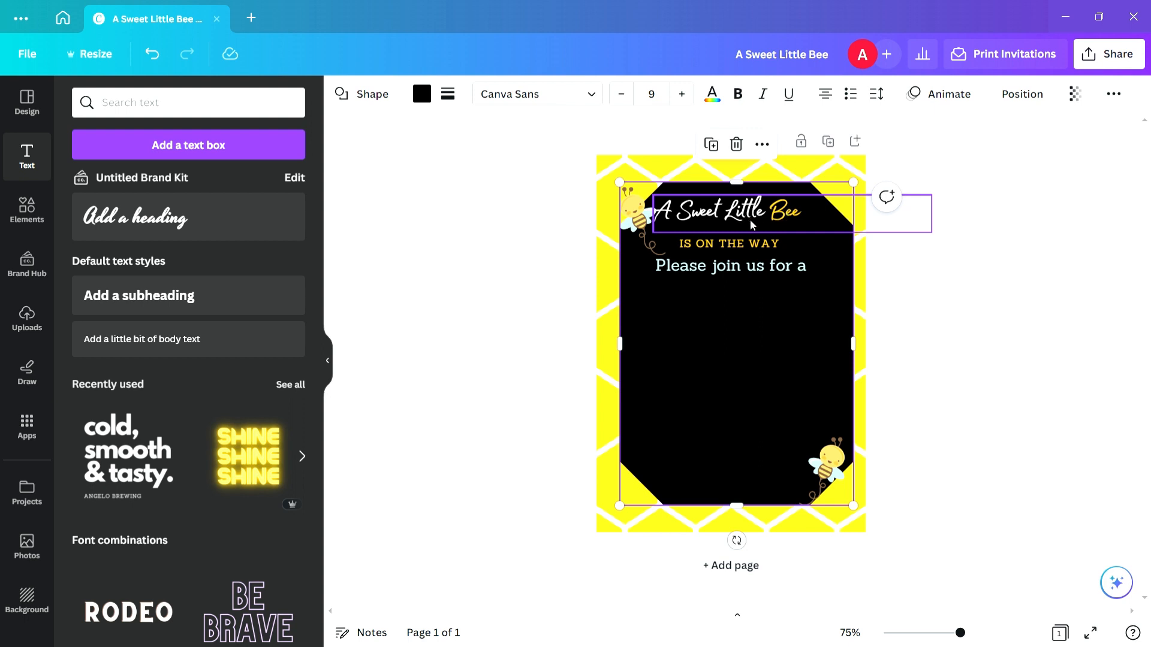
pyautogui.click(752, 225)
pyautogui.moveTo(756, 213); pyautogui.dragTo(720, 214)
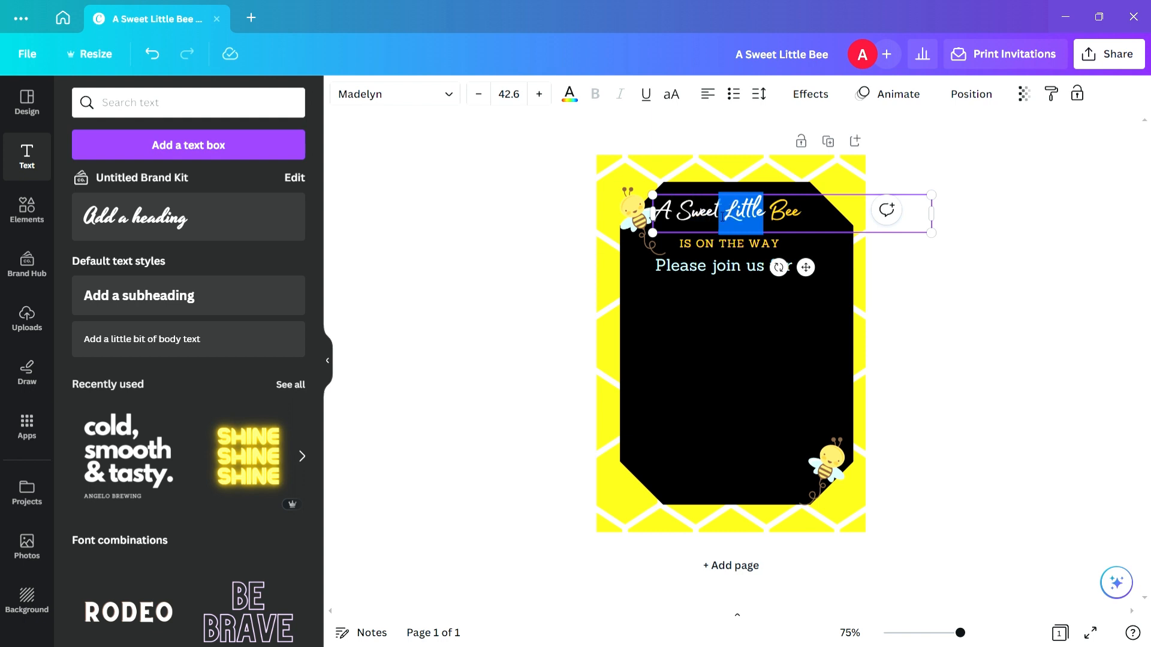
pyautogui.click(969, 288)
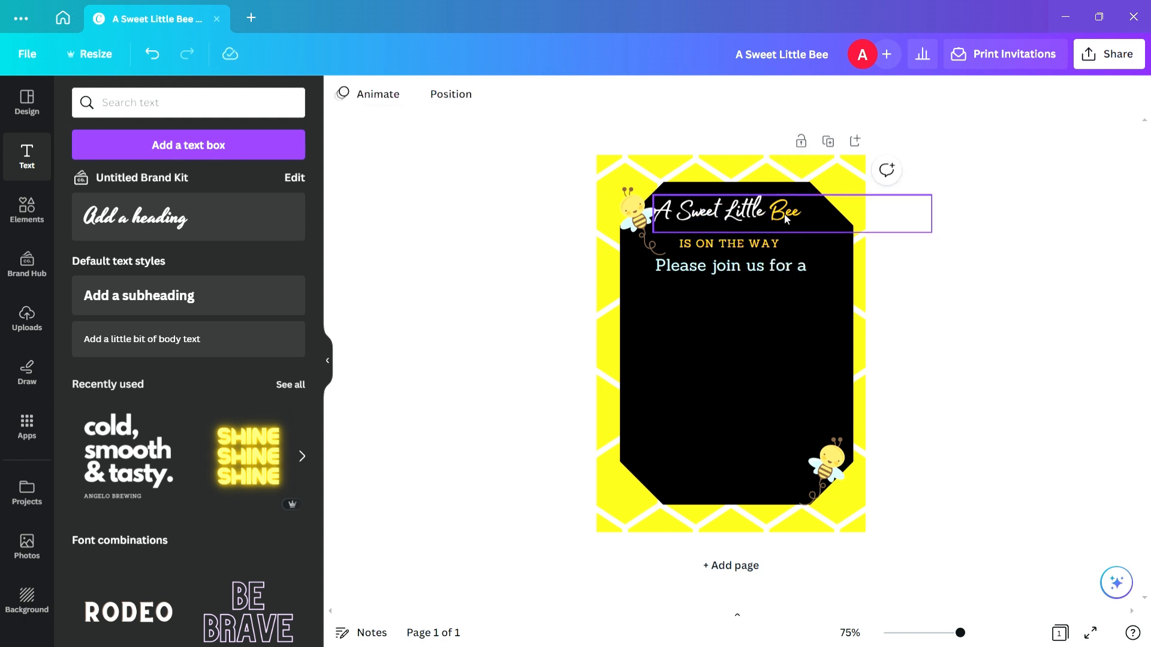
# Shift the "A Sweet Little Bee" heading and the "IS ON THE WAY" subline slightly right, raising the subline a little.
pyautogui.moveTo(791, 221); pyautogui.dragTo(799, 221)
pyautogui.moveTo(724, 247); pyautogui.dragTo(732, 243)
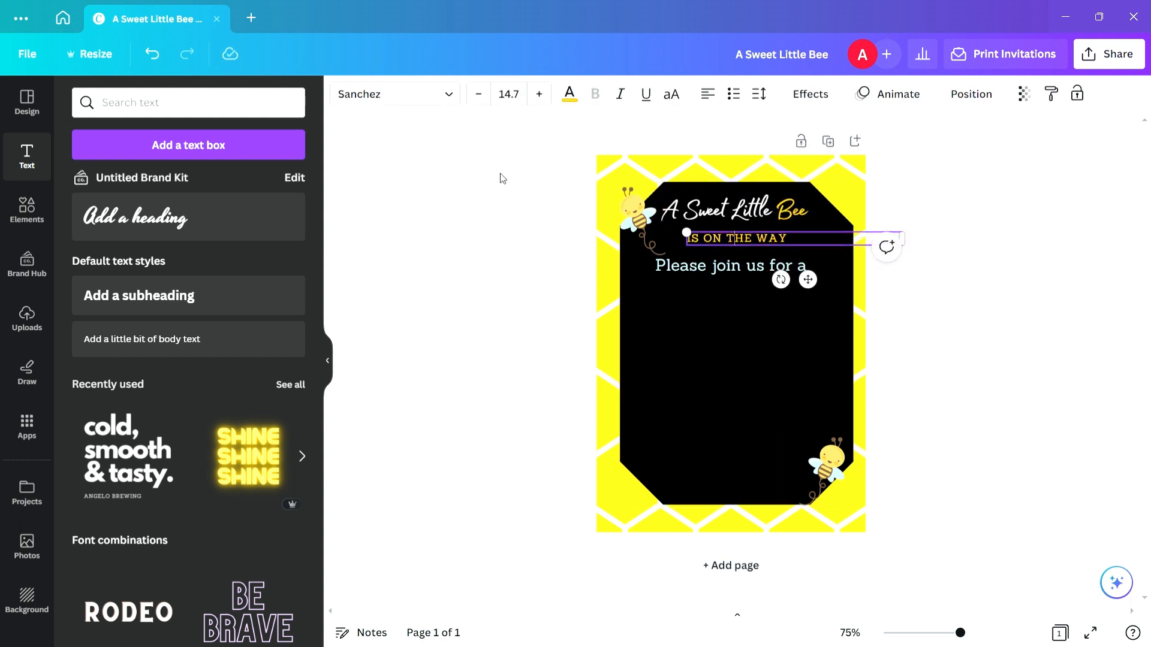
# Try the Copperplate Gothic 33 BC and Eczar SemiBold fonts on the "IS ON THE WAY" subline.
pyautogui.click(453, 101)
pyautogui.moveTo(314, 185); pyautogui.dragTo(324, 369)
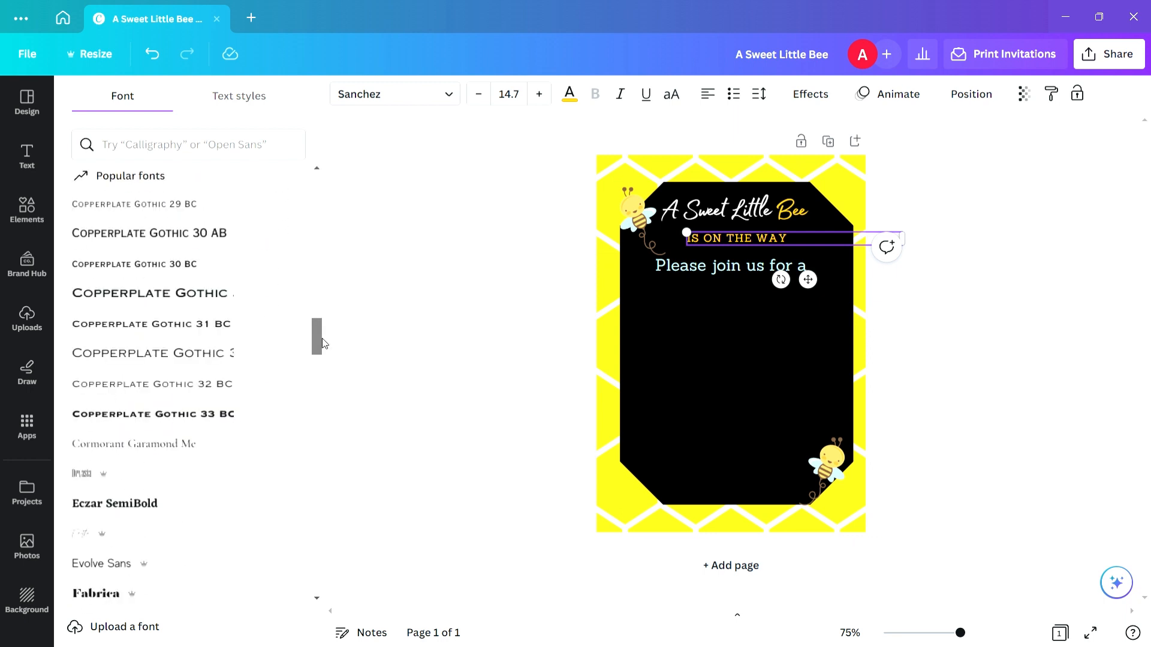
pyautogui.click(208, 416)
pyautogui.click(159, 512)
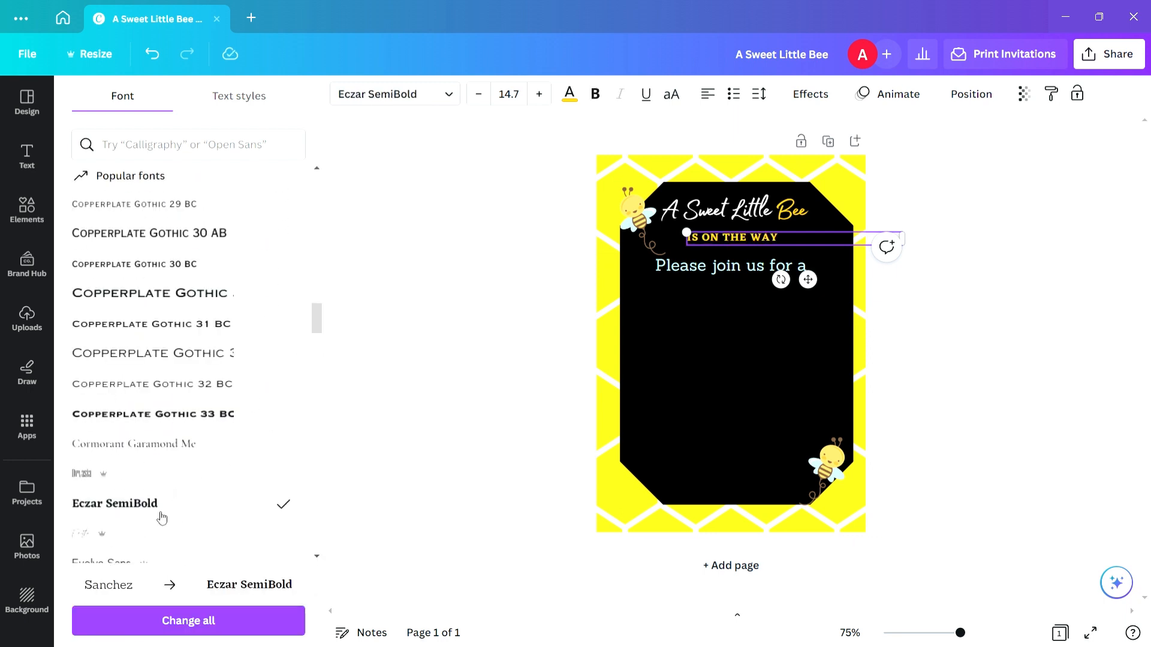
pyautogui.click(391, 374)
# Shift the "Please join us for a" text slightly right to line up under the heading.
pyautogui.click(774, 271)
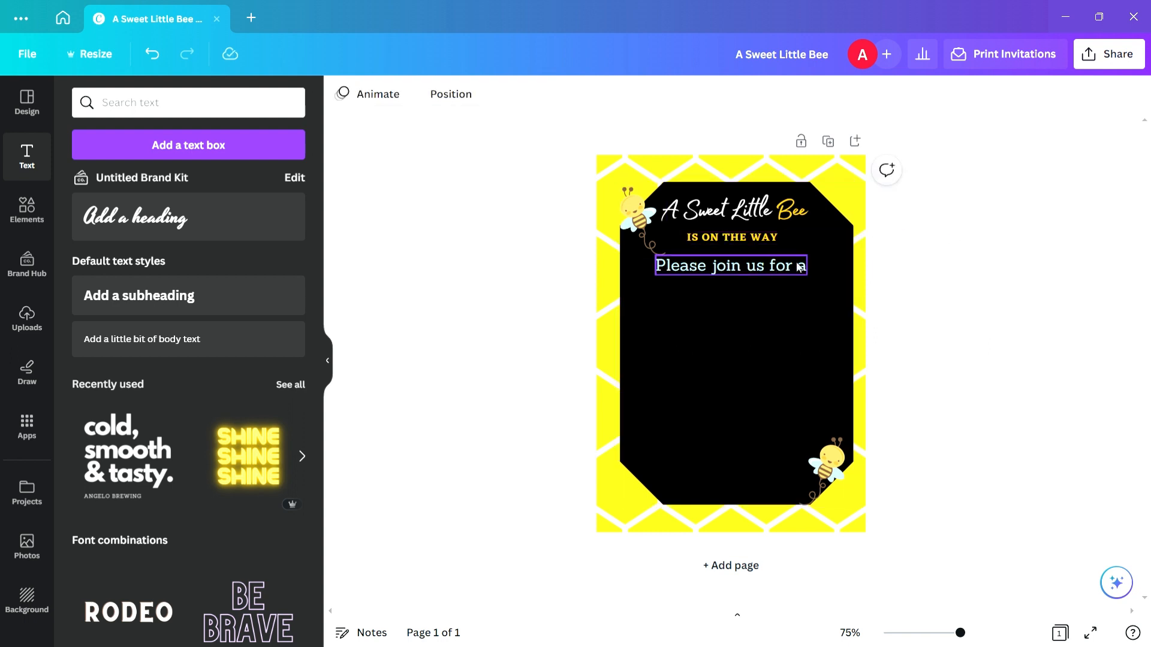
pyautogui.moveTo(773, 272); pyautogui.dragTo(786, 277)
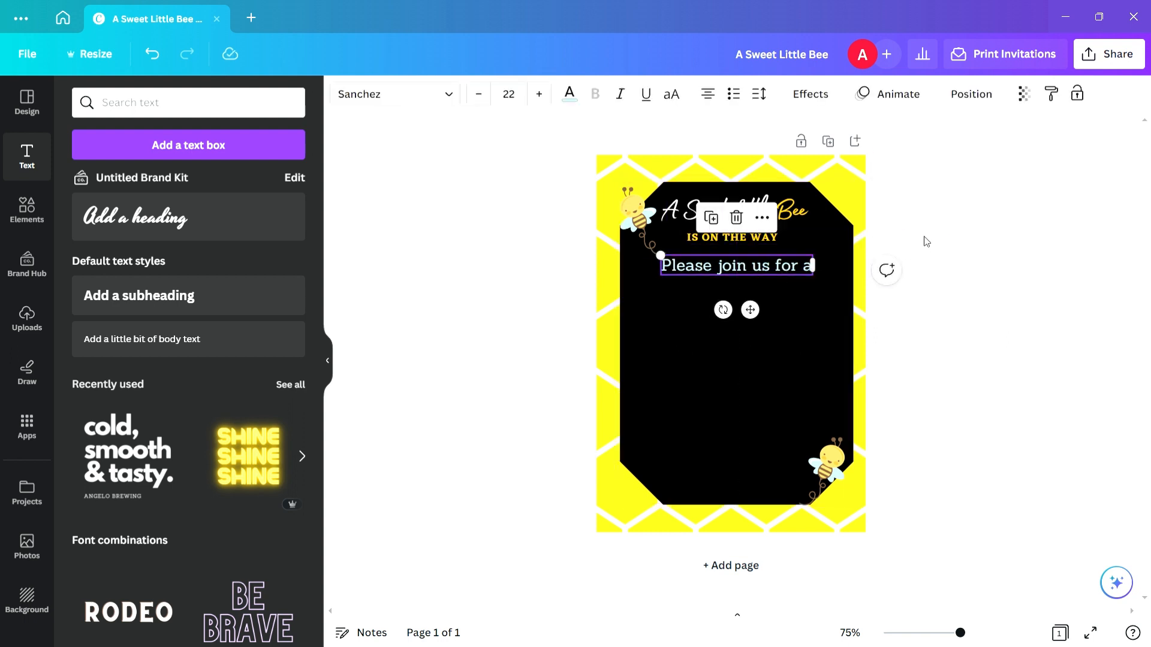
pyautogui.click(940, 237)
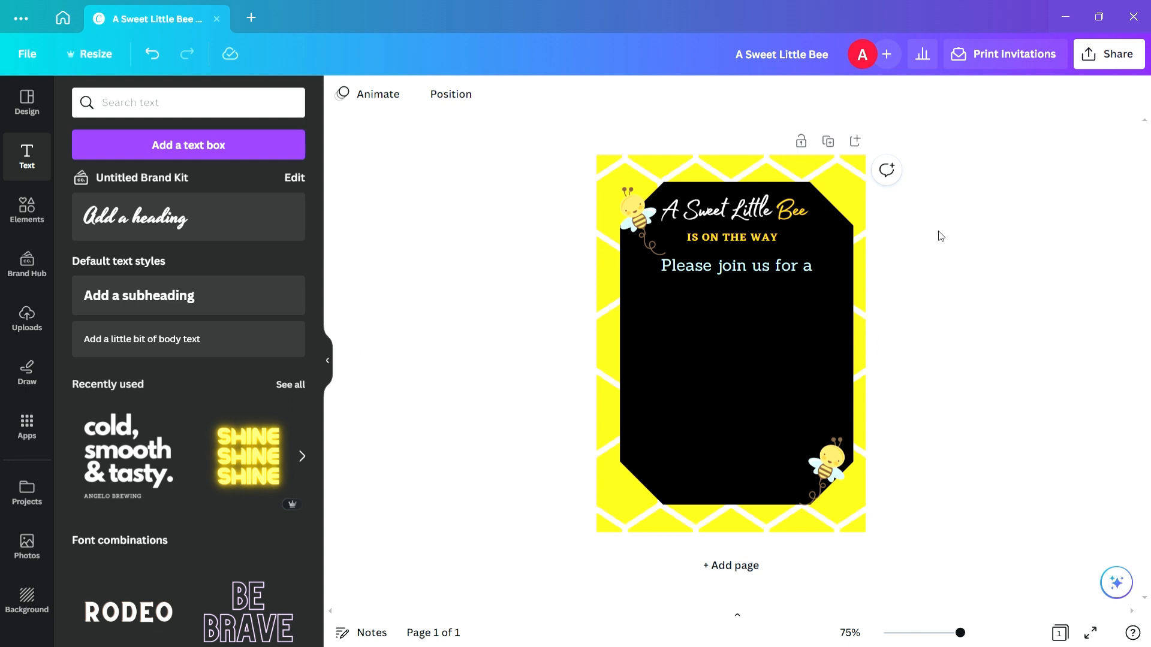
# Set the font of the "IS ON THE WAY" subline to Madelyn from the document fonts.
pyautogui.click(689, 238)
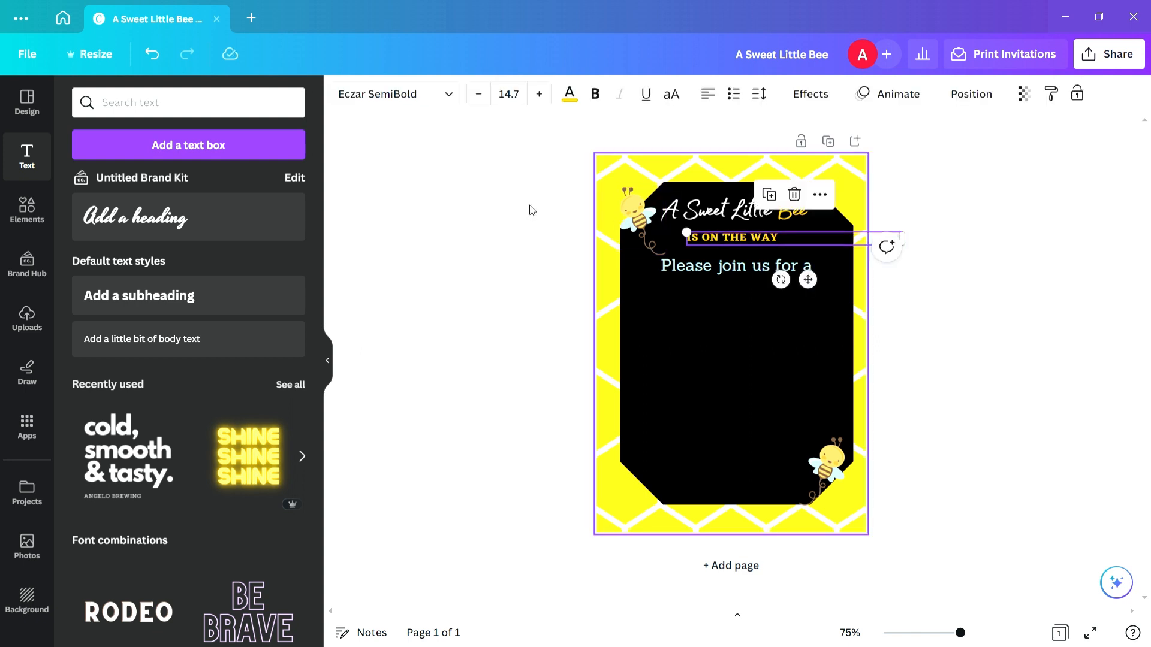
pyautogui.click(392, 93)
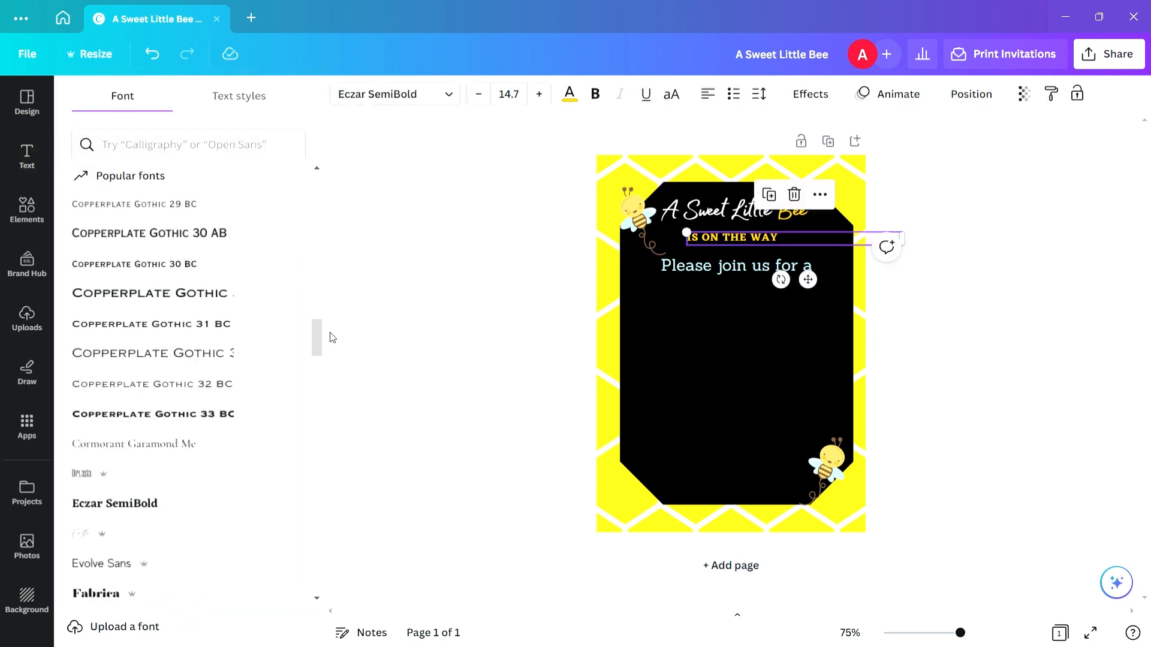
pyautogui.click(138, 281)
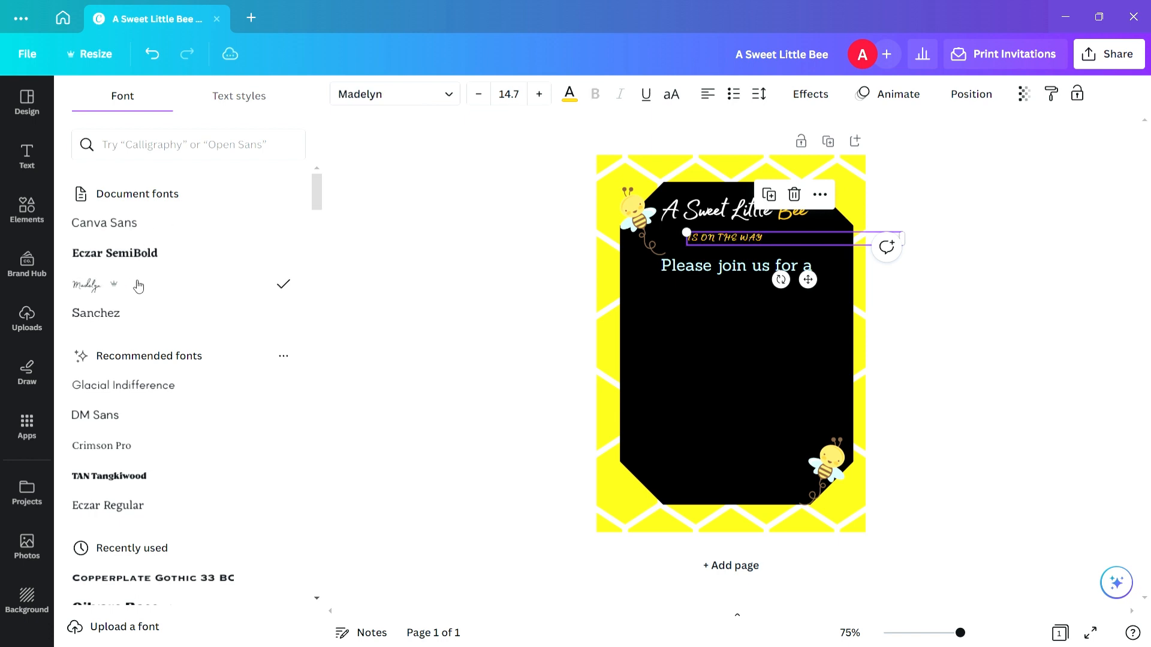
pyautogui.click(749, 237)
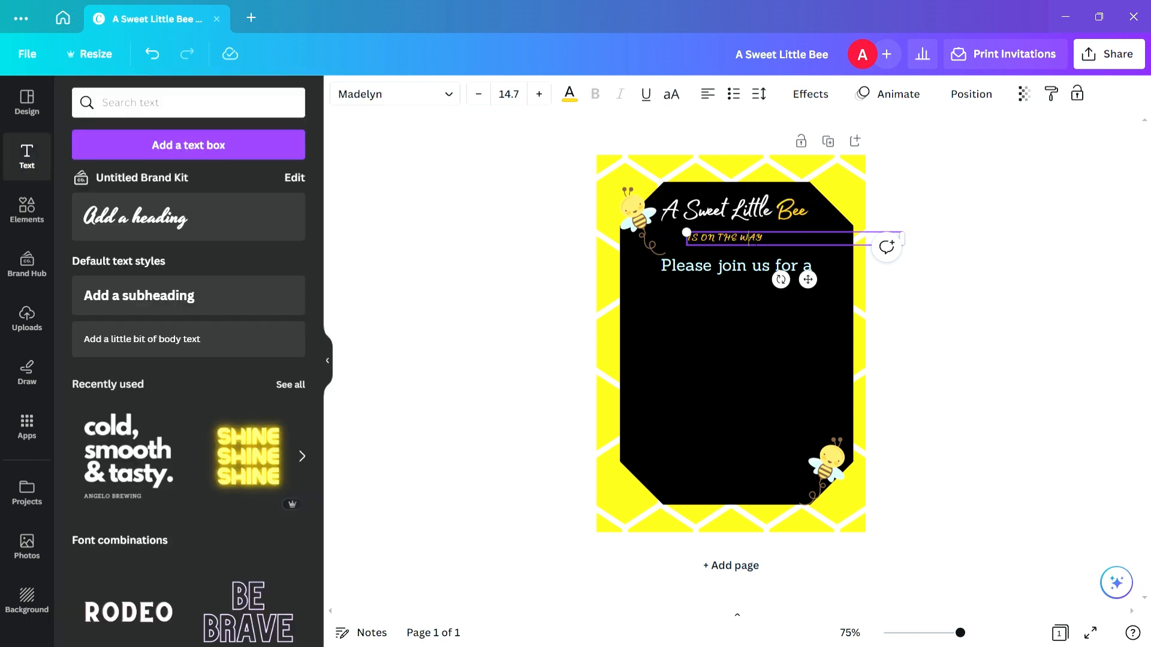
# Set the color of the word "Bee" in the heading to white.
pyautogui.doubleClick(786, 225)
pyautogui.moveTo(808, 219); pyautogui.dragTo(776, 220)
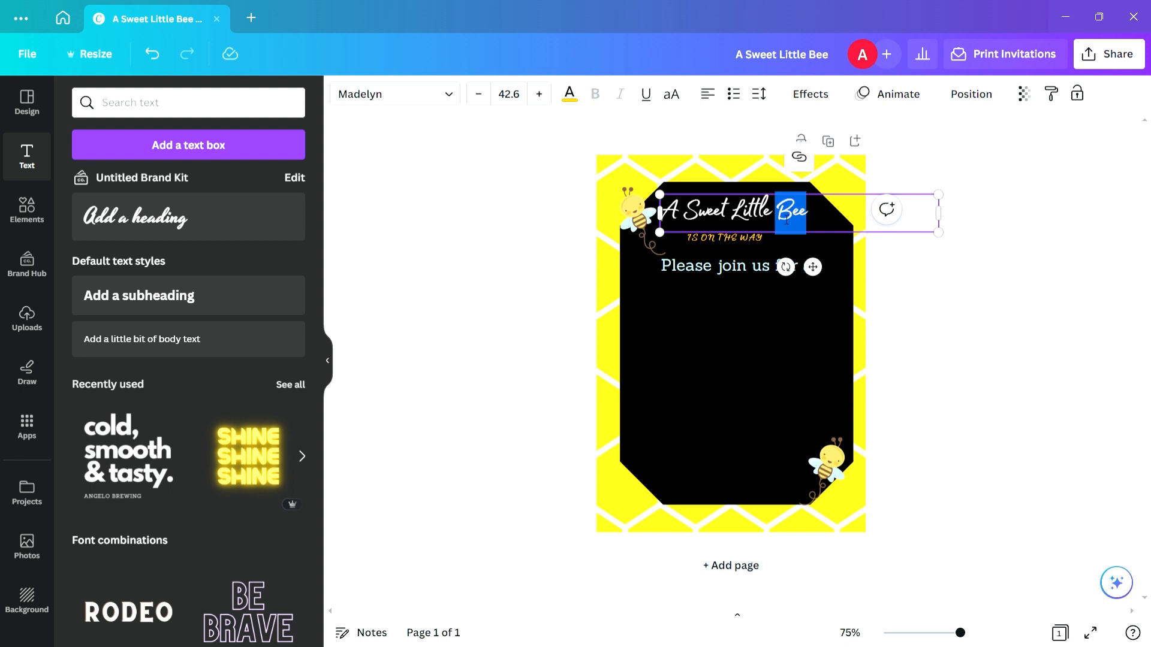
pyautogui.click(451, 98)
pyautogui.click(570, 96)
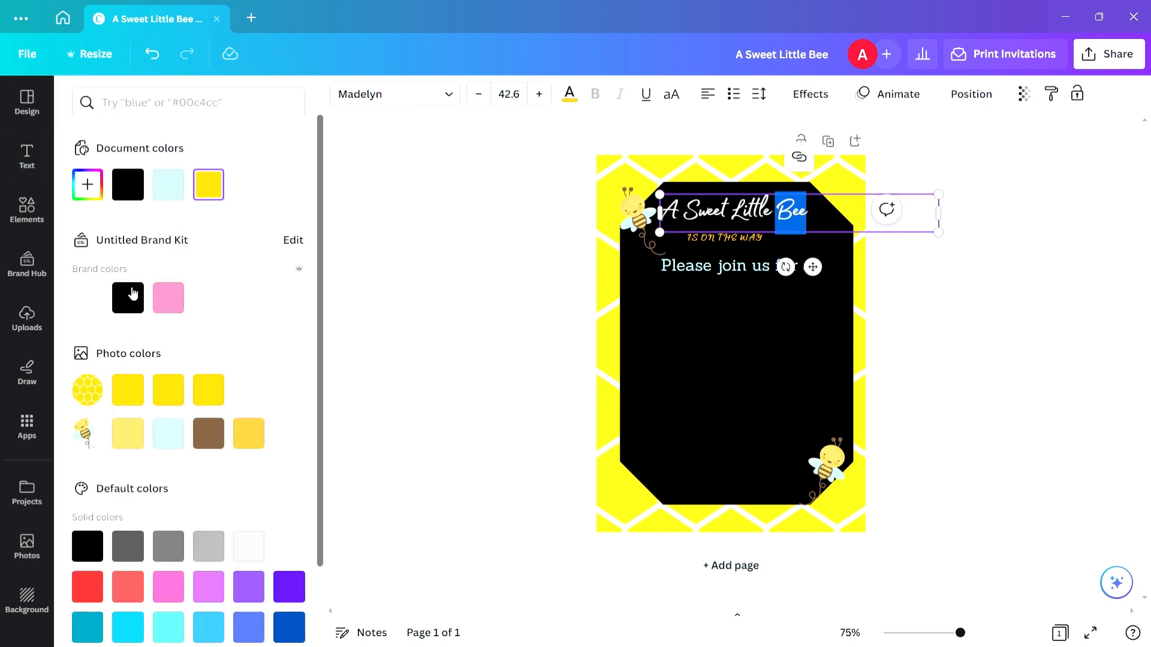
pyautogui.click(552, 274)
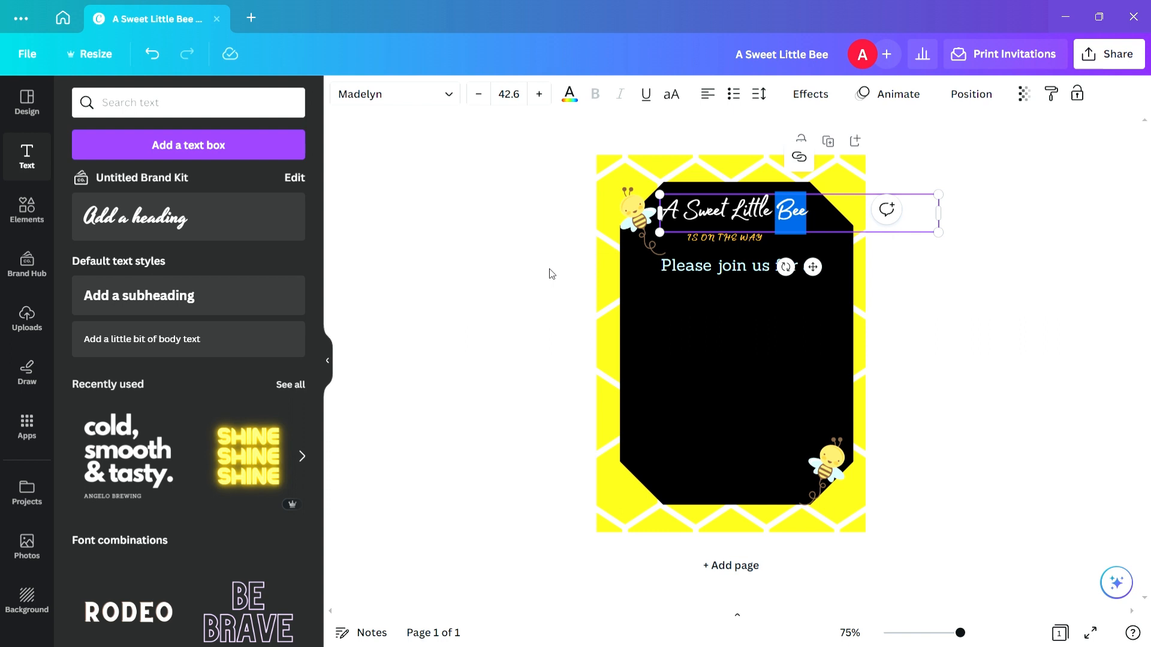
pyautogui.click(877, 279)
# Nudge the "IS ON THE WAY" subline slightly right and increase its font size by two increments.
pyautogui.moveTo(755, 243); pyautogui.dragTo(758, 242)
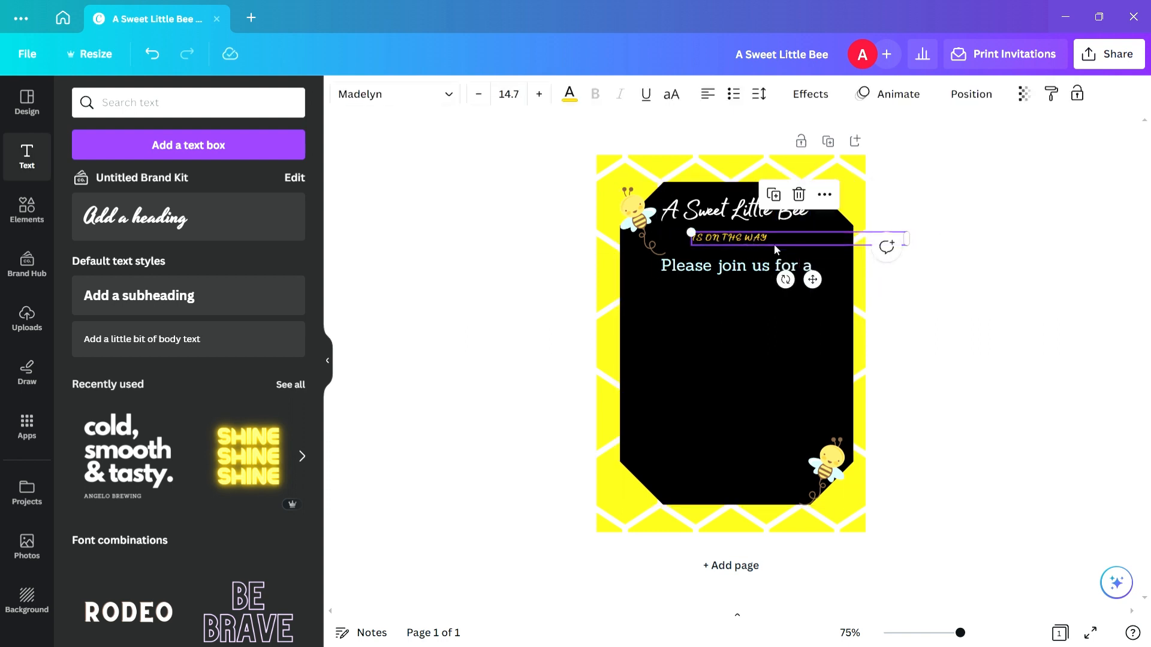
pyautogui.click(920, 306)
pyautogui.click(719, 238)
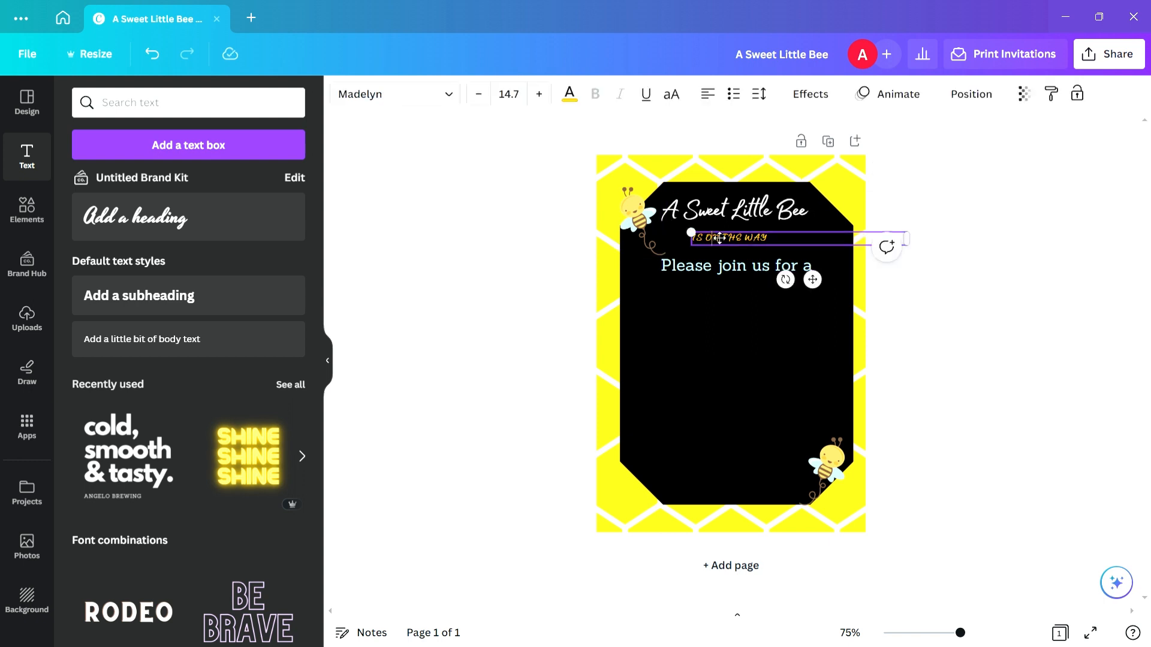
pyautogui.click(719, 238)
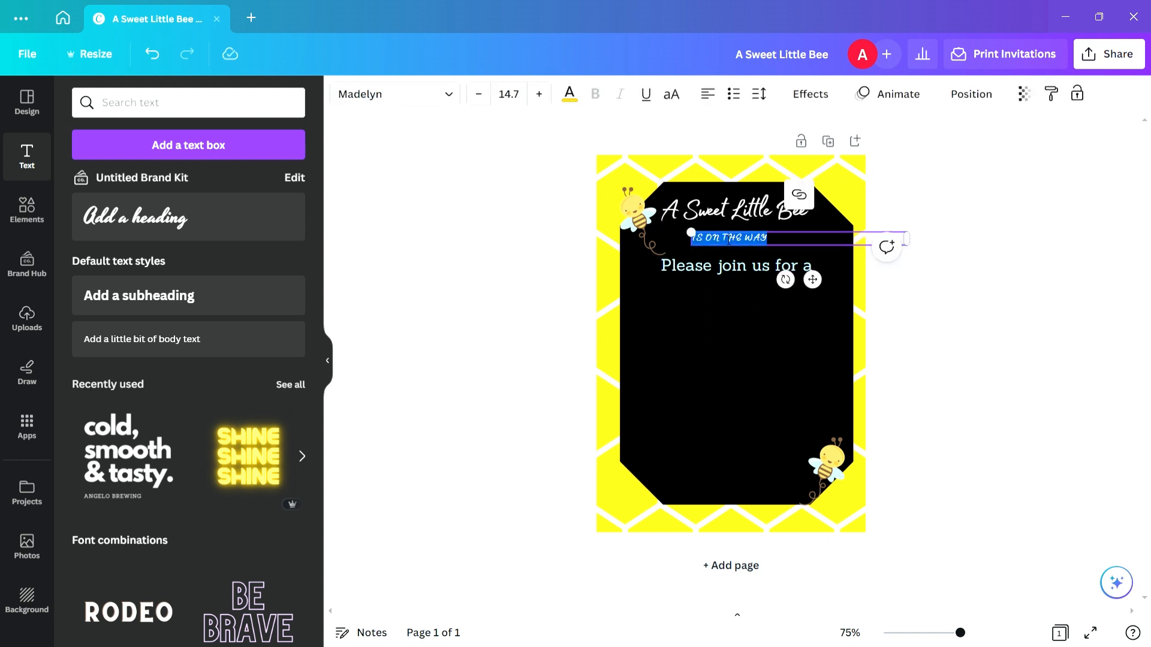
pyautogui.click(540, 102)
pyautogui.click(540, 101)
pyautogui.click(959, 236)
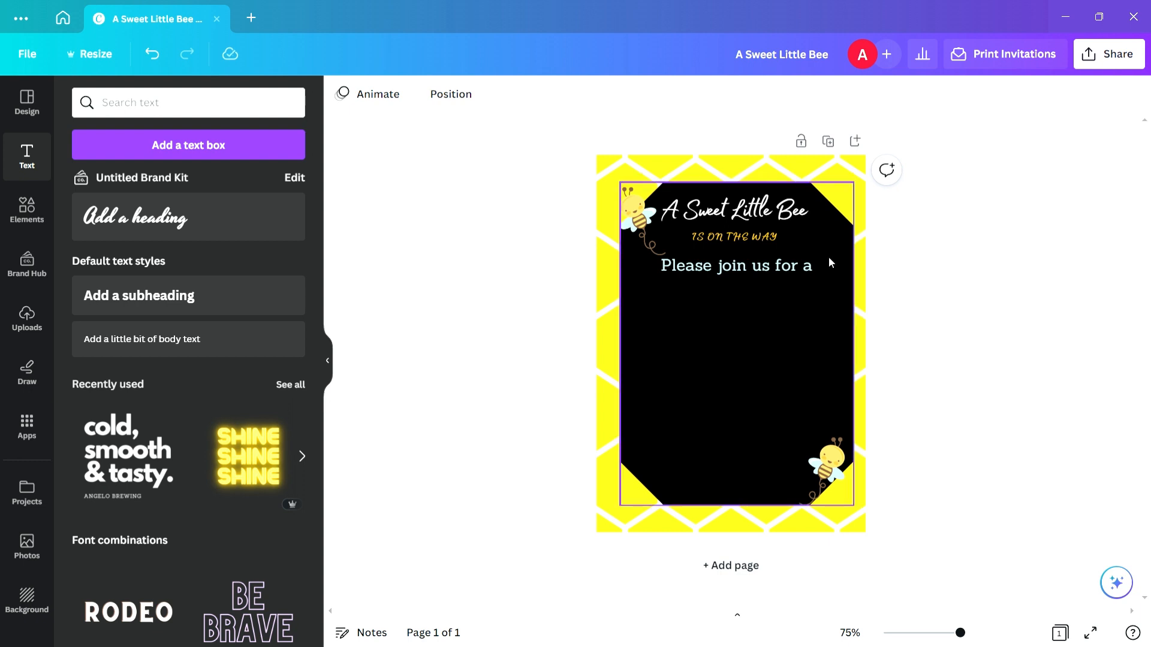
# Set the font of the "Please join us for a" text to Garamond, trying Glacial Indifference first.
pyautogui.click(758, 268)
pyautogui.click(457, 98)
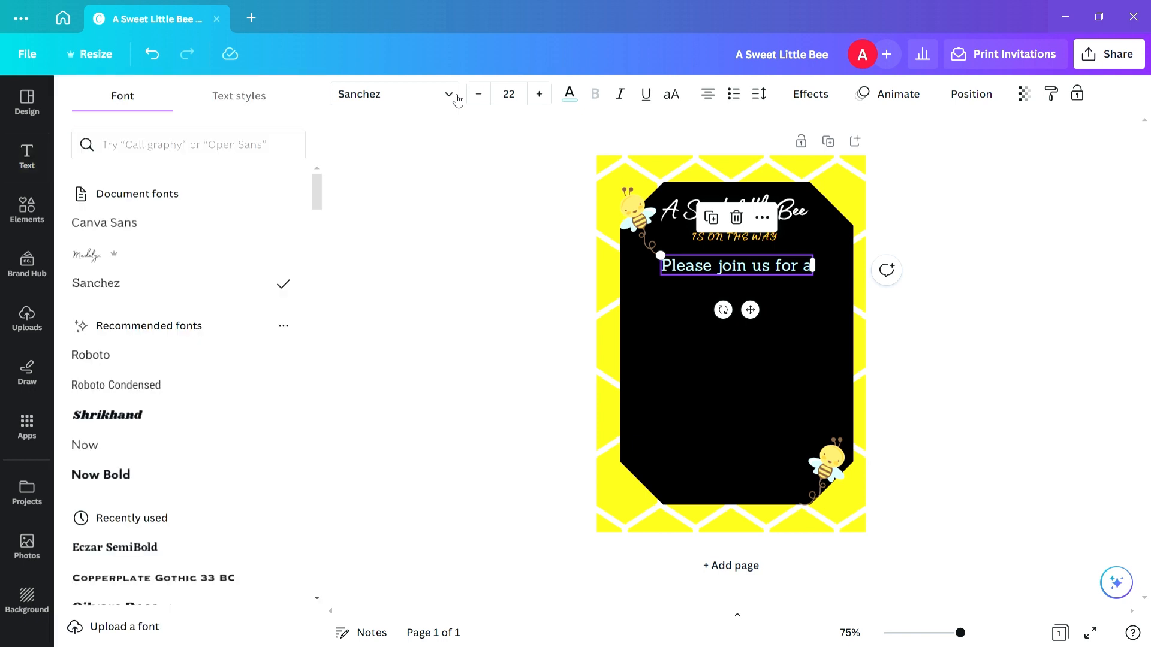
pyautogui.click(161, 384)
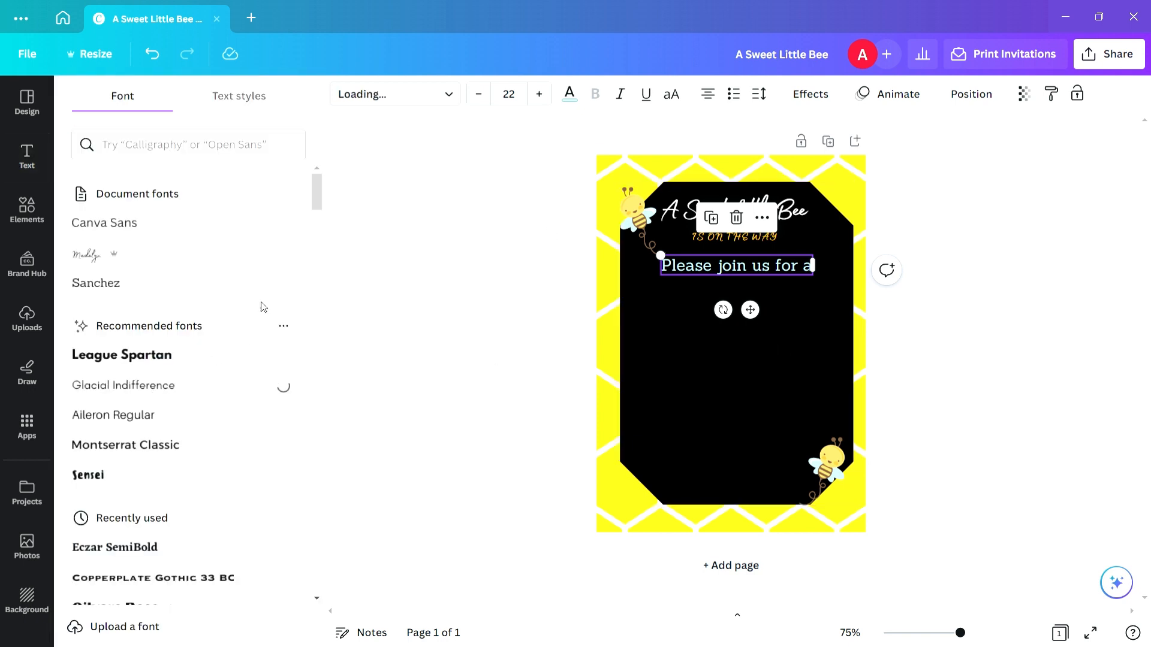
pyautogui.moveTo(318, 201); pyautogui.dragTo(318, 369)
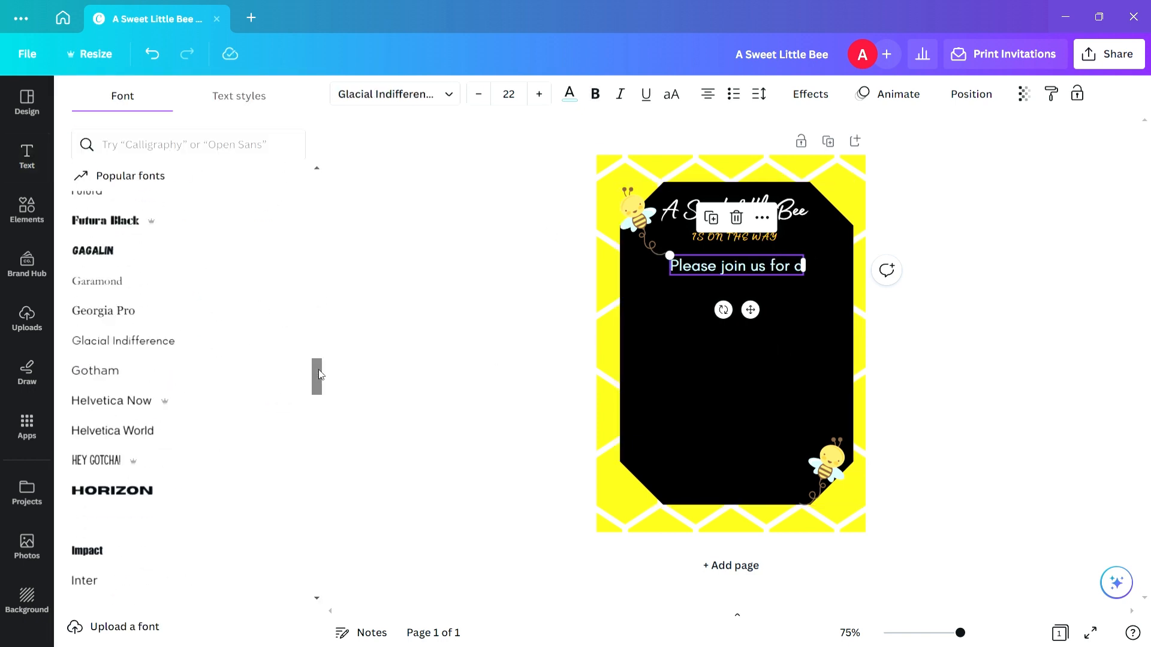
pyautogui.click(191, 290)
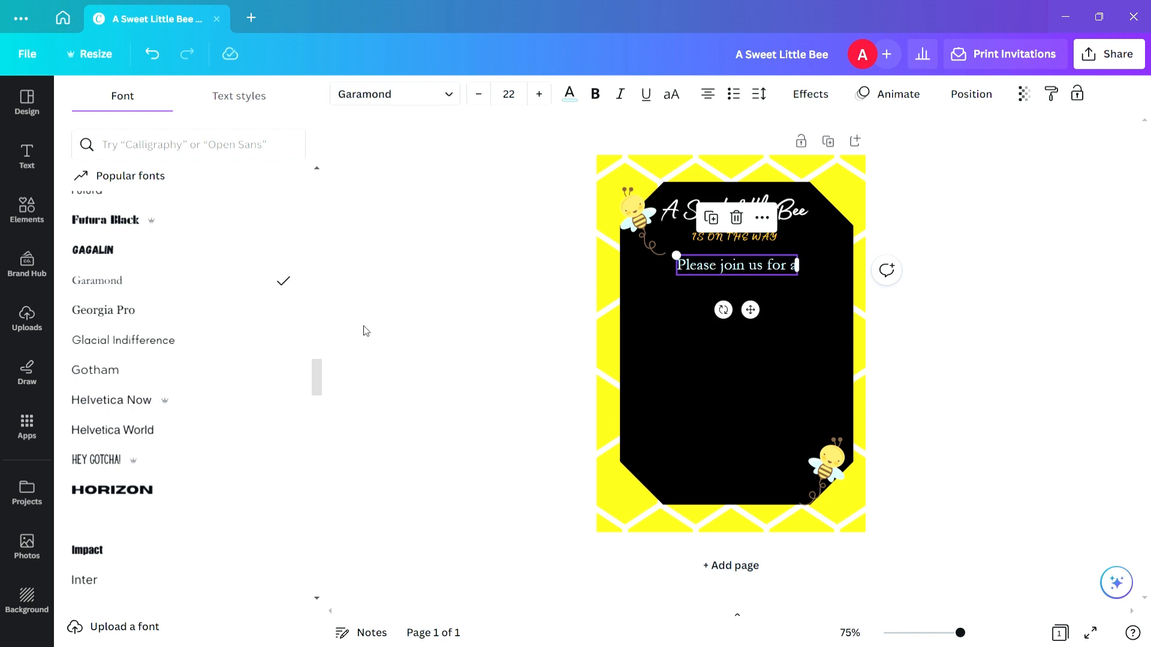
pyautogui.click(467, 375)
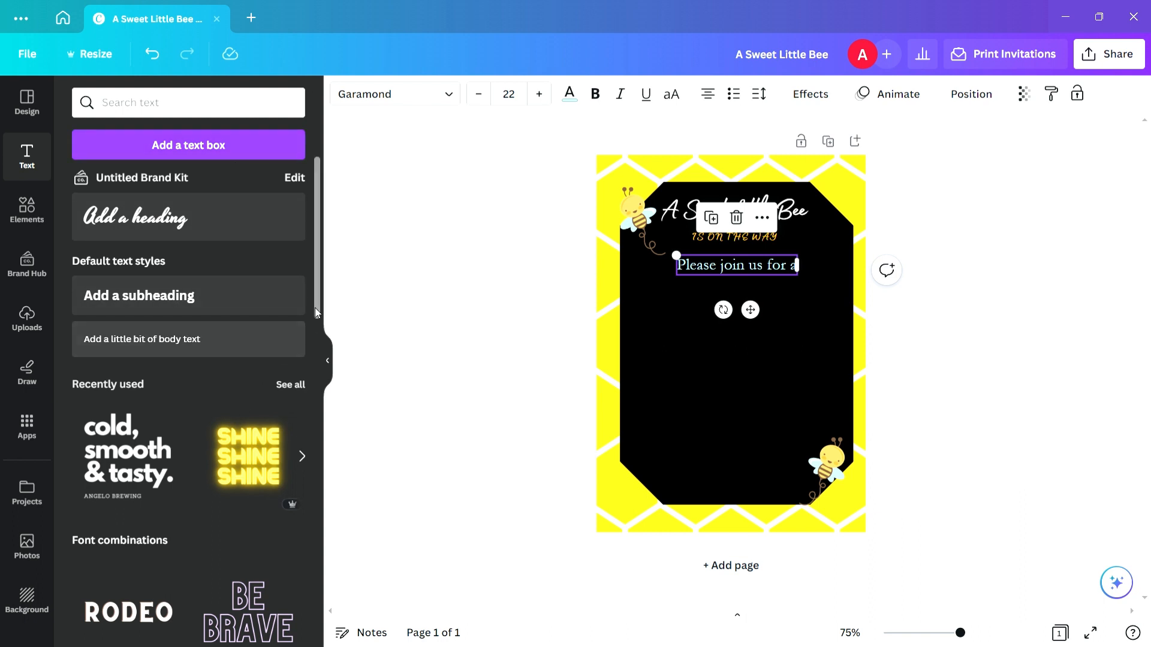
# Add a text box reading "BABY SHOWER" below the "Please join us for a" line.
pyautogui.scroll(-1, 318, 288)
pyautogui.moveTo(317, 288); pyautogui.dragTo(336, 436)
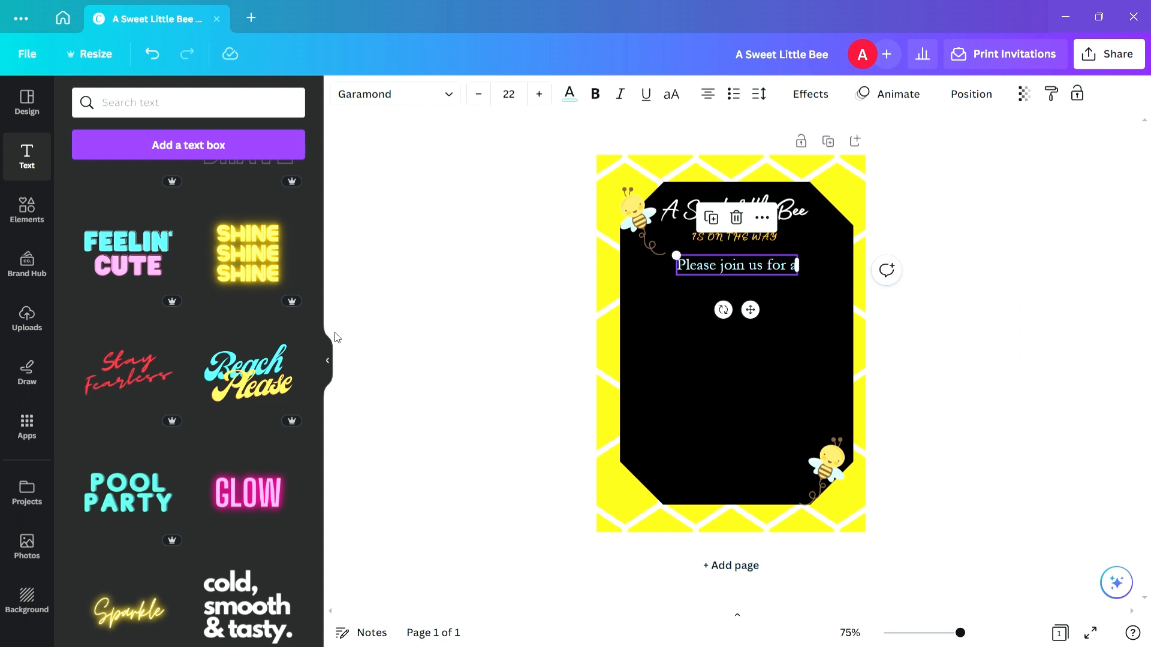
pyautogui.moveTo(316, 353); pyautogui.dragTo(305, 450)
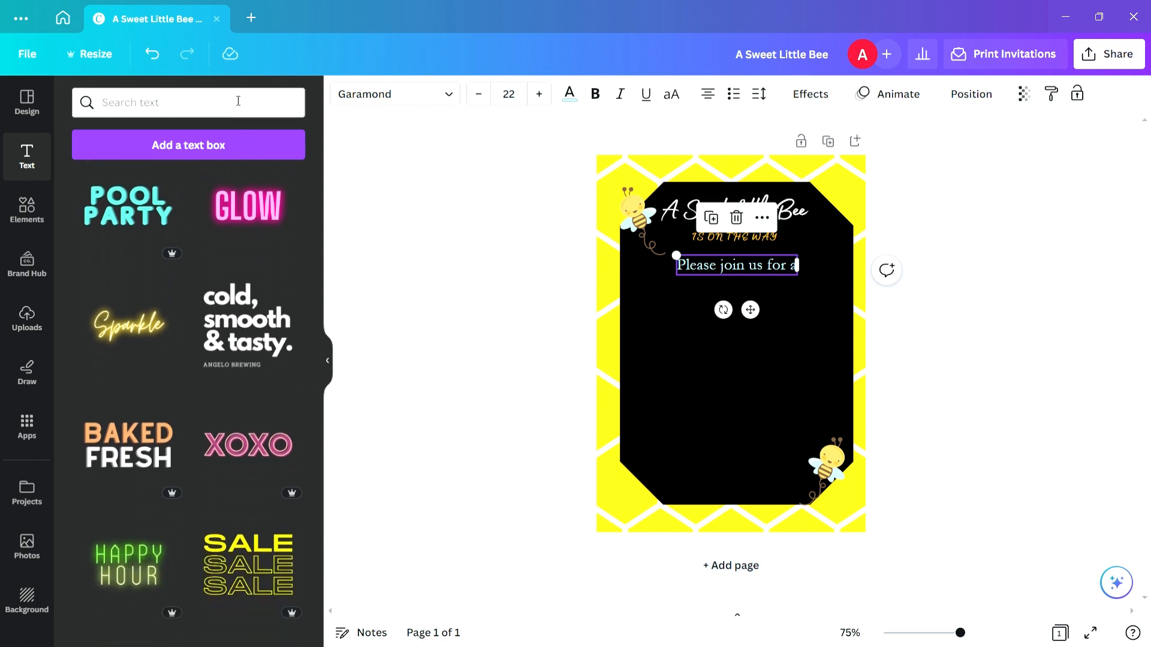
pyautogui.click(205, 146)
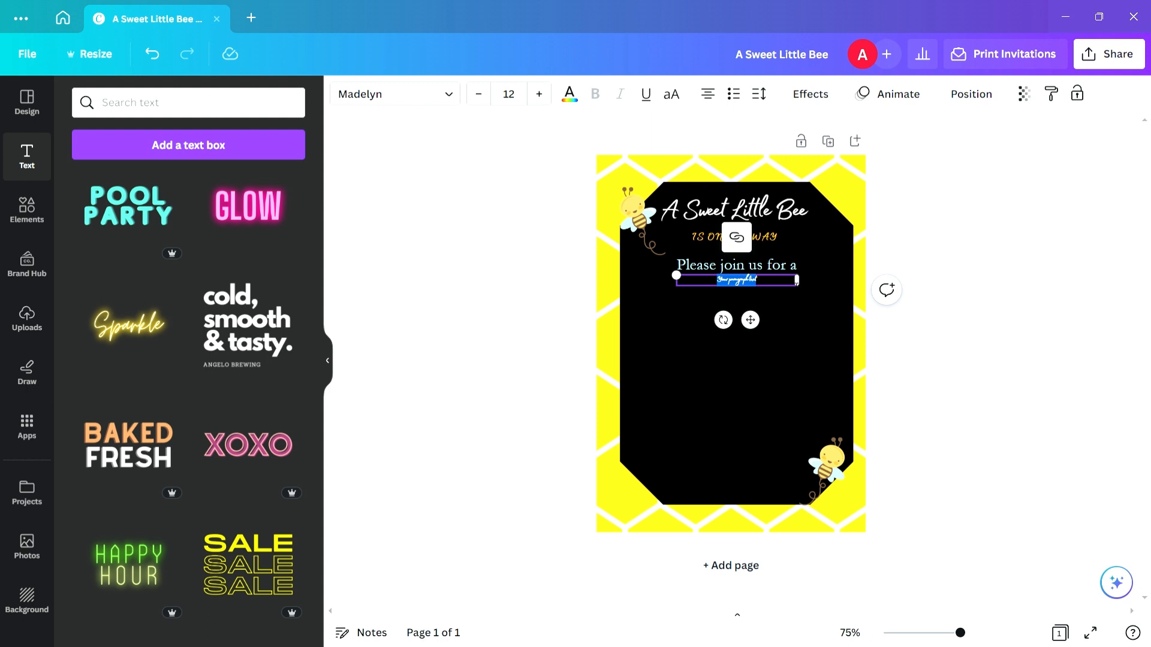
pyautogui.write('BAB')
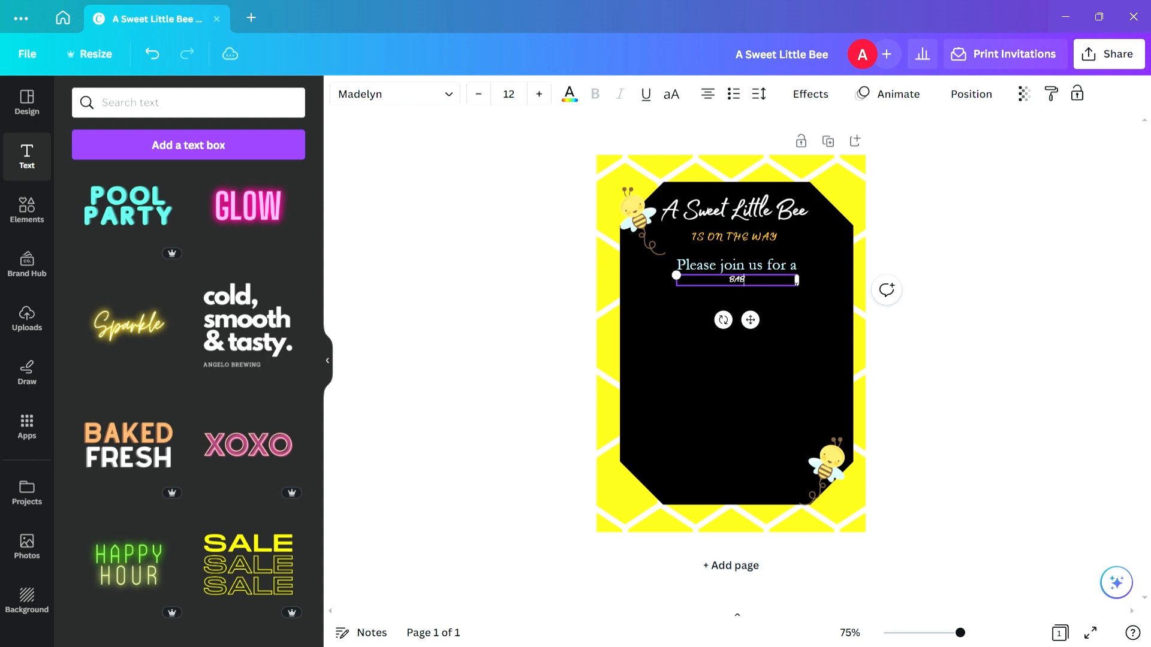
pyautogui.write('Y SHOWER')
# Set the font size of the "BABY SHOWER" text to 24.
pyautogui.hotkey('ctrl', 'a')
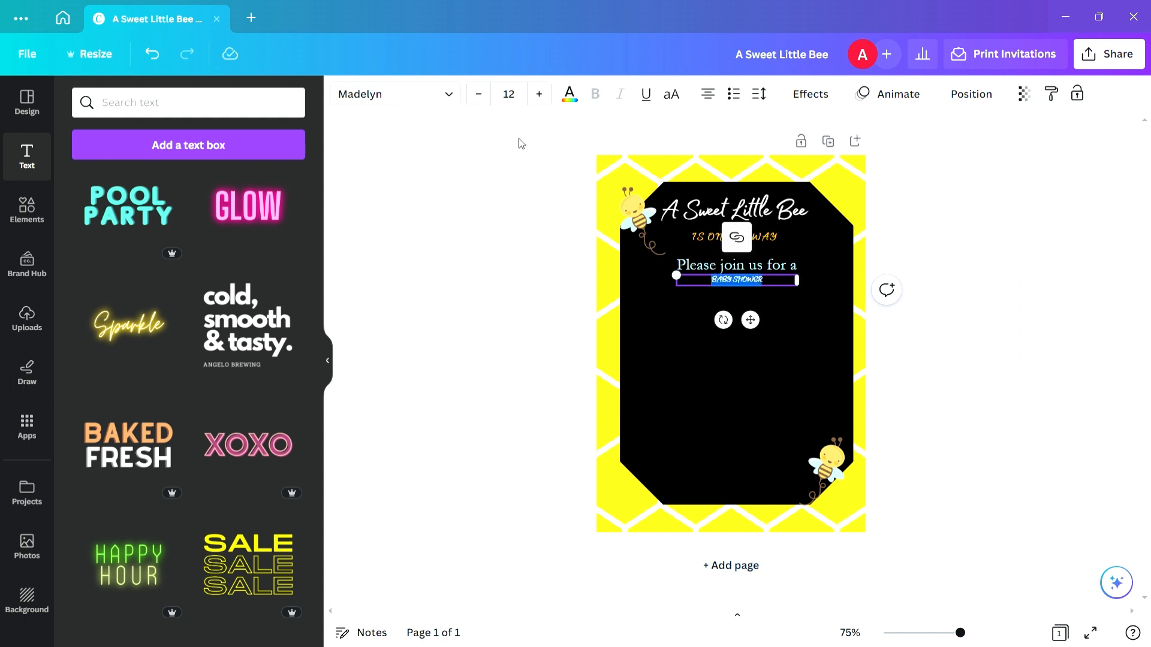
pyautogui.click(517, 96)
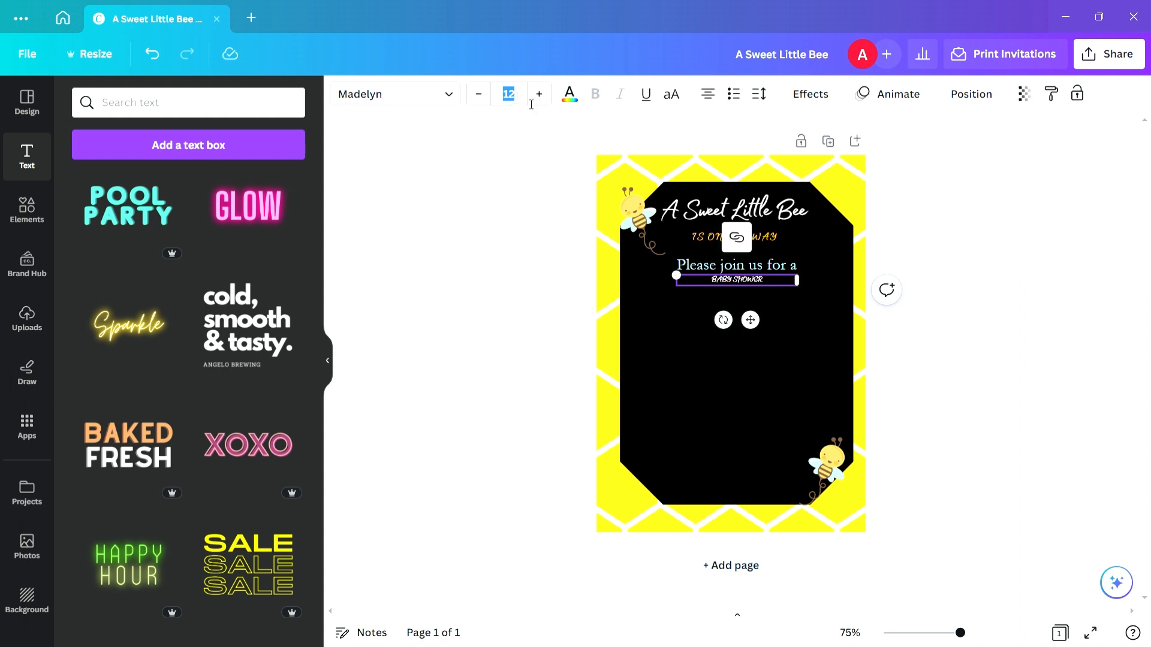
pyautogui.click(538, 94)
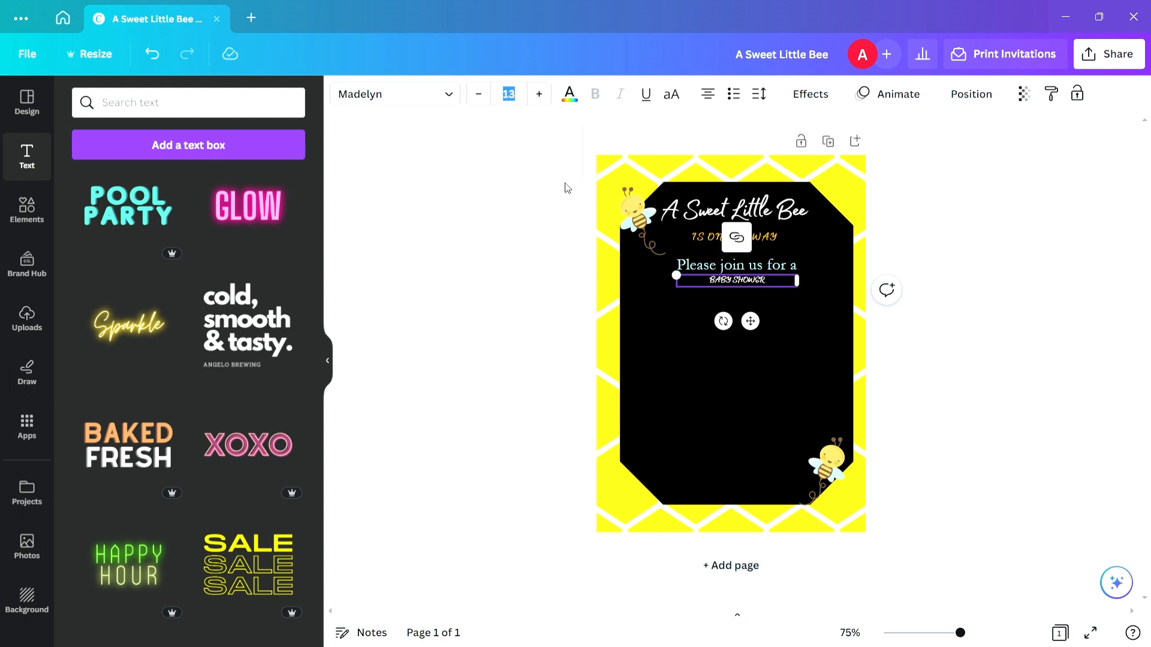
pyautogui.click(521, 100)
pyautogui.click(508, 378)
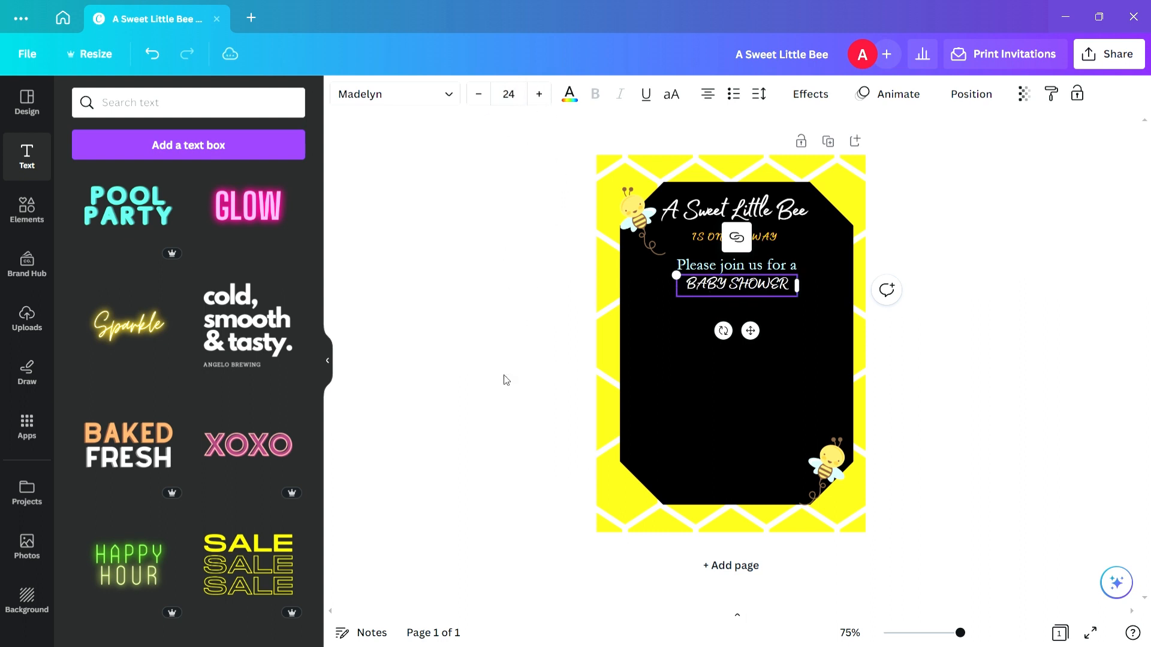
# Change the "BABY SHOWER" font to Sunborn and resize its text box so the words fit on one line.
pyautogui.click(449, 94)
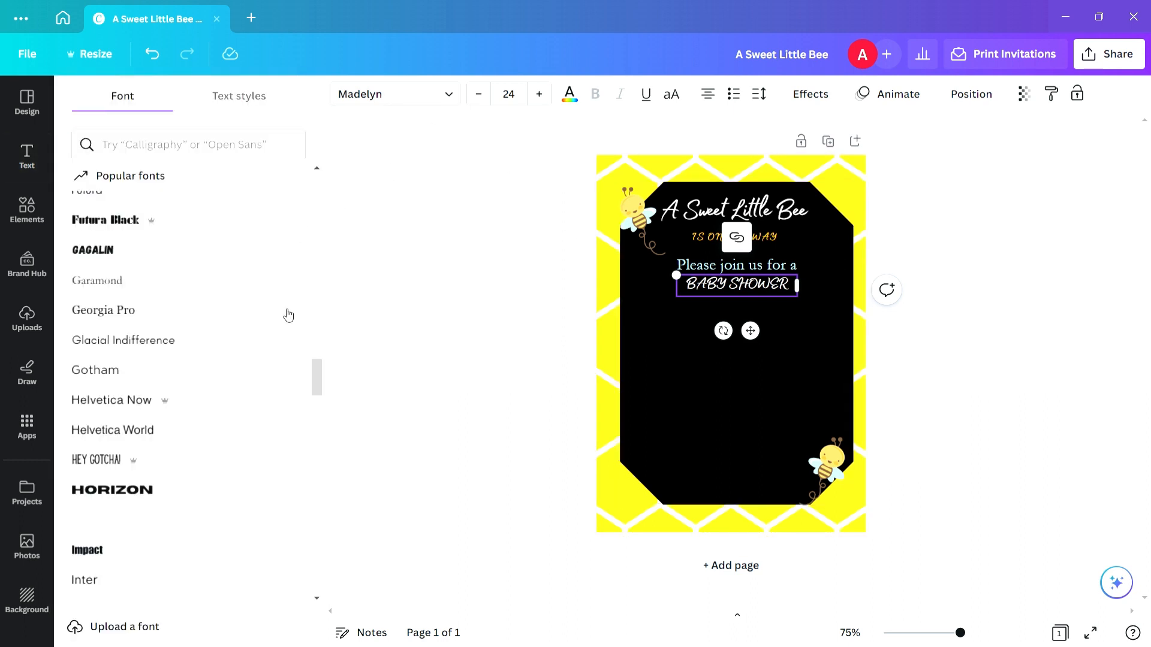
pyautogui.moveTo(316, 386); pyautogui.dragTo(322, 548)
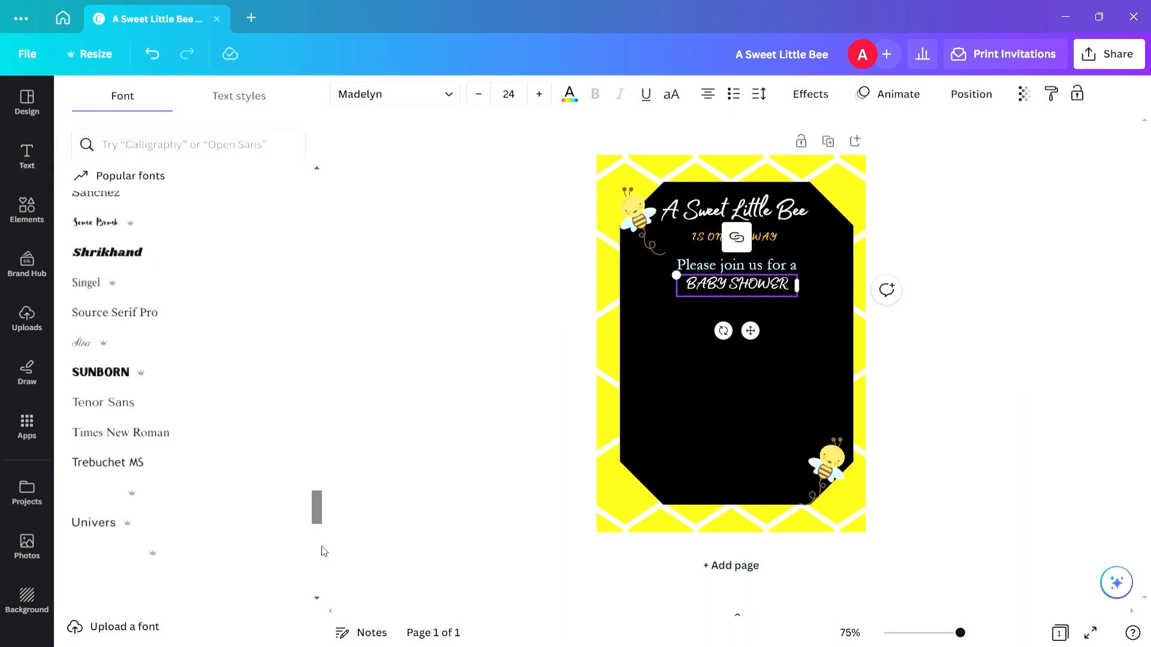
pyautogui.click(151, 367)
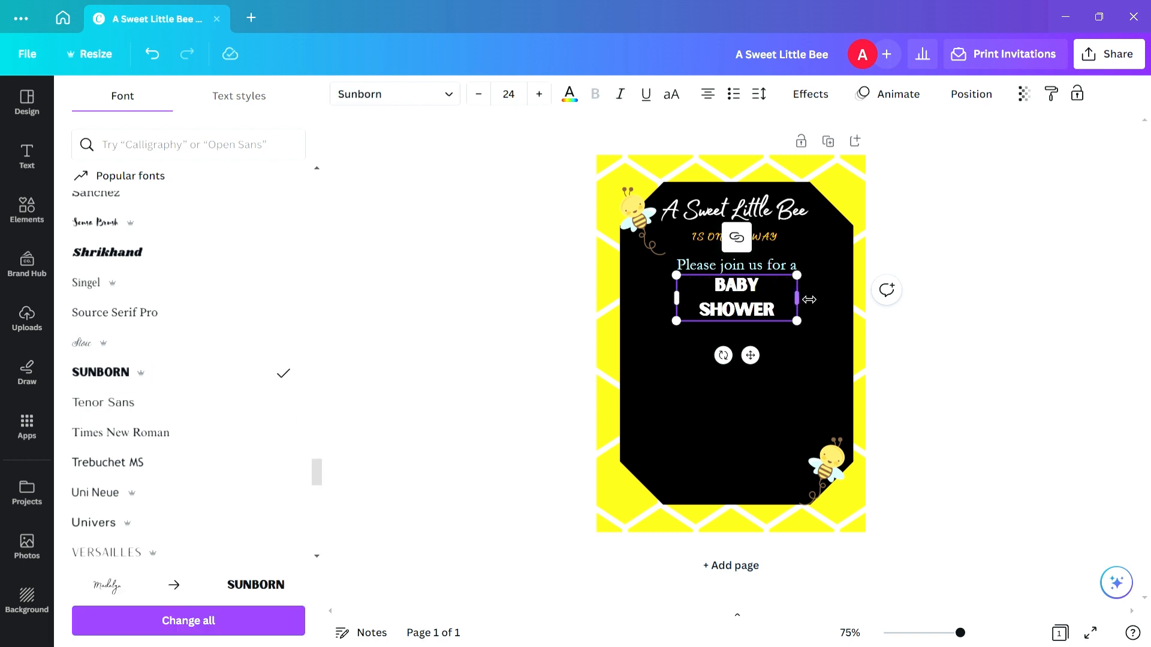
pyautogui.moveTo(802, 298); pyautogui.dragTo(759, 289)
# Format the "Please join us for a" text as bold and white, and move it slightly up toward the subline.
pyautogui.click(748, 269)
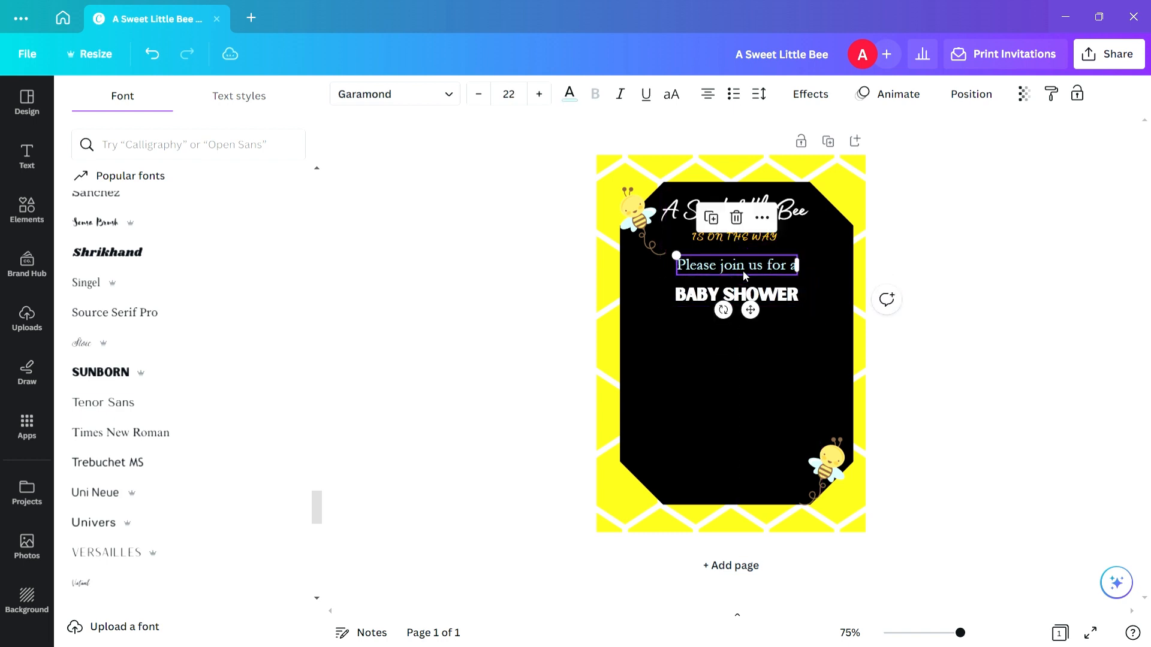
pyautogui.click(592, 95)
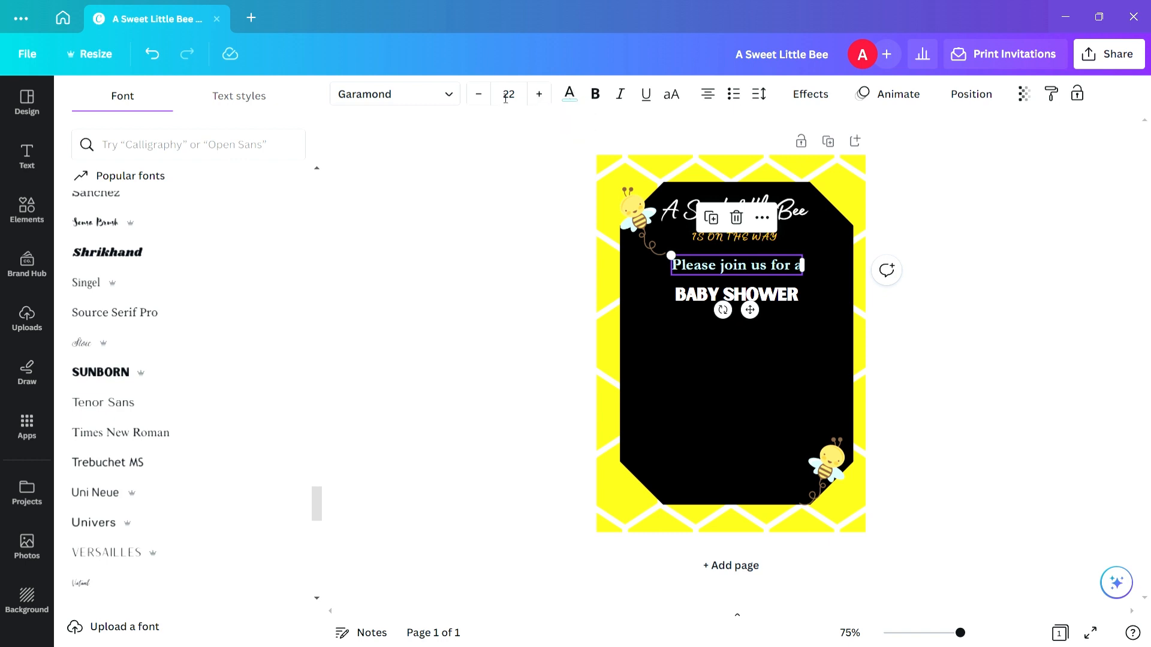
pyautogui.click(571, 94)
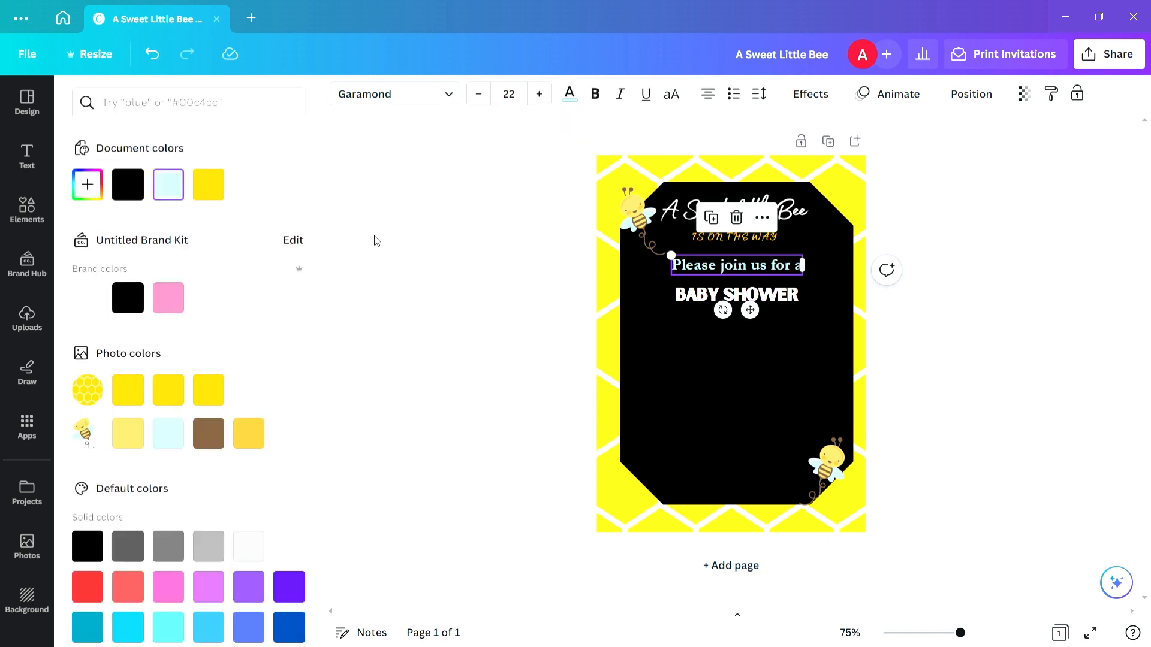
pyautogui.click(217, 440)
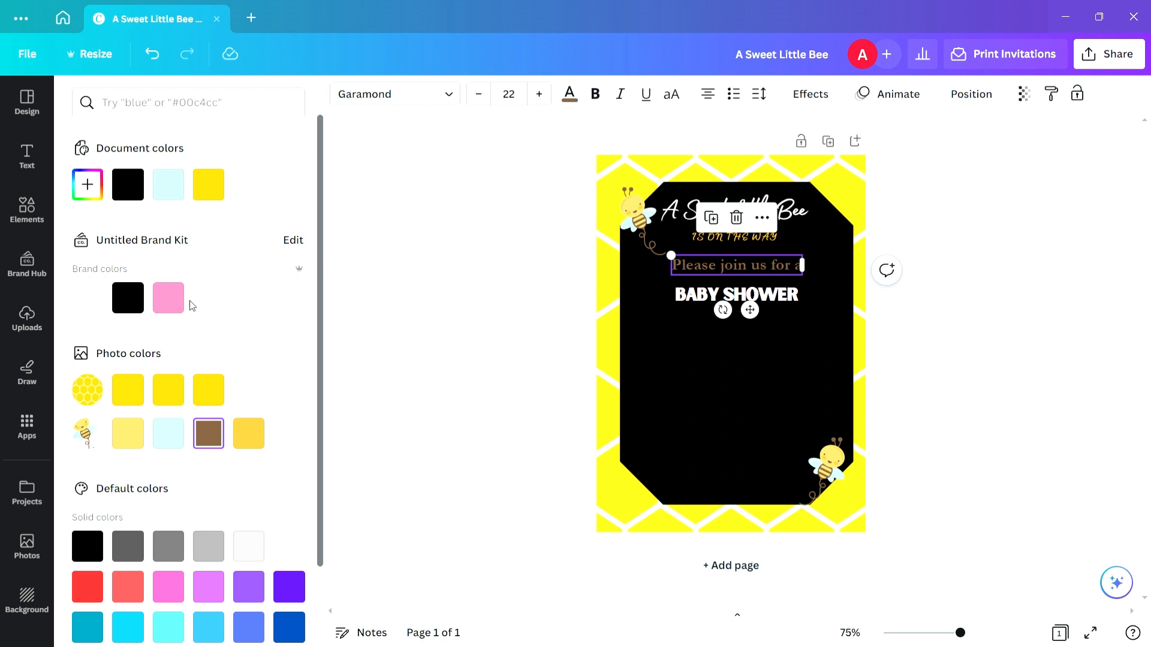
pyautogui.click(168, 388)
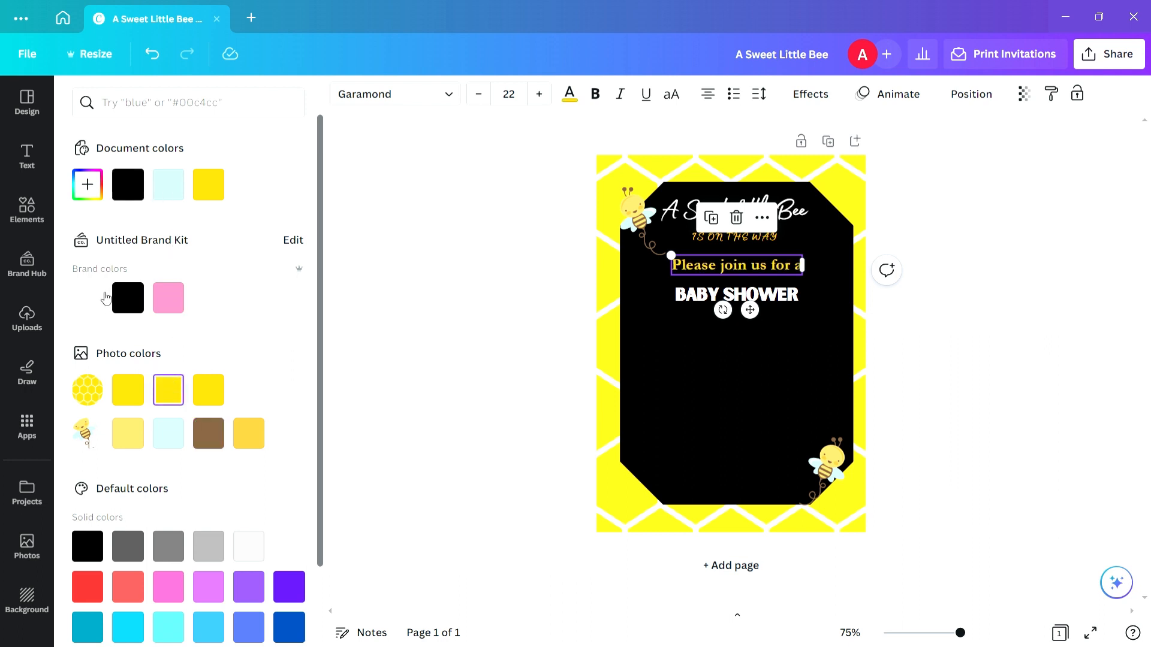
pyautogui.click(87, 298)
pyautogui.click(773, 275)
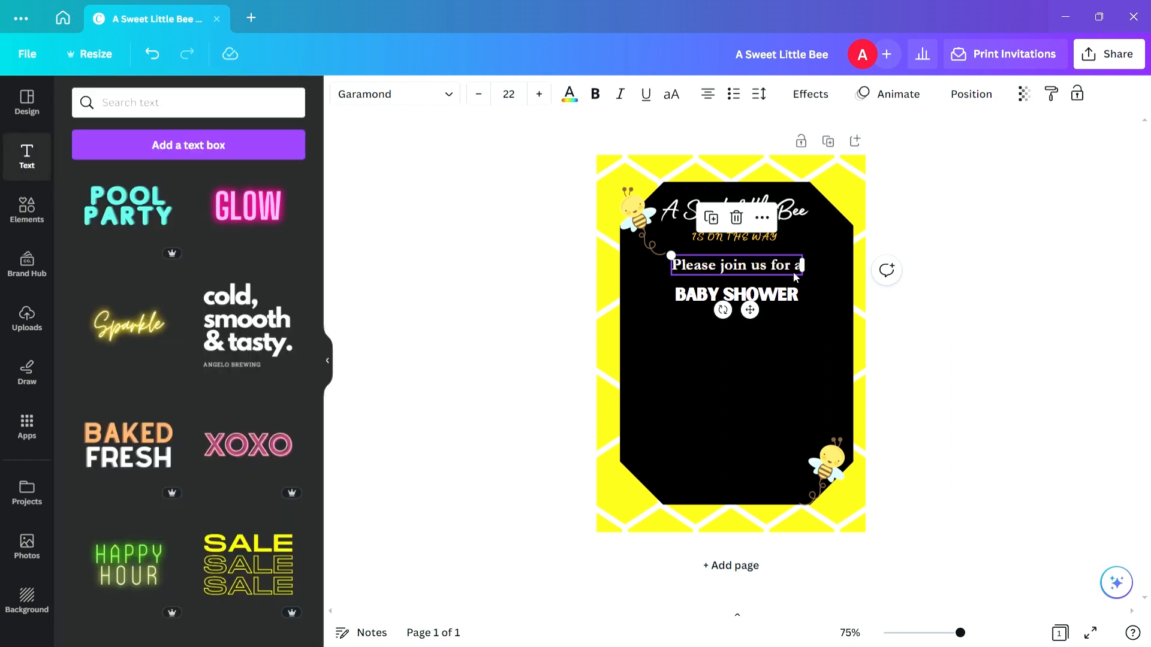
pyautogui.moveTo(781, 272); pyautogui.dragTo(779, 265)
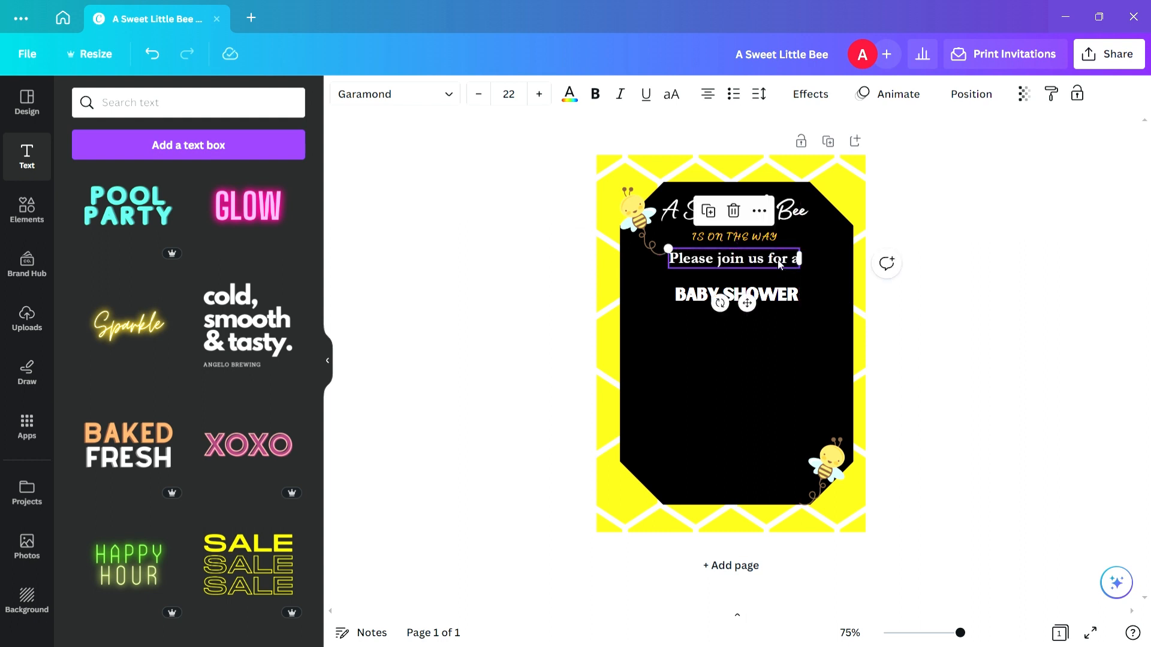
# Change the fill color of the central black panel to white.
pyautogui.click(714, 398)
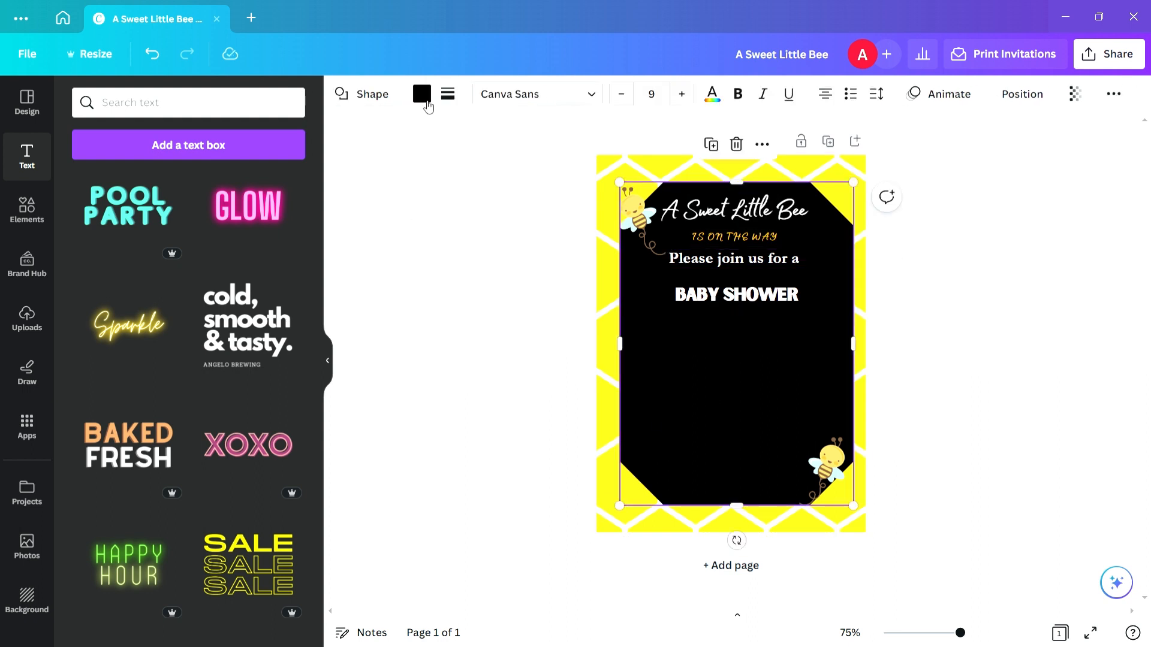
pyautogui.click(424, 98)
pyautogui.click(89, 302)
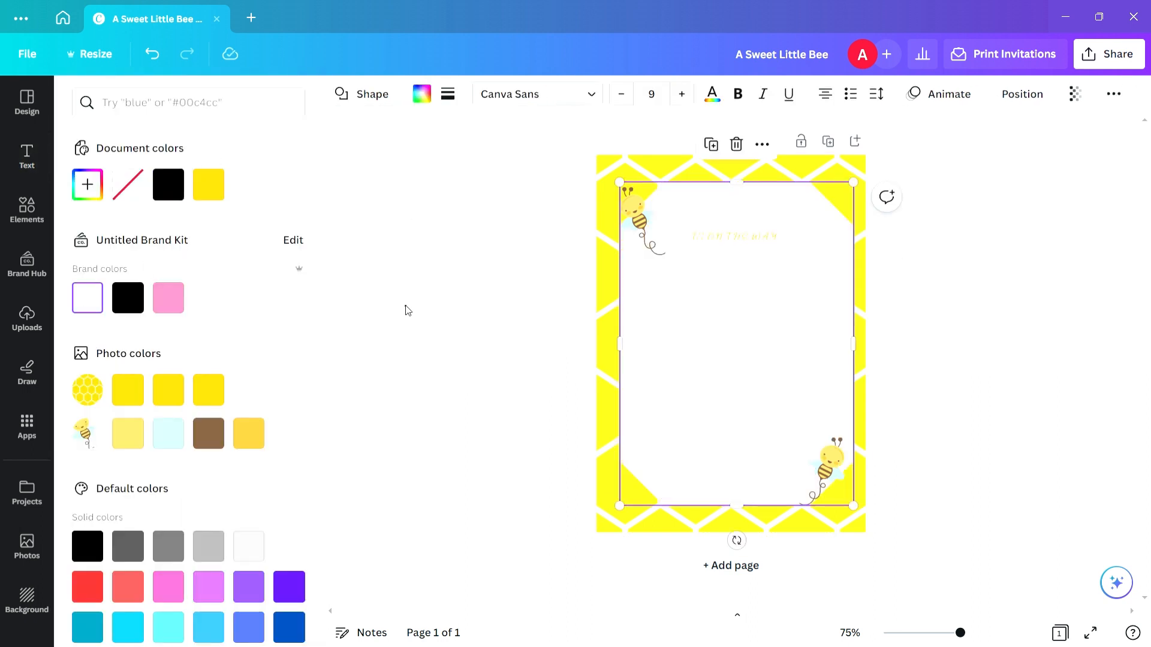
# Set the color of the "A Sweet Little Bee" heading to black.
pyautogui.click(712, 216)
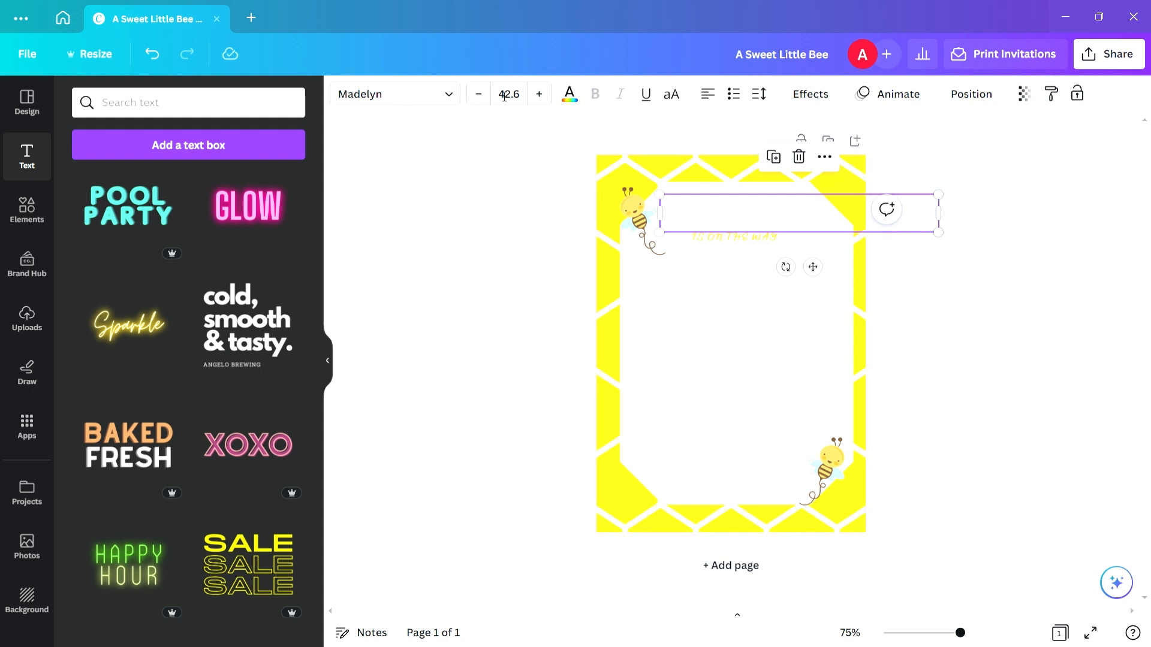
pyautogui.click(569, 94)
pyautogui.click(128, 184)
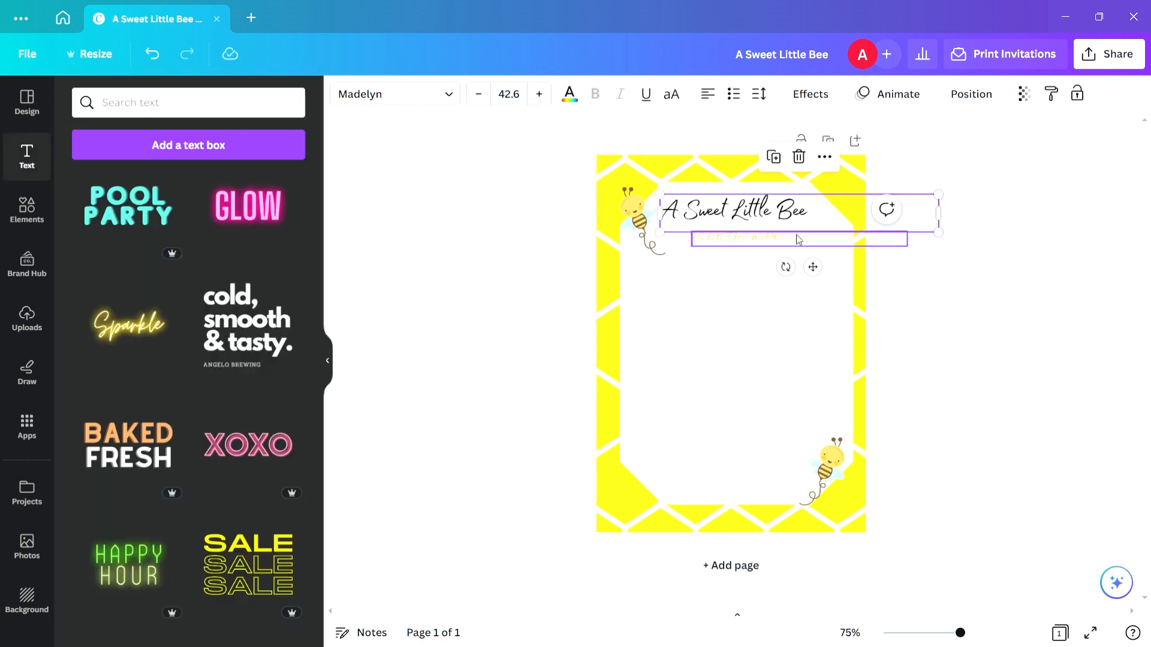
# Recolor the "Please join us for a" text with the light blue from the bee photo colors.
pyautogui.click(757, 266)
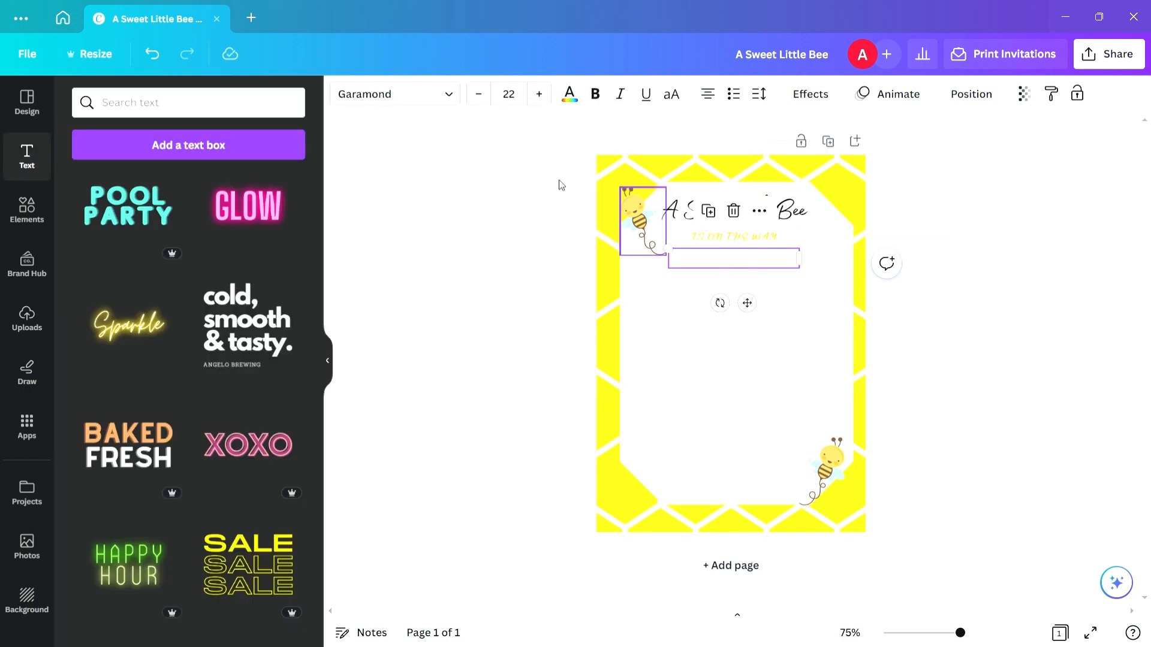
pyautogui.click(569, 96)
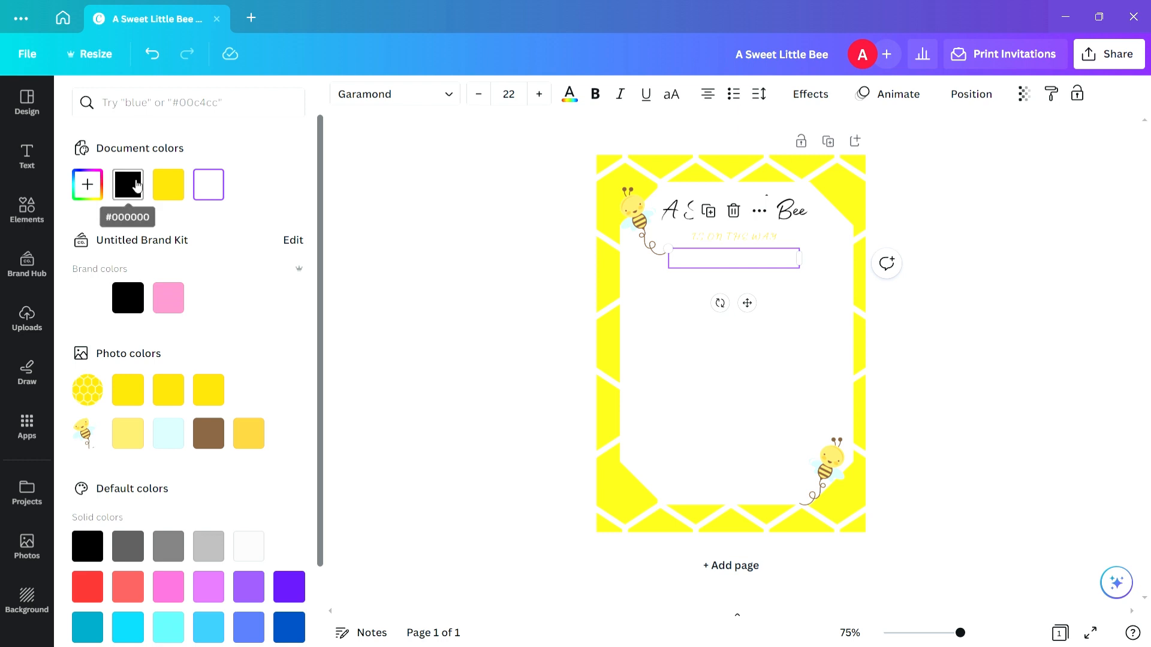
pyautogui.click(168, 433)
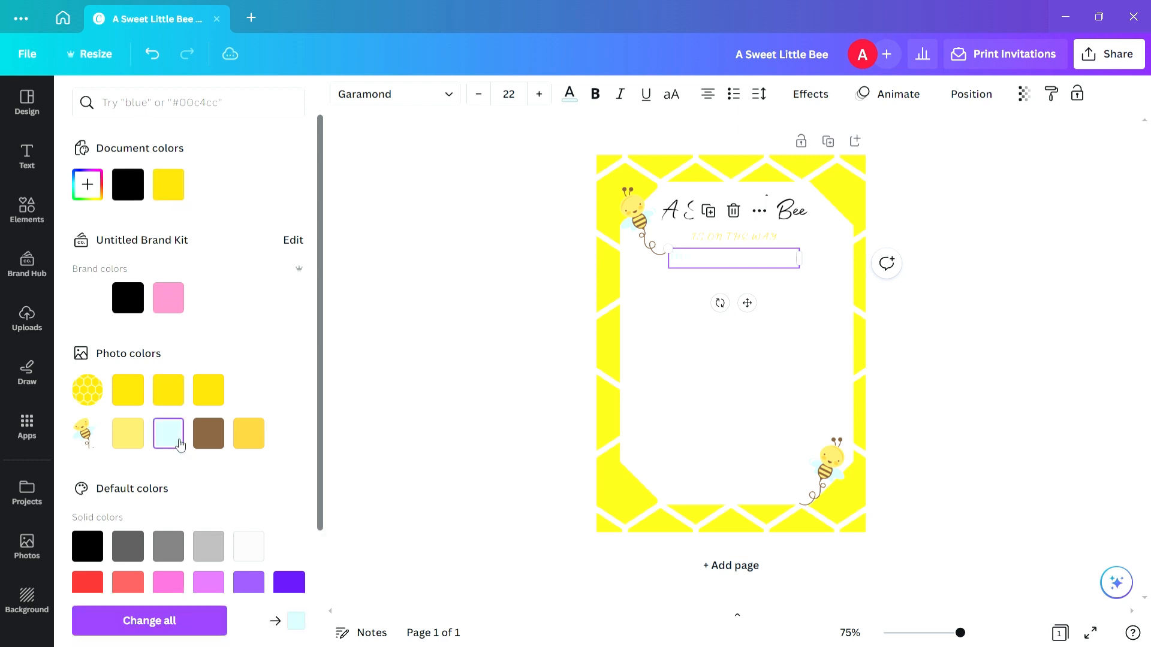
pyautogui.click(490, 331)
# Set the "BABY SHOWER" text color to black and move the text slightly up.
pyautogui.click(771, 294)
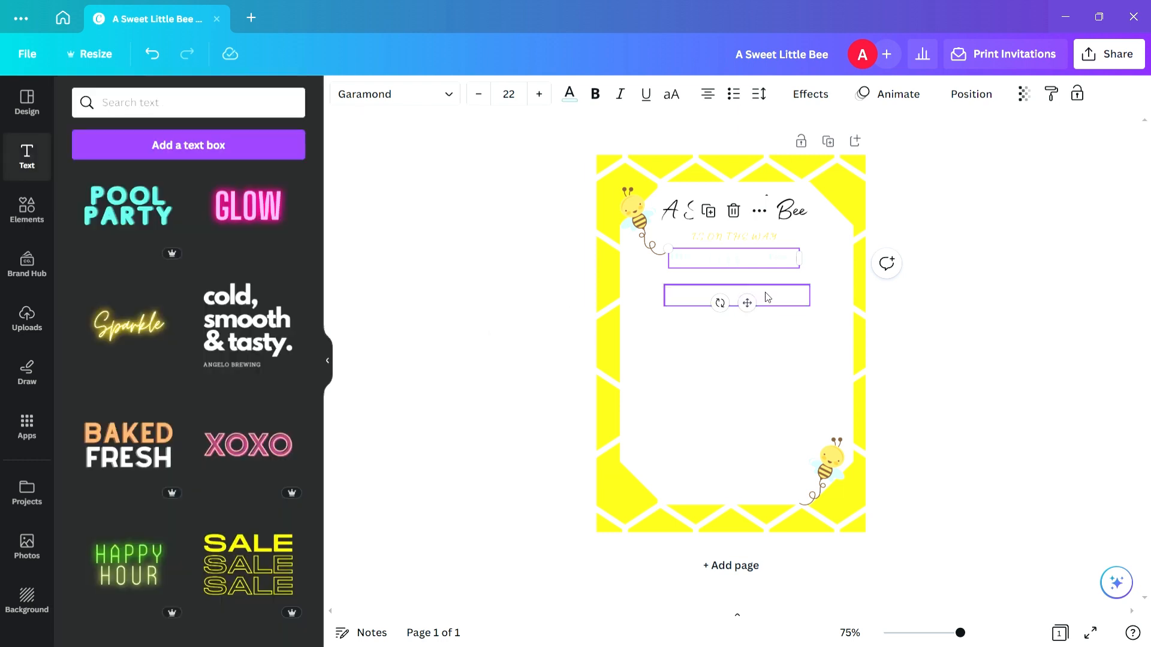
pyautogui.click(570, 94)
pyautogui.click(132, 193)
pyautogui.click(516, 249)
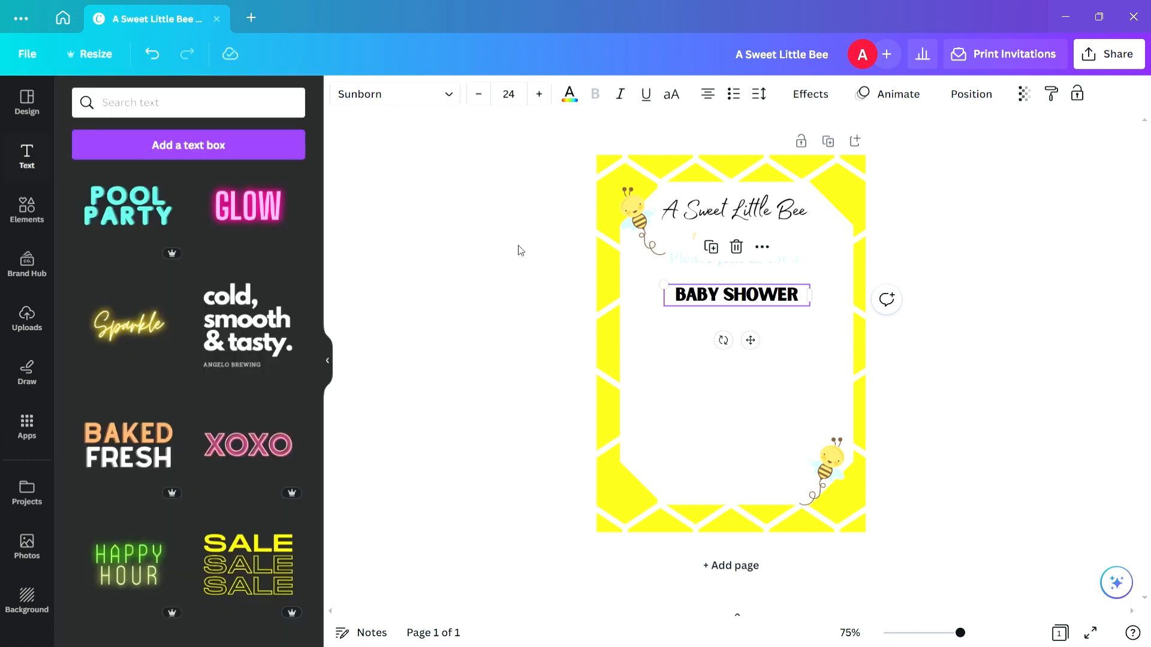
pyautogui.moveTo(725, 292); pyautogui.dragTo(725, 287)
pyautogui.click(573, 281)
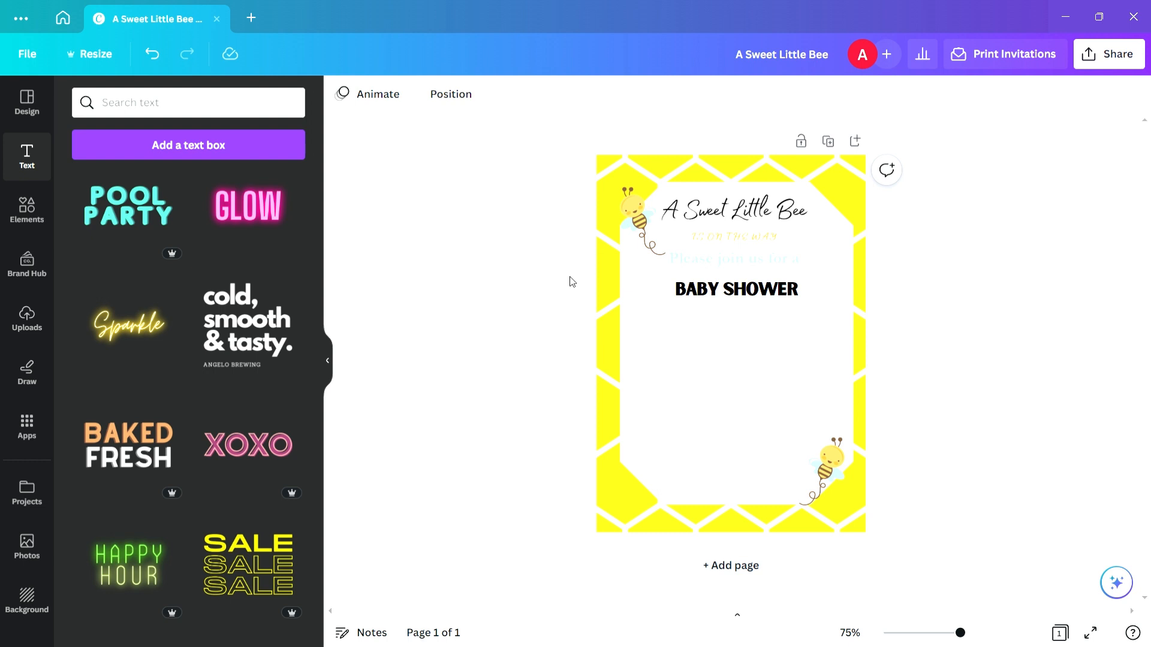
# Add the "Sparkle" neon text style, replace its text with the honoree's first name, and place it just below "BABY SHOWER".
pyautogui.click(126, 347)
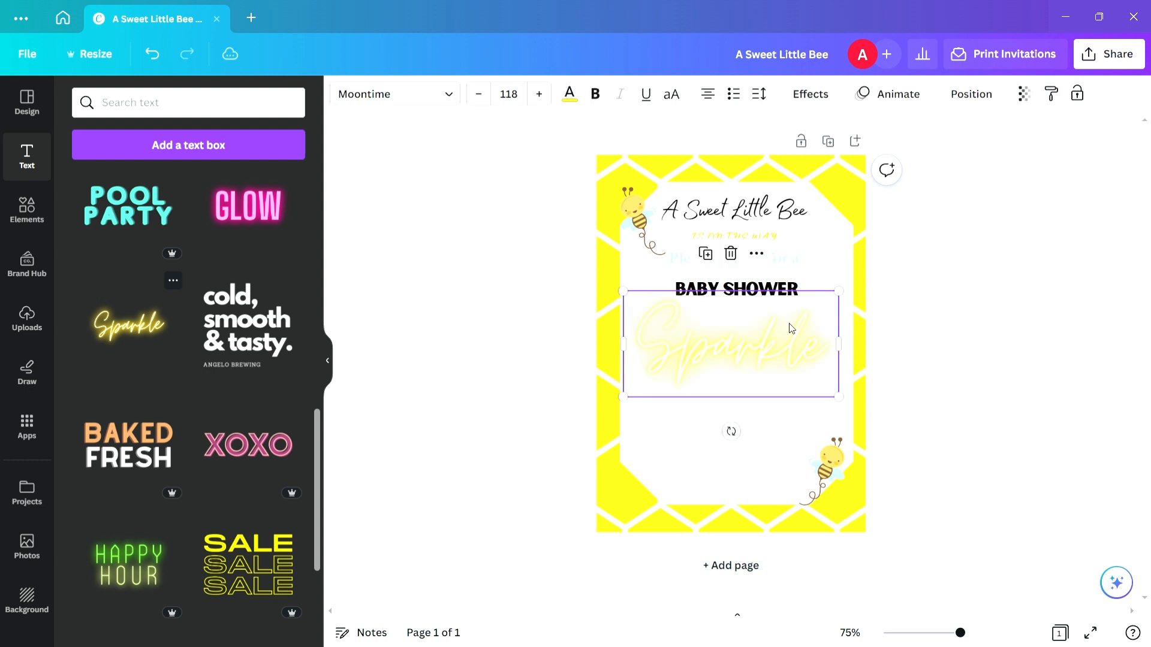
pyautogui.doubleClick(736, 354)
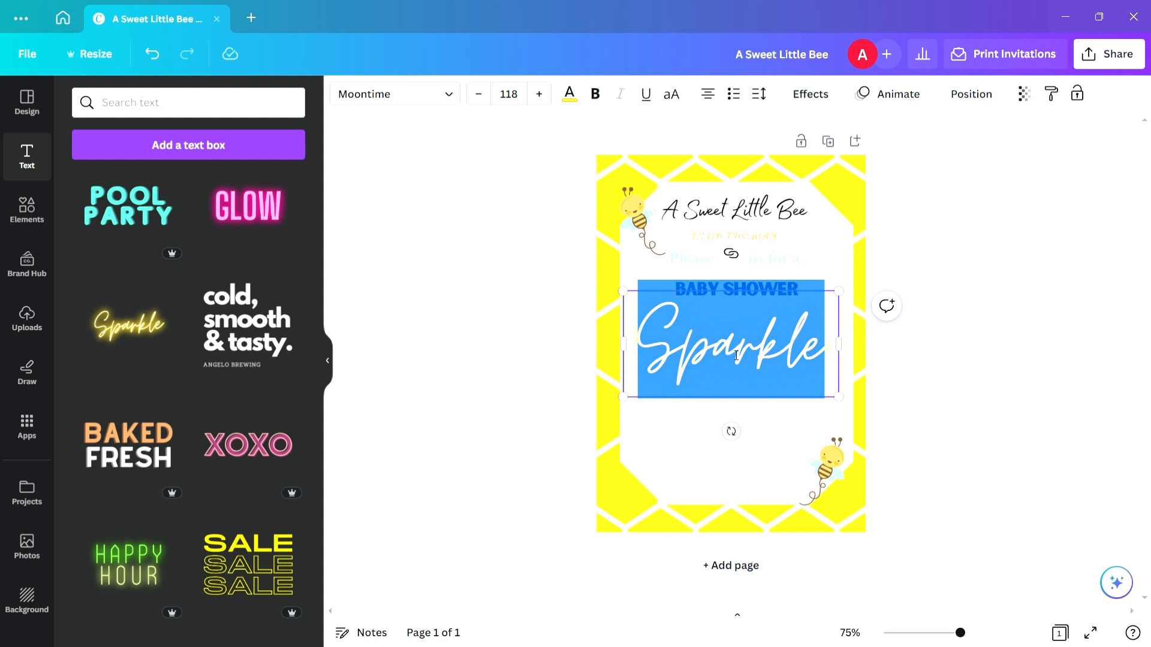
pyautogui.write('aMAND')
pyautogui.press('BackSpace')
pyautogui.press('BackSpace')
pyautogui.press('BackSpace')
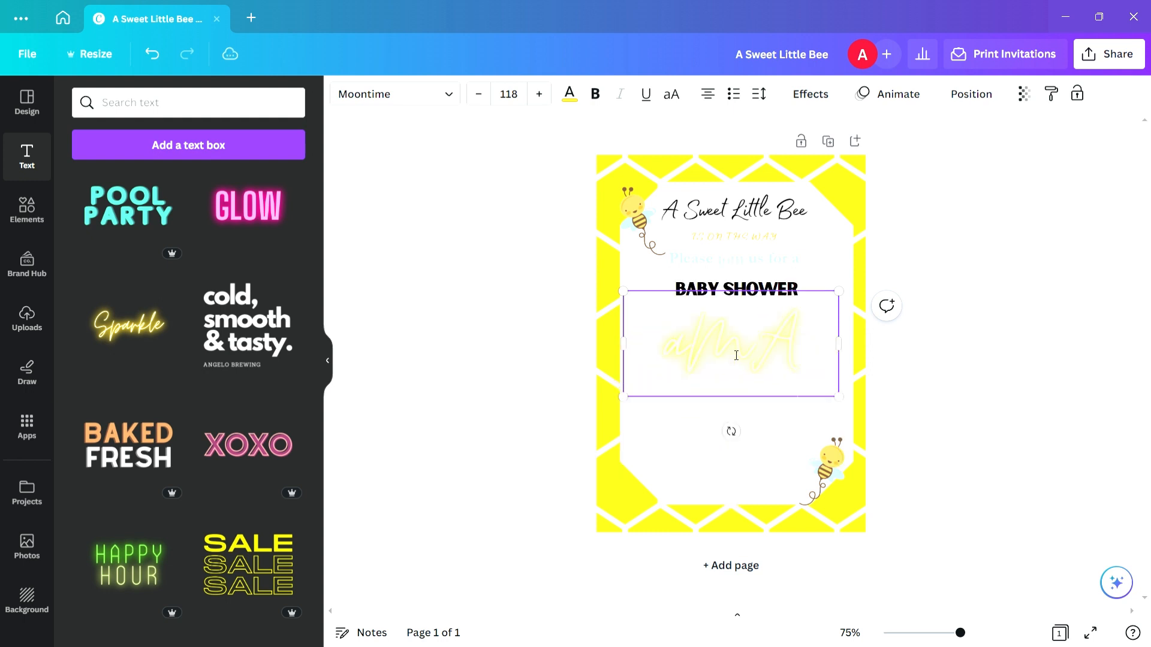
pyautogui.write('Amanda')
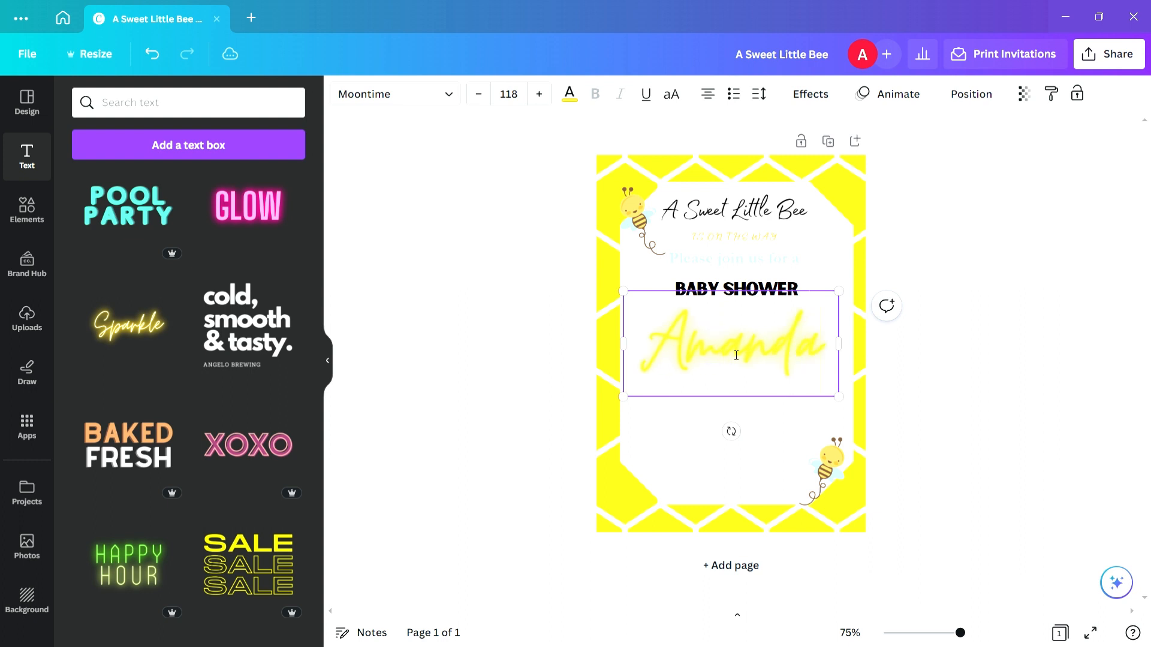
pyautogui.click(982, 327)
pyautogui.click(826, 349)
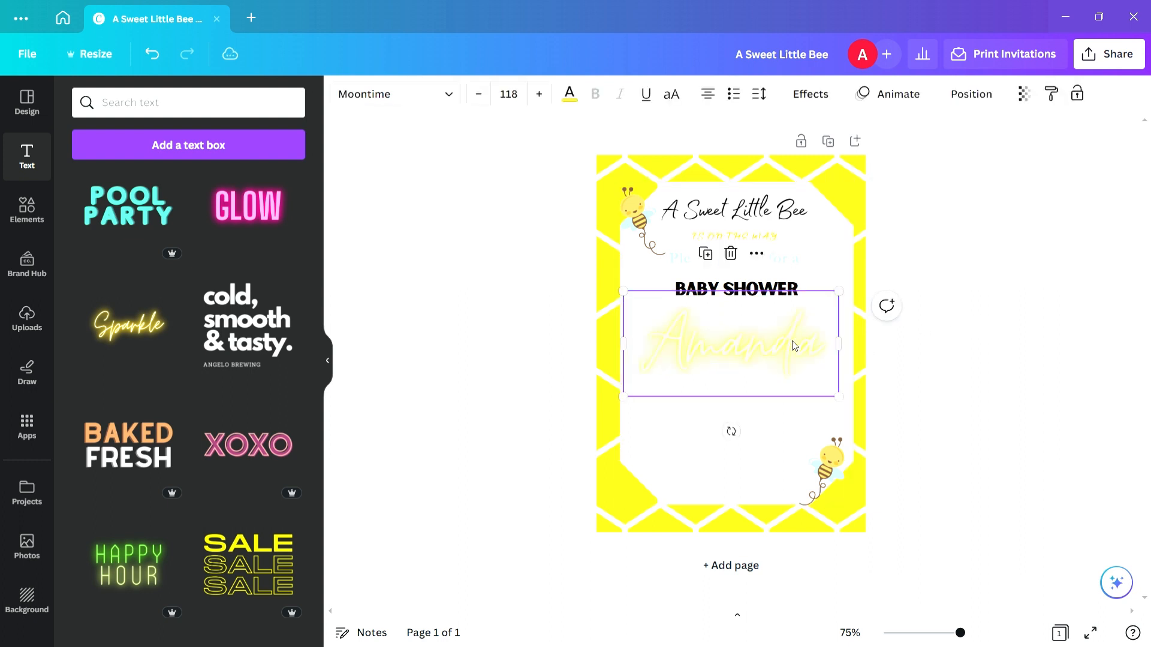
pyautogui.moveTo(795, 346); pyautogui.dragTo(794, 351)
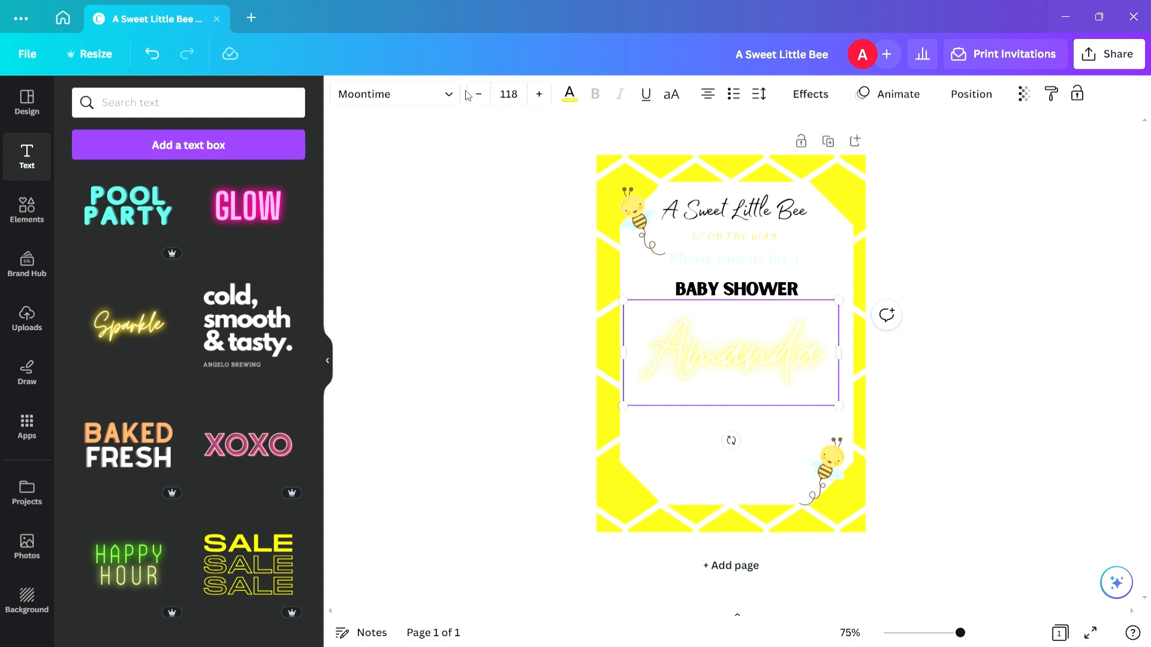
# Recolor the honoree's name with the light yellow from the bee photo colors after trying the honeycomb yellows.
pyautogui.click(568, 96)
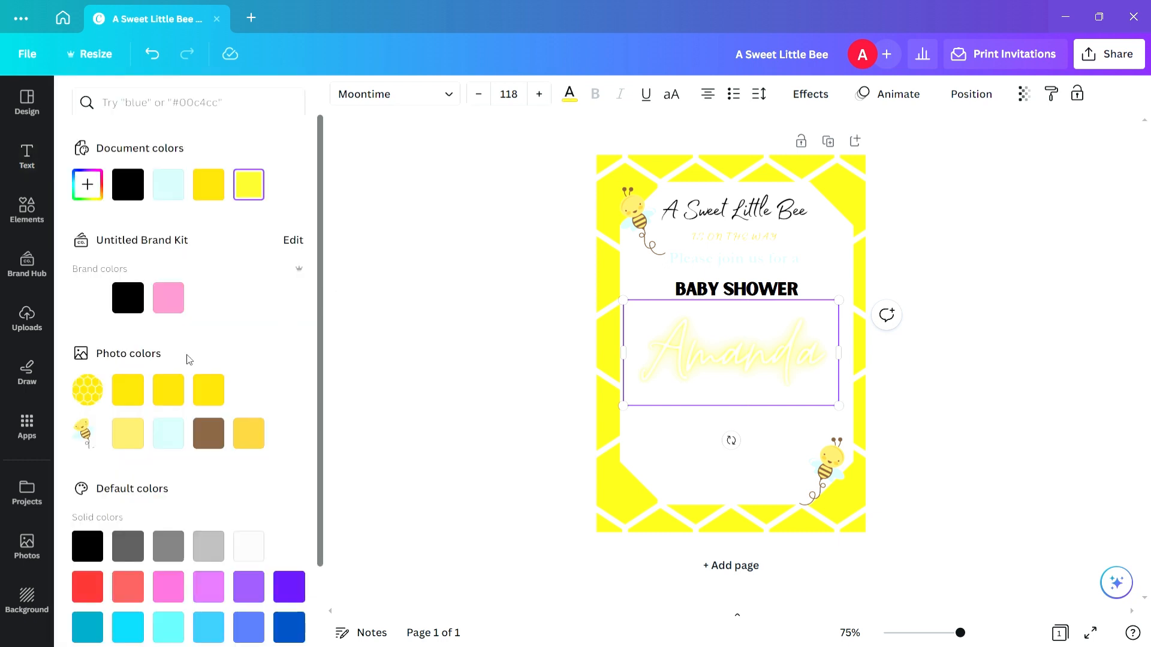
pyautogui.click(172, 392)
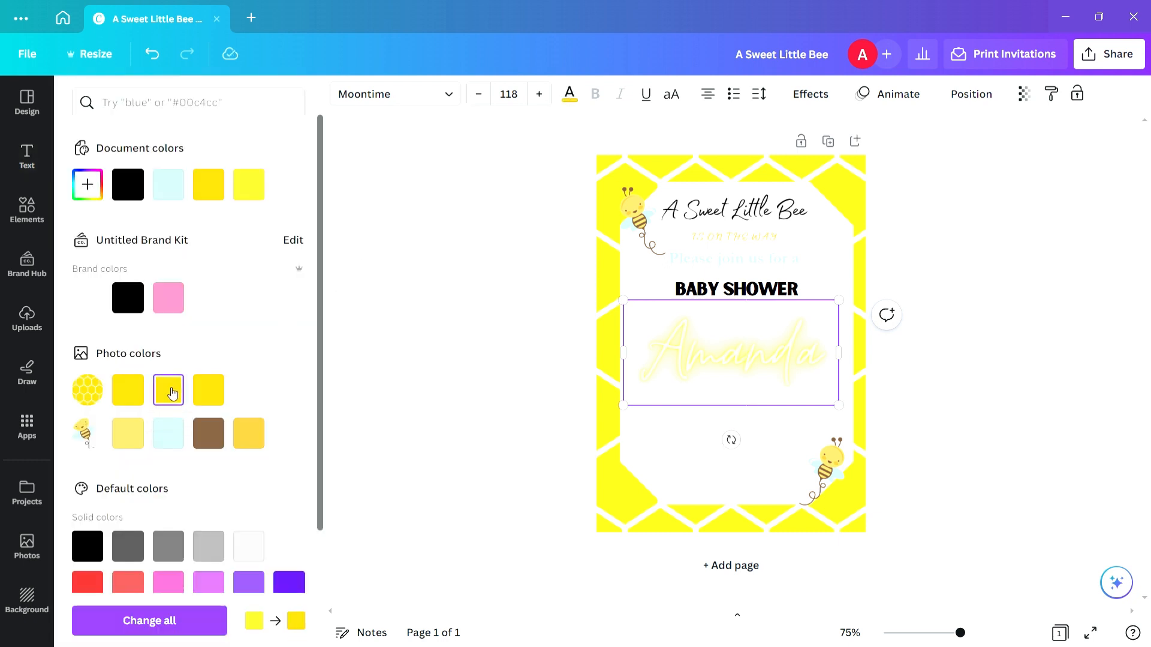
pyautogui.click(130, 399)
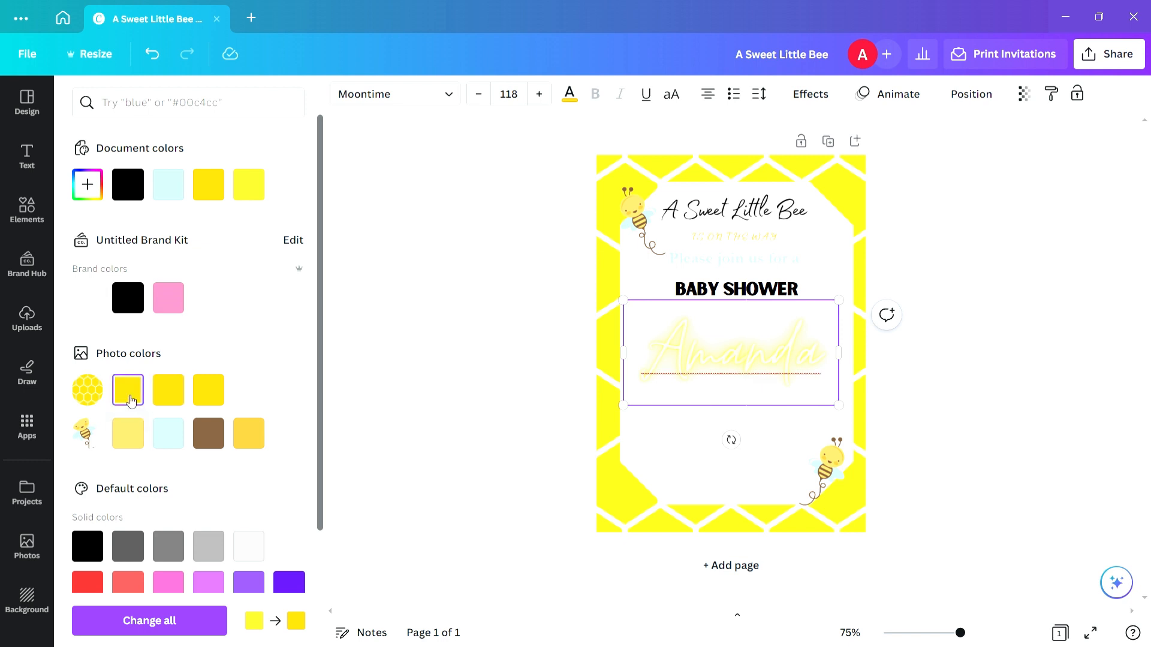
pyautogui.click(134, 439)
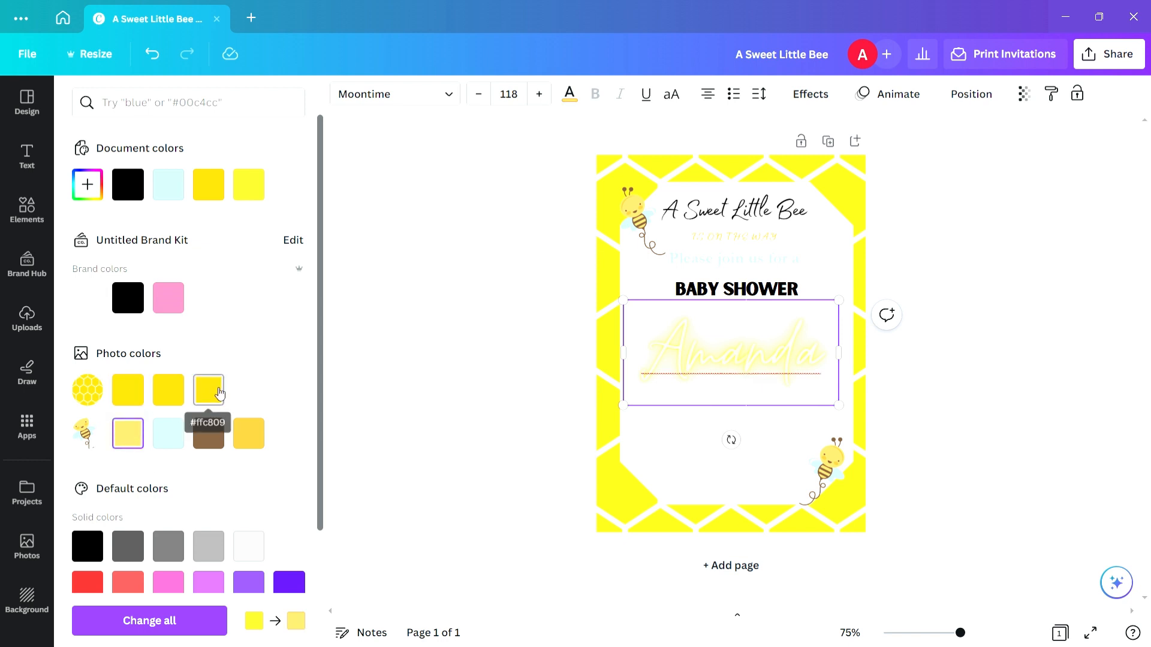
pyautogui.click(736, 363)
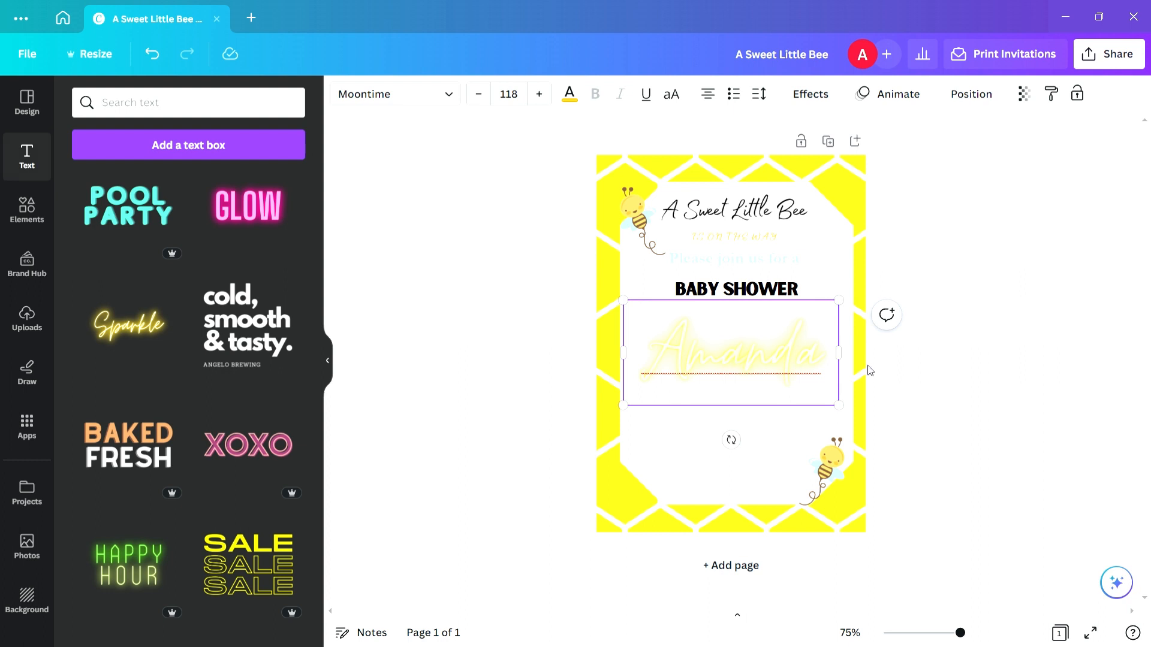
pyautogui.click(923, 369)
# Duplicate the "Please join us for a" text and center the copy directly below "BABY SHOWER".
pyautogui.click(758, 266)
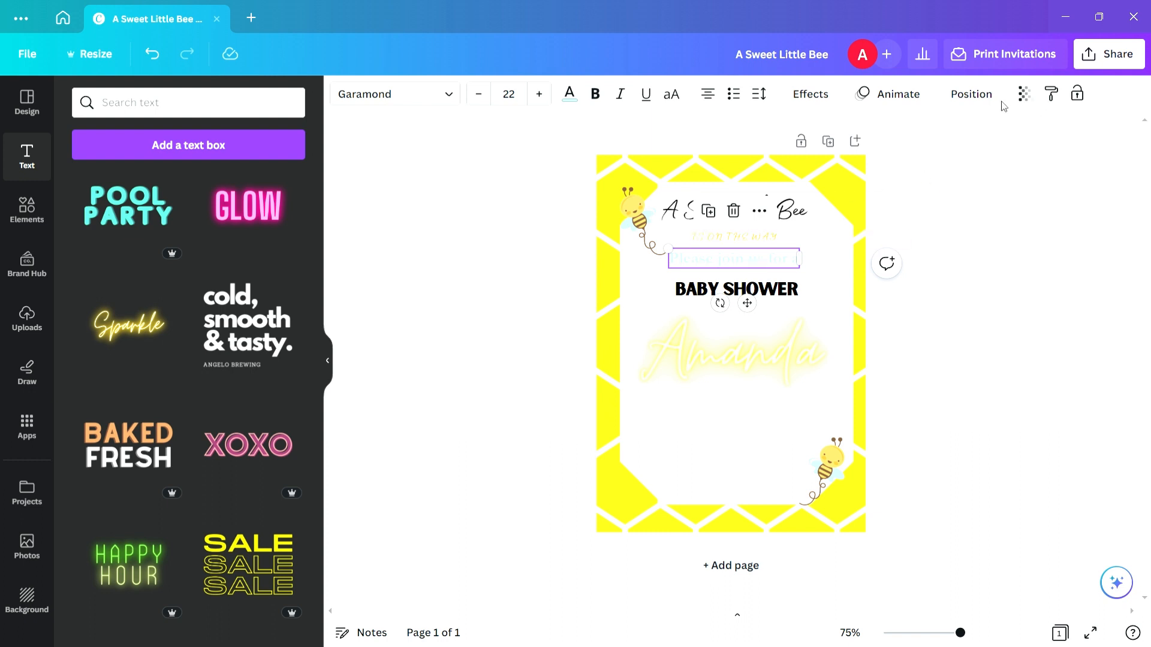
pyautogui.rightClick(758, 264)
pyautogui.click(817, 279)
pyautogui.hotkey('ctrl', 'v')
pyautogui.moveTo(785, 265); pyautogui.dragTo(781, 317)
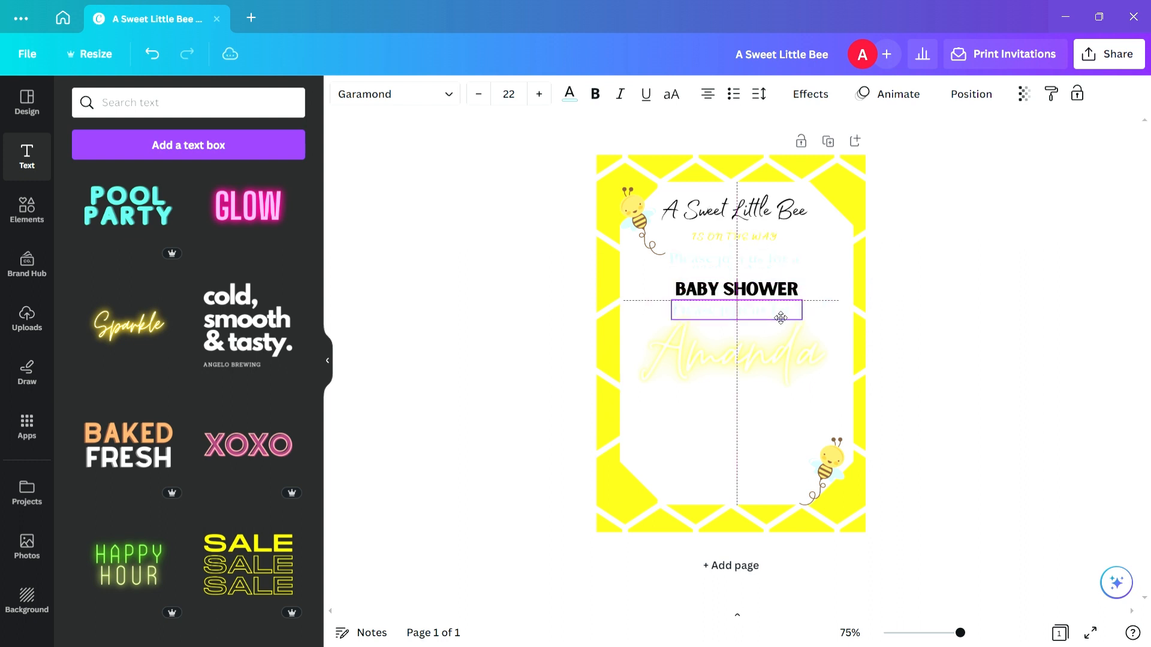
# Replace the wording of the copied text below "BABY SHOWER" with "Honoring".
pyautogui.doubleClick(780, 312)
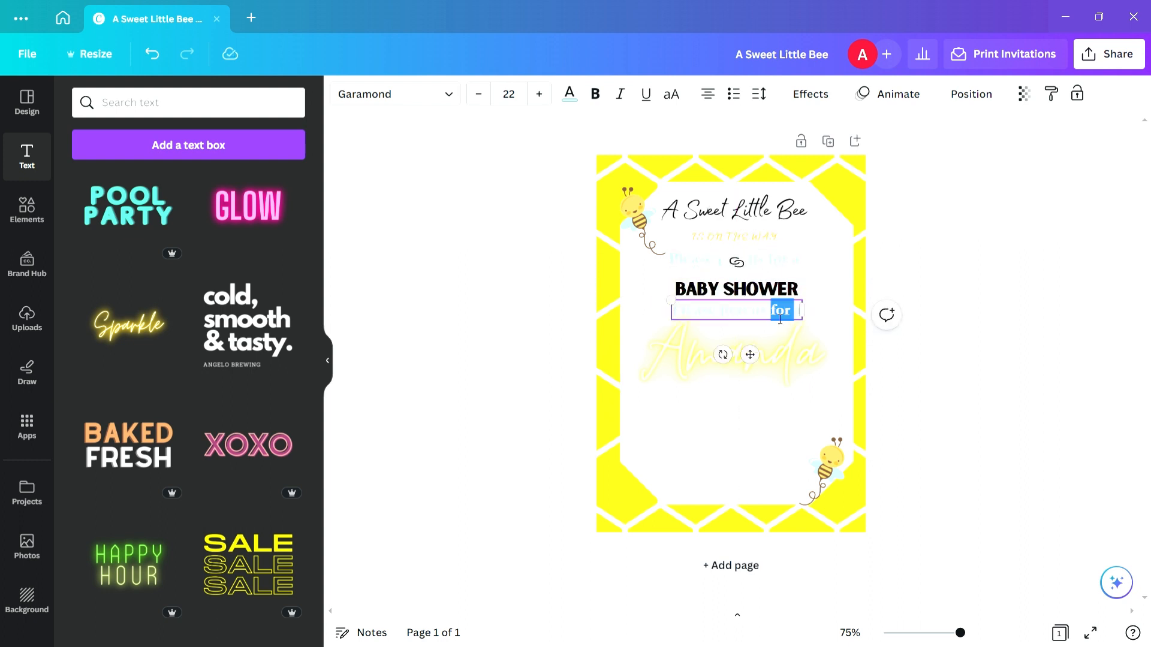
pyautogui.hotkey('ctrl', 'a')
pyautogui.write('IN HO')
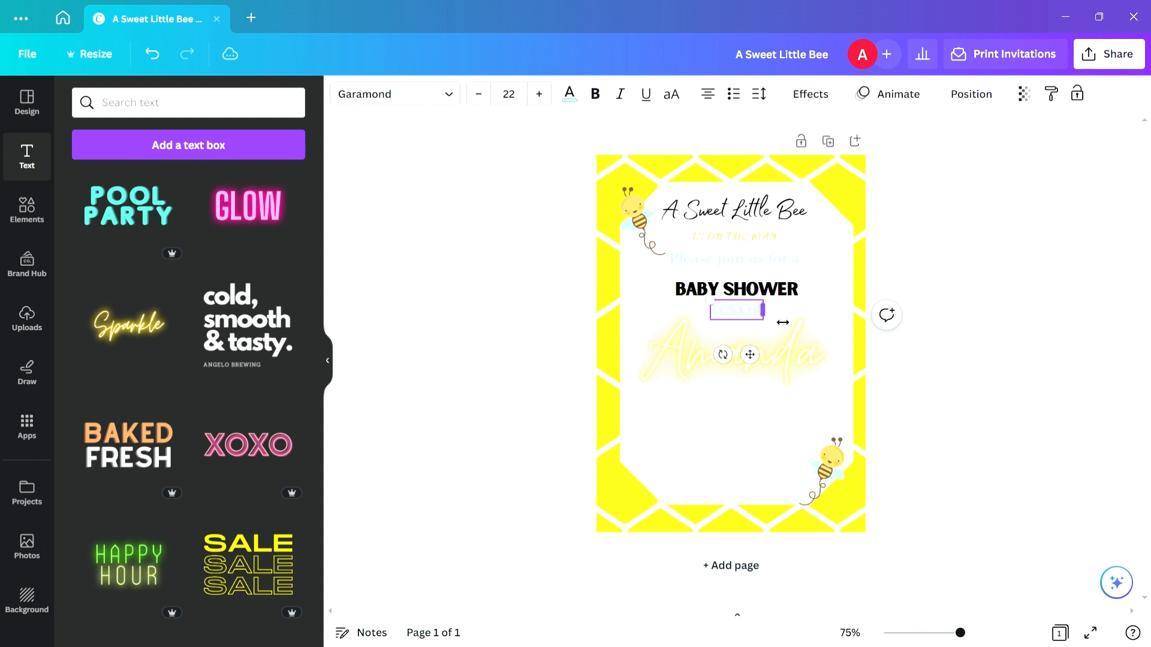
pyautogui.press('BackSpace')
pyautogui.press('BackSpace')
pyautogui.press('BackSpace')
pyautogui.press('BackSpace')
pyautogui.press('BackSpace')
pyautogui.press('BackSpace')
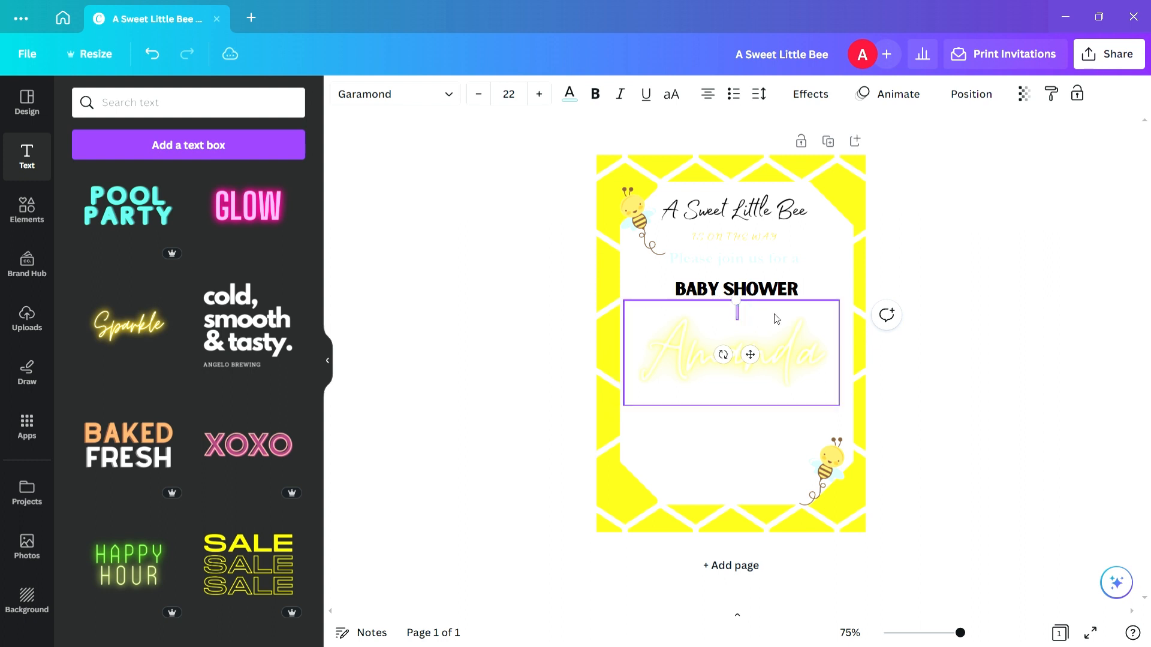
pyautogui.write('Honoring')
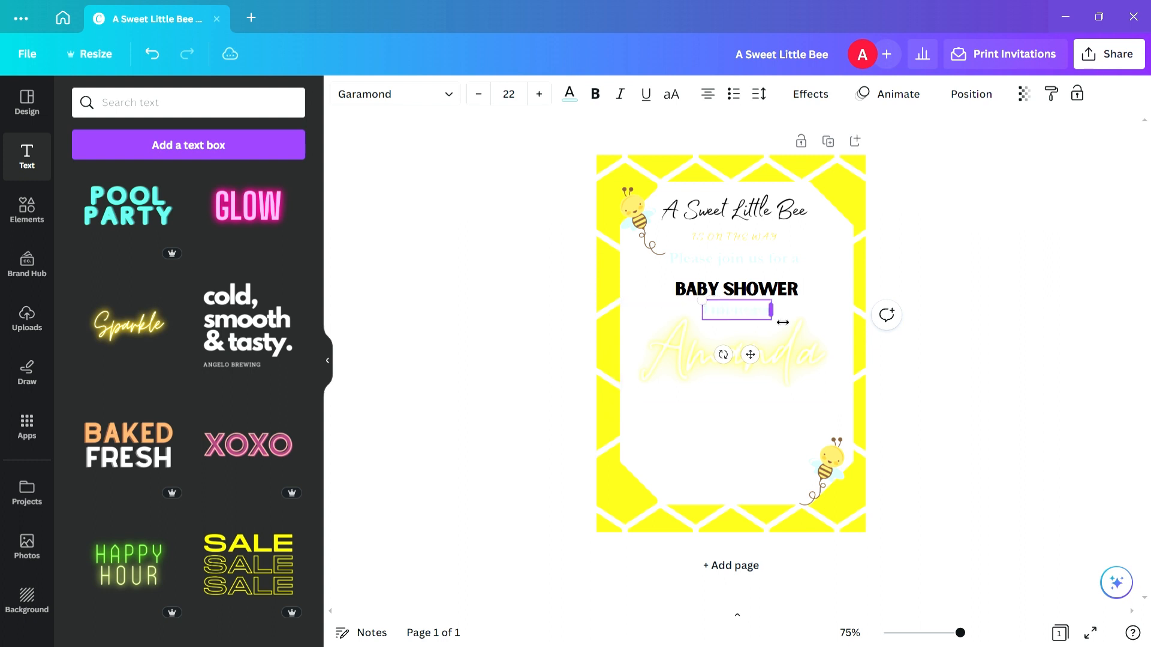
pyautogui.click(874, 377)
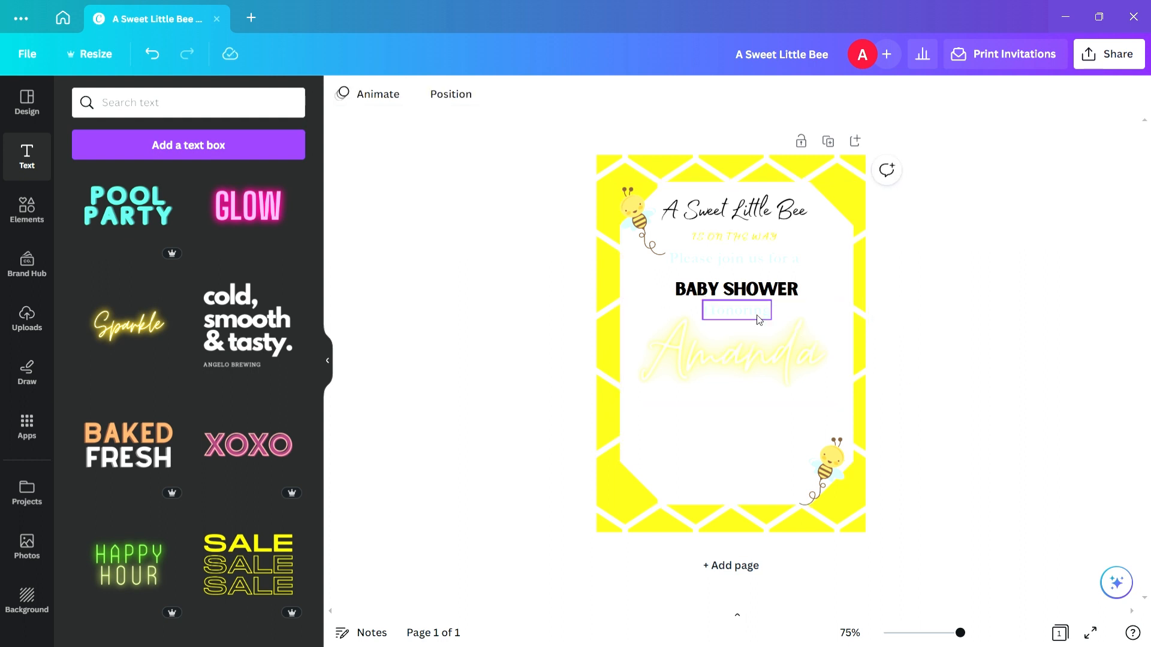
# Set the "Honoring" text to font size 18 and position it between "BABY SHOWER" and the honoree's name.
pyautogui.moveTo(760, 318); pyautogui.dragTo(761, 331)
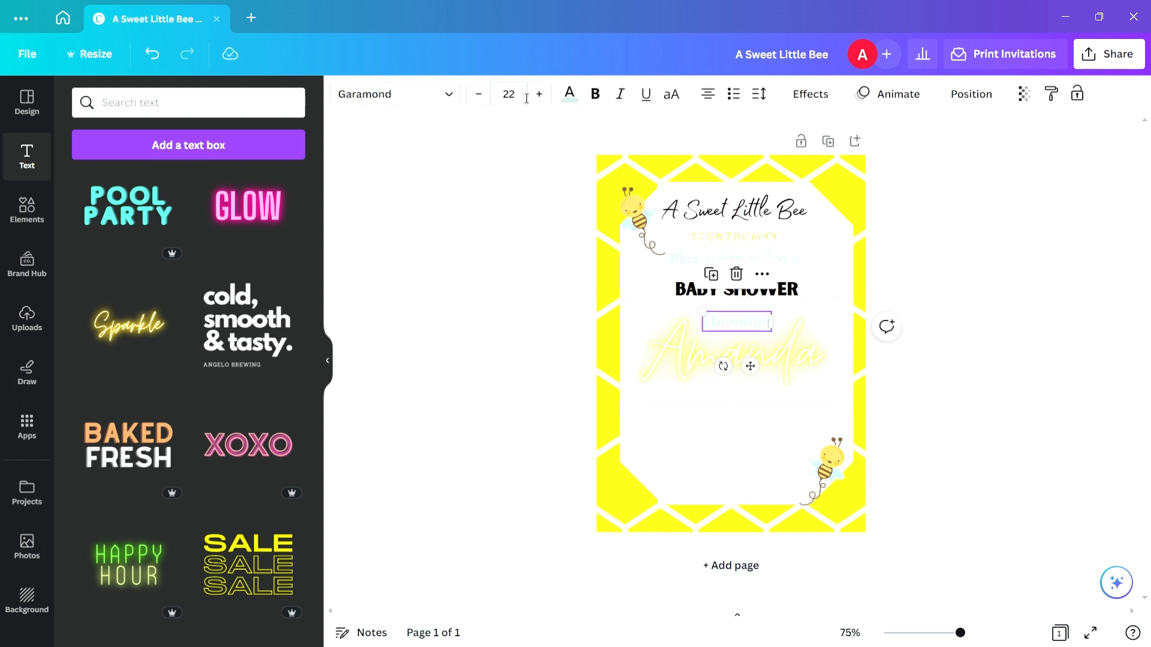
pyautogui.click(508, 94)
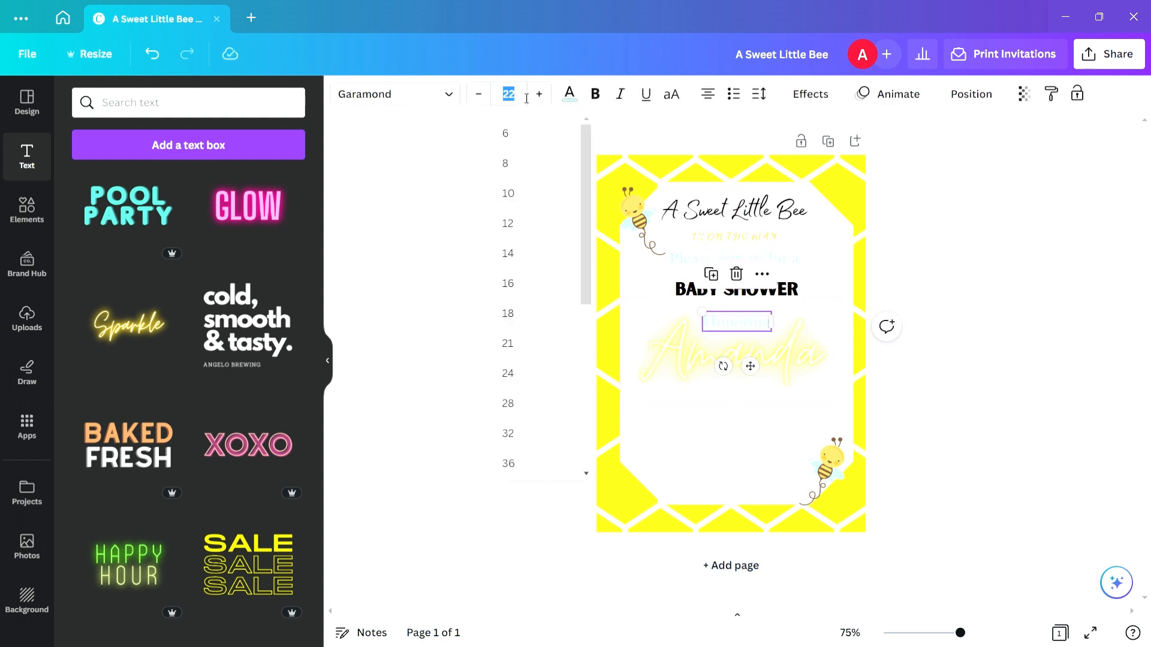
pyautogui.click(522, 315)
pyautogui.click(907, 361)
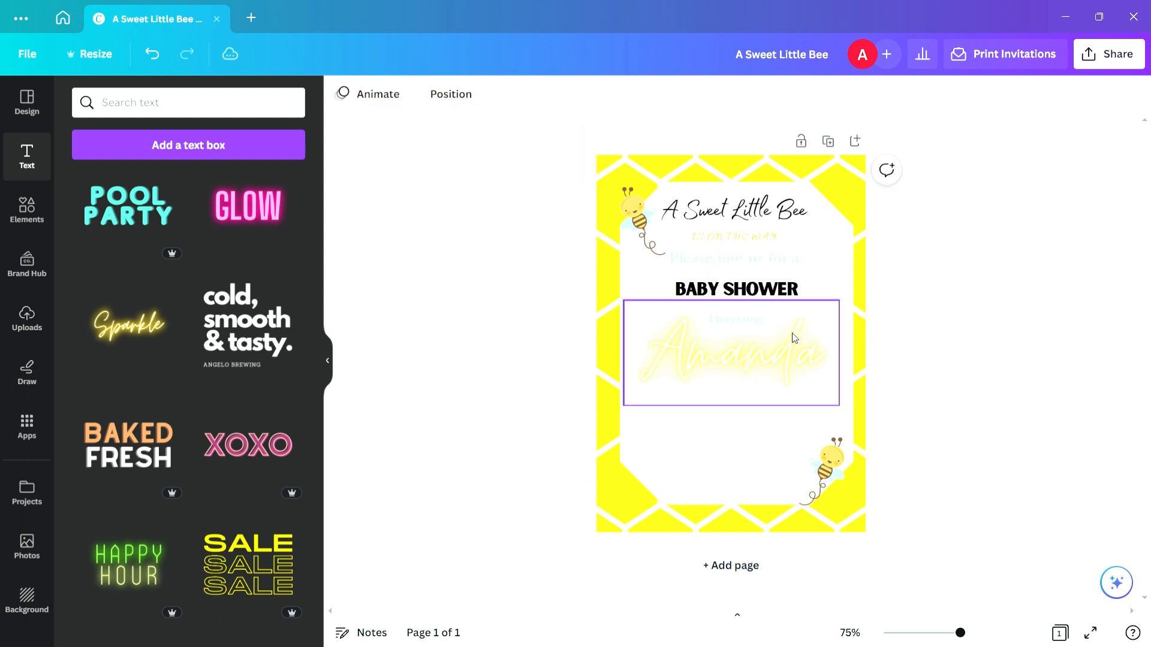
pyautogui.moveTo(736, 324); pyautogui.dragTo(743, 317)
pyautogui.click(1025, 219)
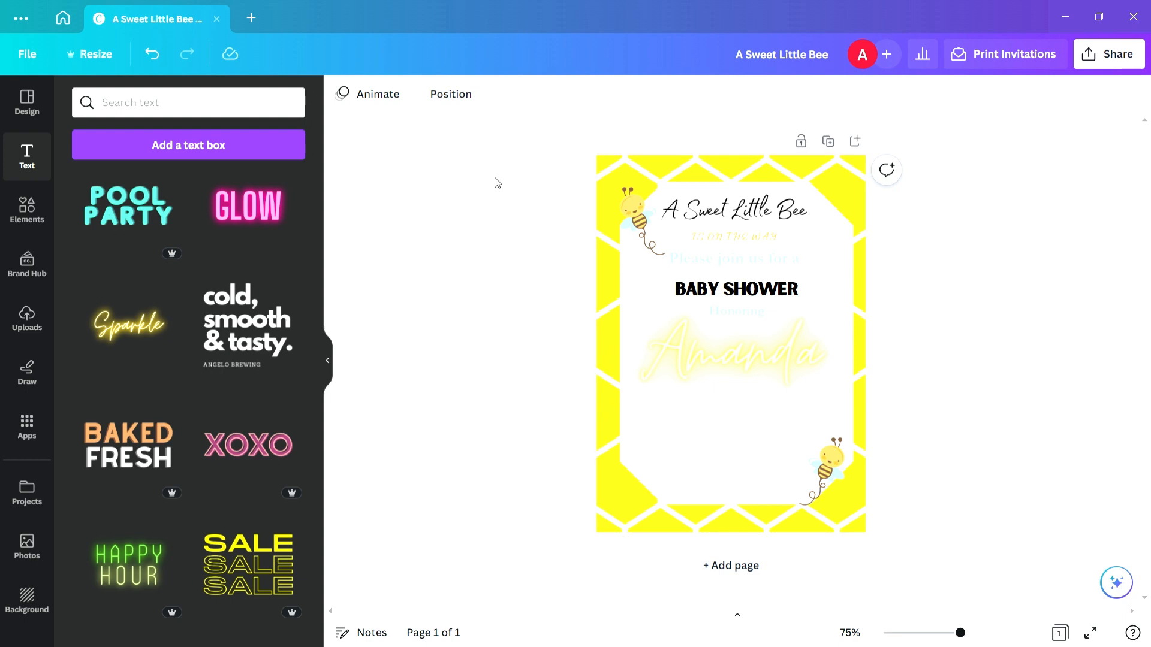
# Add a solid black line from the basic shapes, rotate it vertical, and place it below the honoree's name, slightly left of center.
pyautogui.click(31, 219)
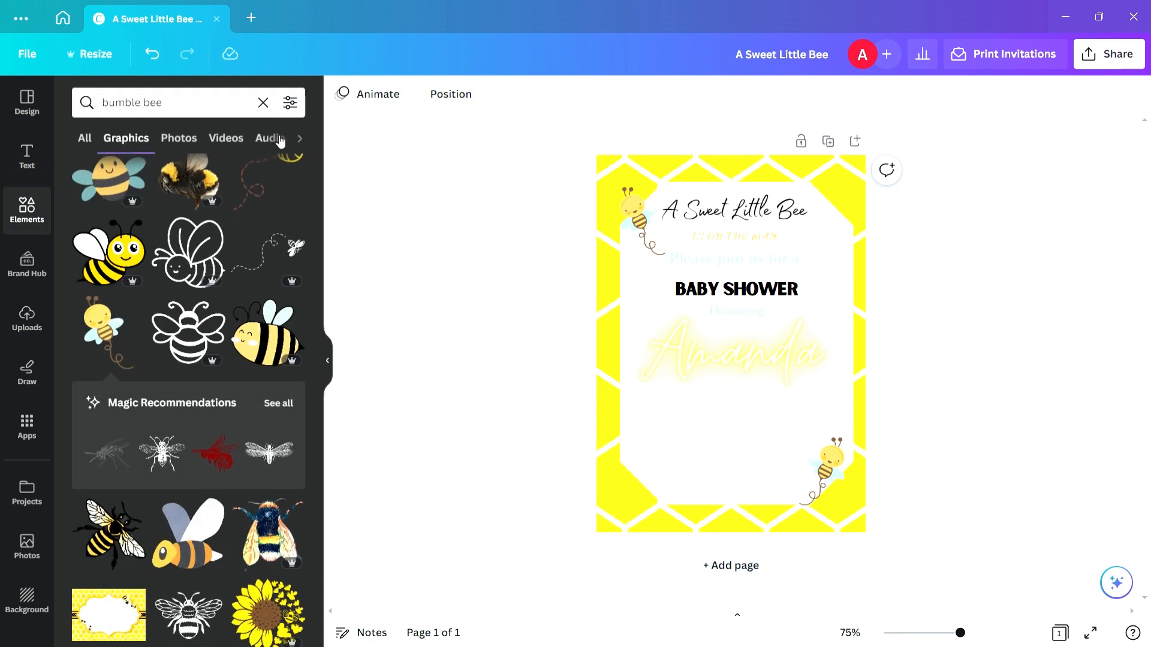
pyautogui.click(264, 106)
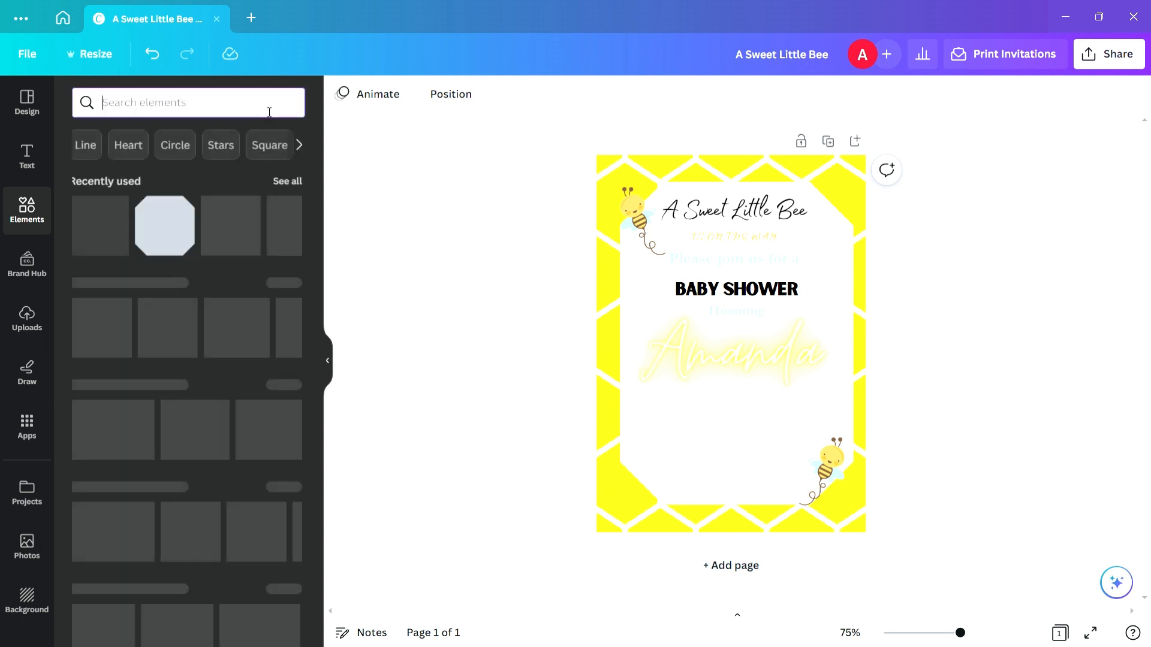
pyautogui.click(287, 285)
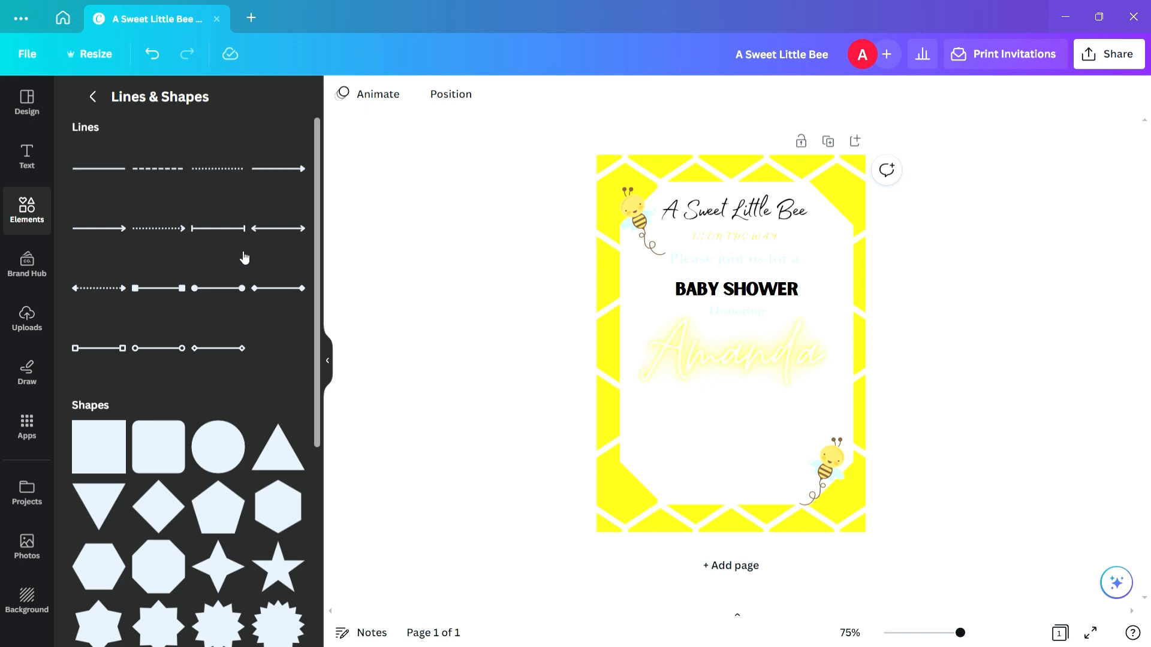
pyautogui.click(114, 174)
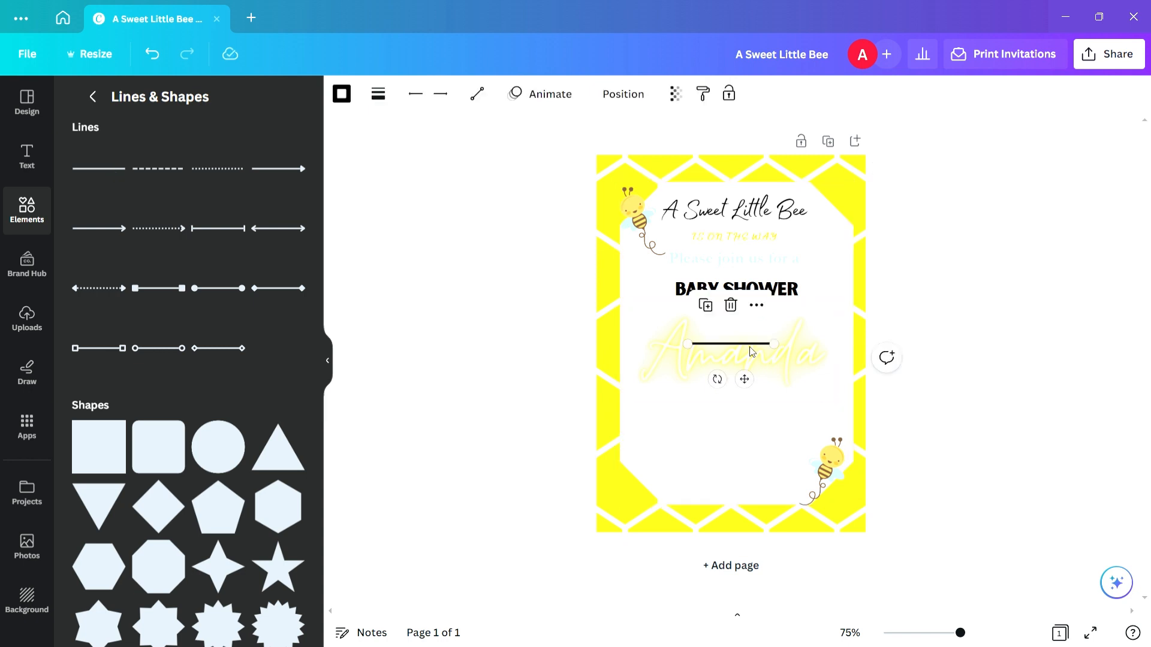
pyautogui.moveTo(740, 346); pyautogui.dragTo(714, 440)
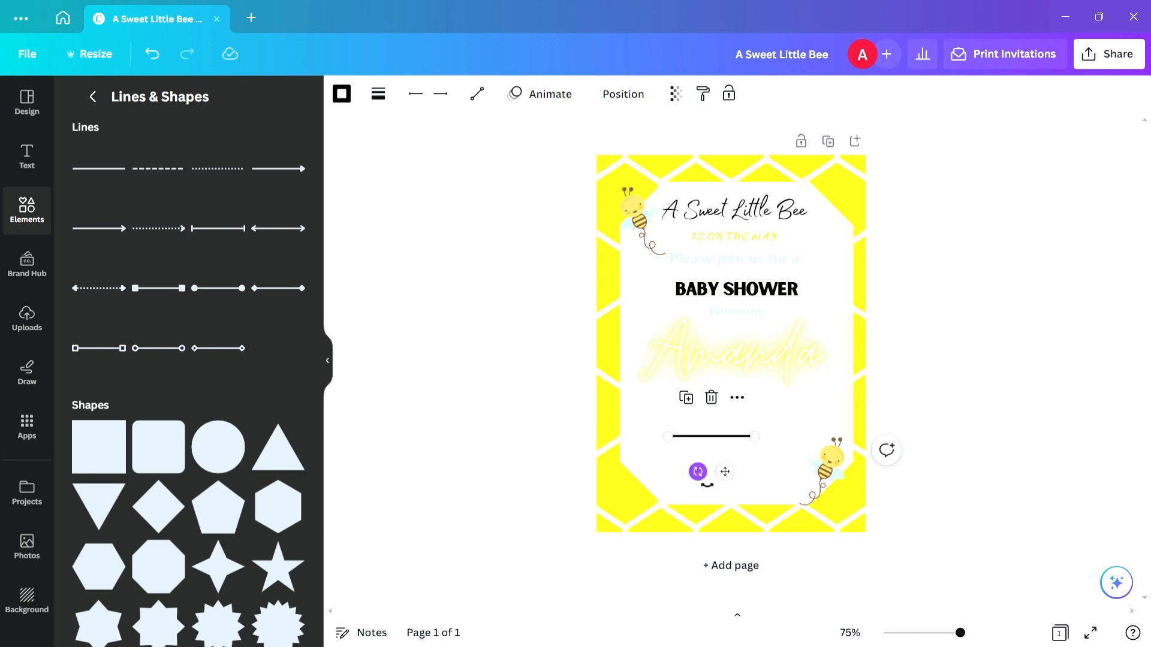
pyautogui.moveTo(707, 484); pyautogui.dragTo(752, 442)
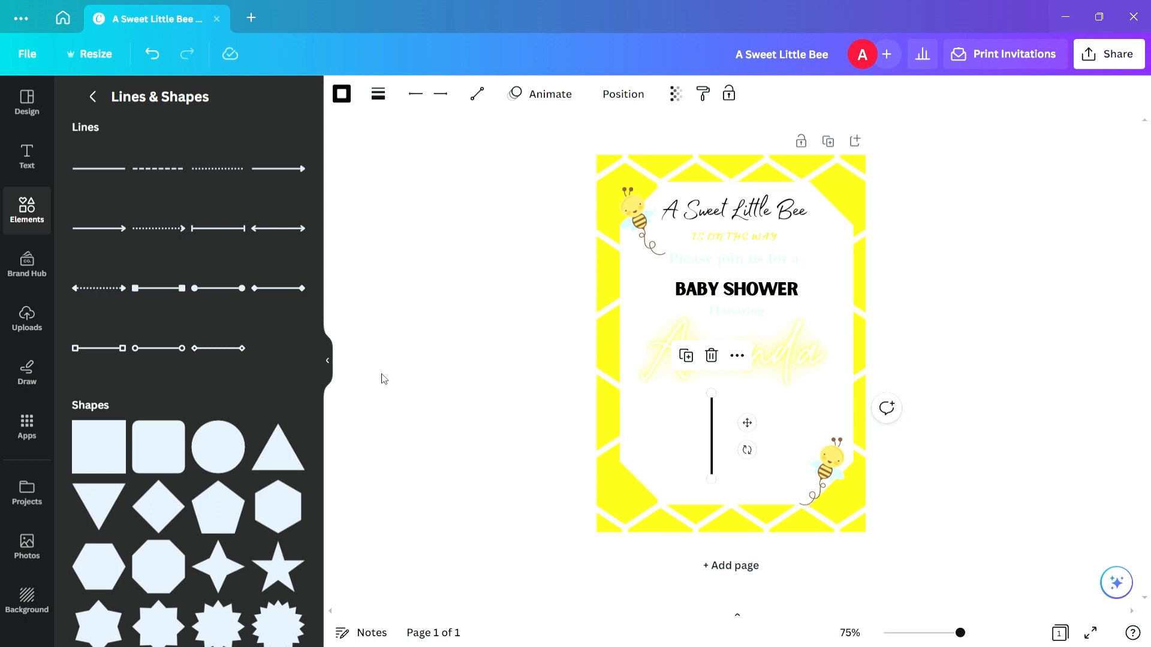
pyautogui.click(432, 262)
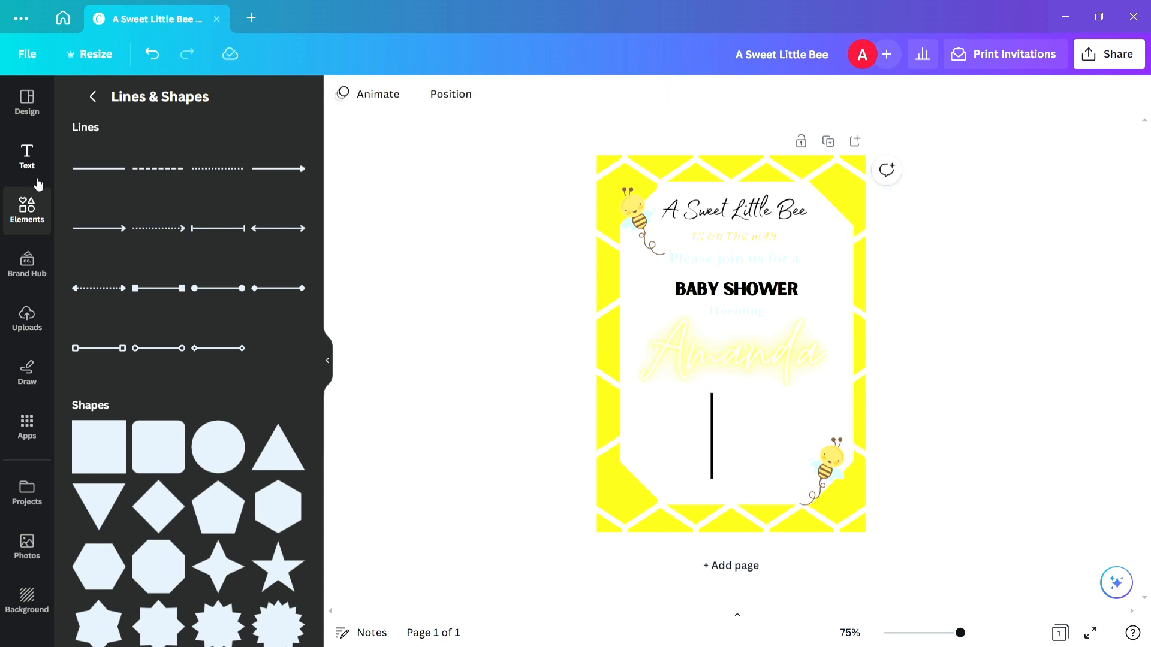
# Add a text box reading "Saturday", rotated to run vertically upward and placed left of the vertical line.
pyautogui.click(27, 156)
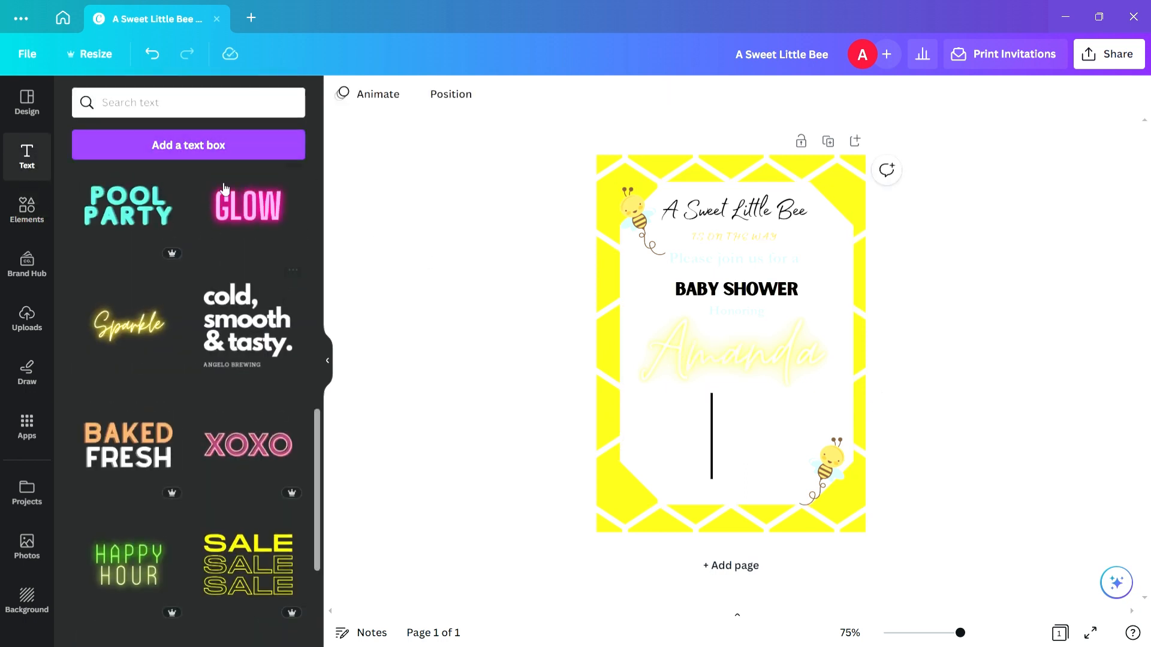
pyautogui.click(241, 158)
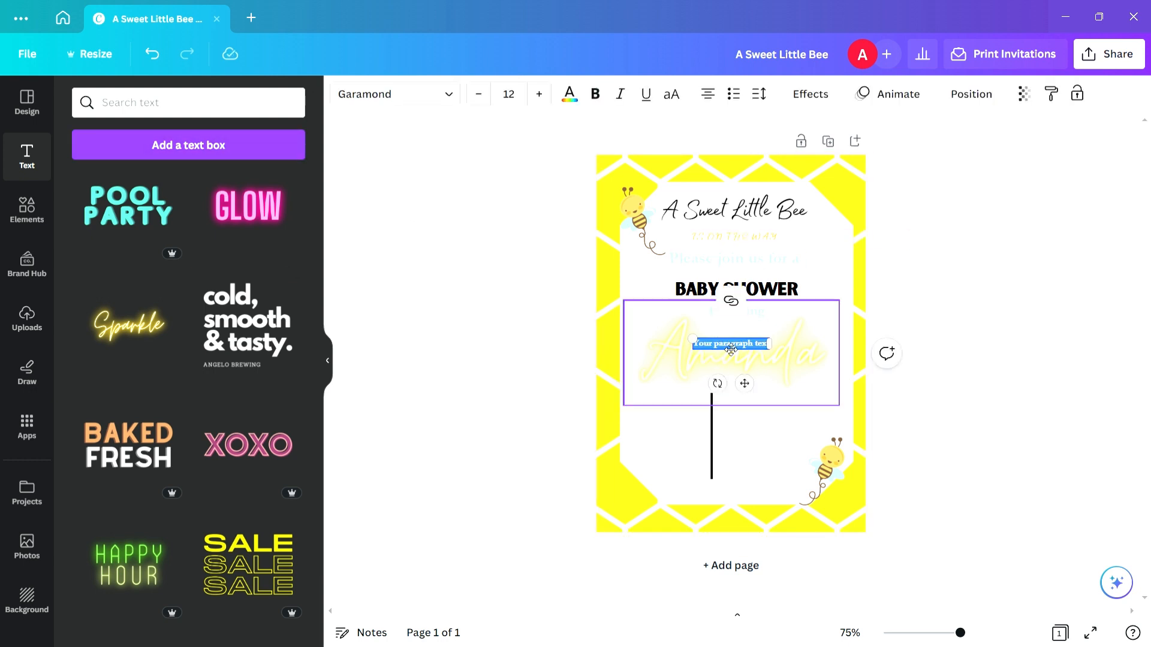
pyautogui.moveTo(745, 384); pyautogui.dragTo(754, 438)
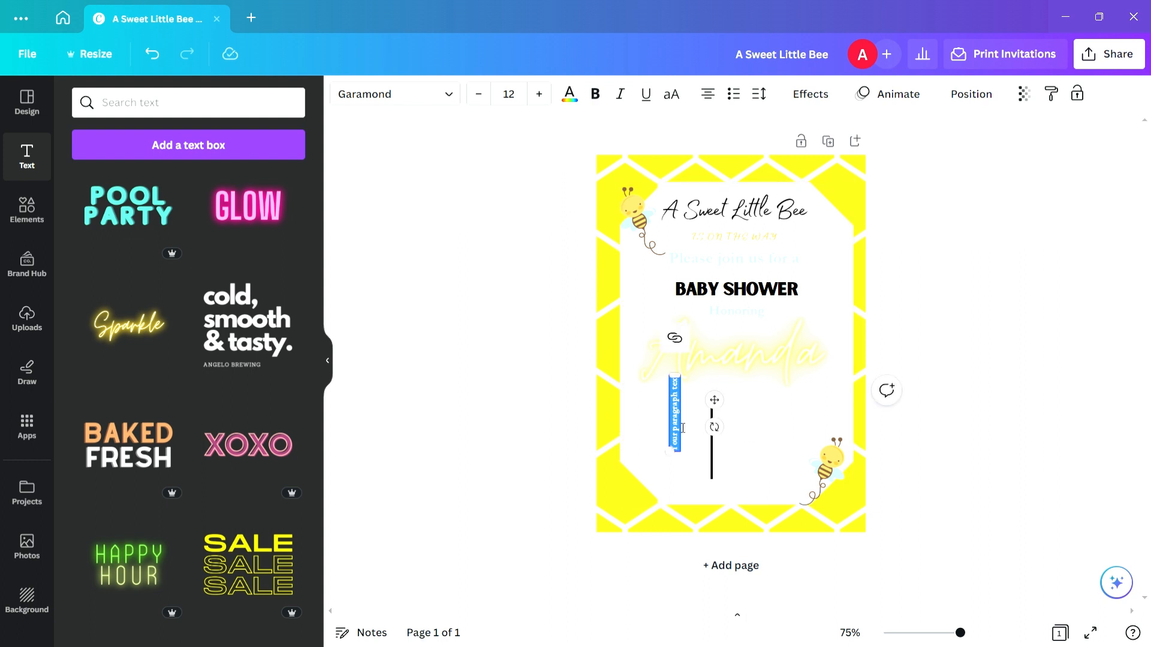
pyautogui.write('s')
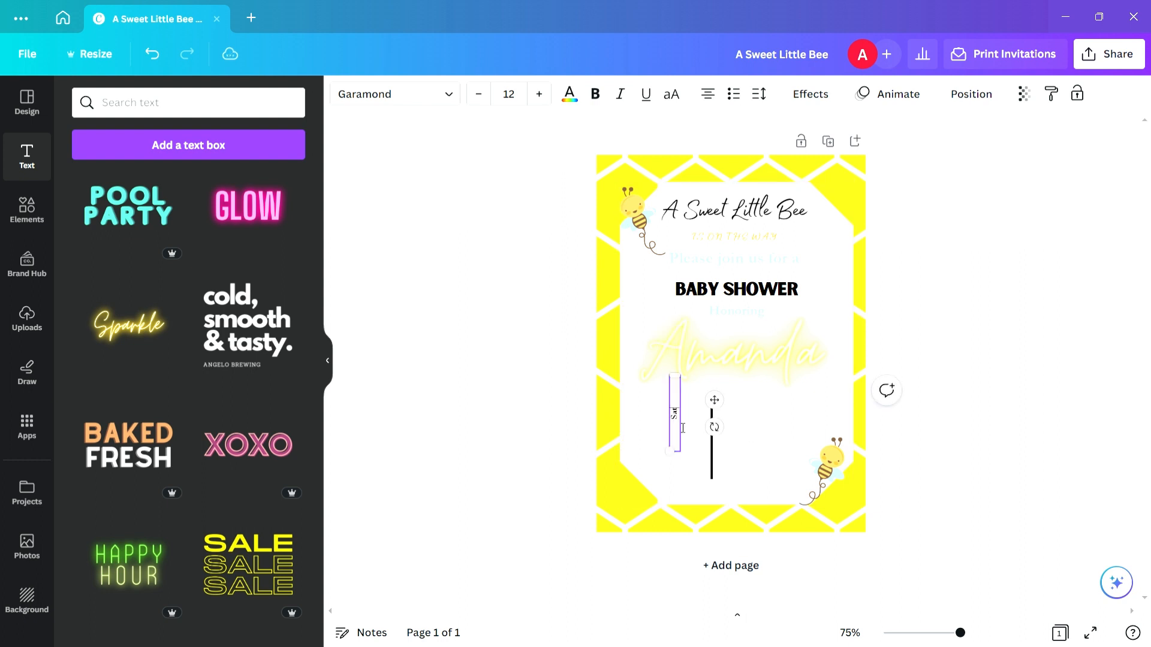
pyautogui.write('aturday')
pyautogui.press('BackSpace')
pyautogui.write('y')
# Change the font of the vertical "Saturday" text to Madelyn.
pyautogui.hotkey('ctrl', 'a')
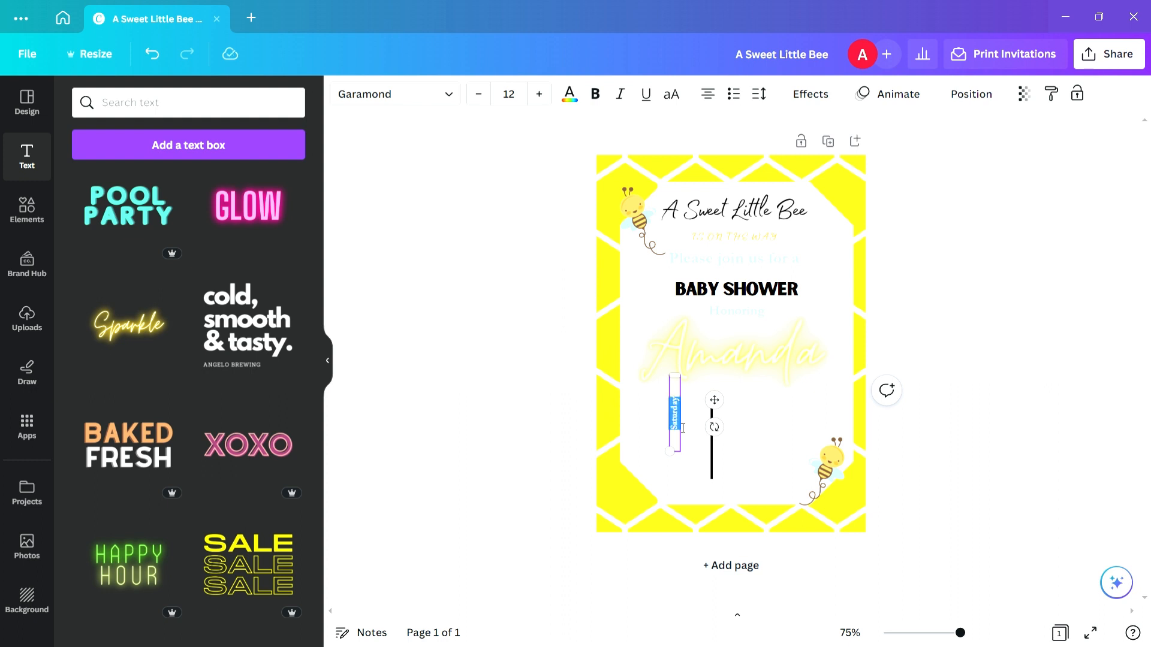
pyautogui.click(459, 94)
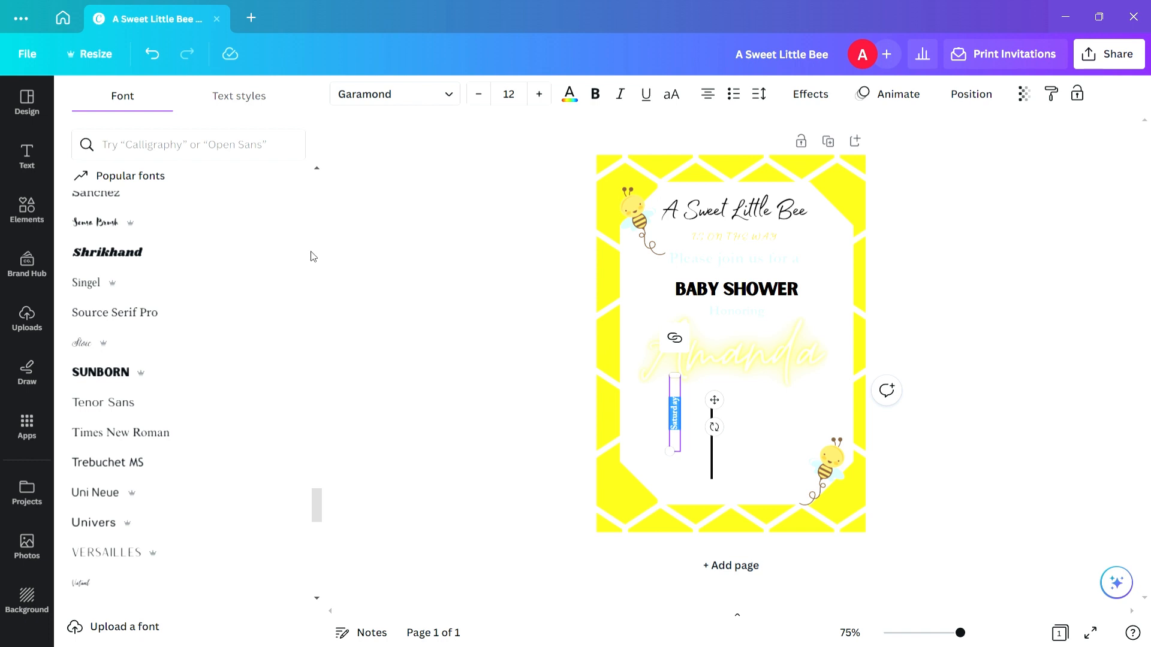
pyautogui.moveTo(346, 503); pyautogui.dragTo(360, 113)
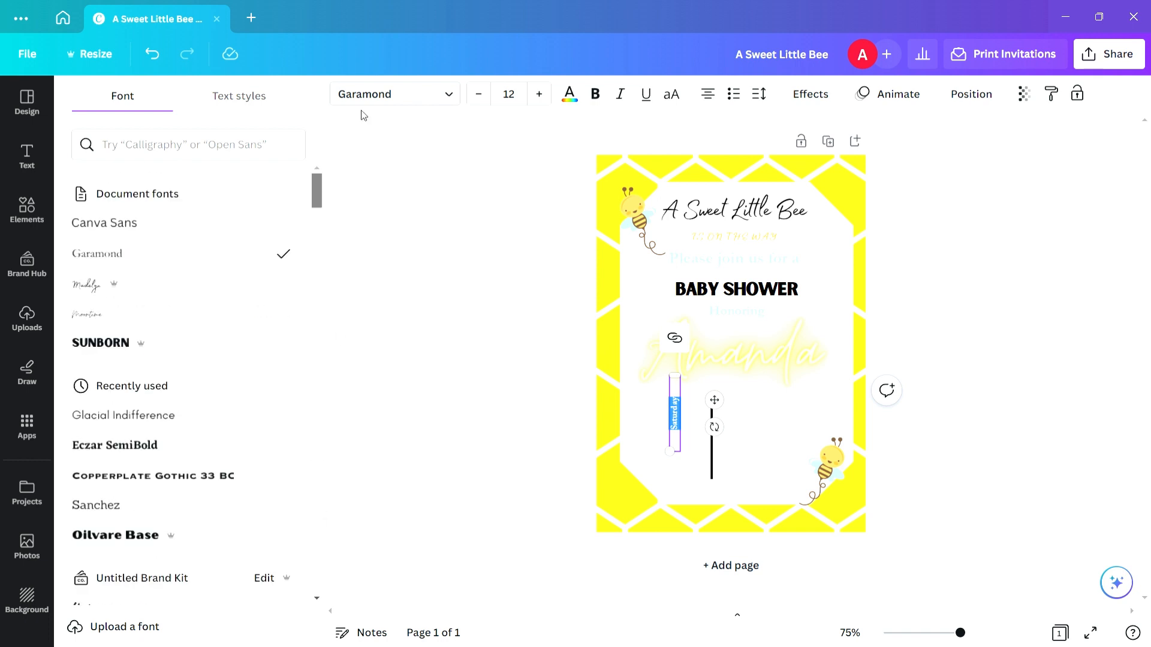
pyautogui.click(115, 288)
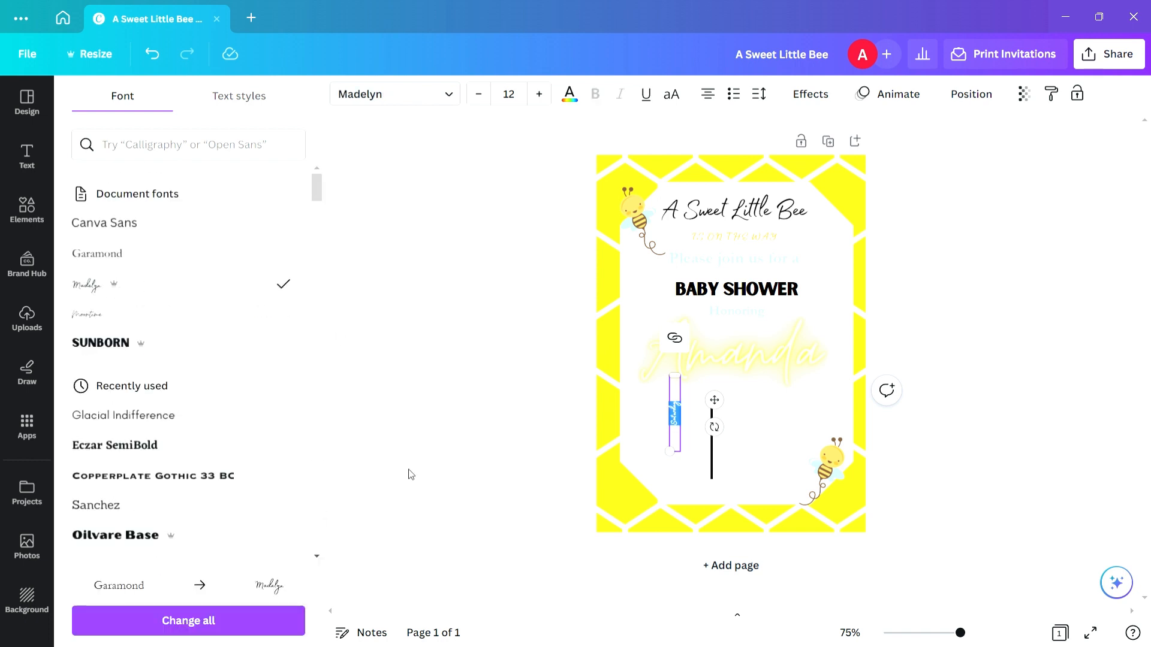
# Set the "Saturday" text to font size 28 and move it slightly down and farther left of the vertical line.
pyautogui.click(543, 98)
pyautogui.click(538, 96)
pyautogui.click(509, 95)
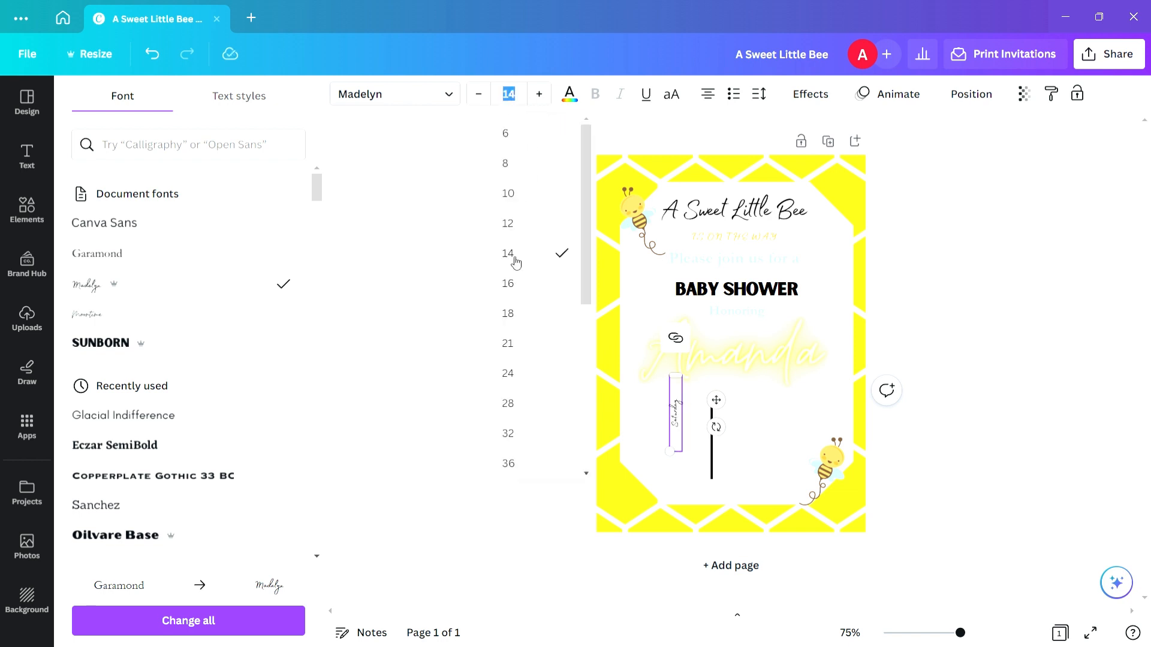
pyautogui.click(516, 394)
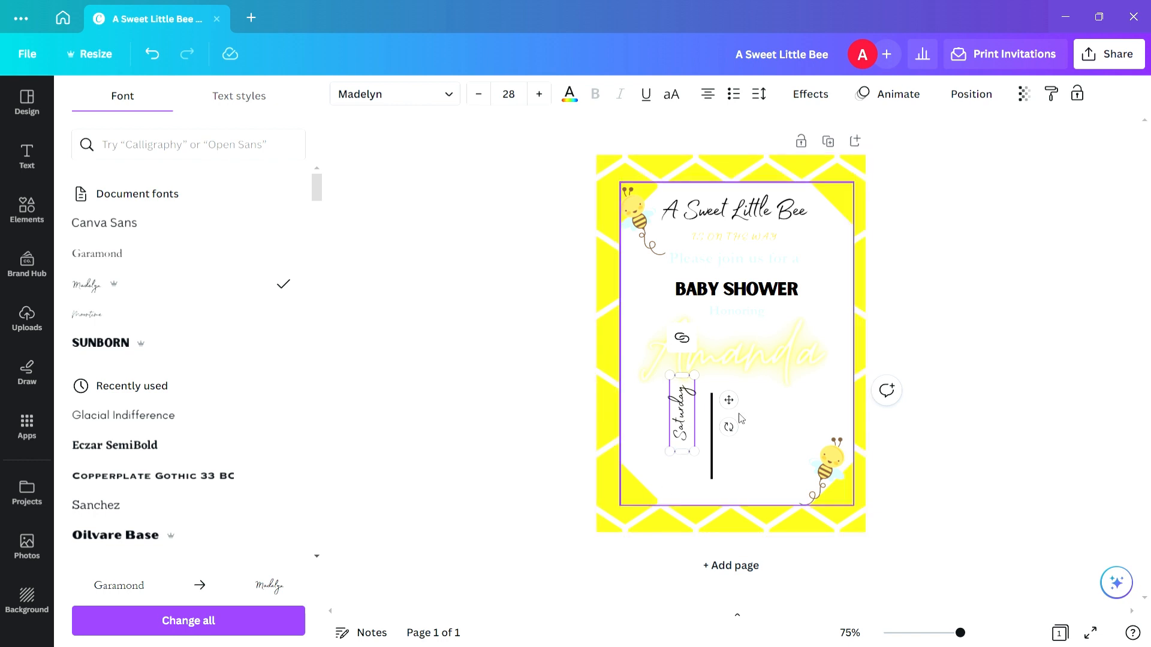
pyautogui.moveTo(729, 400); pyautogui.dragTo(718, 425)
pyautogui.click(516, 429)
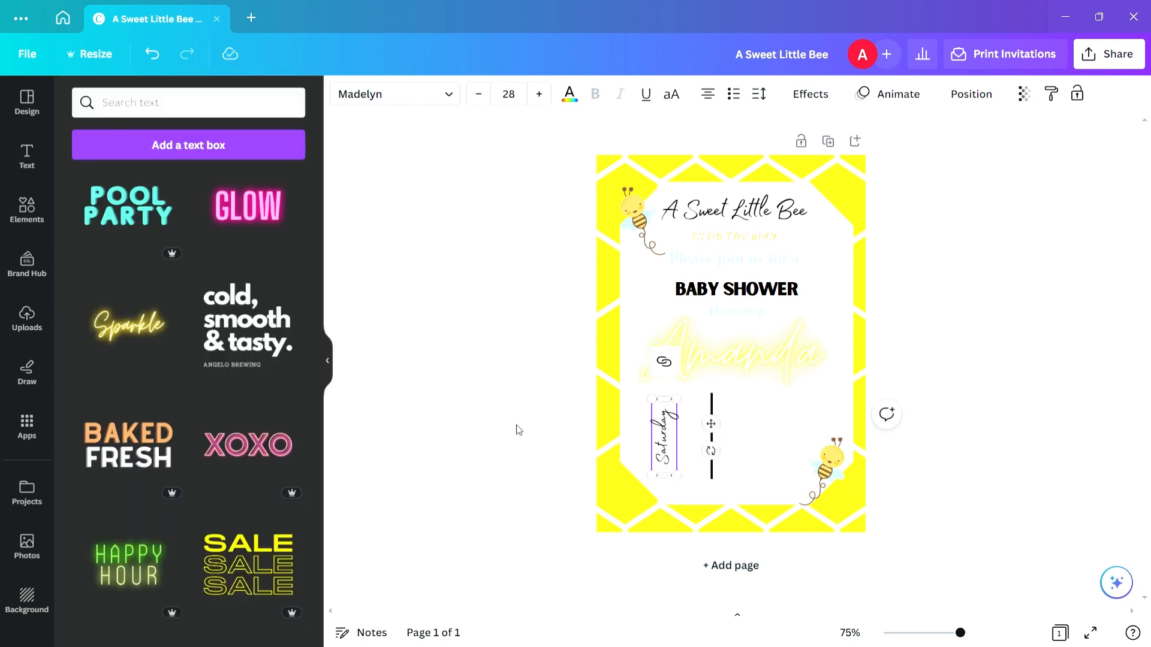
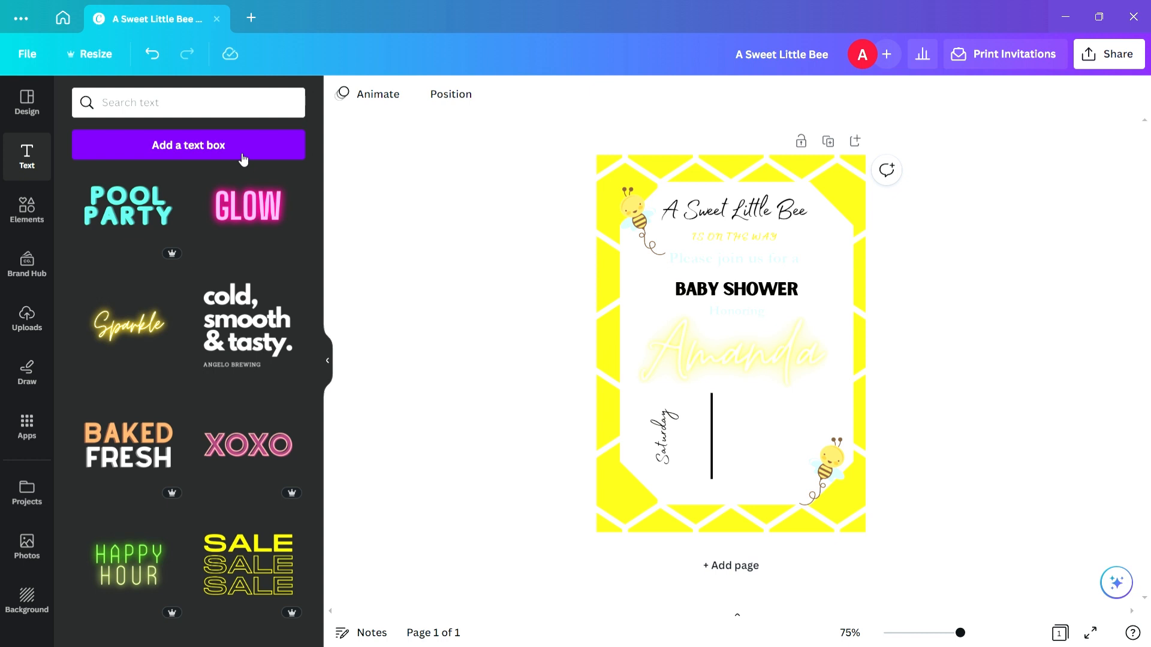
# Add a text box reading "15" between "Saturday" and the vertical line, at font size 36.
pyautogui.click(154, 147)
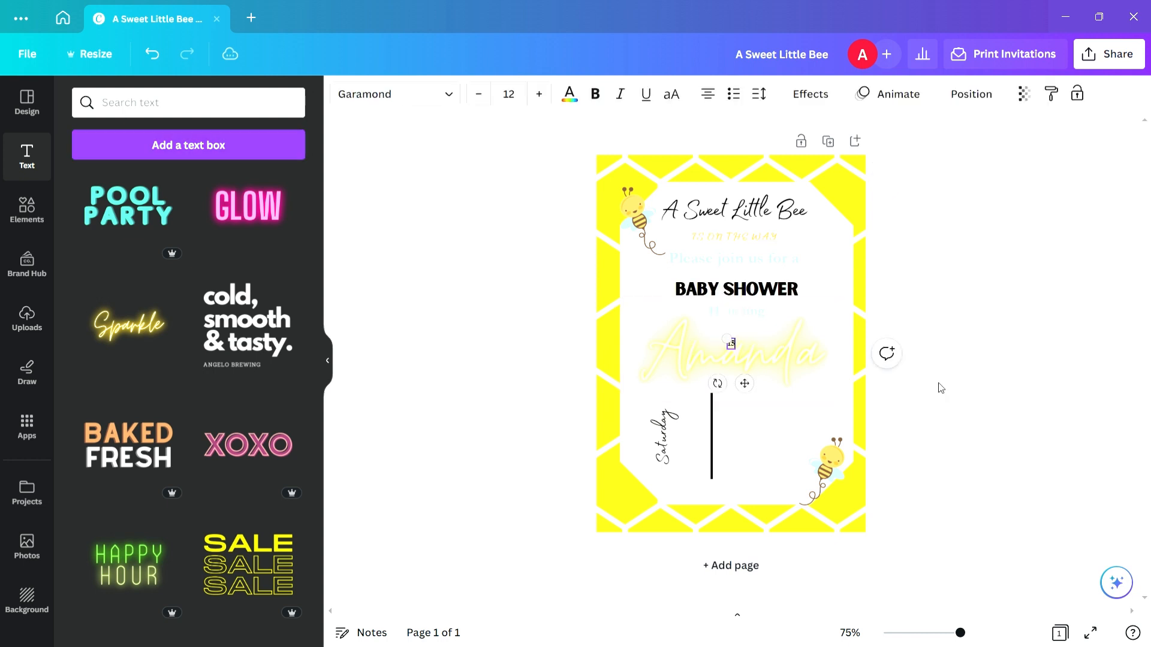
pyautogui.moveTo(744, 383); pyautogui.dragTo(715, 464)
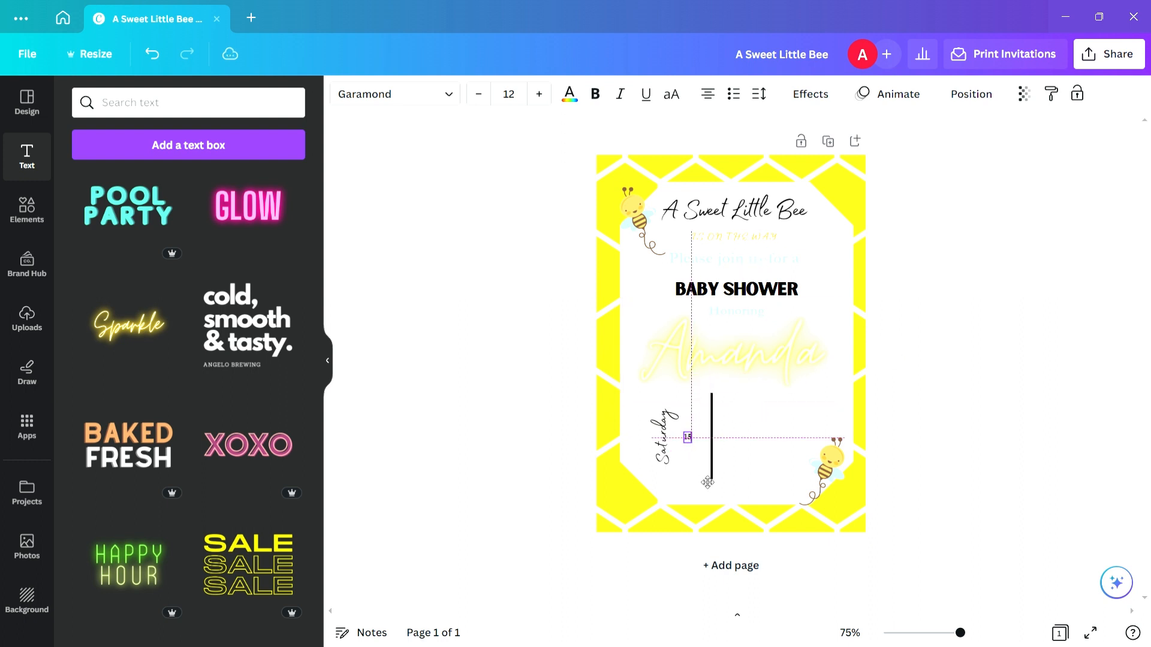
pyautogui.click(512, 98)
pyautogui.click(512, 100)
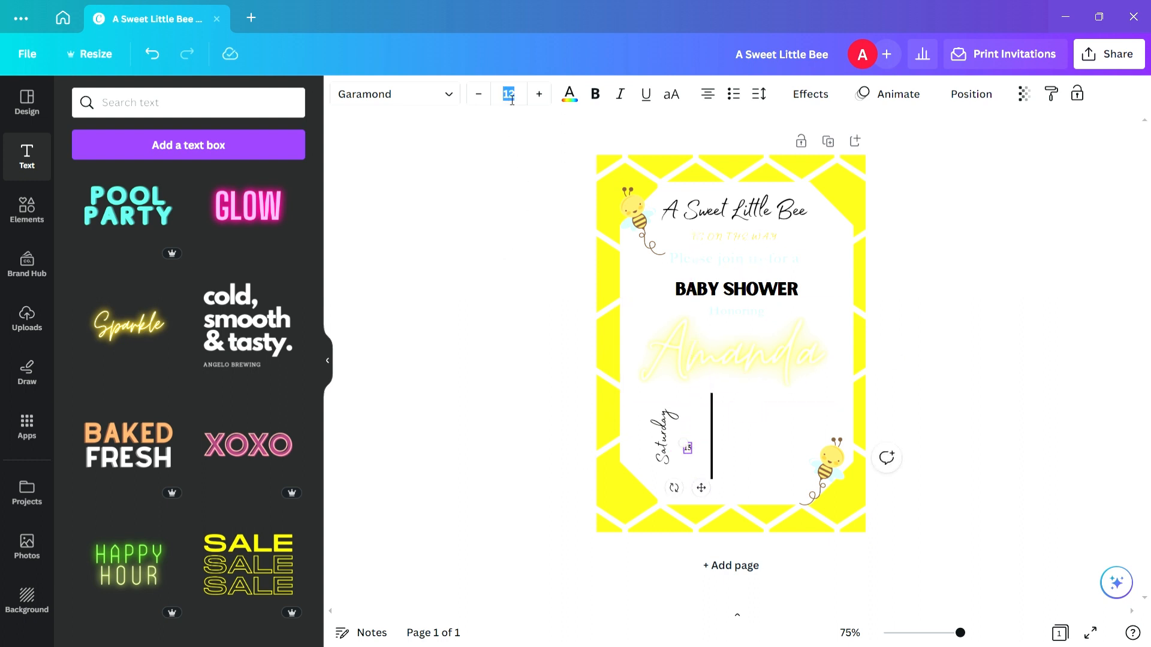
pyautogui.click(512, 100)
pyautogui.scroll(-5, 537, 226)
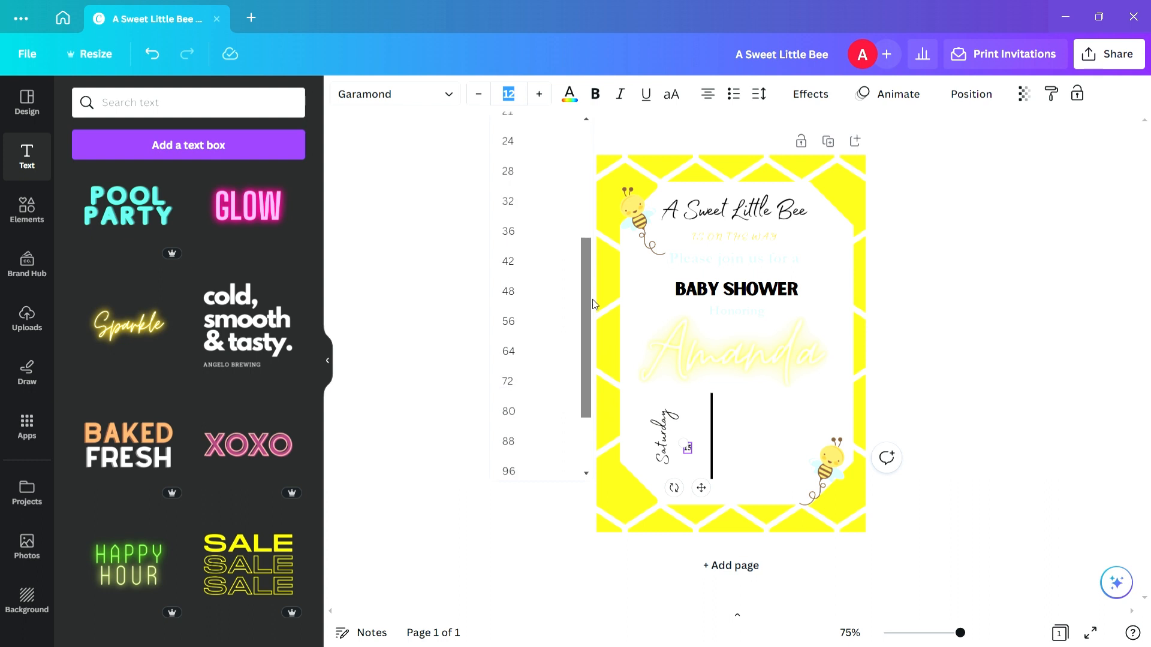
pyautogui.click(537, 226)
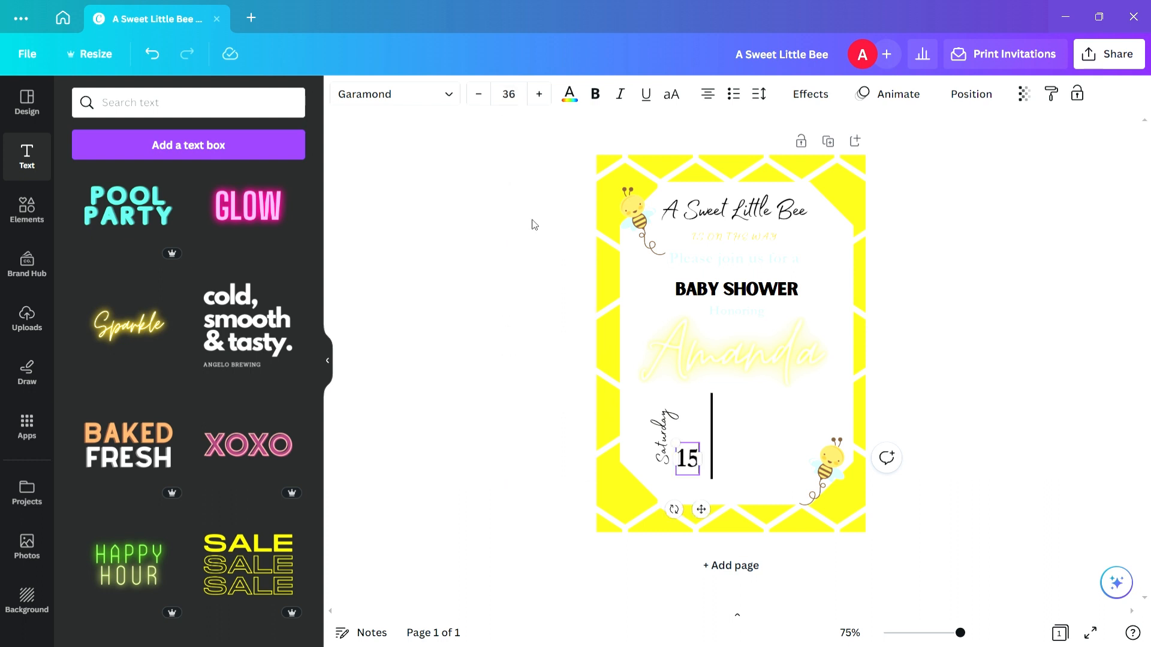
# Enlarge the "15" to font size 53.4 and fit it between "Saturday" and the vertical line.
pyautogui.click(545, 103)
pyautogui.click(509, 94)
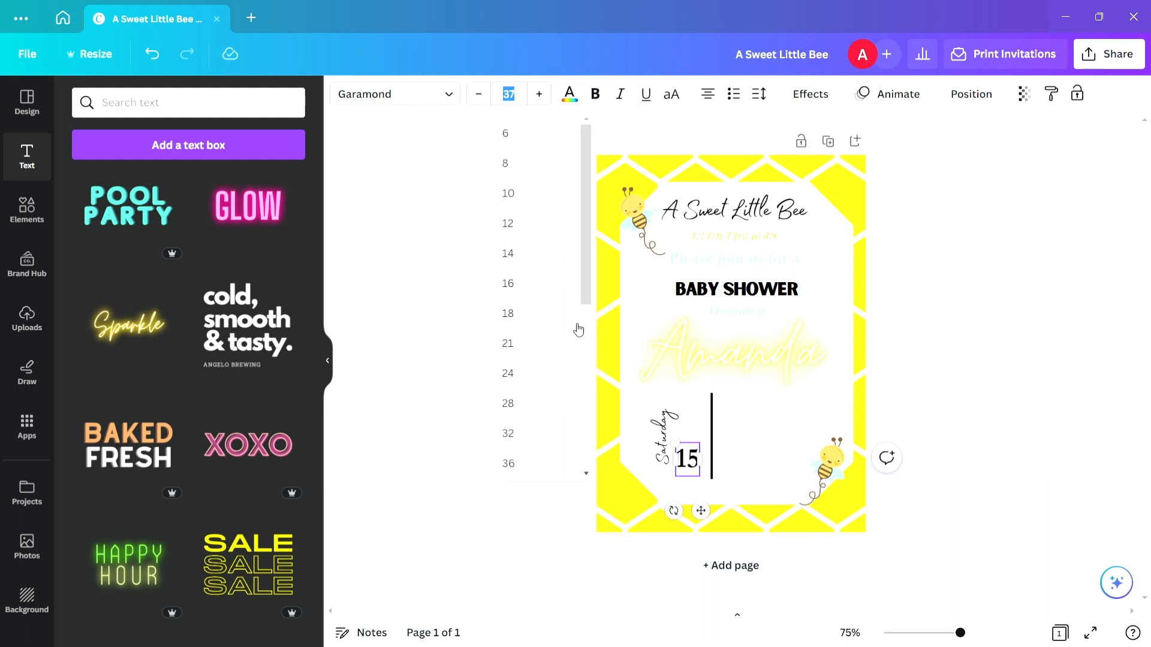
pyautogui.moveTo(586, 303); pyautogui.dragTo(586, 355)
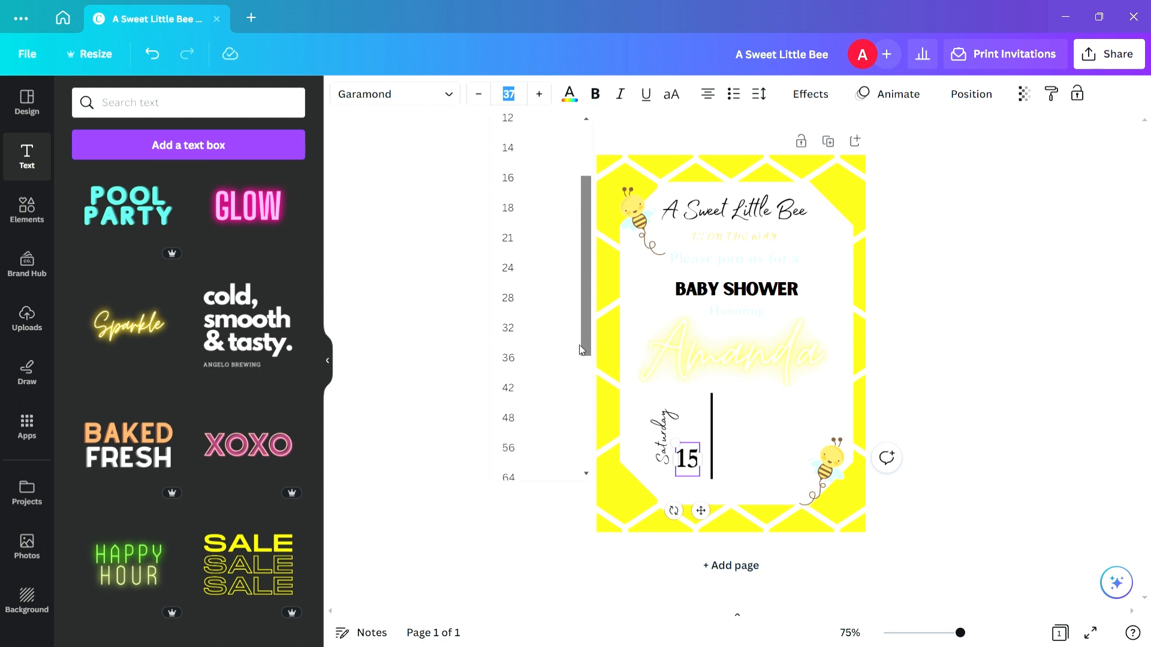
pyautogui.click(532, 385)
pyautogui.moveTo(703, 482); pyautogui.dragTo(710, 513)
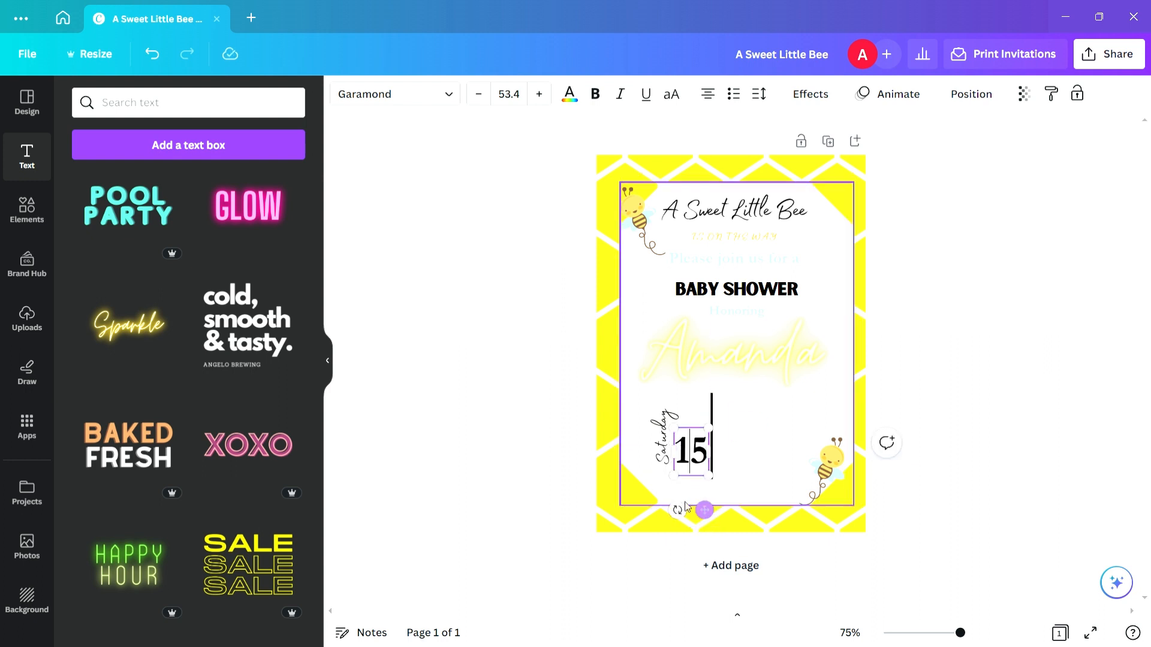
pyautogui.click(480, 187)
# Try the Balloon Drop Shadow font on the "15".
pyautogui.click(676, 431)
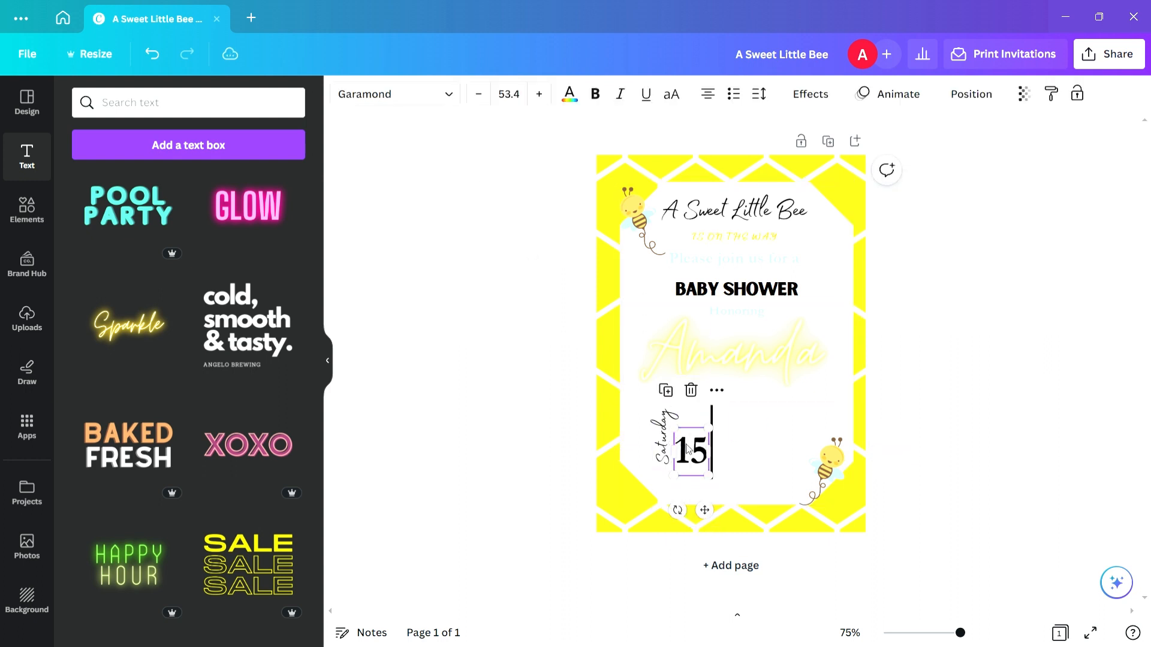
pyautogui.click(453, 96)
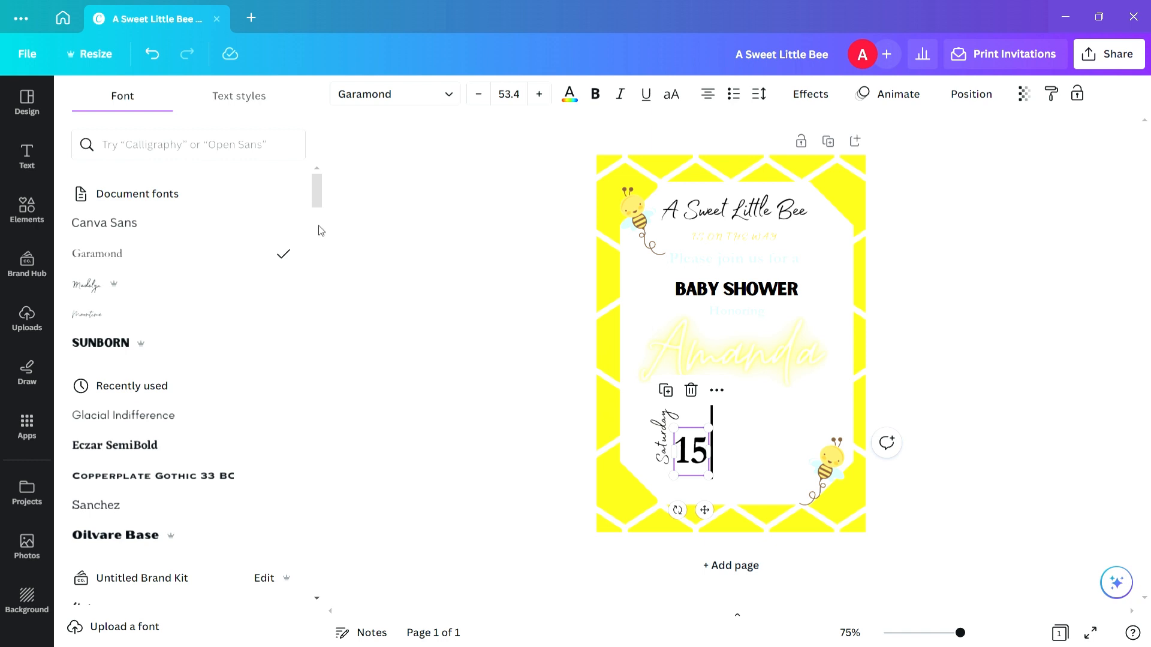
pyautogui.moveTo(316, 197); pyautogui.dragTo(319, 584)
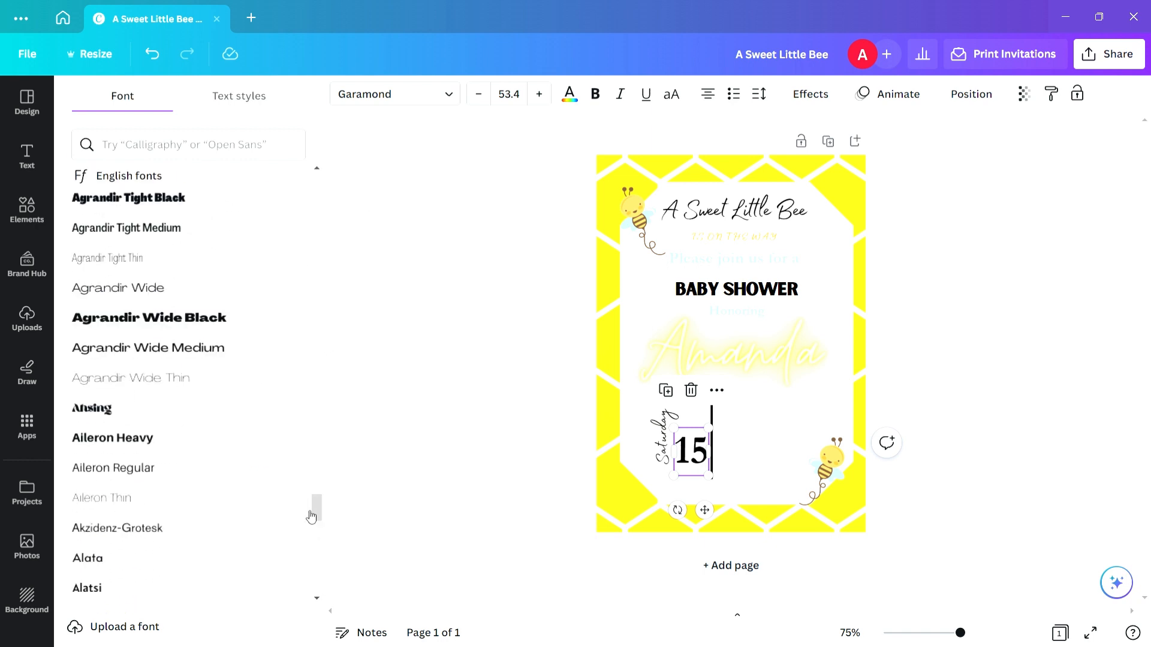
pyautogui.moveTo(316, 511); pyautogui.dragTo(335, 635)
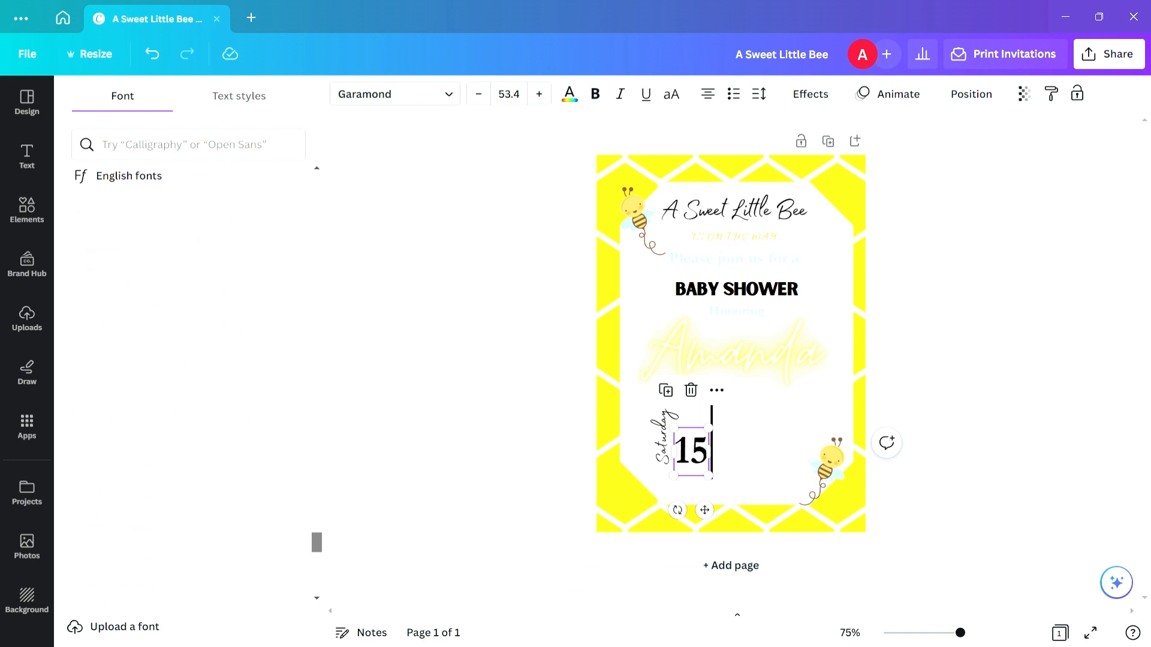
pyautogui.moveTo(318, 544); pyautogui.dragTo(321, 586)
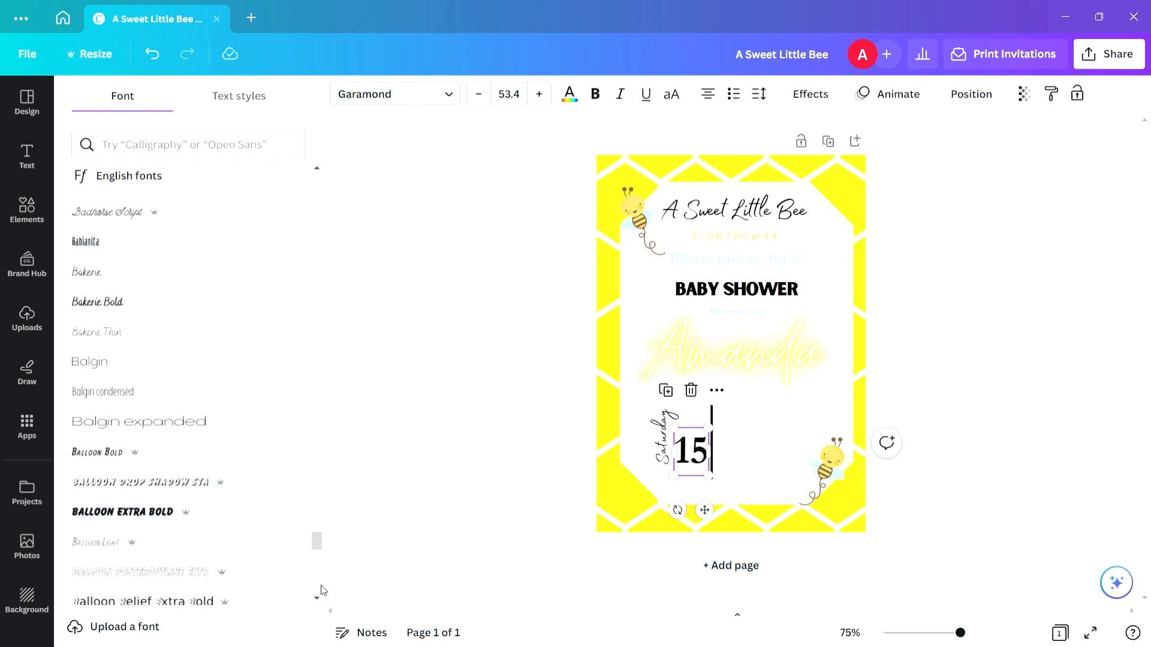
pyautogui.click(195, 489)
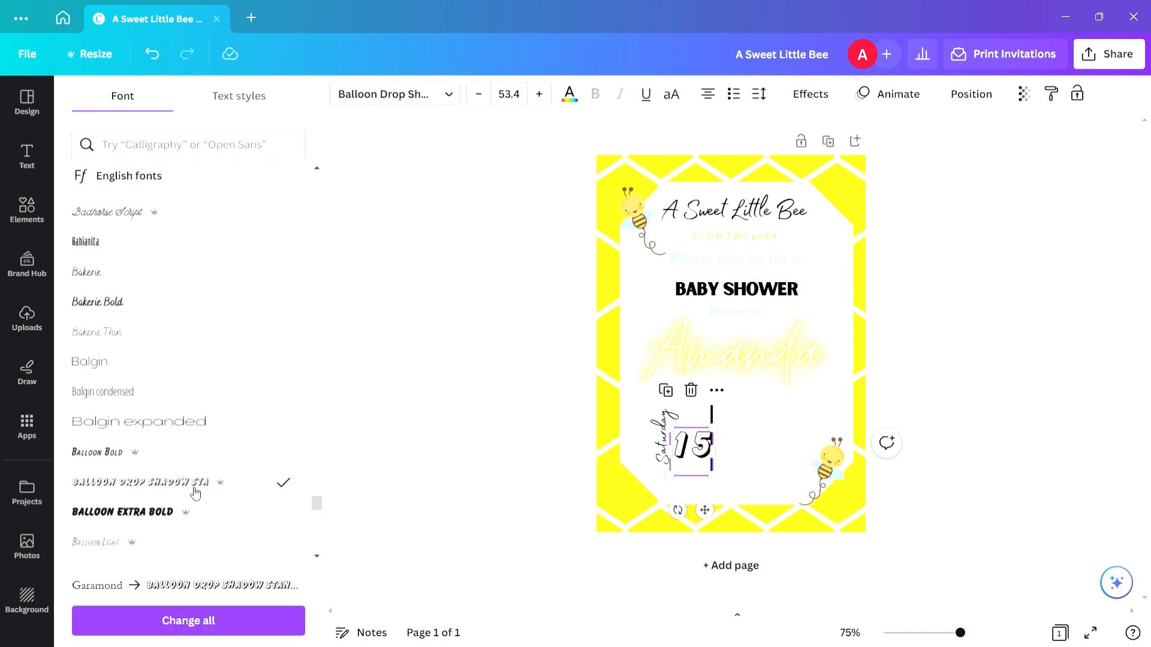
# Try the Better Saturday font on the "15".
pyautogui.scroll(-15, 326, 533)
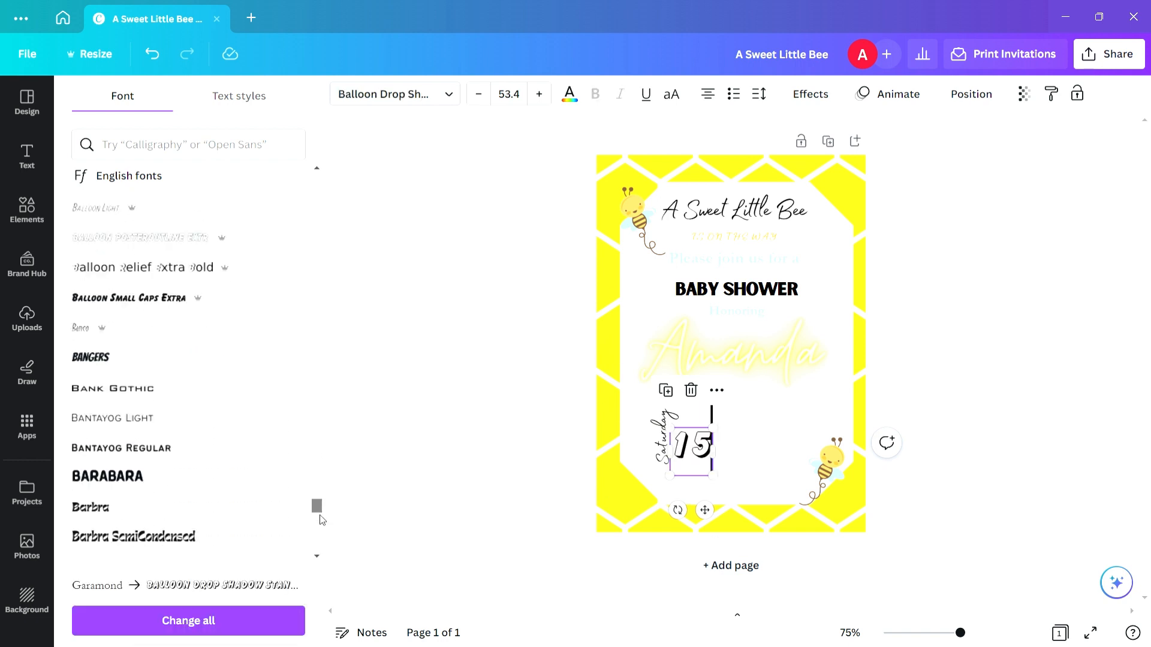
pyautogui.scroll(-8, 323, 537)
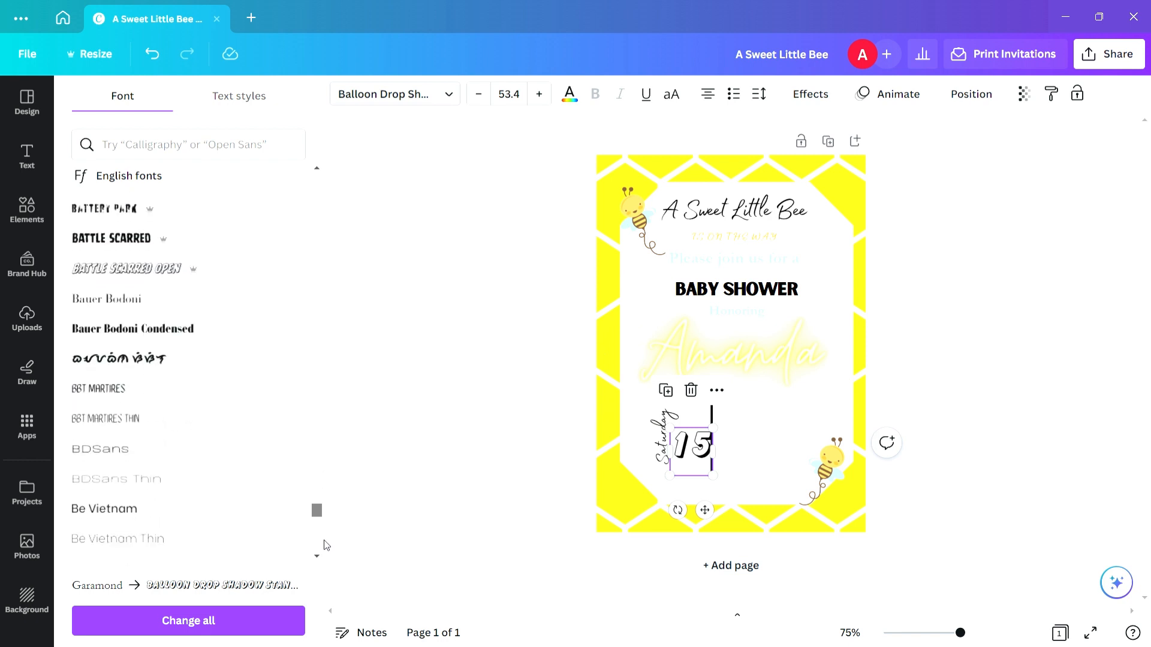
pyautogui.scroll(-10, 323, 531)
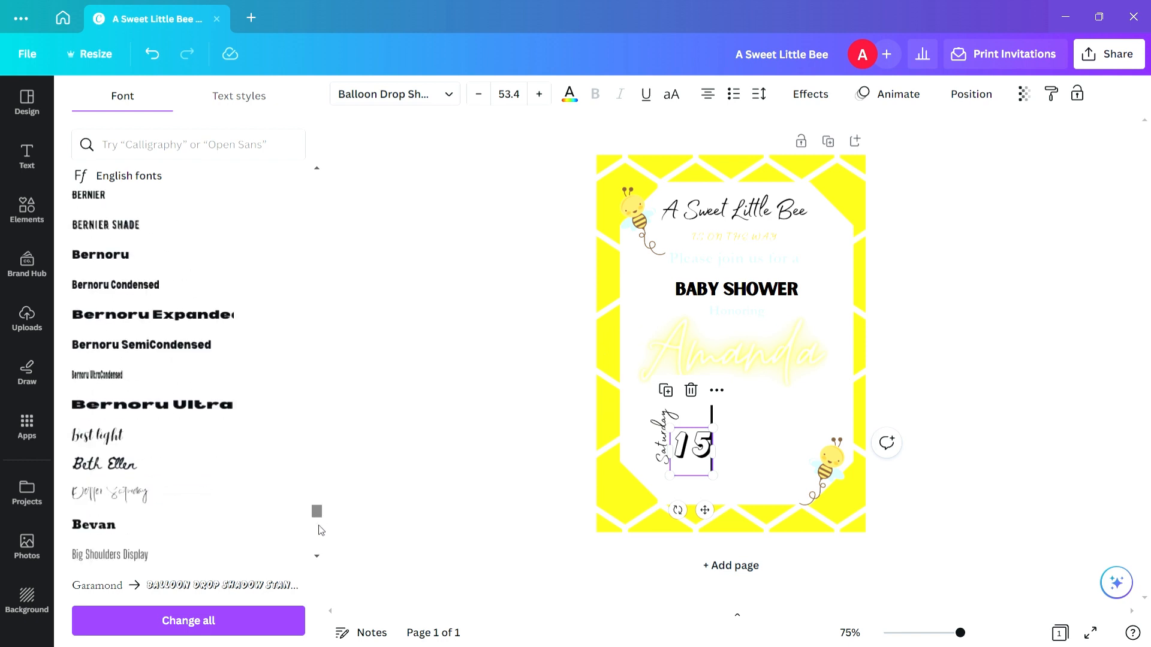
pyautogui.click(182, 311)
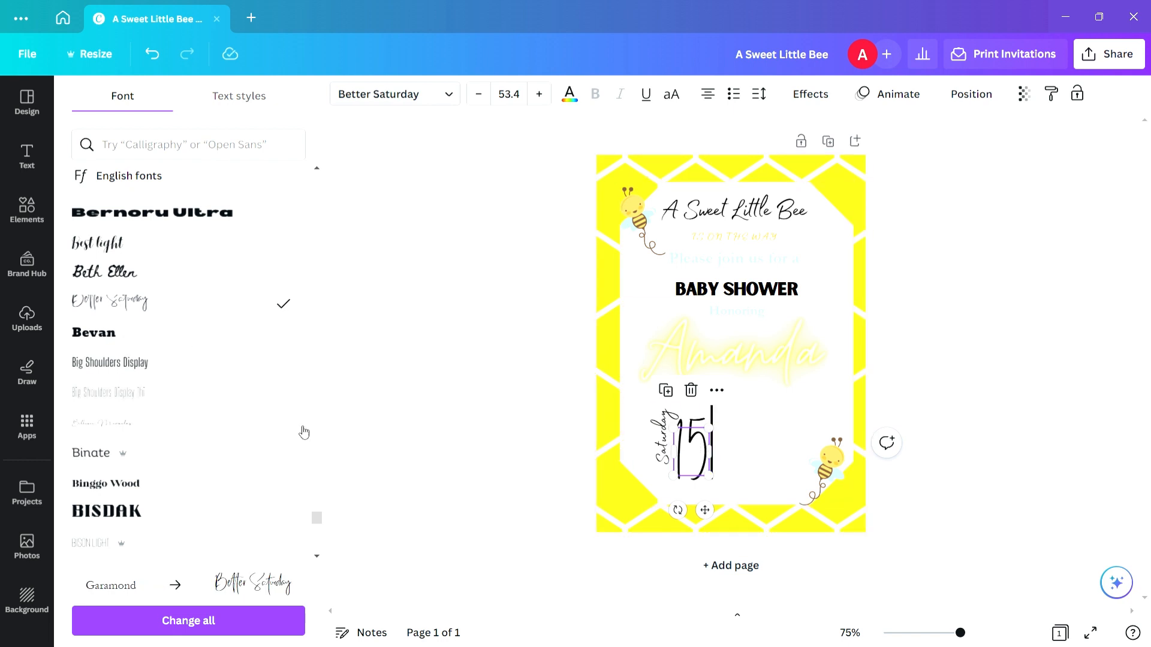
# Change the font of the "15" to Blueberry Outline.
pyautogui.scroll(-6, 314, 522)
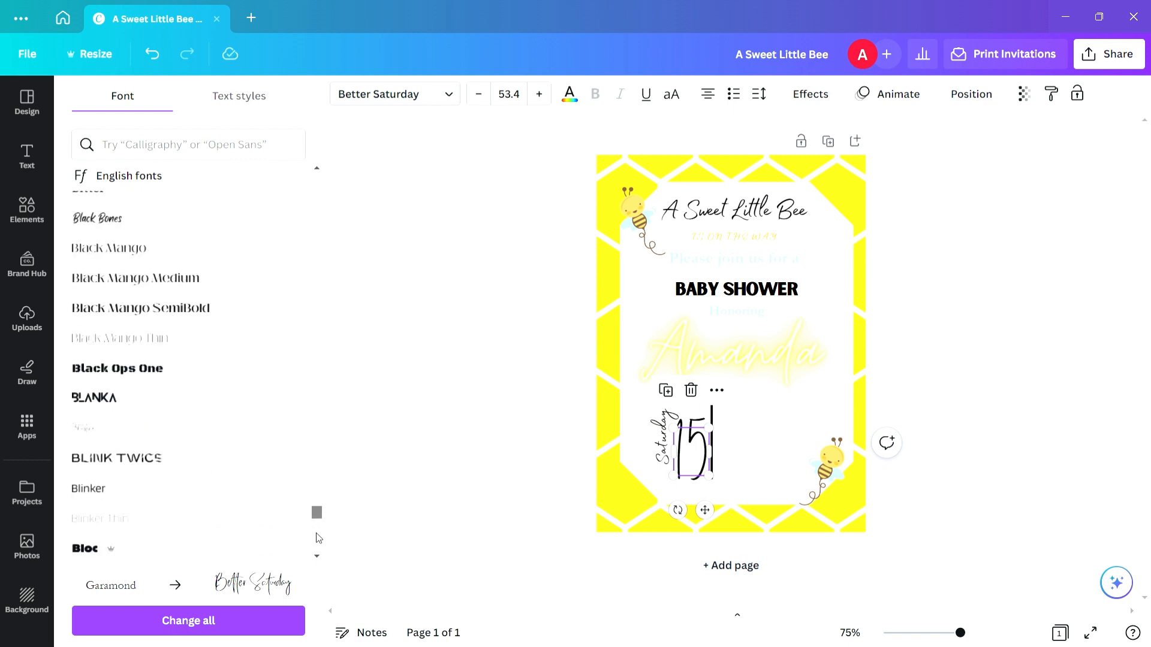
pyautogui.scroll(-5, 318, 537)
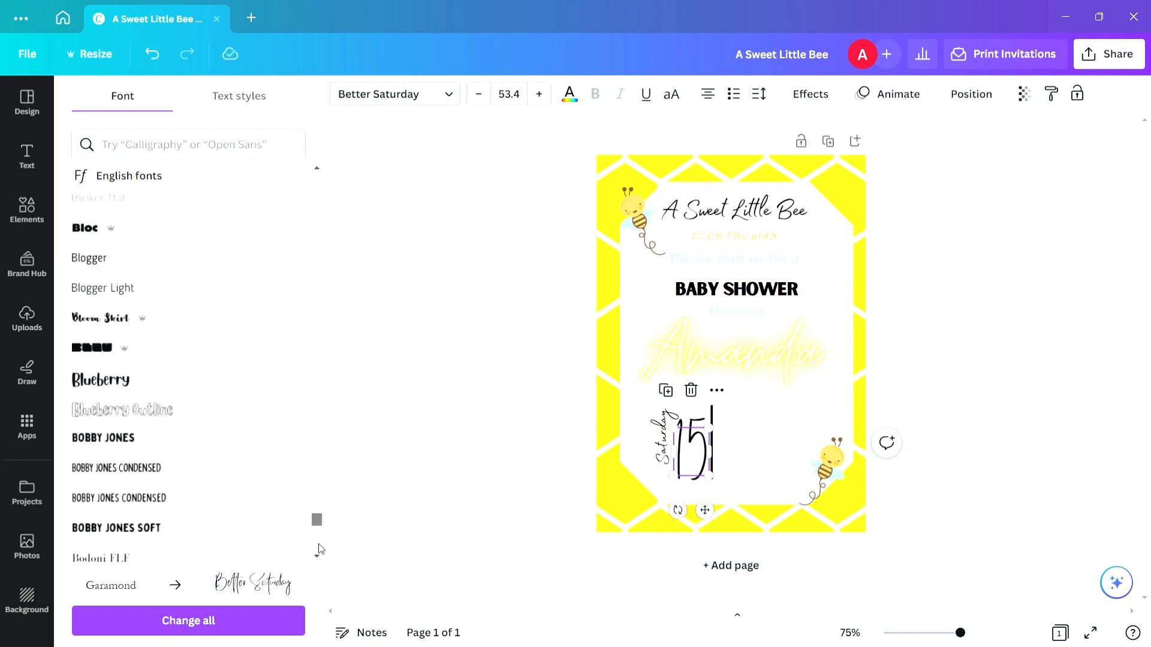
pyautogui.scroll(-1, 318, 537)
pyautogui.click(185, 367)
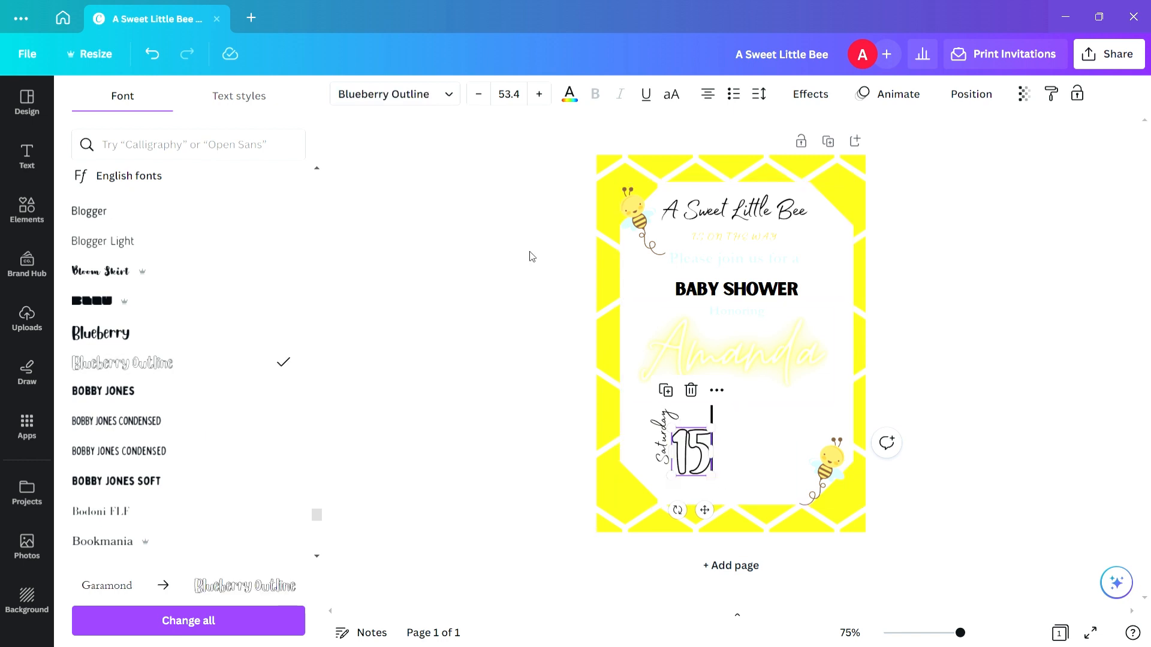
# Recolor the "15" with the light yellow from the bee image's photo colors.
pyautogui.click(569, 94)
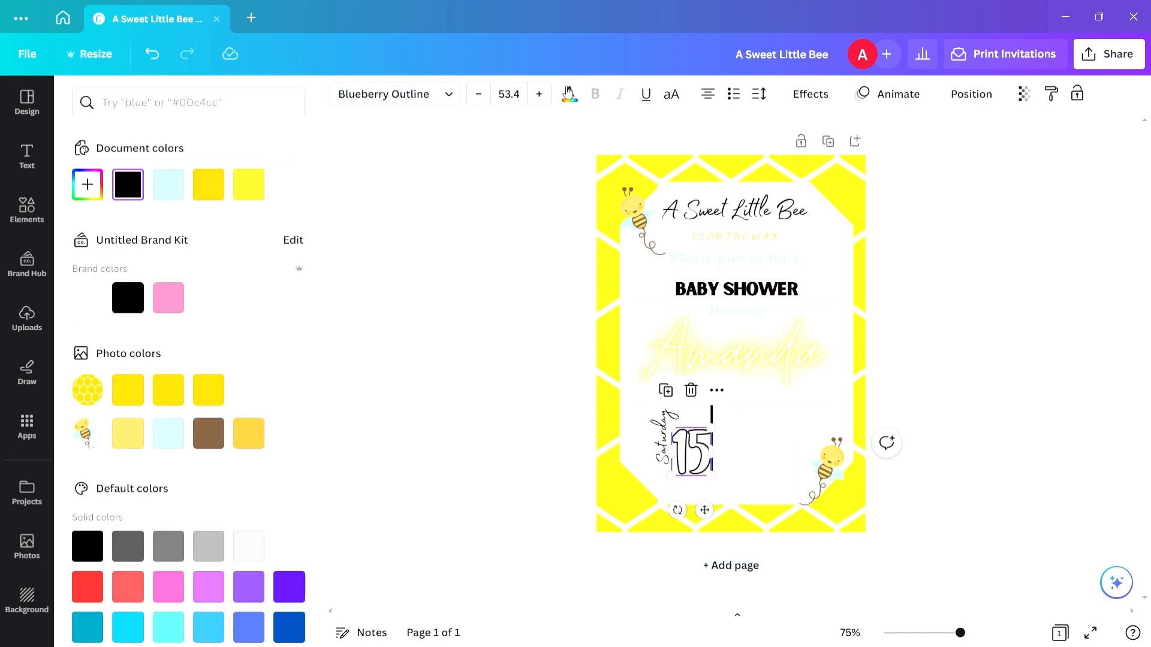
pyautogui.click(222, 184)
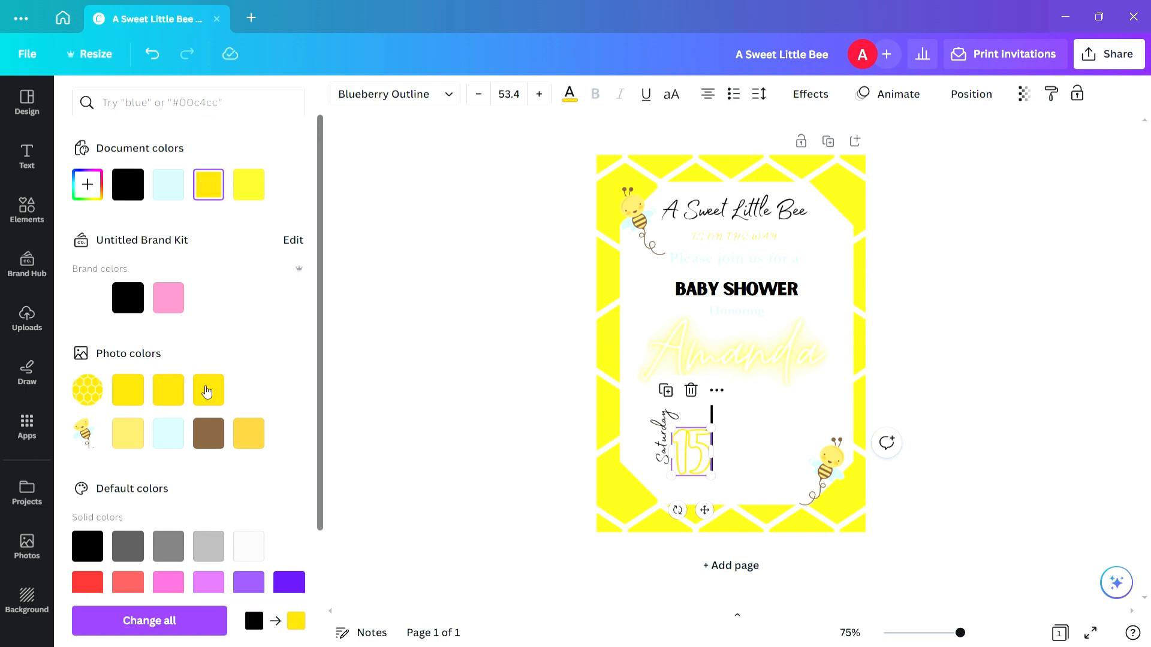
pyautogui.click(139, 395)
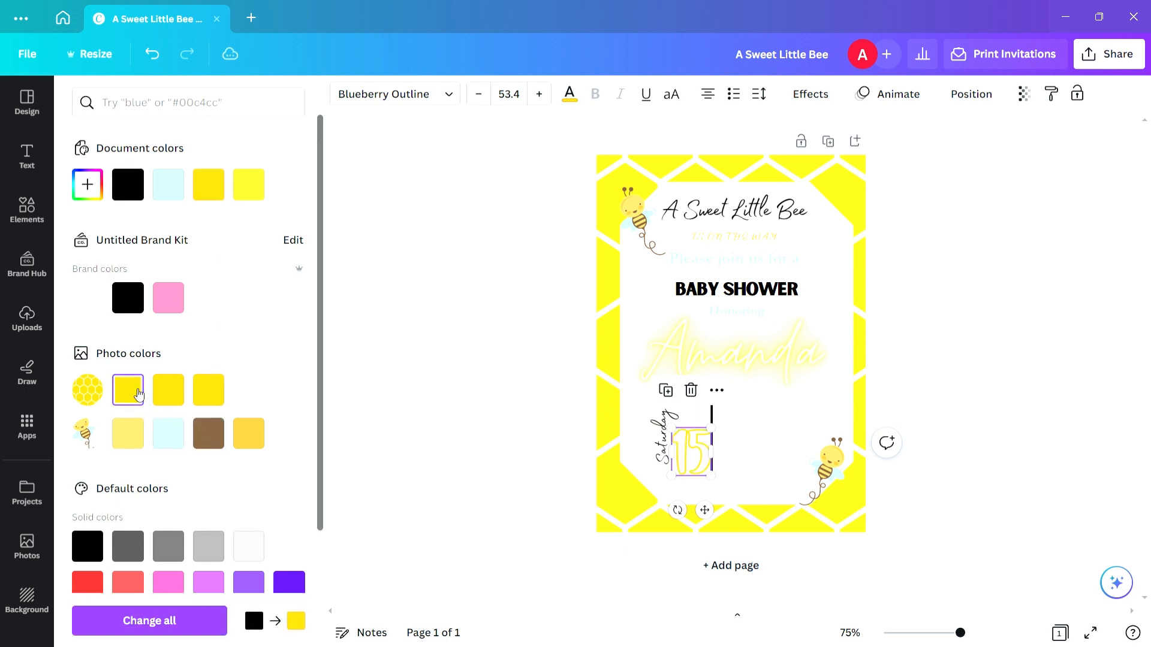
pyautogui.click(131, 434)
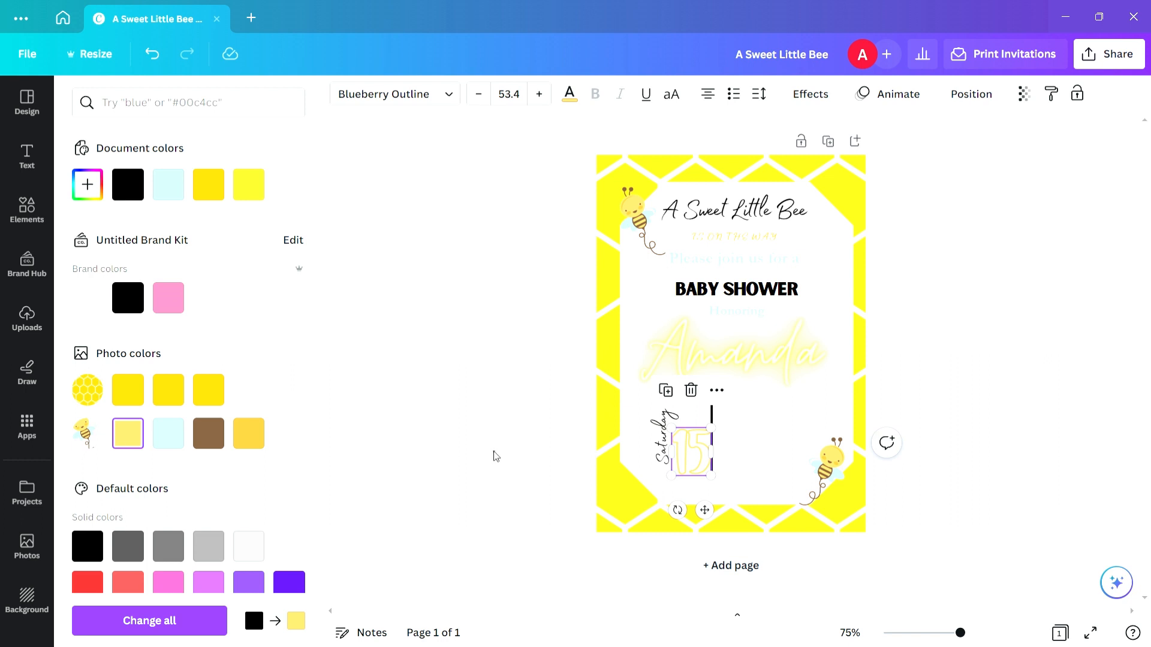
pyautogui.press('Escape')
# Move the vertical "Saturday" text slightly down and to the right, beside the "15".
pyautogui.click(814, 403)
pyautogui.click(482, 406)
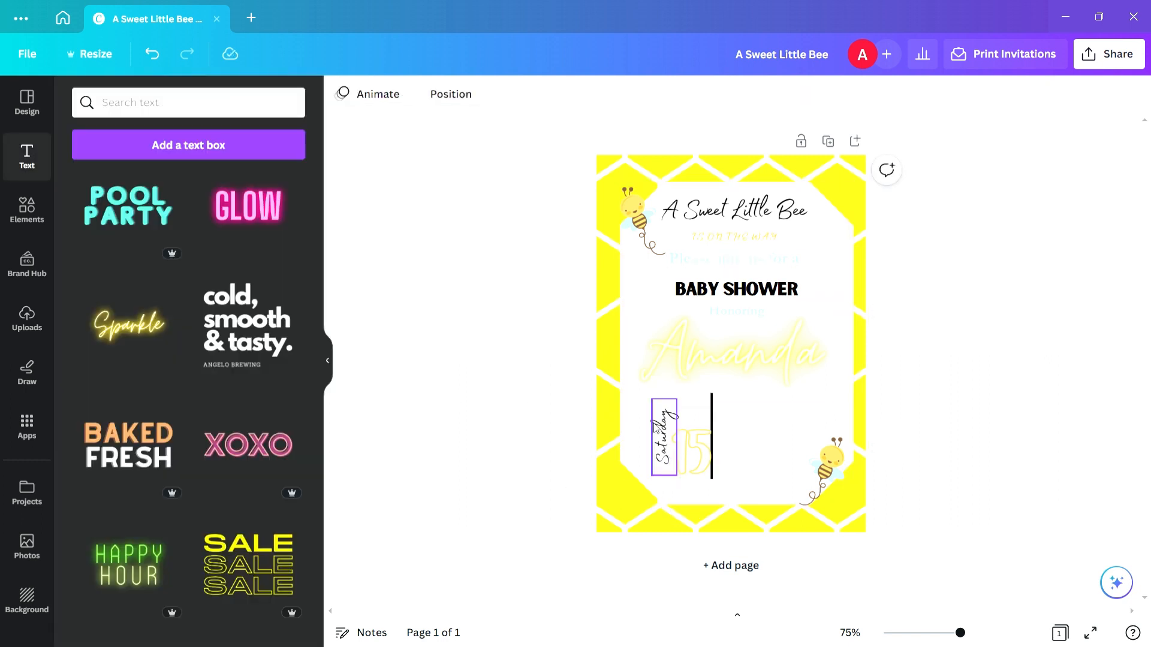
pyautogui.moveTo(655, 427); pyautogui.dragTo(664, 439)
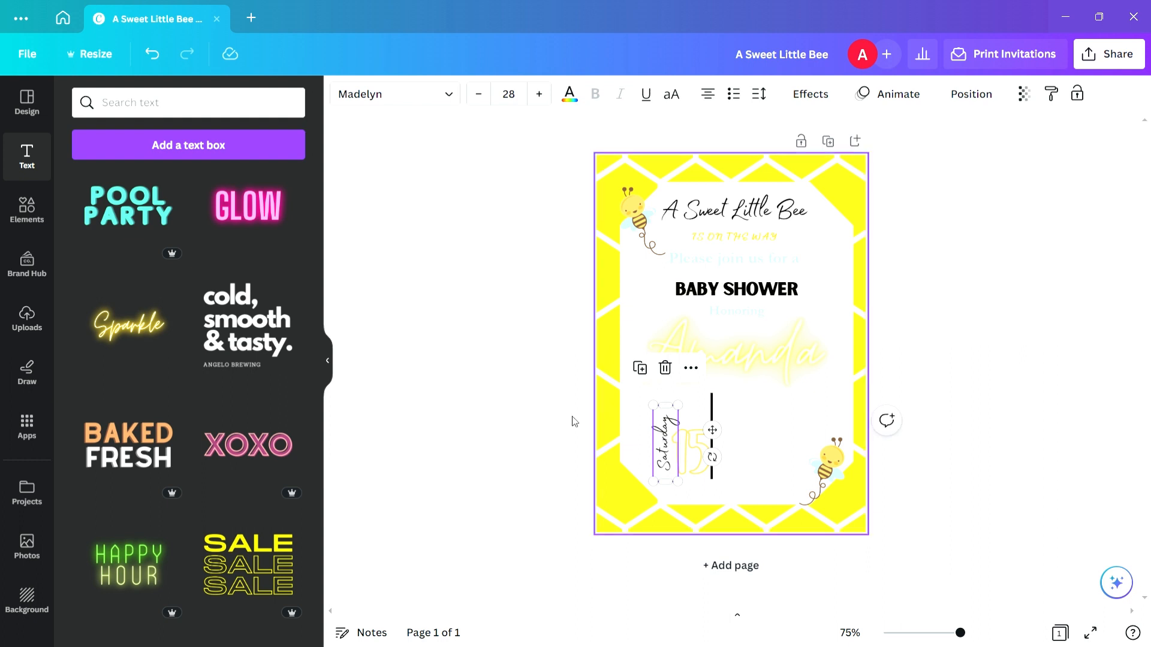
# Duplicate the "BABY SHOWER" text and move the copy down below the honoree's name, near the date details.
pyautogui.click(523, 400)
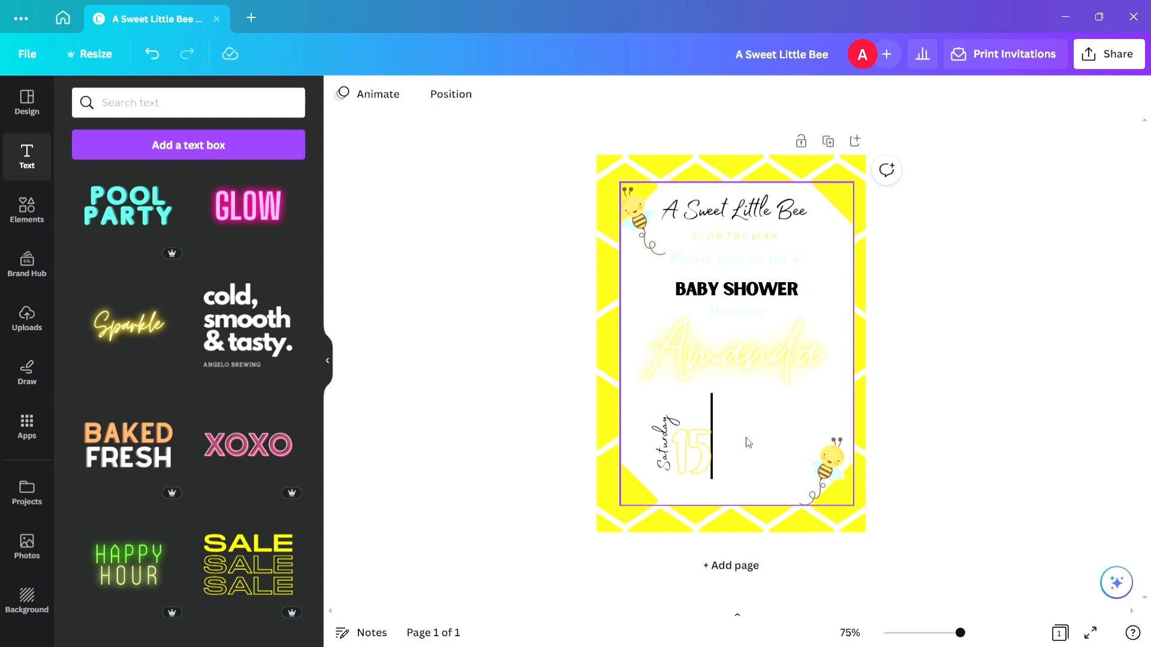
pyautogui.click(777, 291)
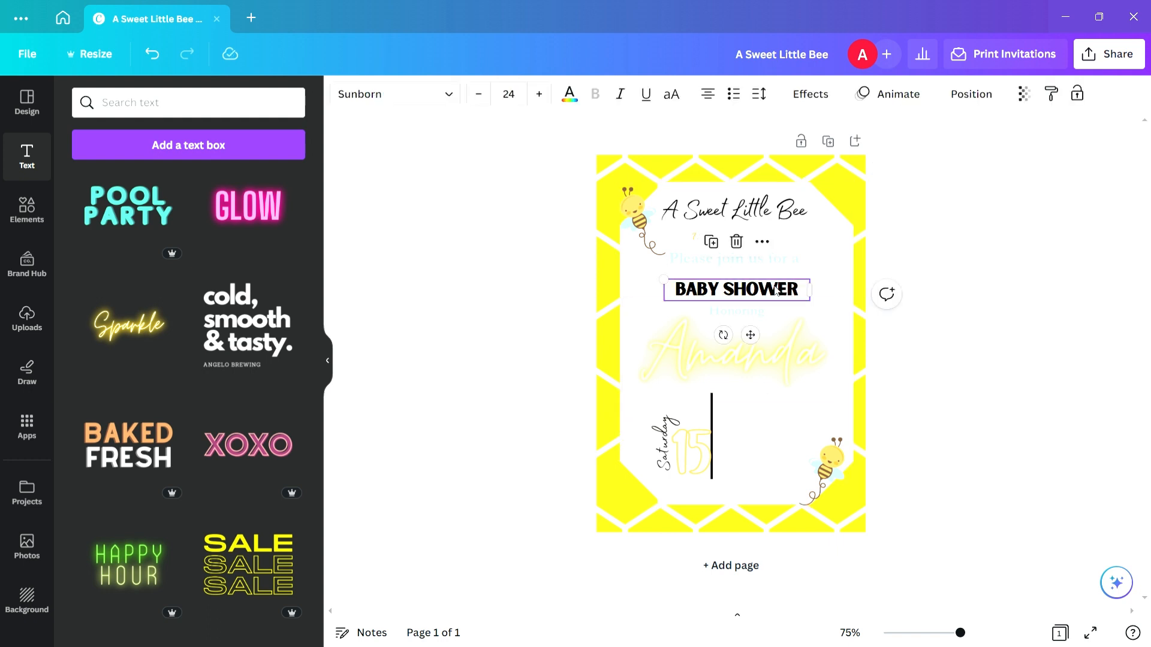
pyautogui.hotkey('ctrl', 'd')
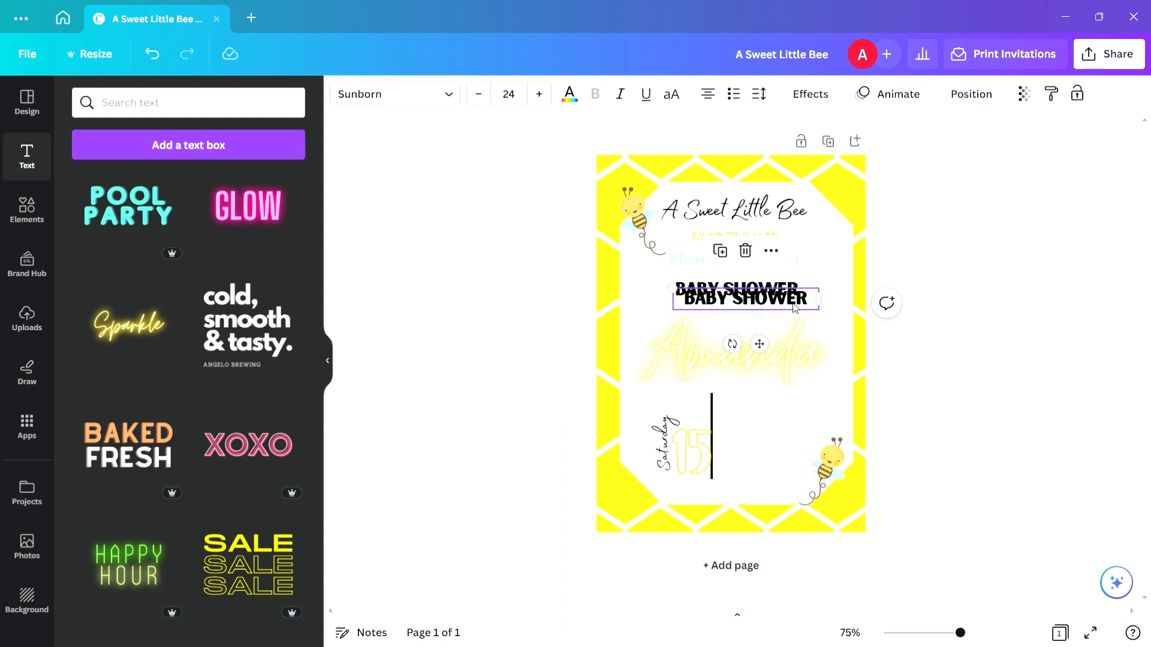
pyautogui.moveTo(795, 307); pyautogui.dragTo(757, 412)
# Change the copied "BABY SHOWER" text to "APR" and place it directly above the "15", inside the divider line.
pyautogui.doubleClick(763, 414)
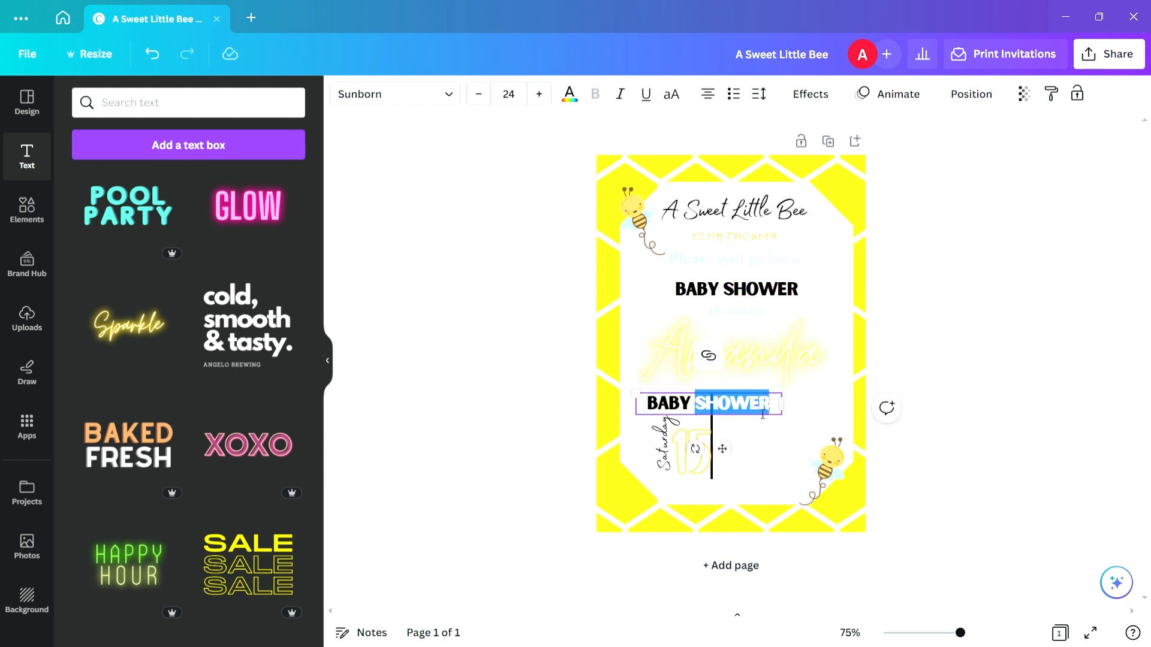
pyautogui.tripleClick(762, 413)
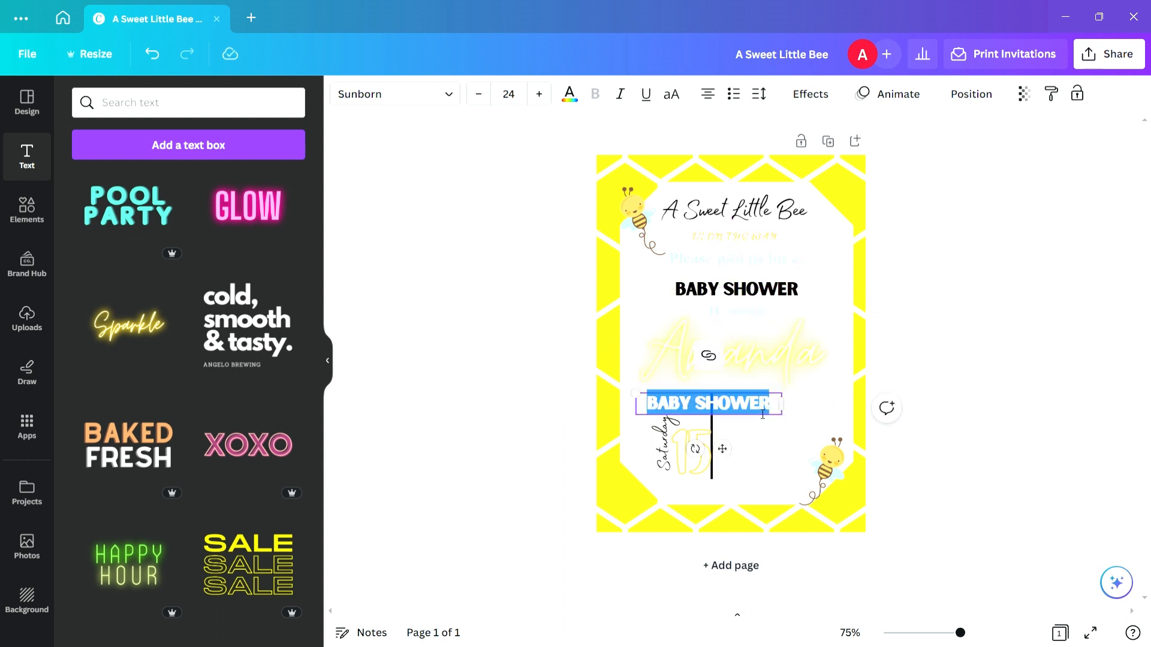
pyautogui.press('BackSpace')
pyautogui.write('APE')
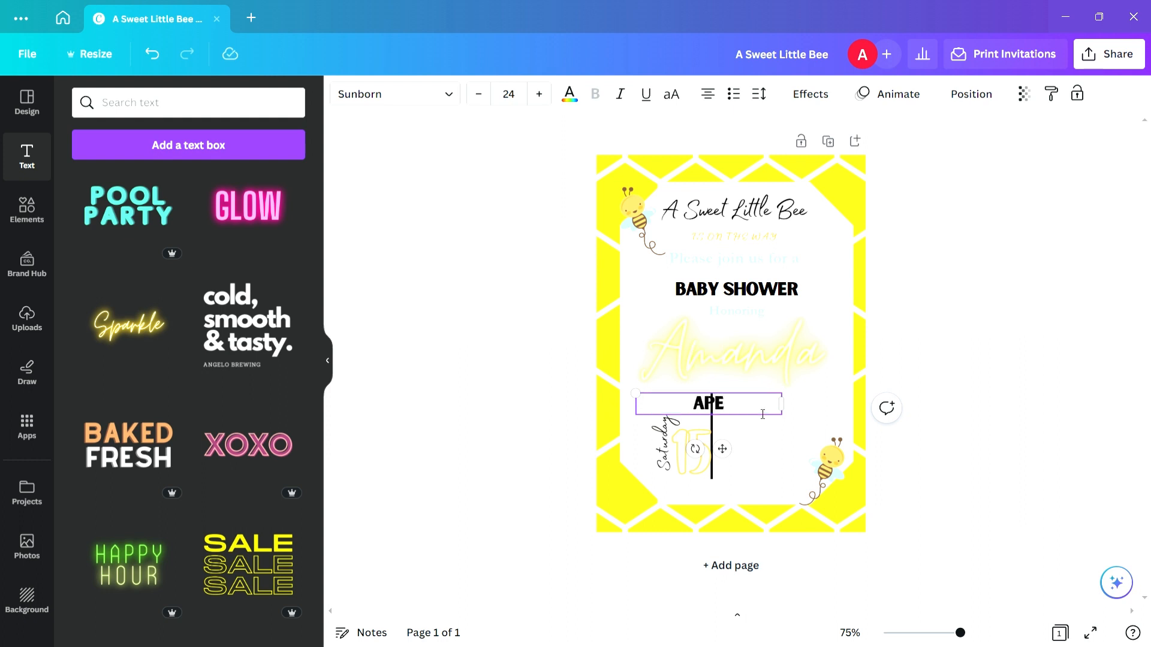
pyautogui.press('BackSpace')
pyautogui.write('R')
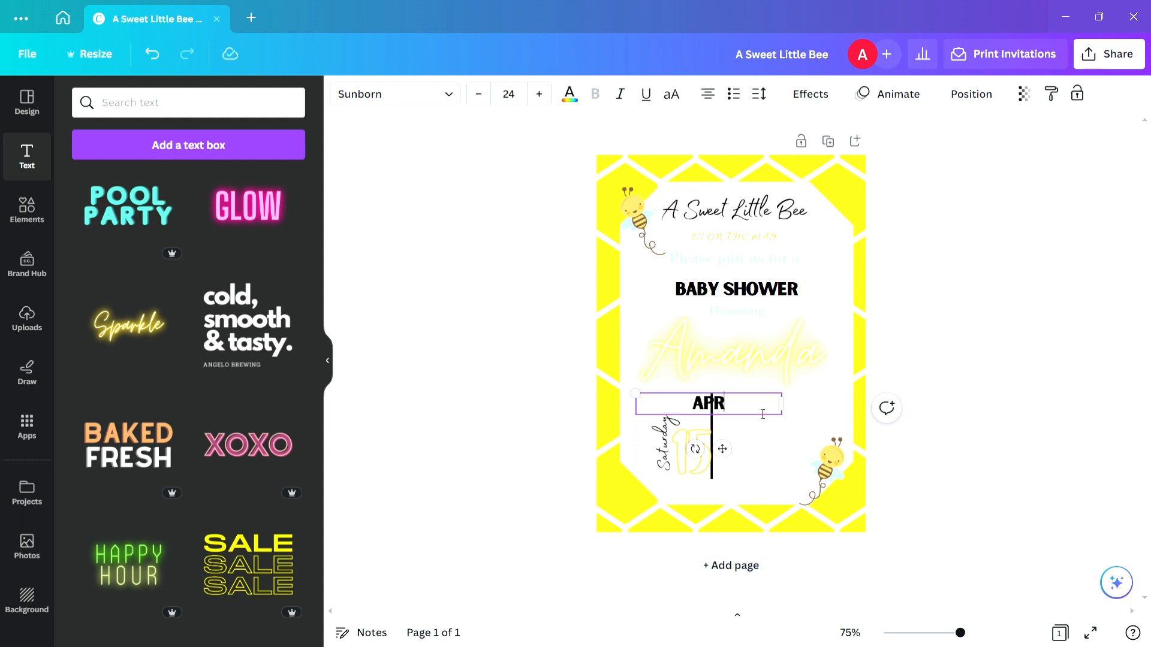
pyautogui.click(796, 450)
pyautogui.moveTo(723, 411); pyautogui.dragTo(696, 426)
# Shorten the vertical divider line from its upper end to the height of "APR" and nudge it slightly right.
pyautogui.click(713, 407)
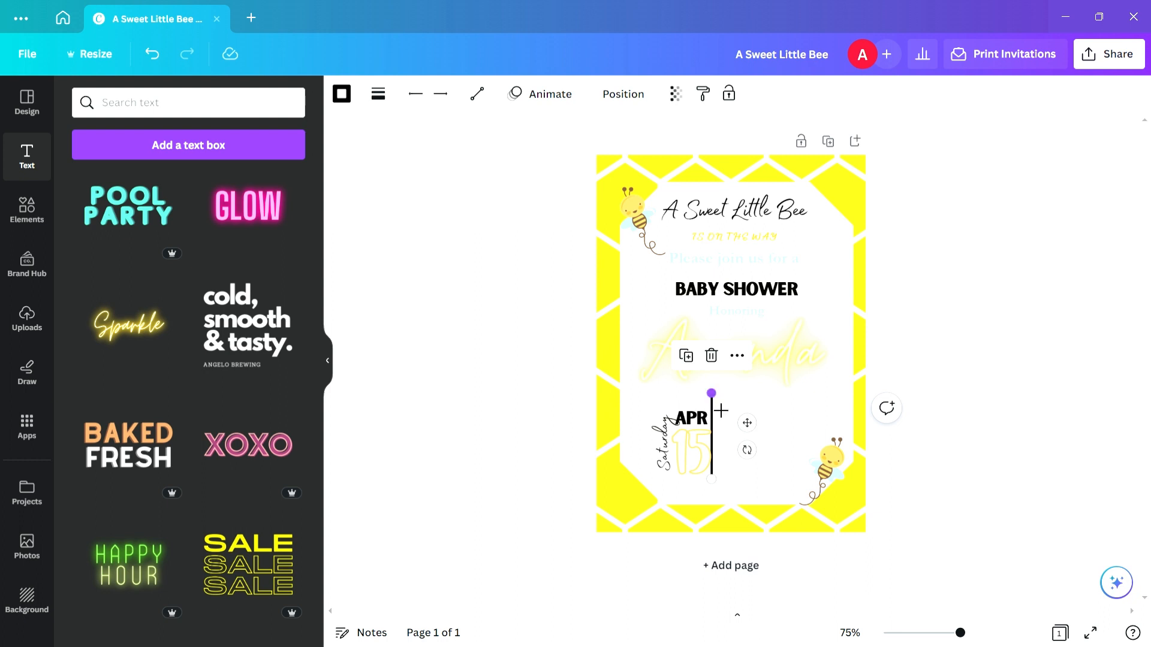
pyautogui.moveTo(711, 393); pyautogui.dragTo(714, 415)
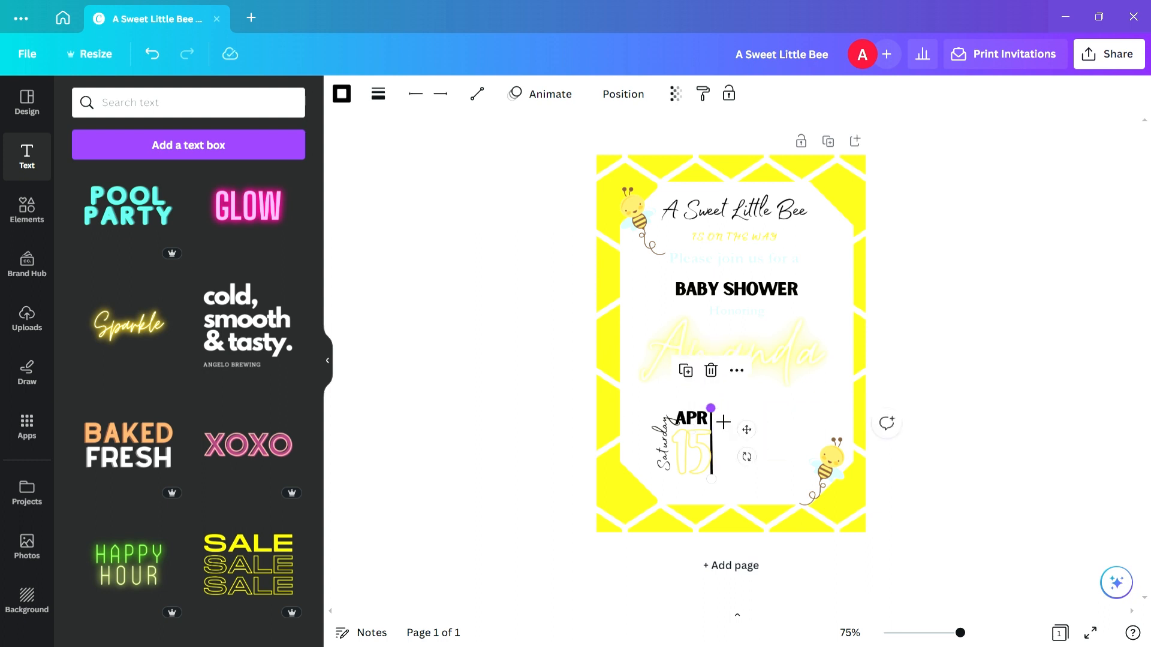
pyautogui.press('Right')
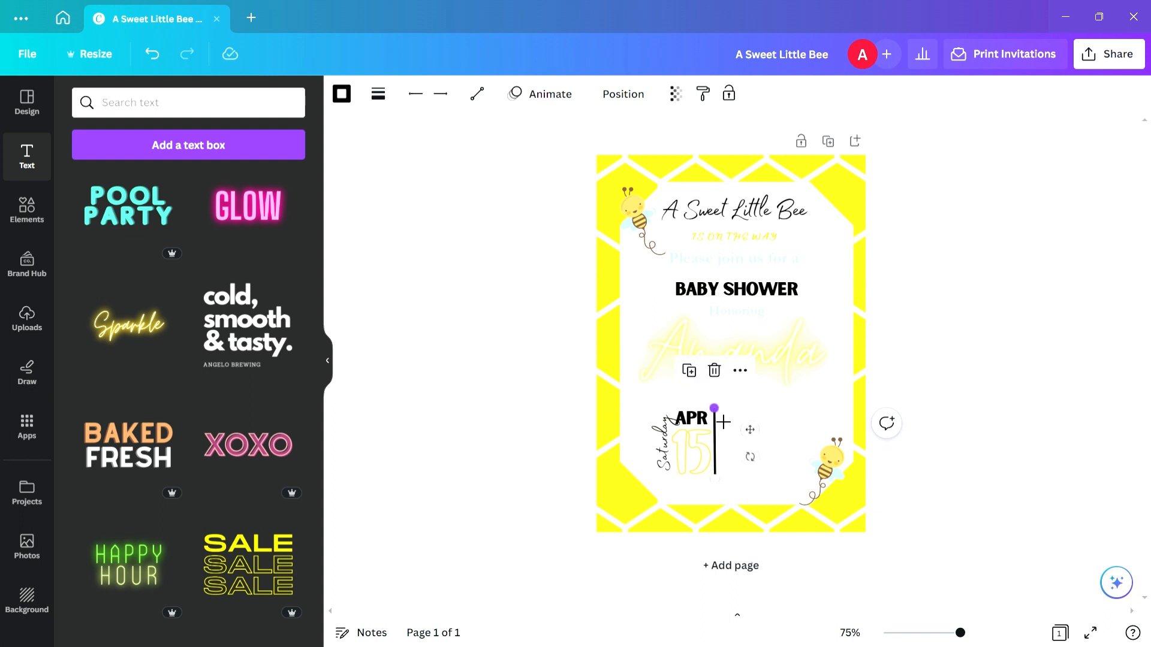
pyautogui.click(945, 370)
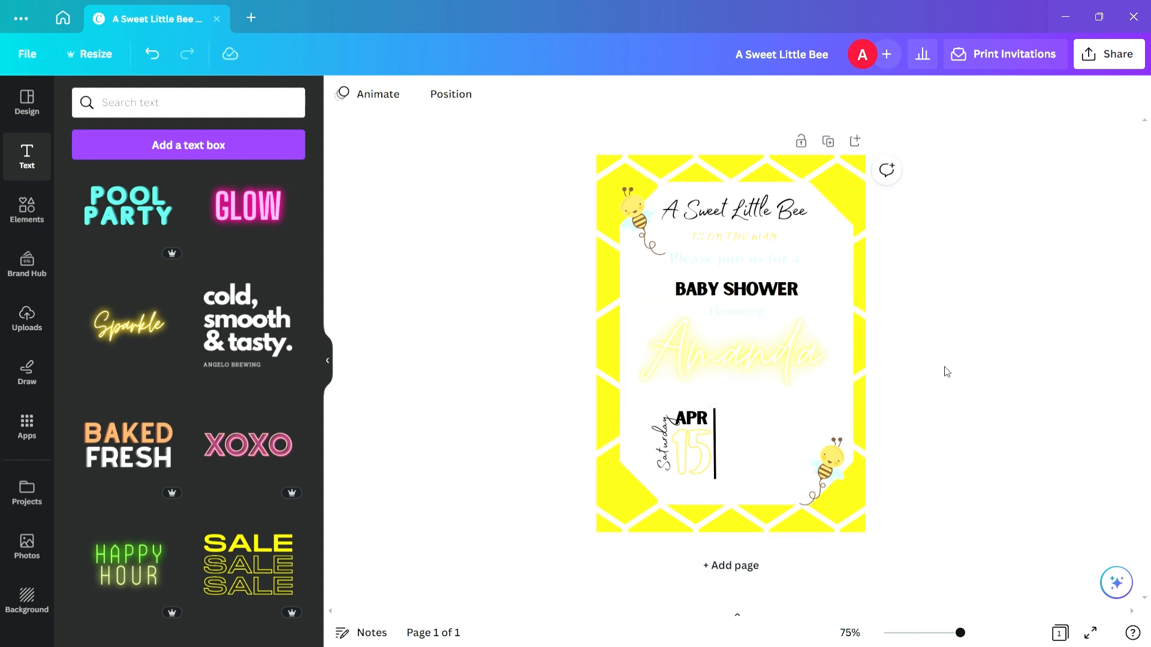
# Move the vertical "Saturday" text slightly left so it clears the "APR" text.
pyautogui.click(666, 440)
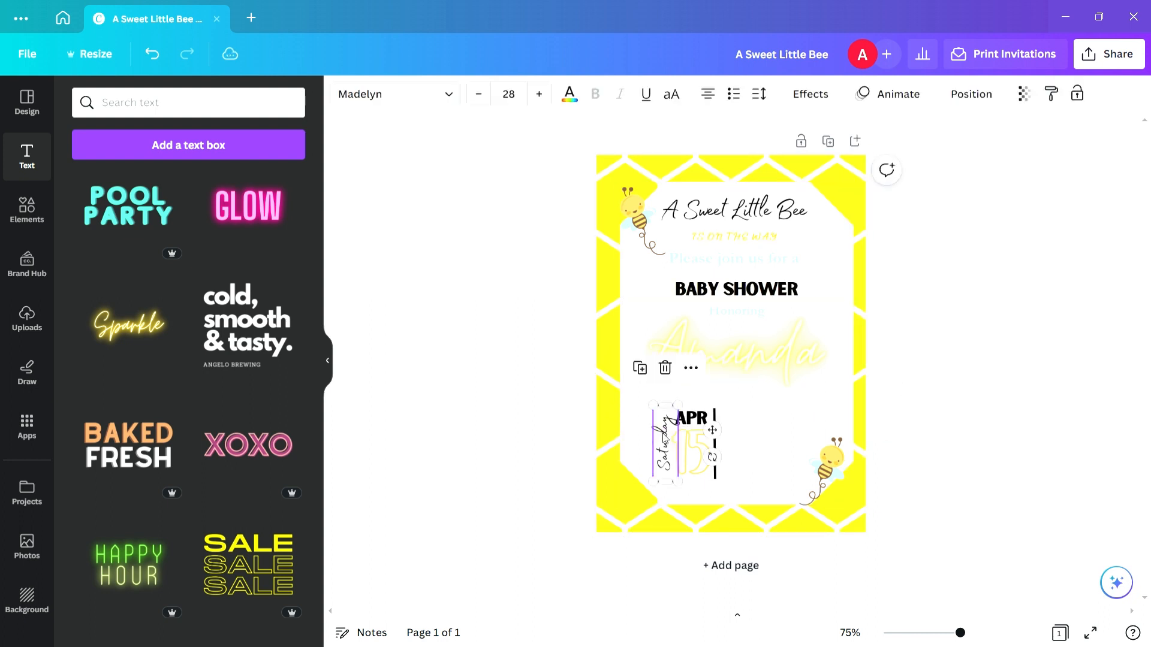
pyautogui.moveTo(667, 439); pyautogui.dragTo(666, 441)
pyautogui.moveTo(743, 412)
pyautogui.mouseDown()
pyautogui.moveTo(662, 488)
pyautogui.moveTo(742, 412)
pyautogui.mouseUp()
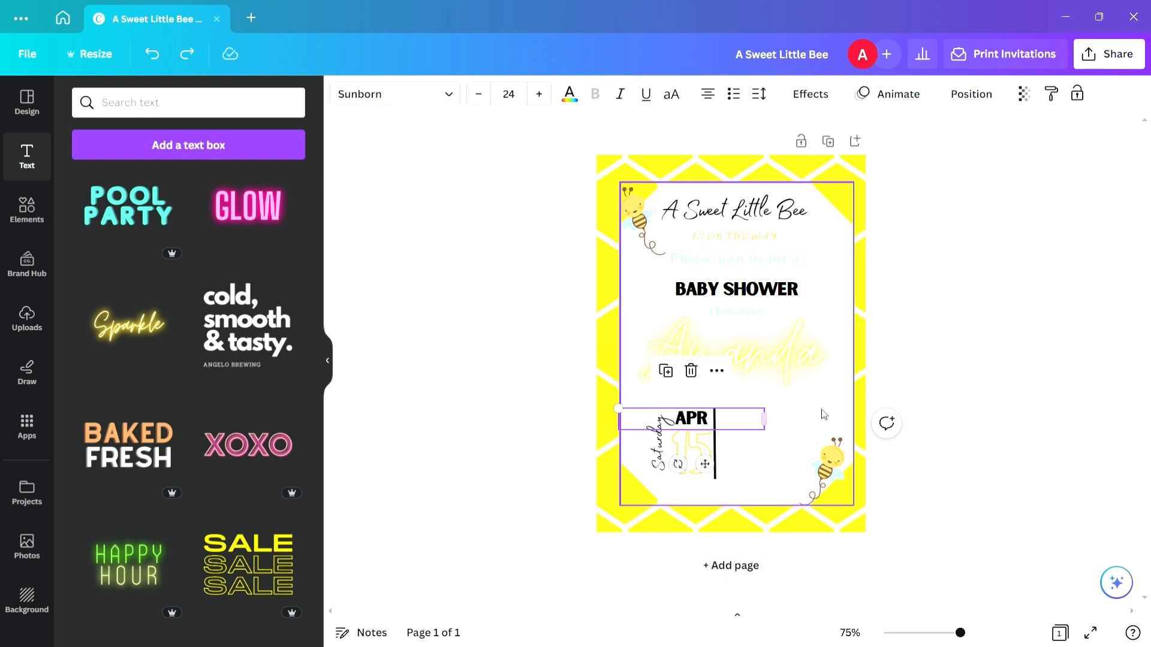
pyautogui.click(763, 399)
pyautogui.click(777, 449)
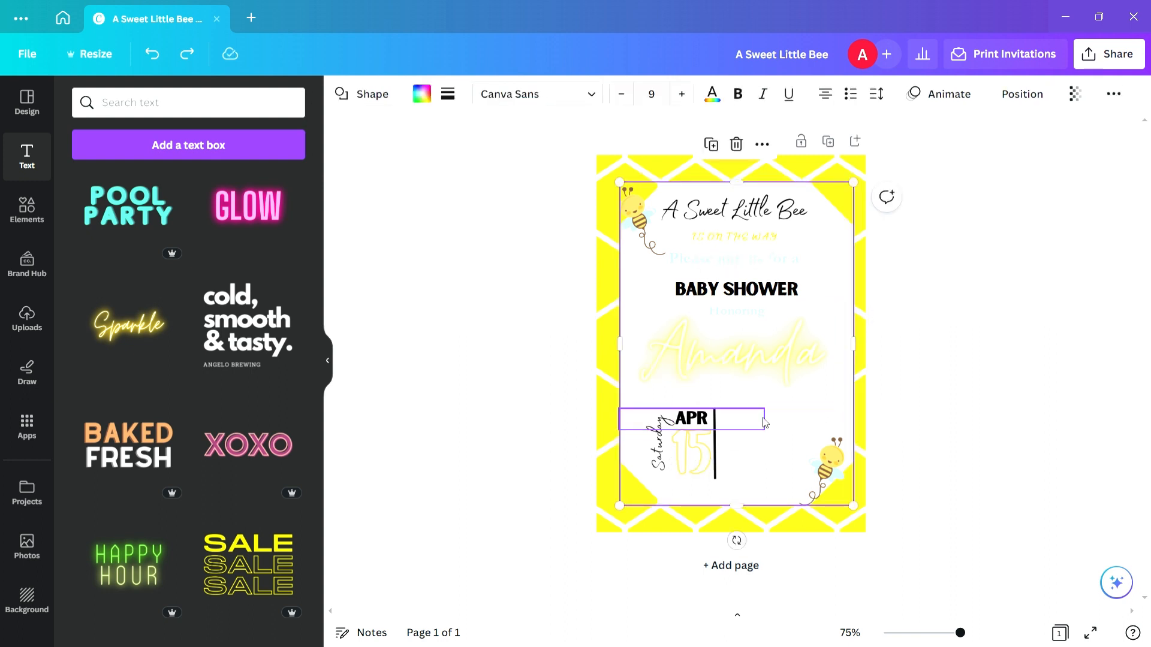
pyautogui.click(763, 422)
pyautogui.click(798, 433)
pyautogui.click(773, 400)
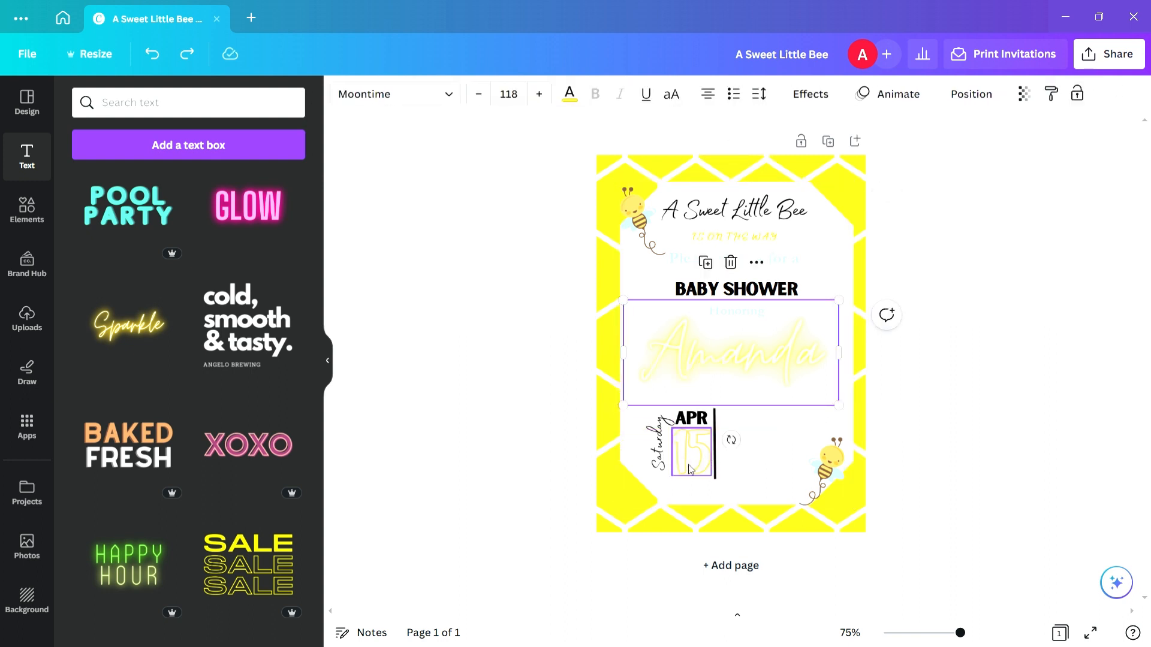
# Move "Saturday", "APR", the "15" and the divider line together slightly up and right, closer to the honoree's name.
pyautogui.click(703, 442)
pyautogui.keyDown('shift'); pyautogui.click(704, 425); pyautogui.keyUp('shift')
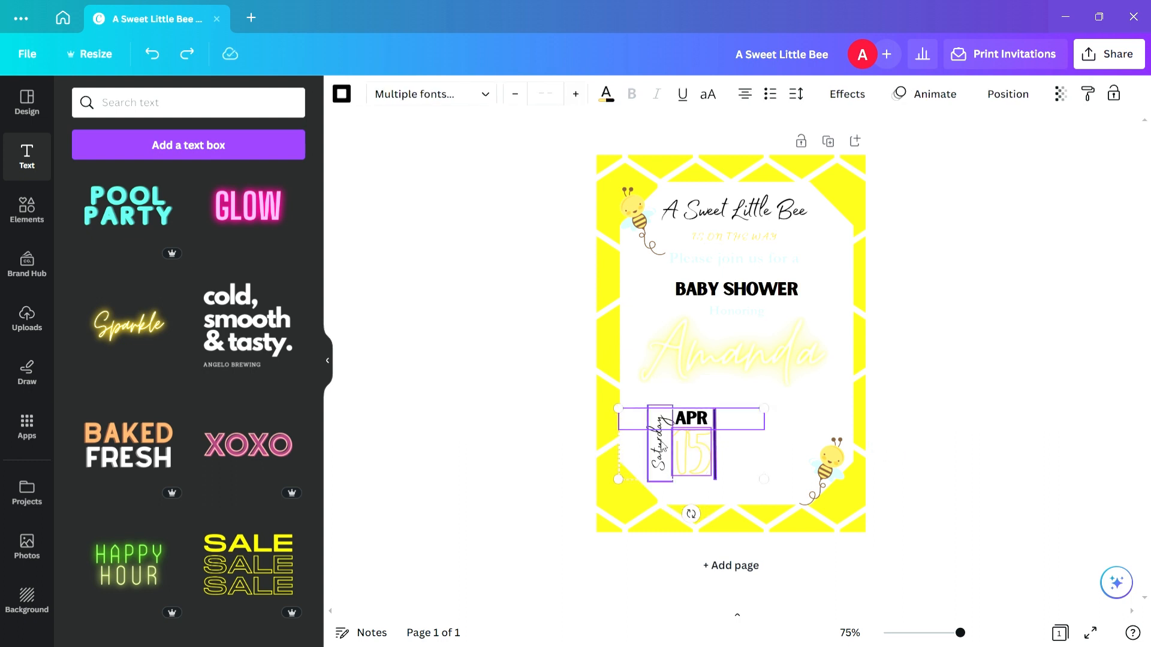
pyautogui.keyDown('shift'); pyautogui.click(661, 447); pyautogui.keyUp('shift')
pyautogui.moveTo(661, 446); pyautogui.dragTo(676, 429)
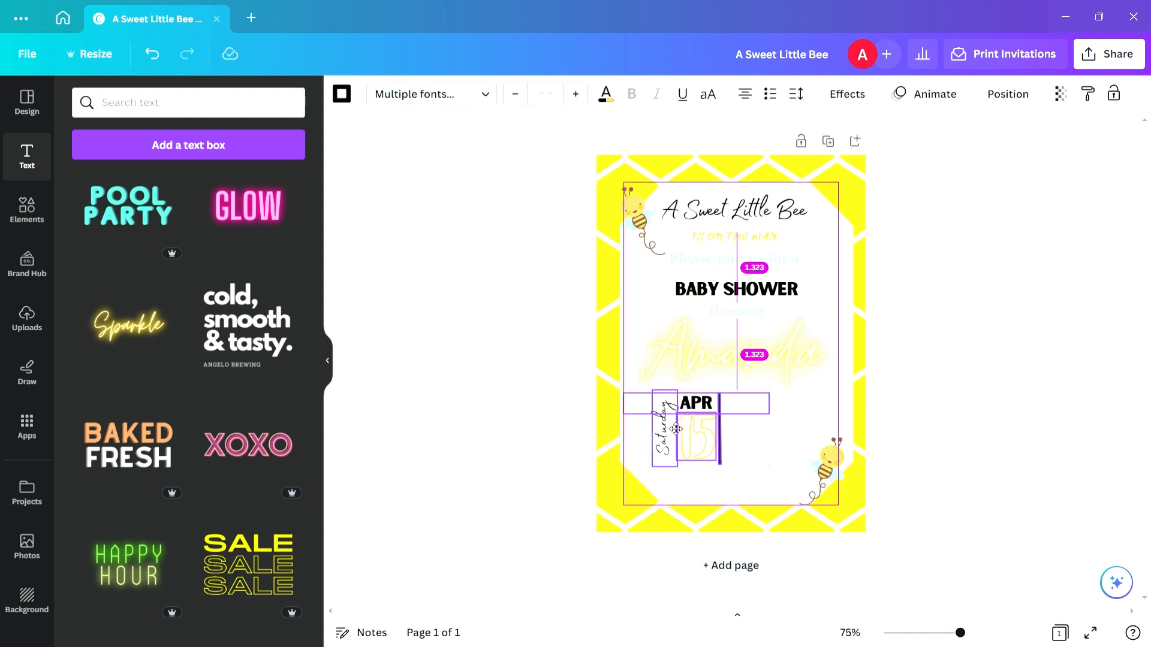
pyautogui.moveTo(676, 430); pyautogui.dragTo(676, 429)
pyautogui.click(927, 403)
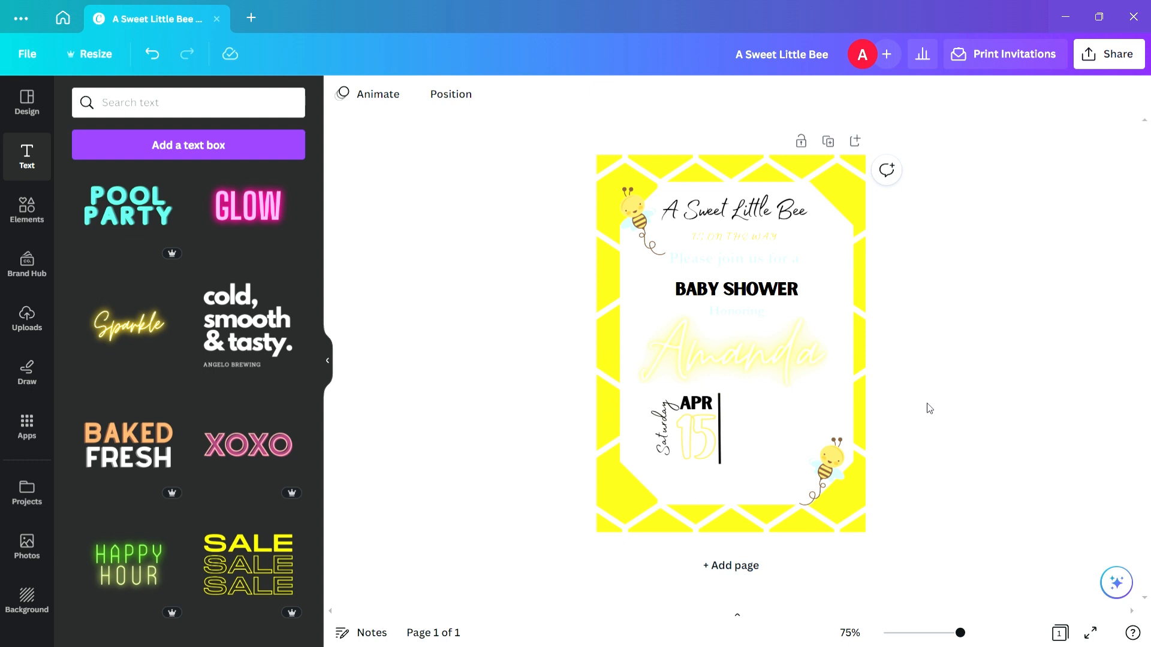
# Duplicate the "15" across the divider line and change the copy's text to "11:00 - 1:00".
pyautogui.click(708, 431)
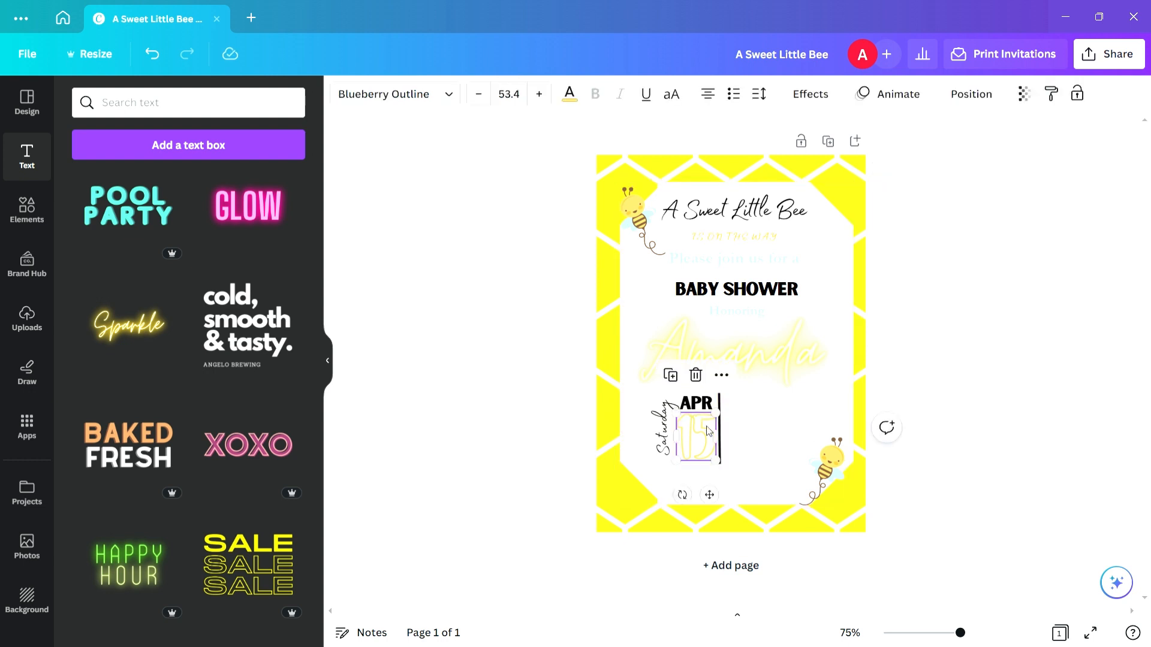
pyautogui.moveTo(706, 426); pyautogui.dragTo(758, 432)
pyautogui.doubleClick(759, 431)
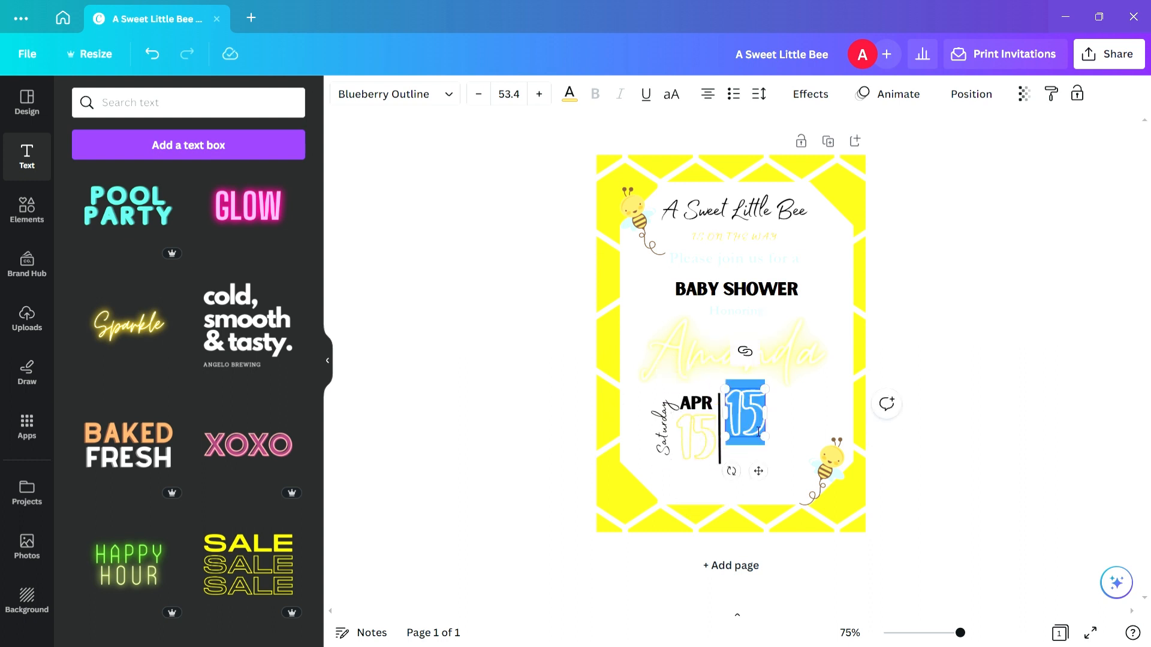
pyautogui.write('11')
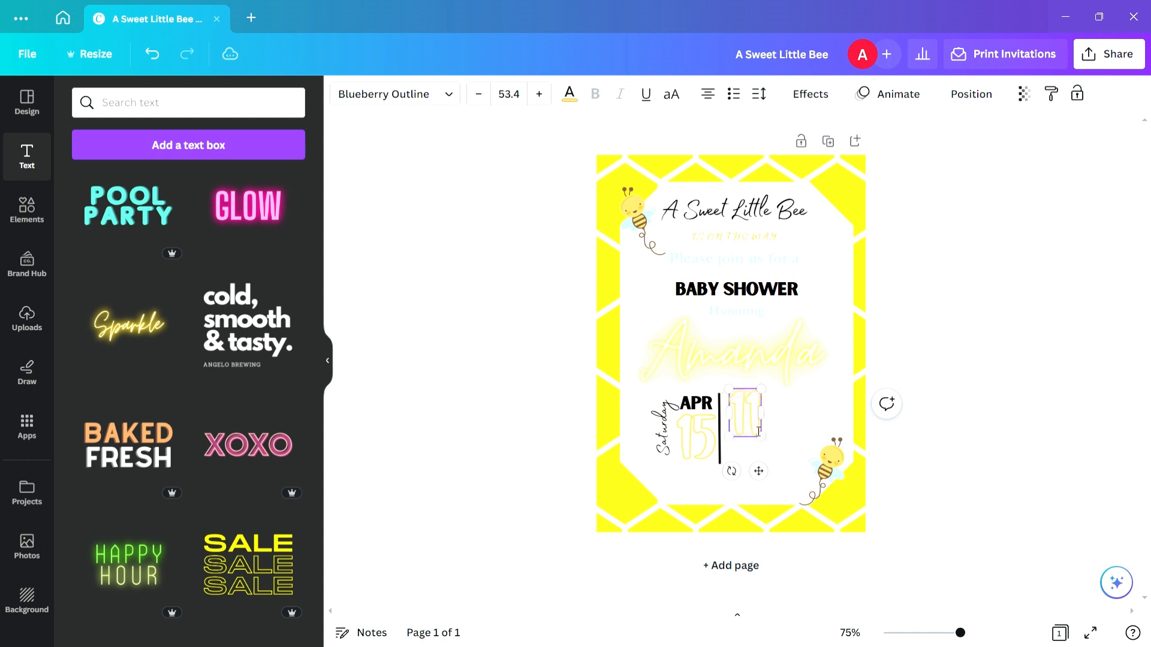
pyautogui.write(':00')
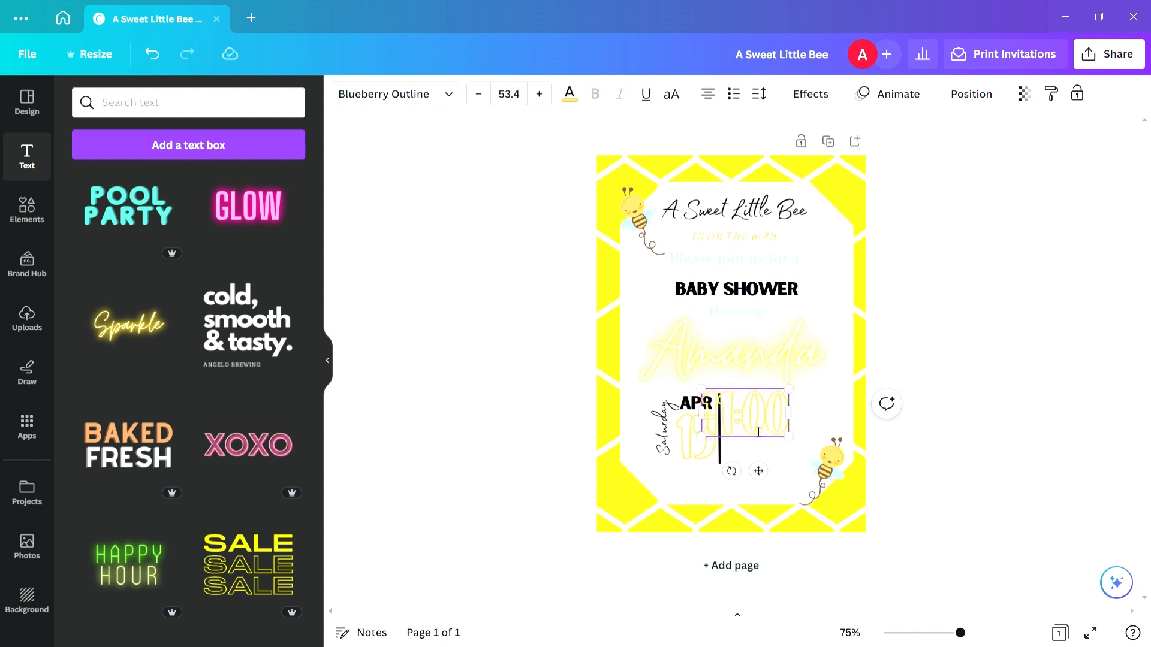
pyautogui.write(' -')
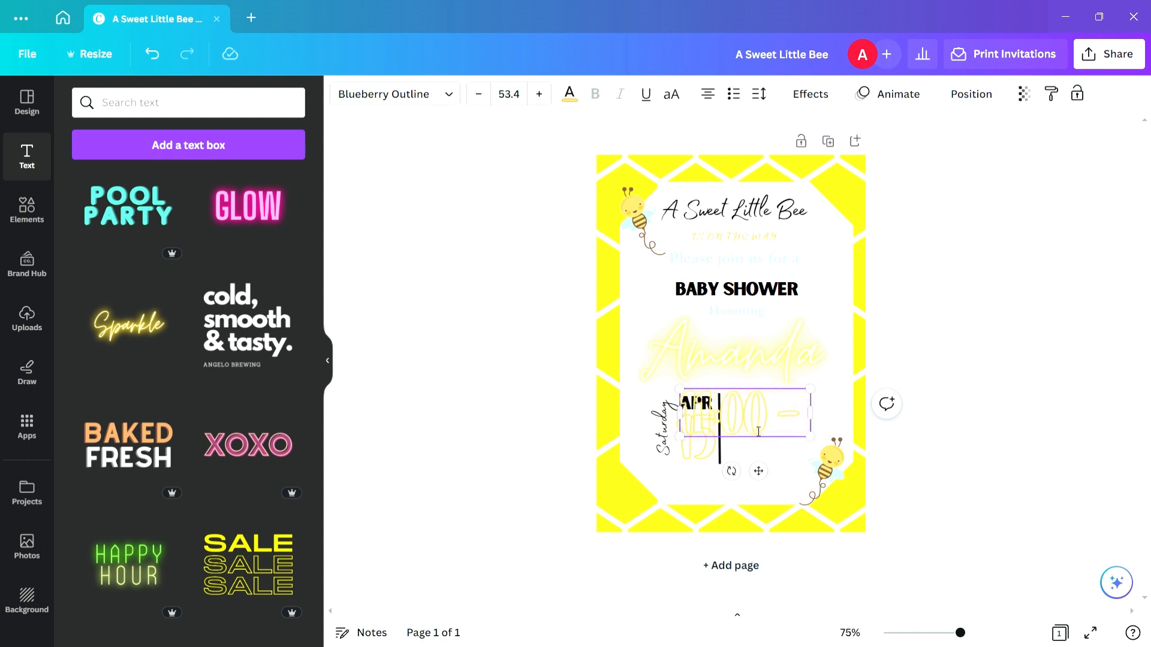
pyautogui.write(' 1:00')
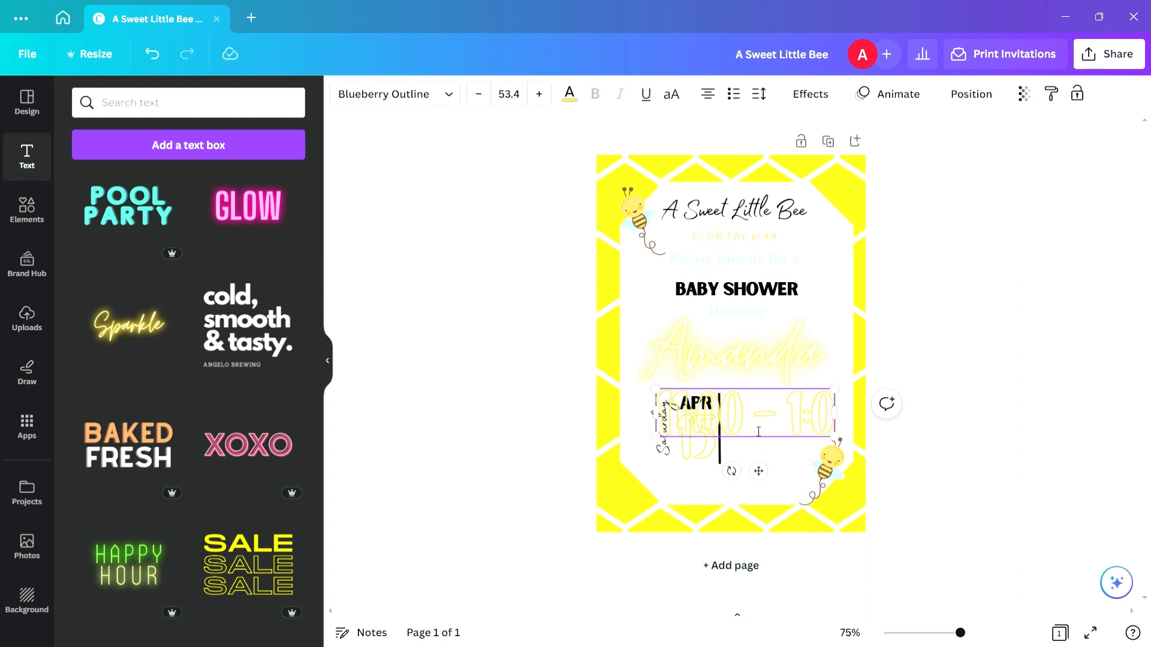
# Shrink the time text to about size 20.3 and place it just right of the divider line, level with "APR".
pyautogui.moveTo(846, 437); pyautogui.dragTo(733, 418)
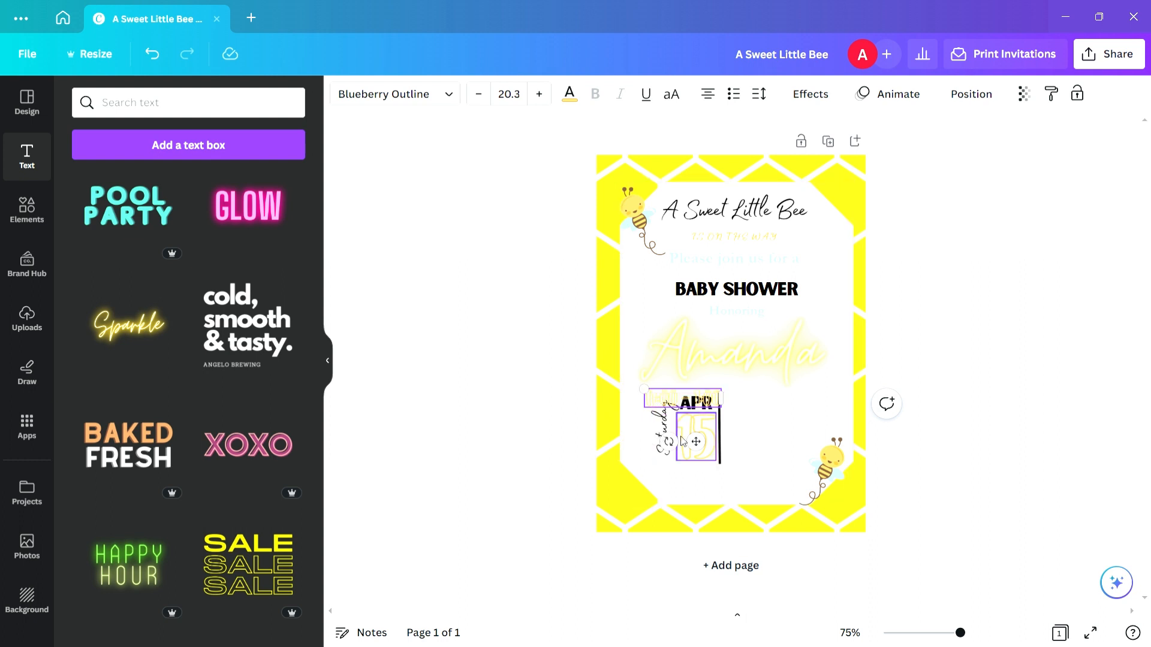
pyautogui.moveTo(696, 441); pyautogui.dragTo(773, 453)
pyautogui.click(949, 334)
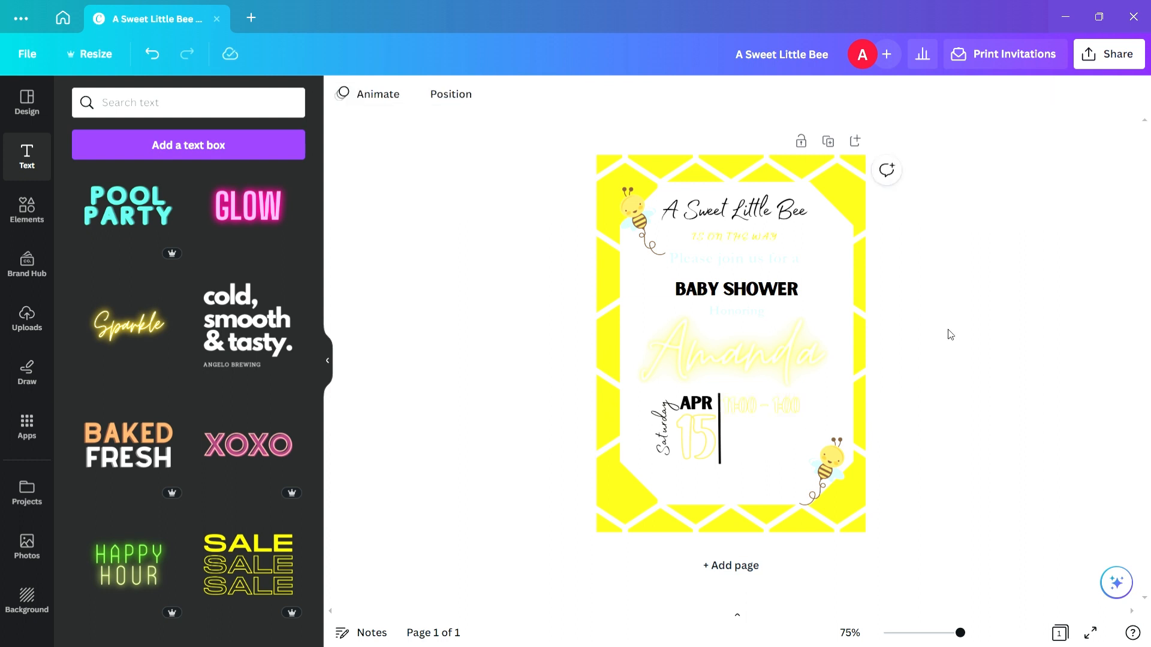
# Duplicate the "Honoring" text, place the copy below the time and select its text for replacement.
pyautogui.click(736, 311)
pyautogui.moveTo(736, 314); pyautogui.dragTo(759, 433)
pyautogui.doubleClick(759, 433)
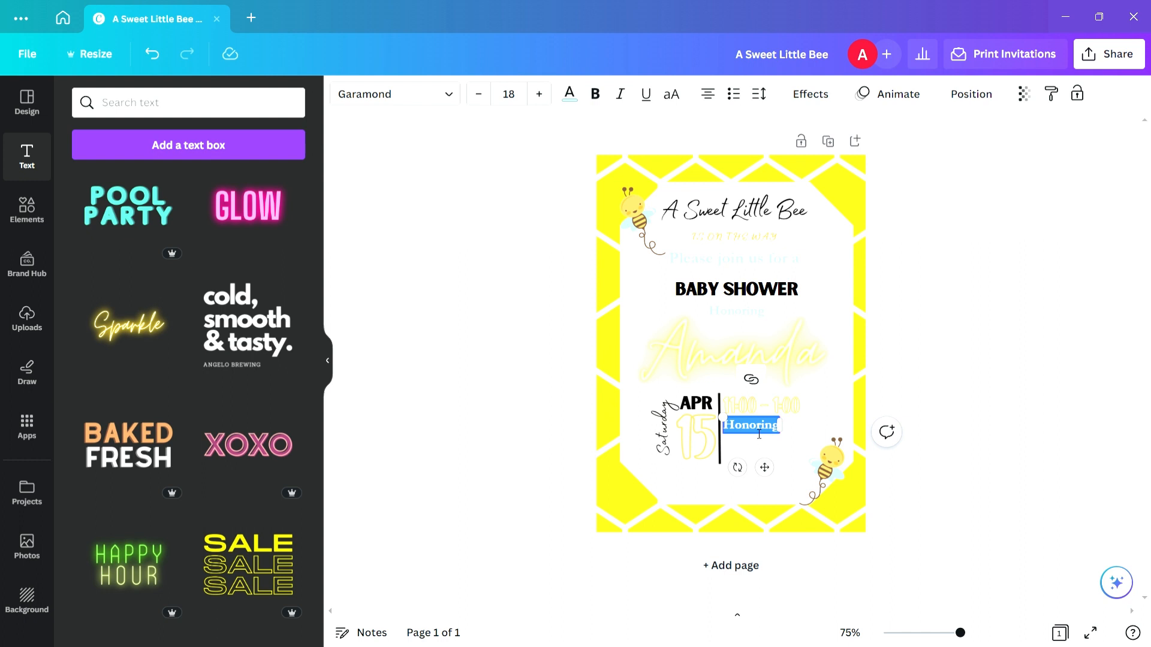
# Enter the venue's two-line postal address in the copied text and position it under the time, beside the divider line.
pyautogui.press('BackSpace')
pyautogui.write('at')
pyautogui.press('BackSpace')
pyautogui.press('BackSpace')
pyautogui.press('BackSpace')
pyautogui.write('123 S')
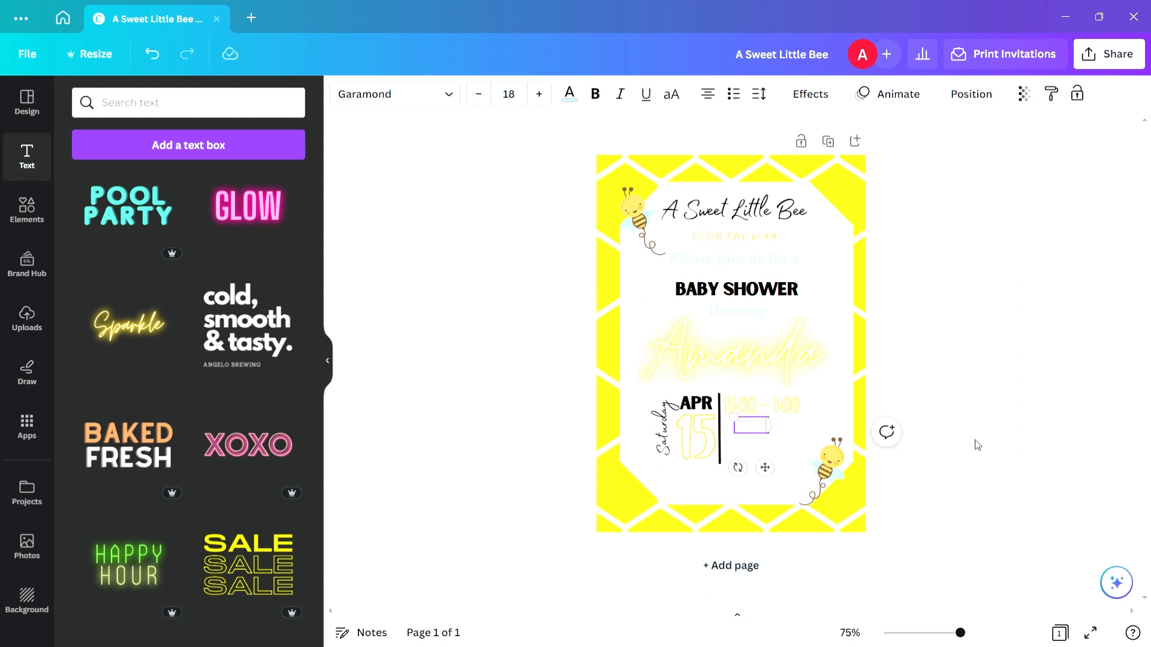
pyautogui.write('tree')
pyautogui.press('BackSpace')
pyautogui.press('BackSpace')
pyautogui.write('eeet')
pyautogui.press('Return')
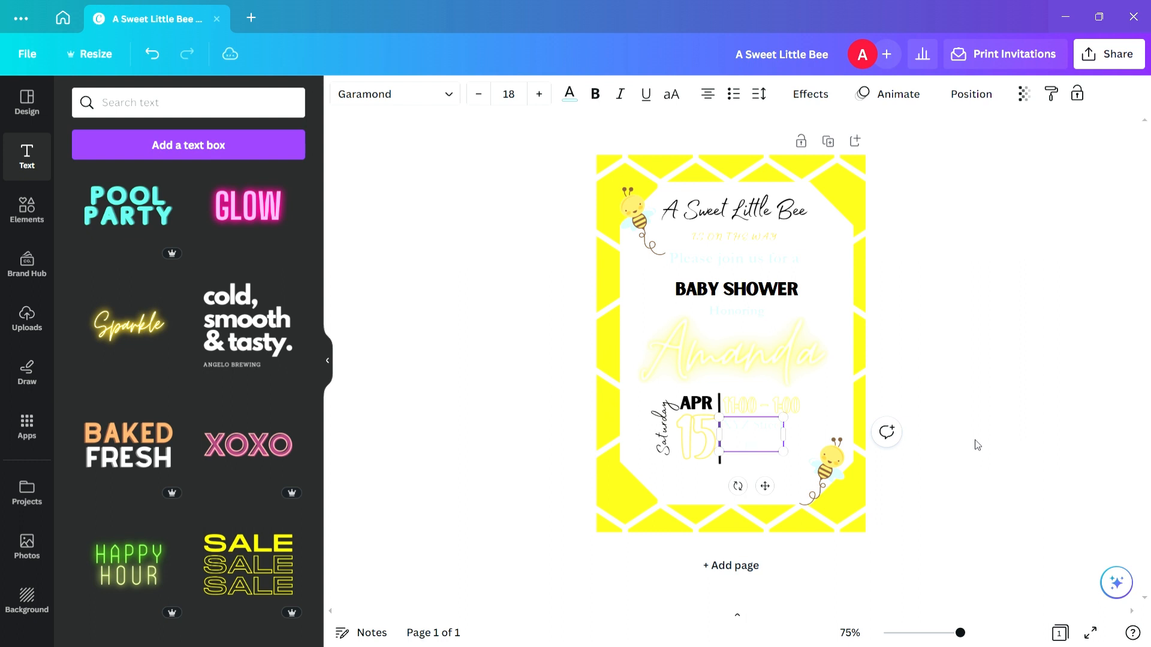
pyautogui.write('te201')
pyautogui.click(1017, 398)
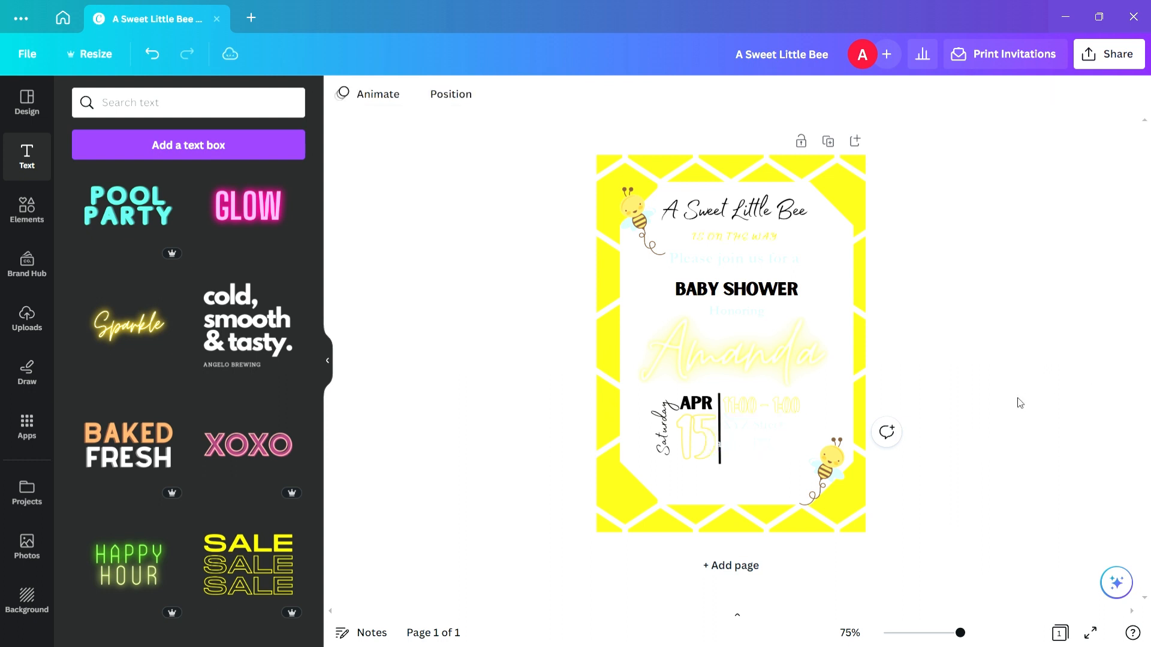
pyautogui.moveTo(771, 448); pyautogui.dragTo(782, 453)
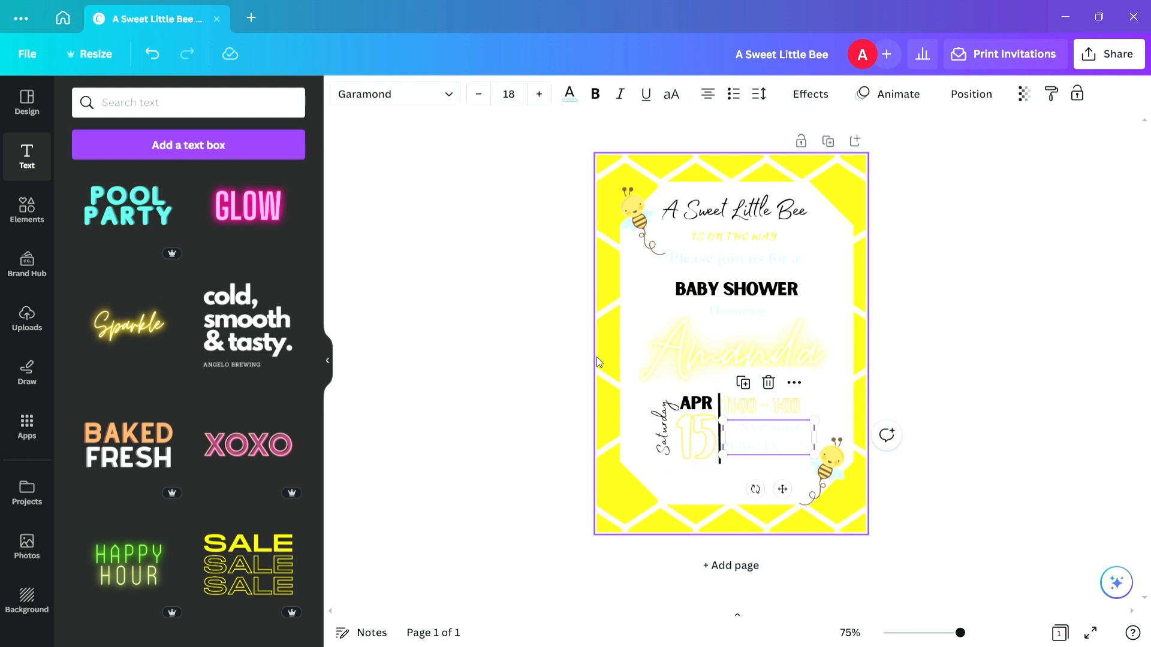
# Recolor the address text with a custom darker turquoise, #47CEDD.
pyautogui.click(577, 103)
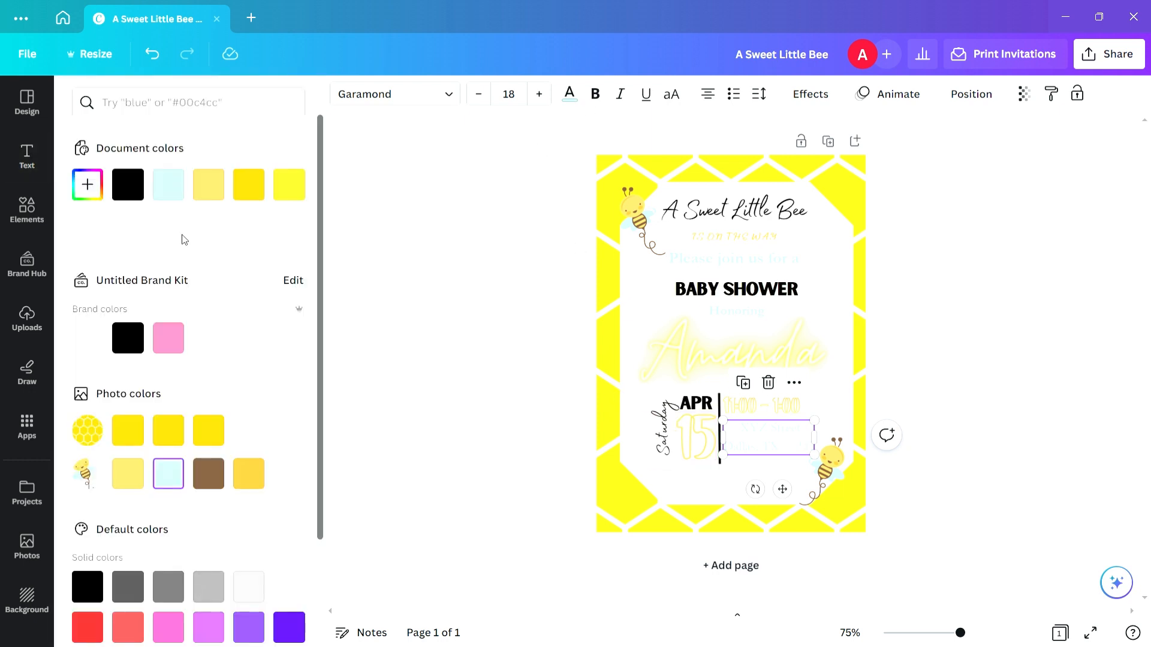
pyautogui.click(96, 199)
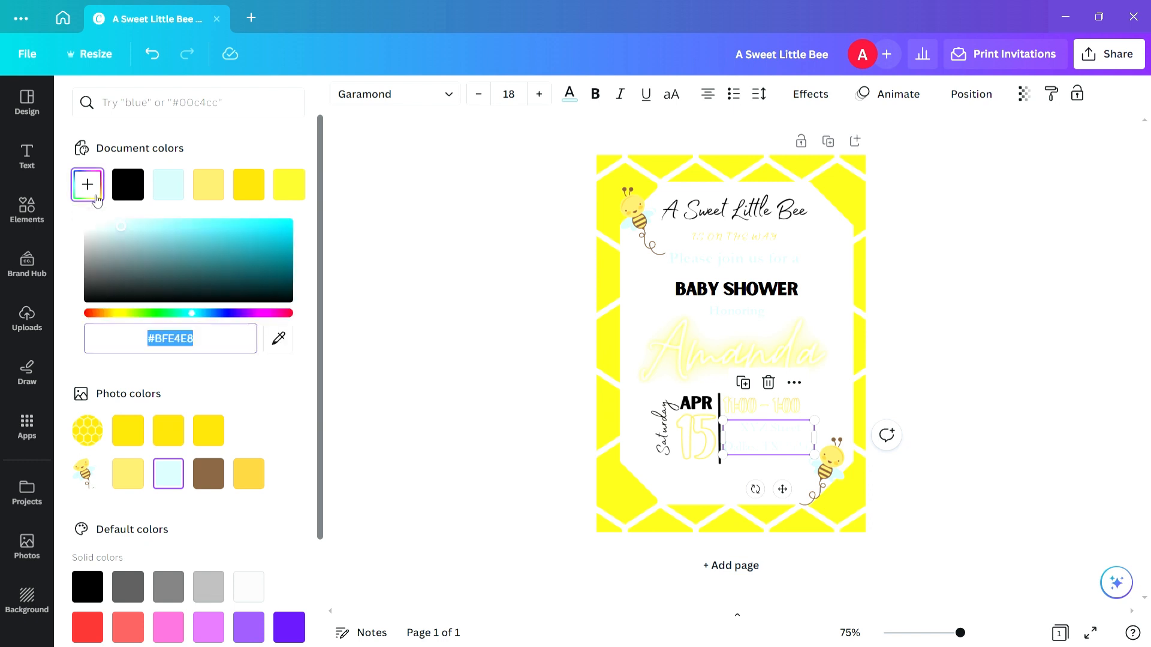
pyautogui.click(172, 225)
pyautogui.click(188, 225)
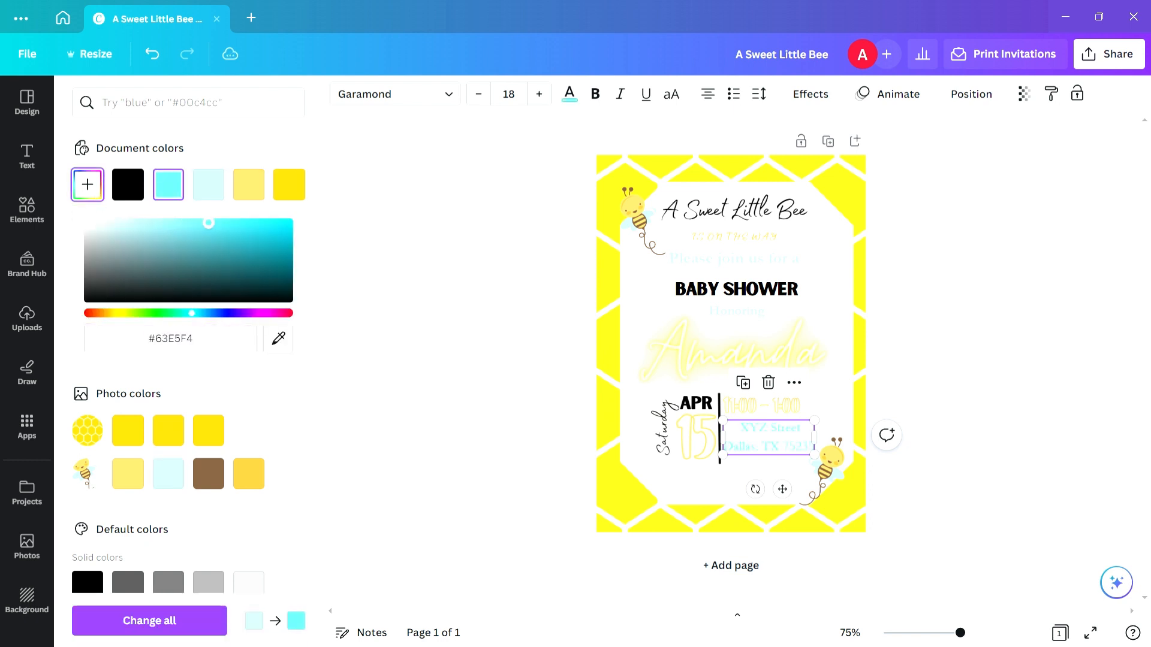
pyautogui.click(226, 229)
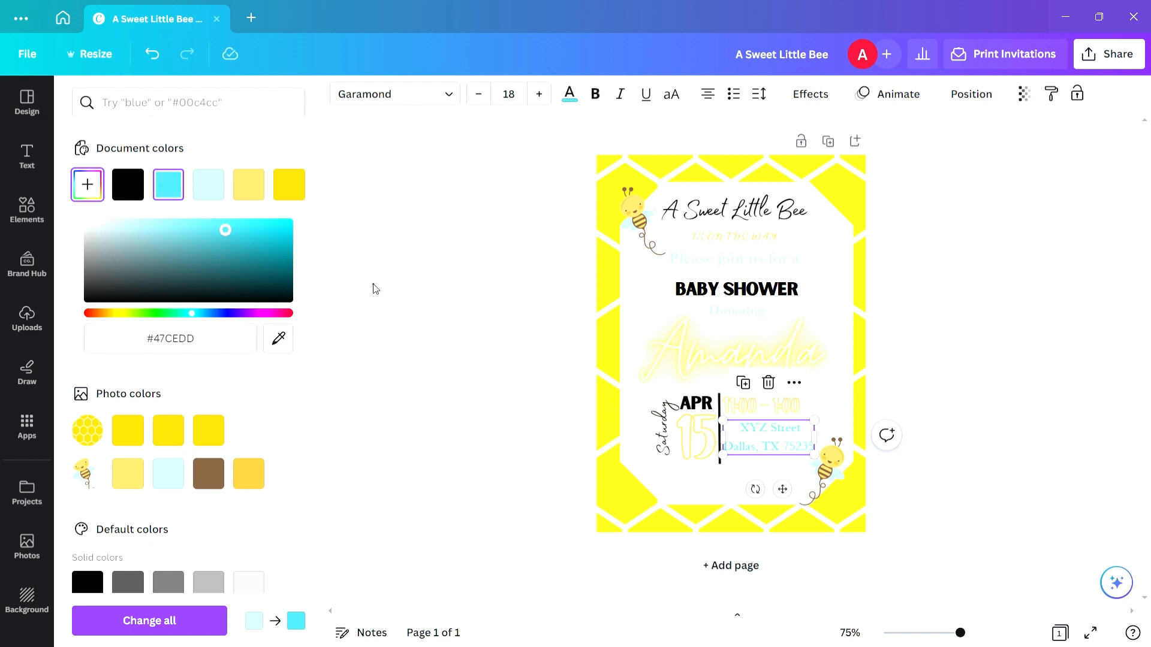
# Duplicate the vertical divider line, rotate the copy to horizontal and stretch it across beneath the date and address.
pyautogui.click(372, 288)
pyautogui.click(908, 330)
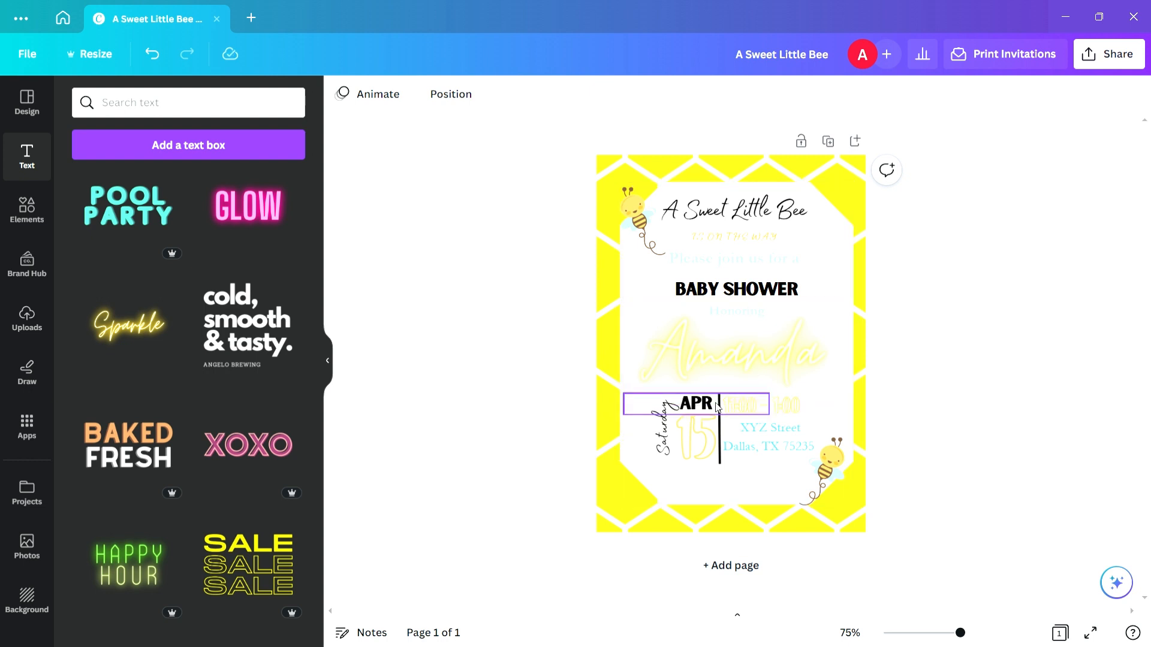
pyautogui.click(720, 432)
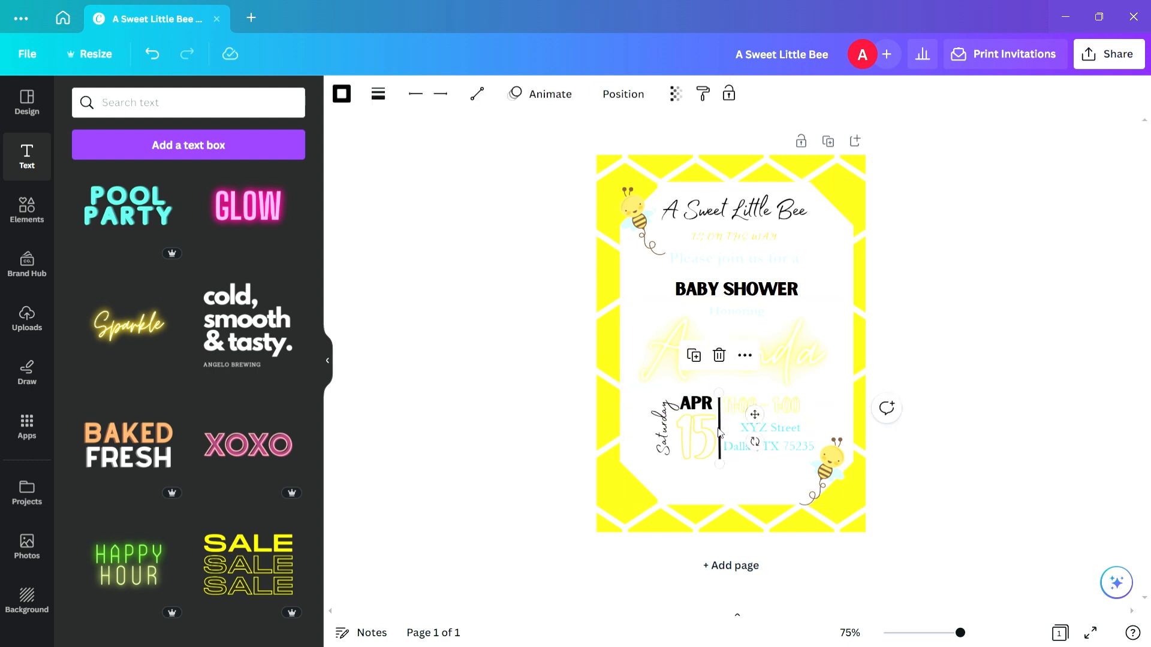
pyautogui.hotkey('ctrl', 'd')
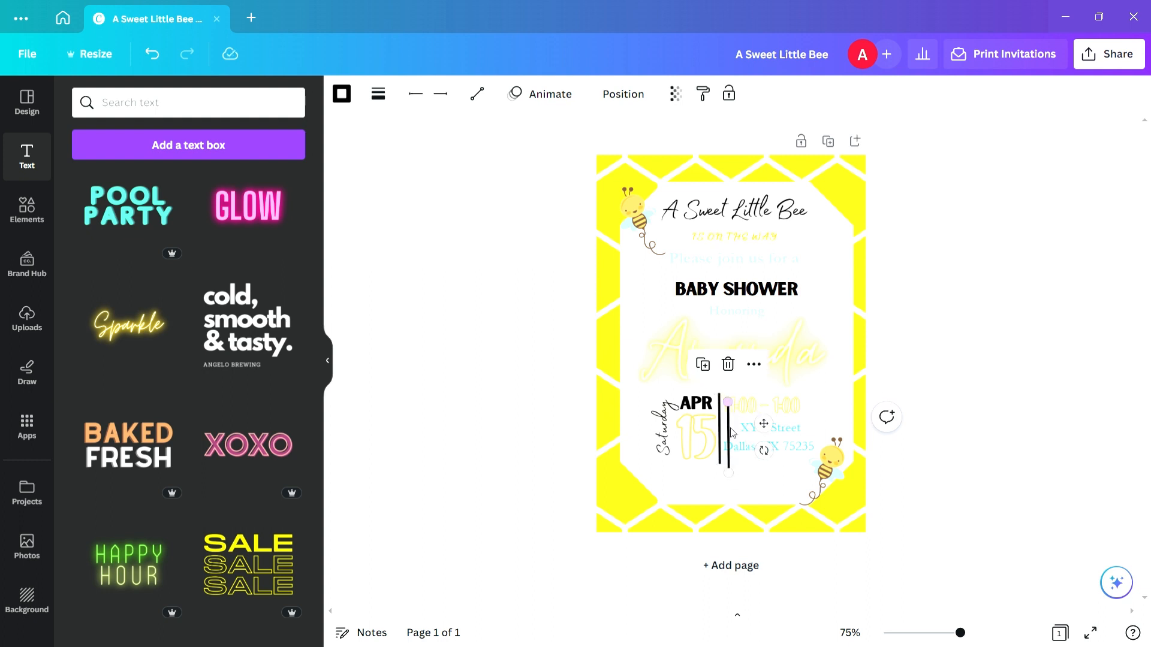
pyautogui.moveTo(764, 450); pyautogui.dragTo(730, 474)
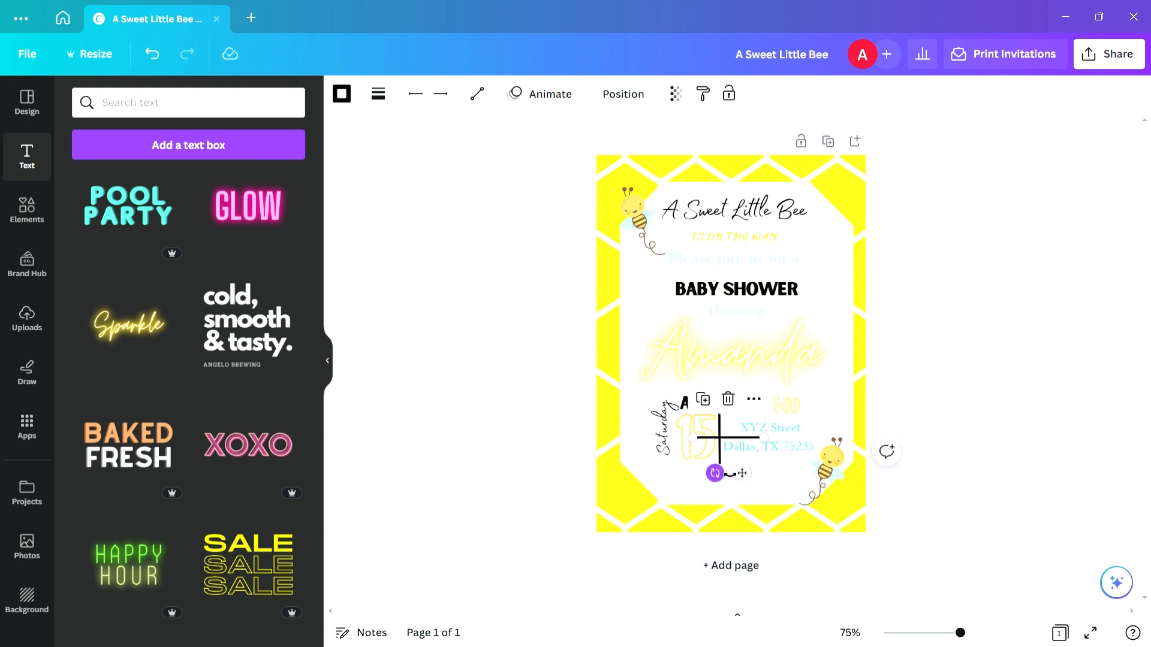
pyautogui.moveTo(719, 475); pyautogui.dragTo(821, 474)
# Shift the lower bee slightly outward, clear of the horizontal line, and level that line exactly.
pyautogui.click(830, 474)
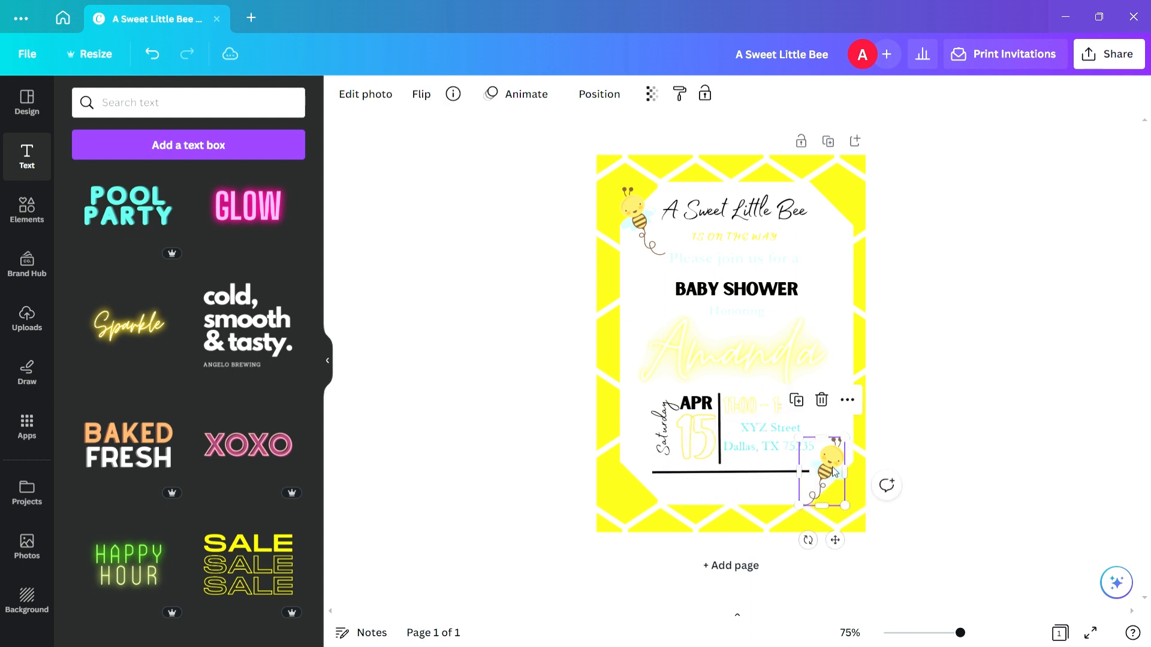
pyautogui.click(778, 476)
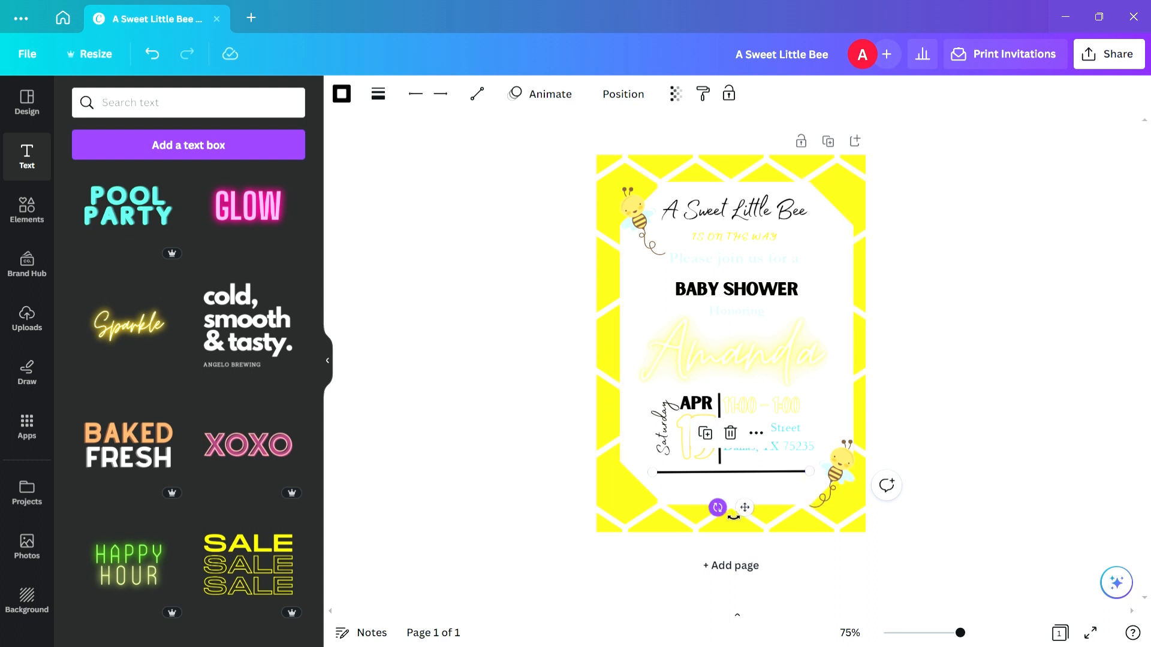
pyautogui.moveTo(733, 514); pyautogui.dragTo(733, 542)
pyautogui.click(845, 426)
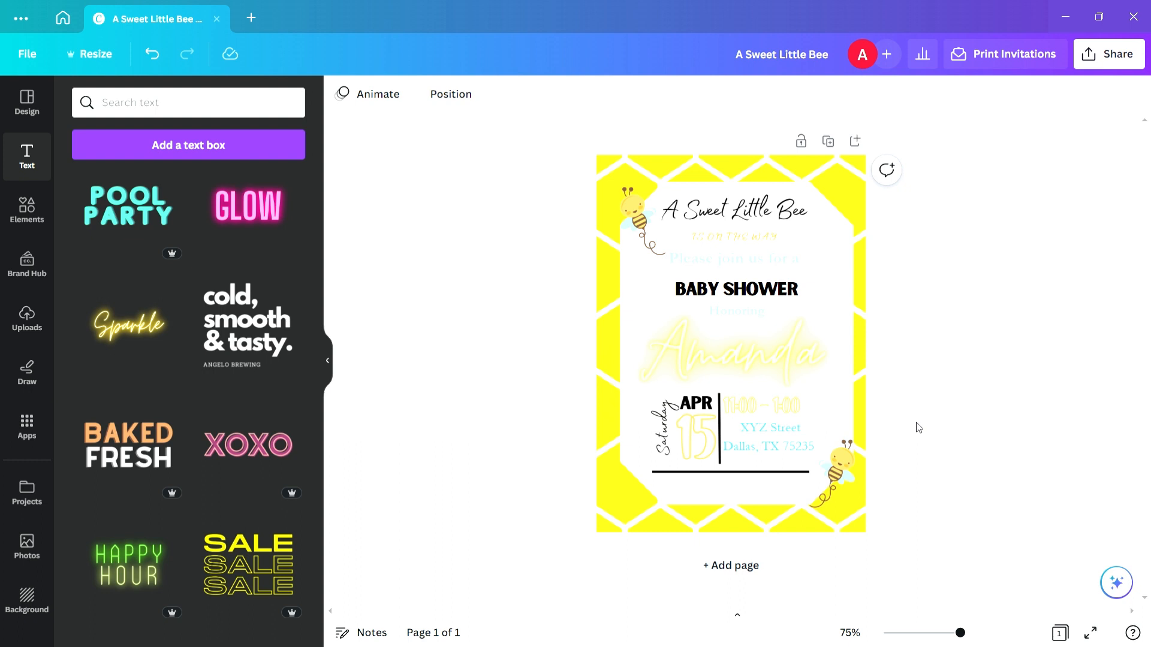
# Duplicate the address text, place the copy centered below the horizontal line and clear its wording.
pyautogui.click(768, 433)
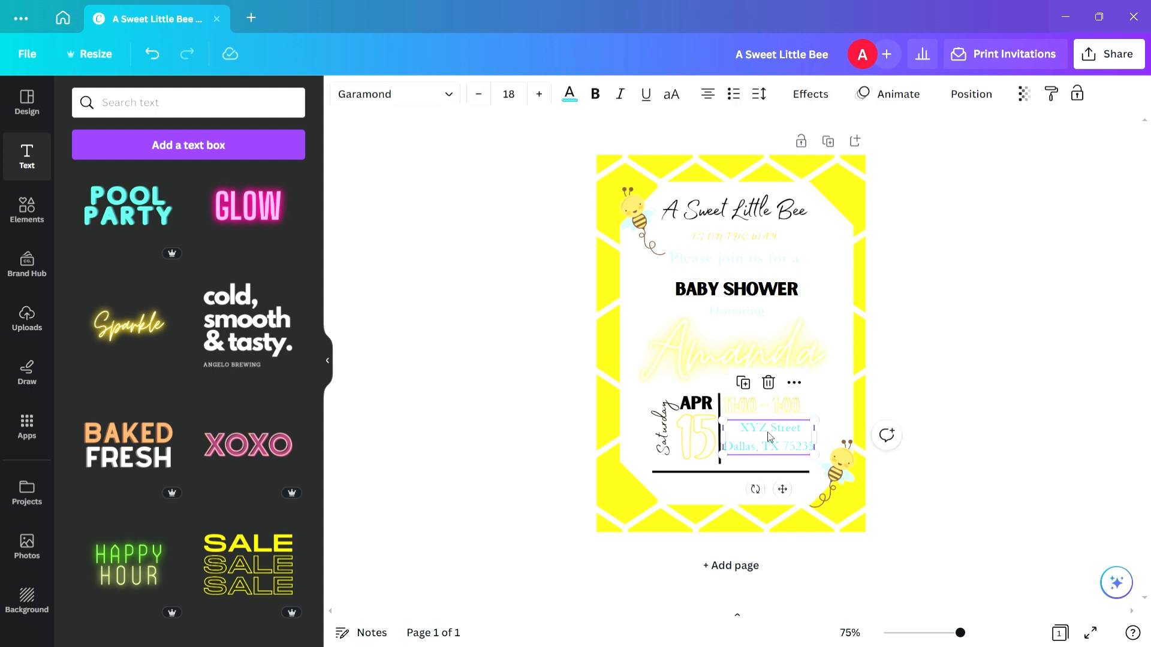
pyautogui.hotkey('ctrl', 'd')
pyautogui.moveTo(777, 450); pyautogui.dragTo(742, 512)
pyautogui.click(742, 511)
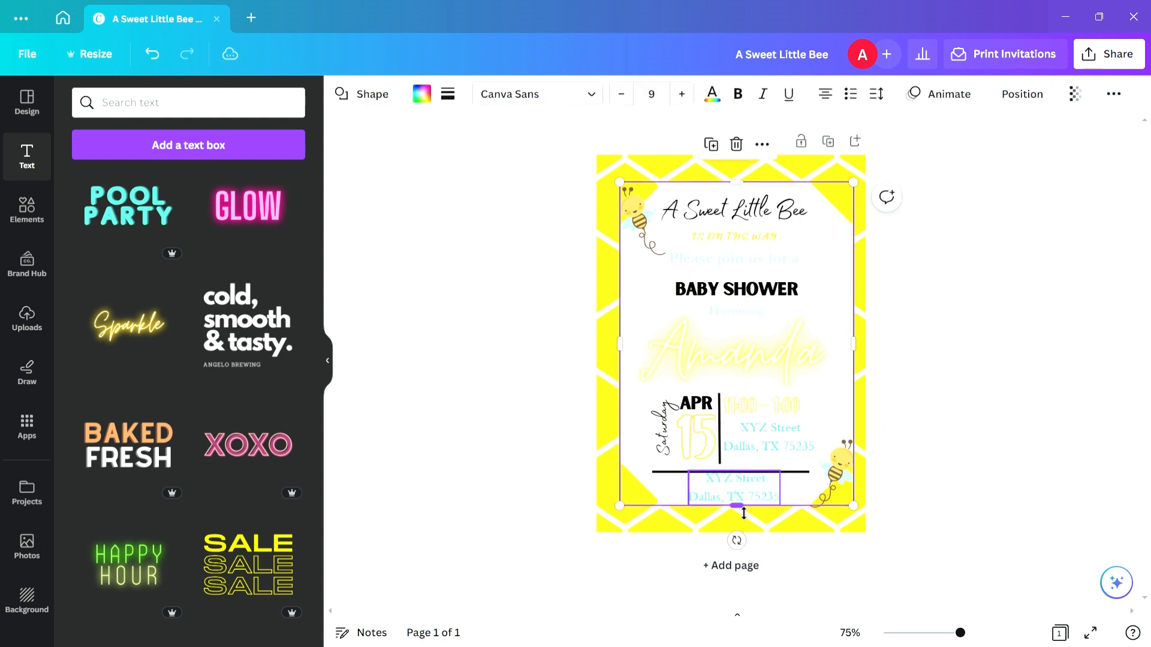
pyautogui.tripleClick(738, 505)
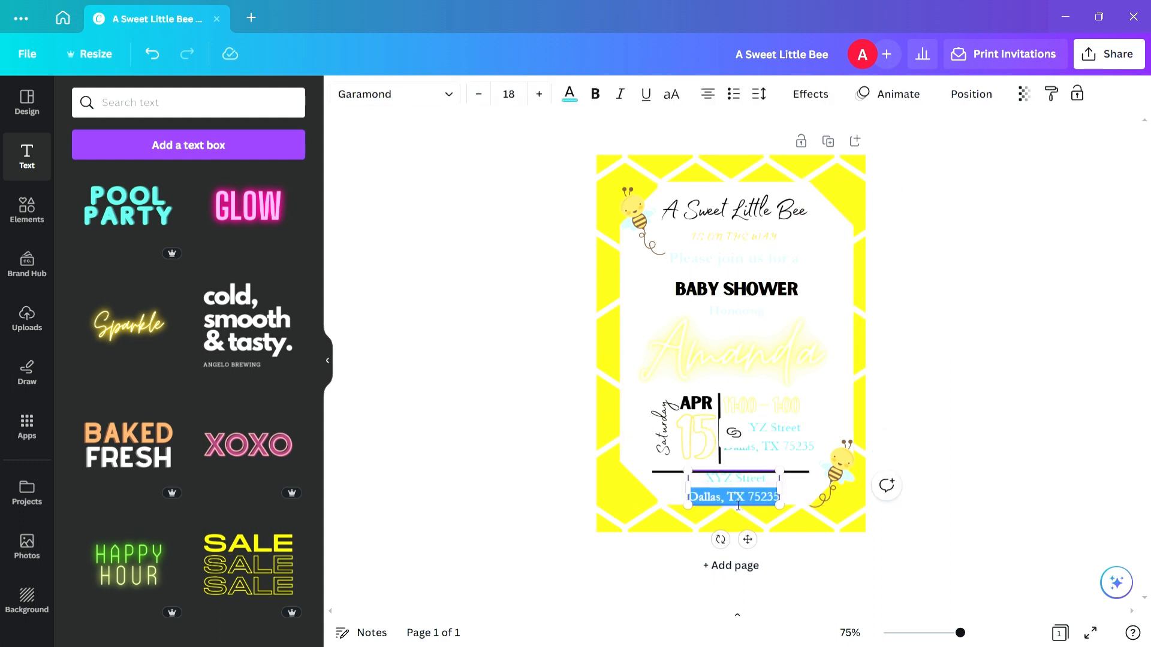
pyautogui.hotkey('ctrl', 'a')
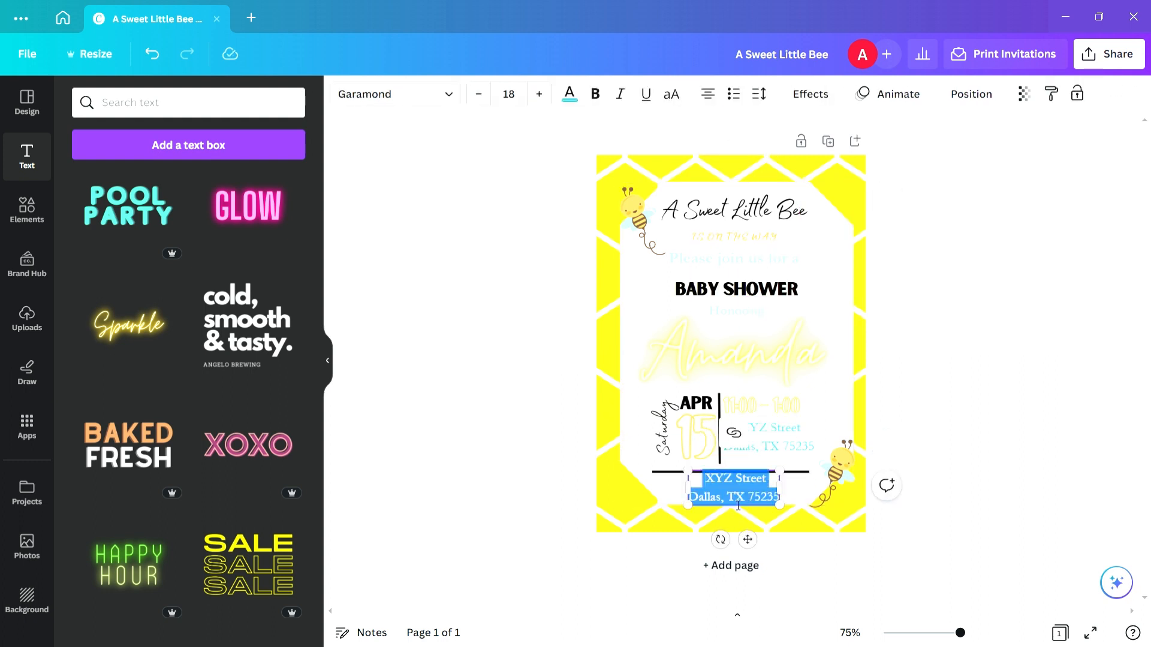
pyautogui.press('BackSpace')
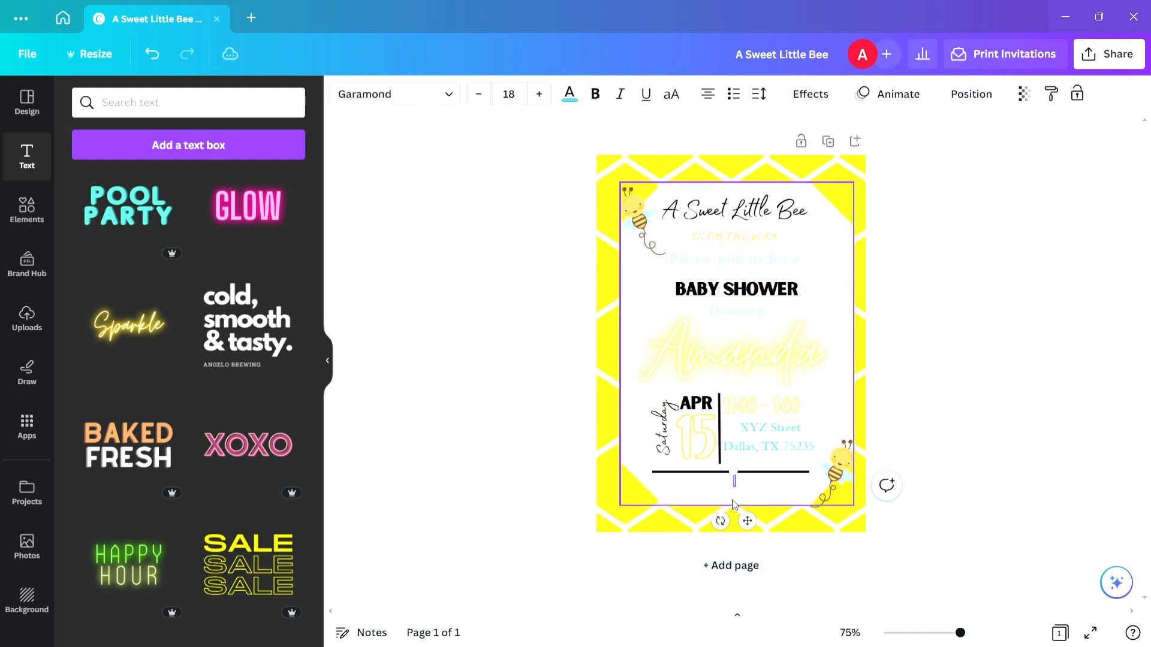
# Enter "RSVP: AmazinglyDesigns by April 11" in the emptied text box below the horizontal line.
pyautogui.write('RSVP: Am')
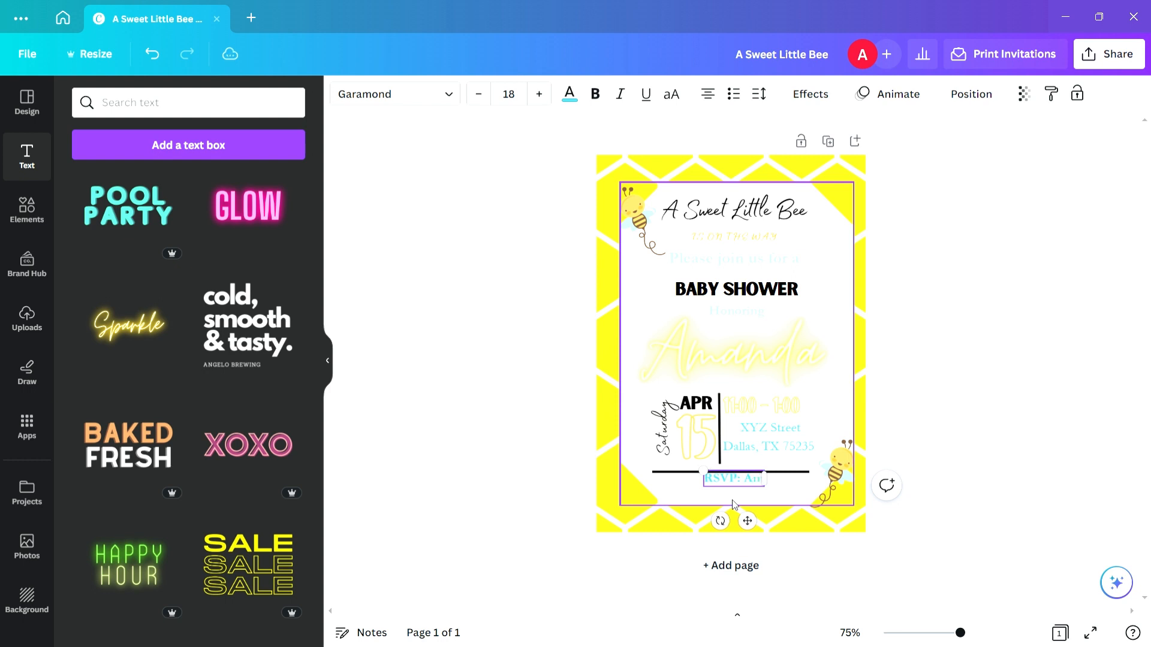
pyautogui.write('azinglyDesigns')
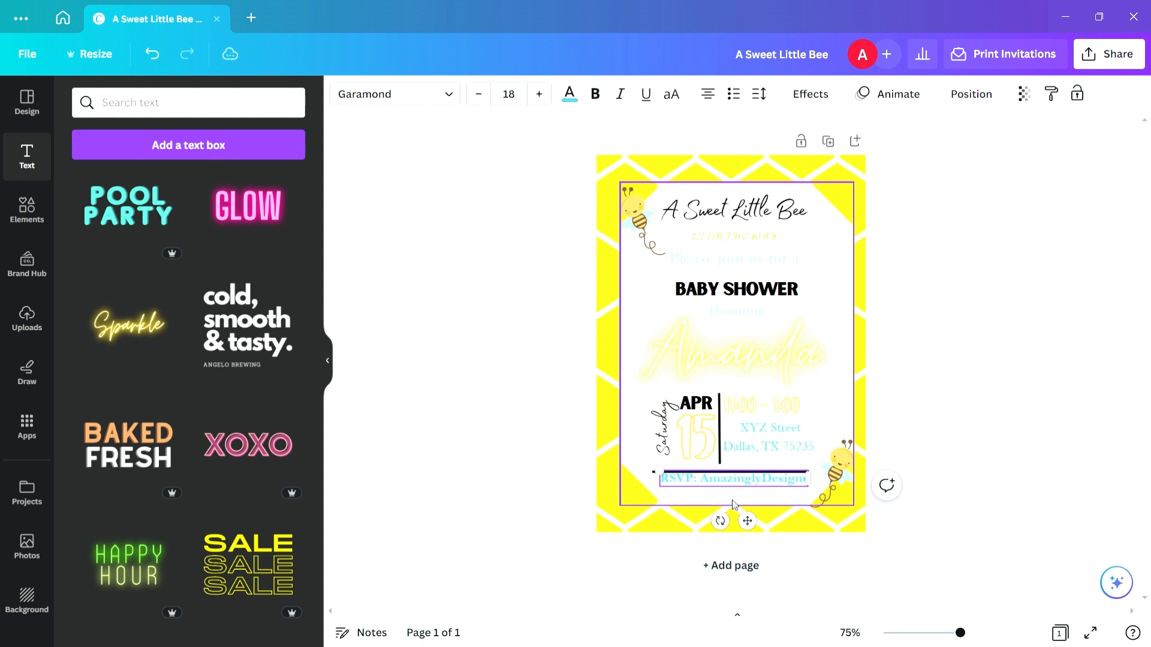
pyautogui.write(' by')
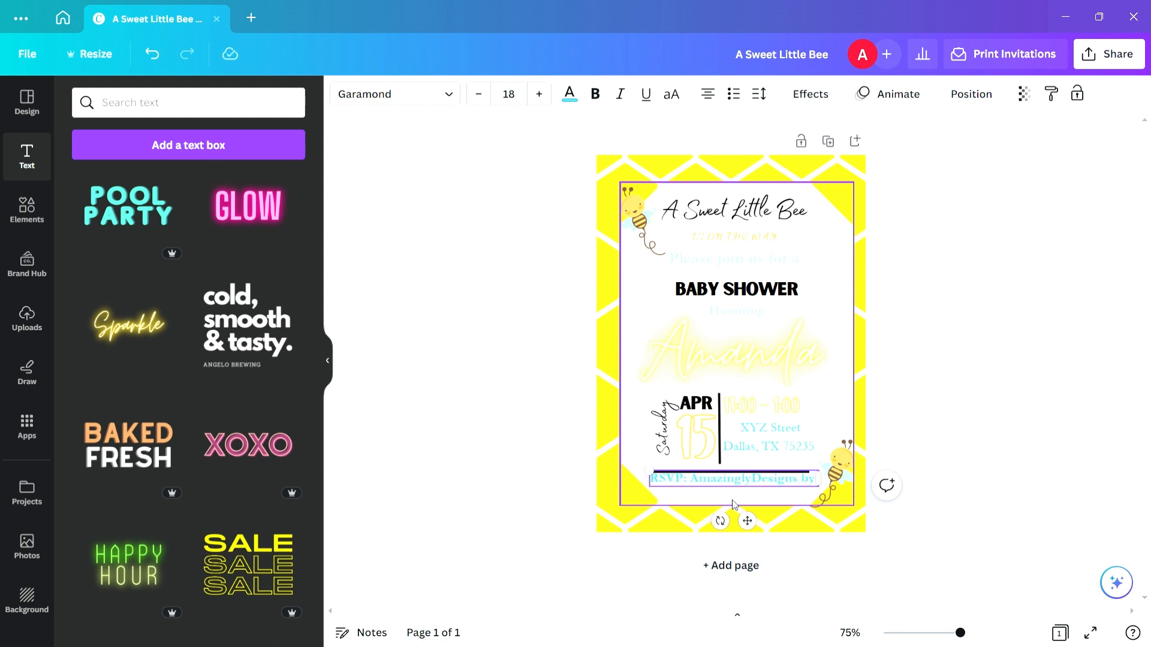
pyautogui.write('N')
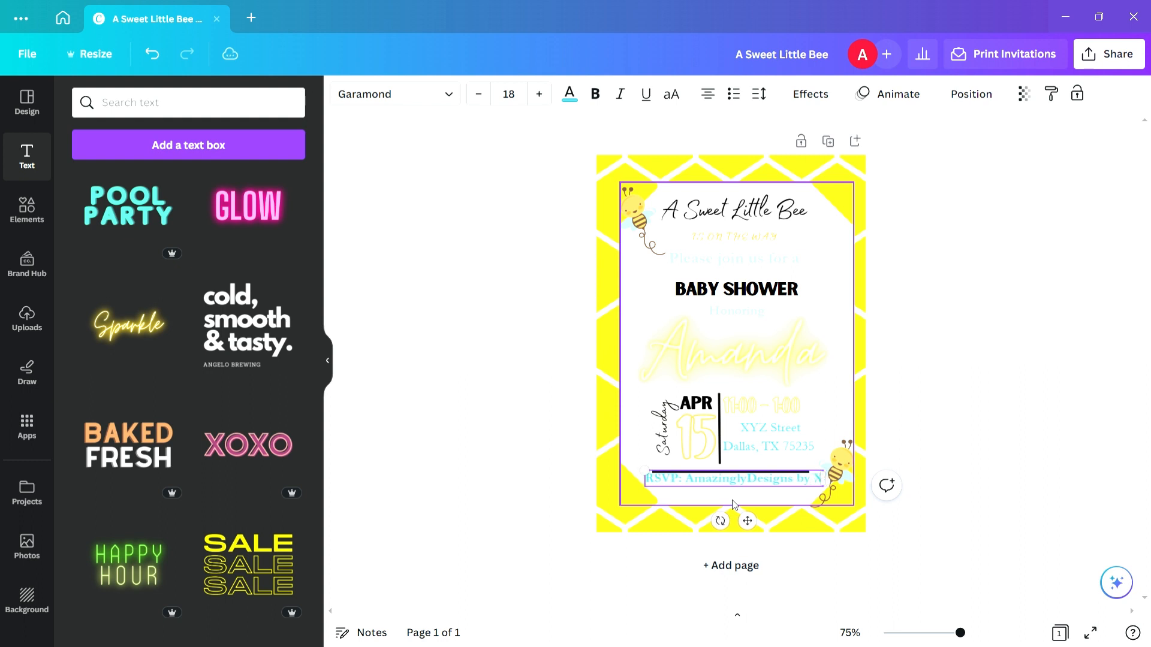
pyautogui.press('BackSpace')
pyautogui.press('BackSpace')
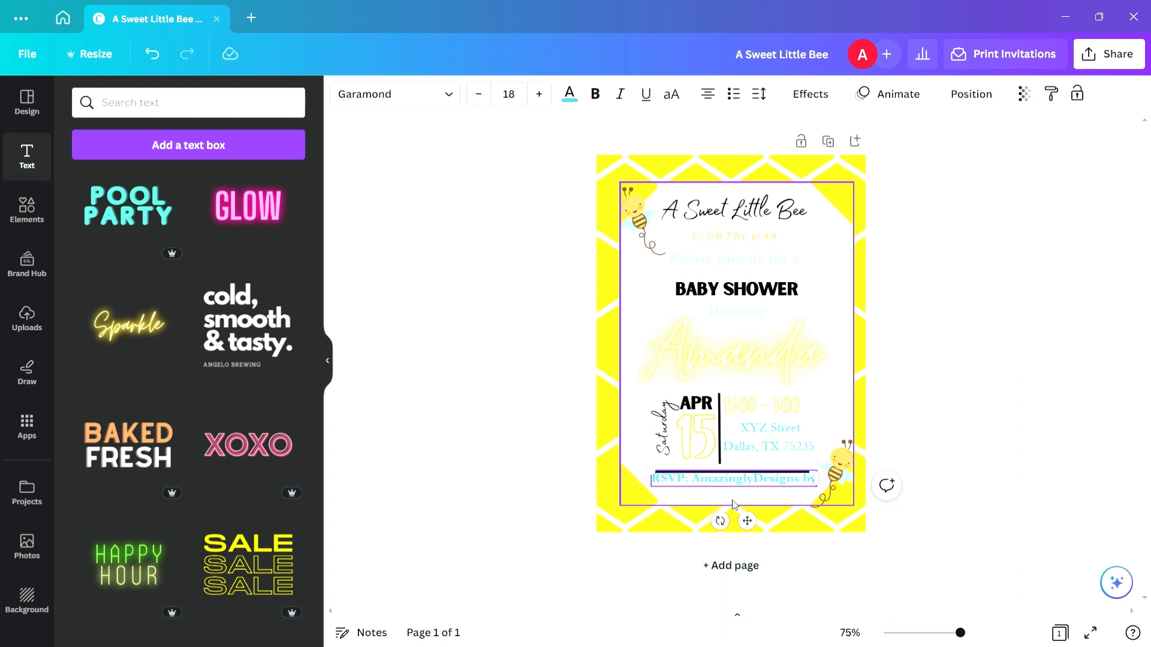
pyautogui.write('al')
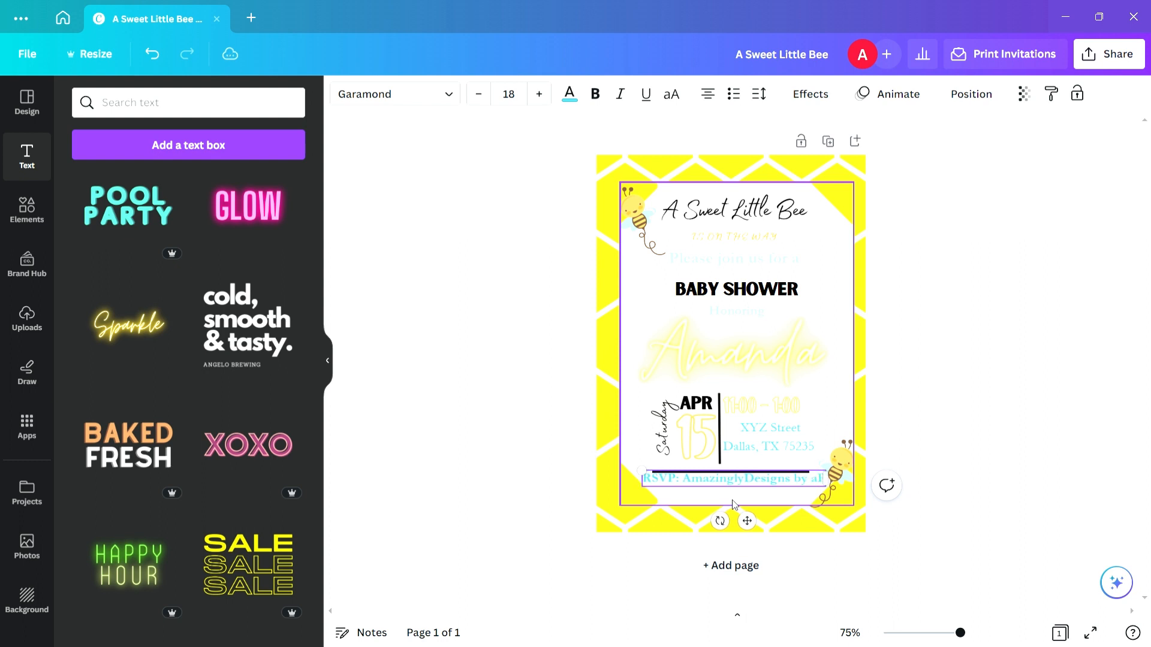
pyautogui.press('BackSpace')
pyautogui.press('BackSpace')
pyautogui.press('BackSpace')
pyautogui.write('april')
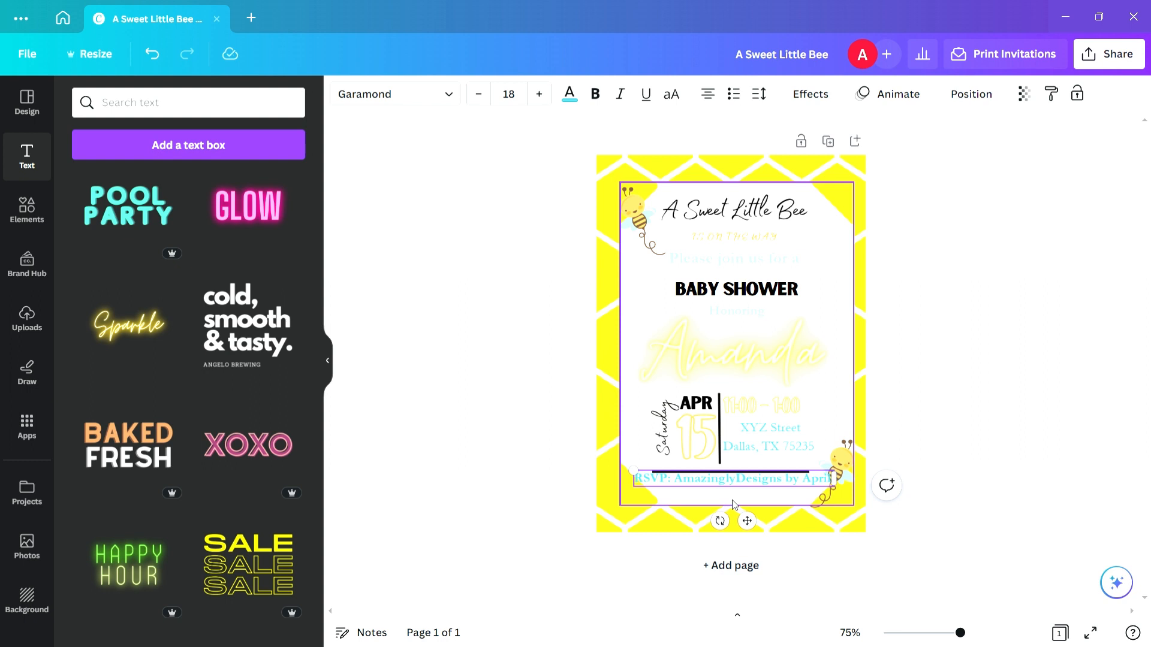
pyautogui.write(' 1')
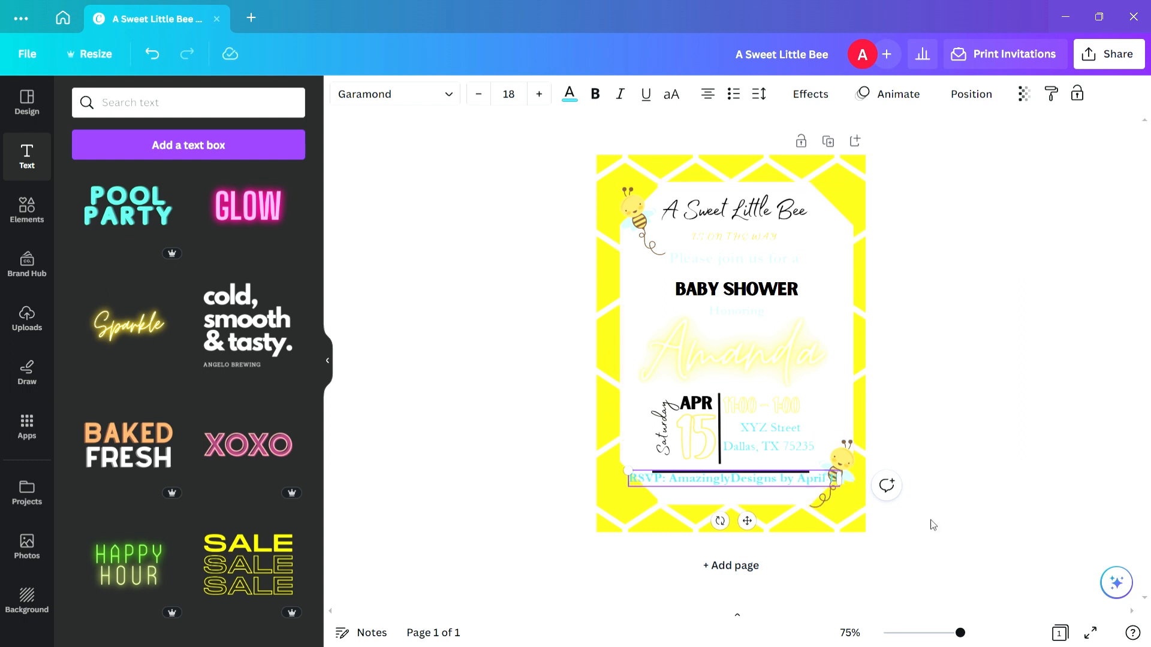
# Move the RSVP text further below the horizontal line and set its font size to 16.
pyautogui.click(816, 495)
pyautogui.moveTo(813, 483); pyautogui.dragTo(807, 503)
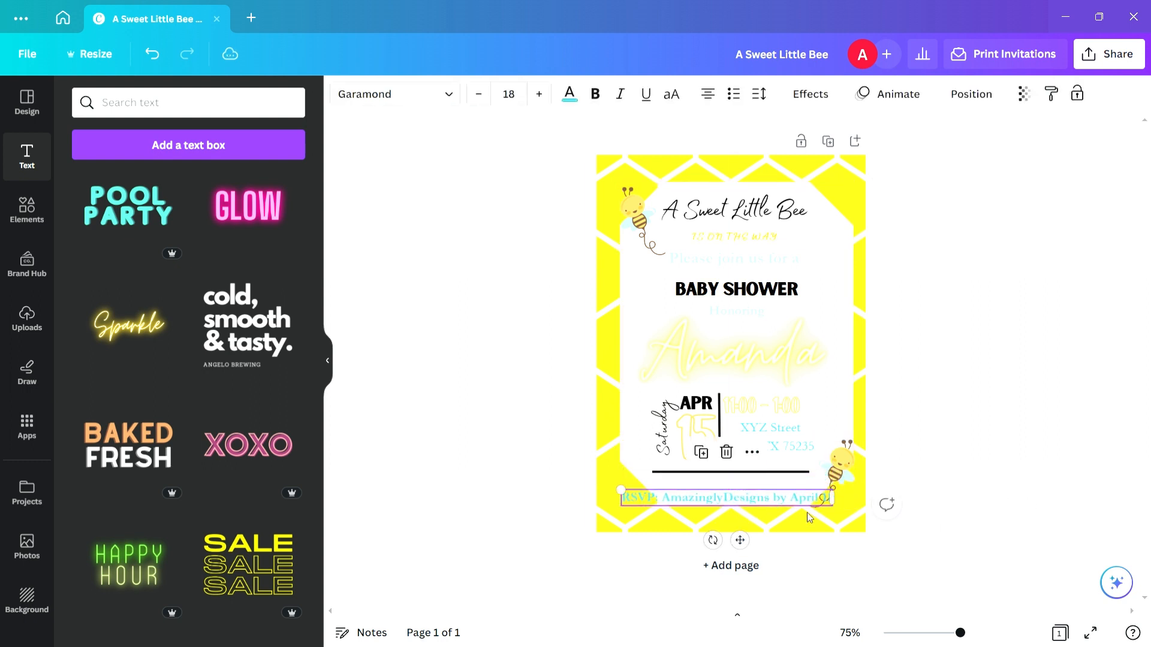
pyautogui.click(522, 100)
pyautogui.write('16')
pyautogui.press('Return')
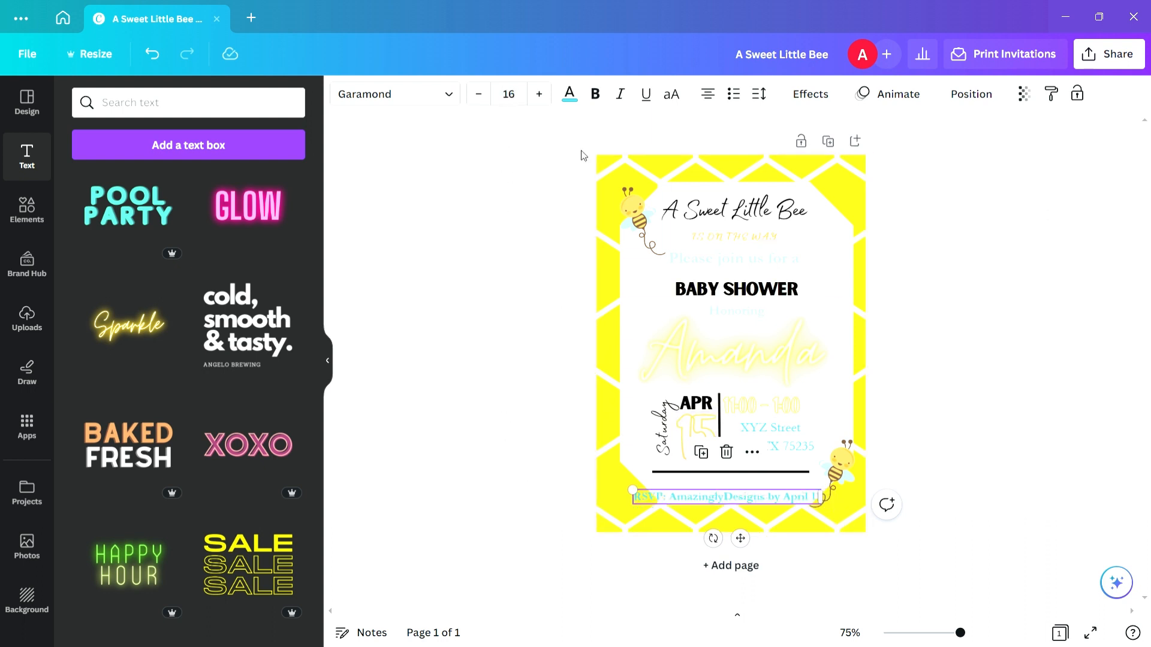
# Recolor the RSVP text black and center it just beneath the horizontal line.
pyautogui.click(569, 94)
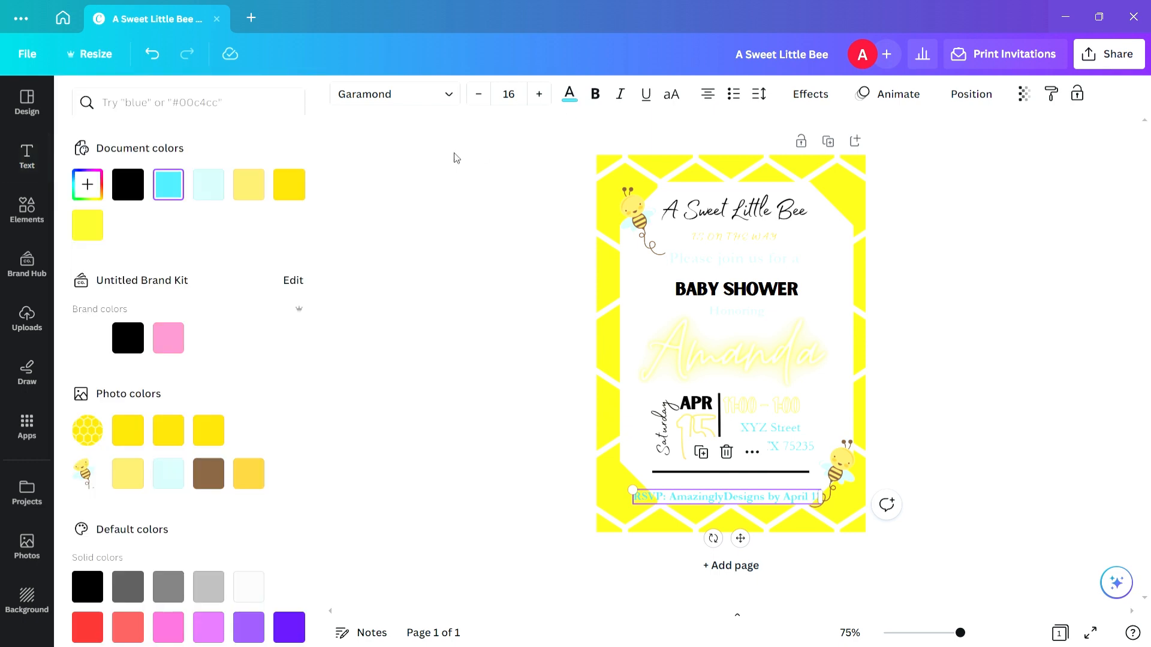
pyautogui.click(118, 183)
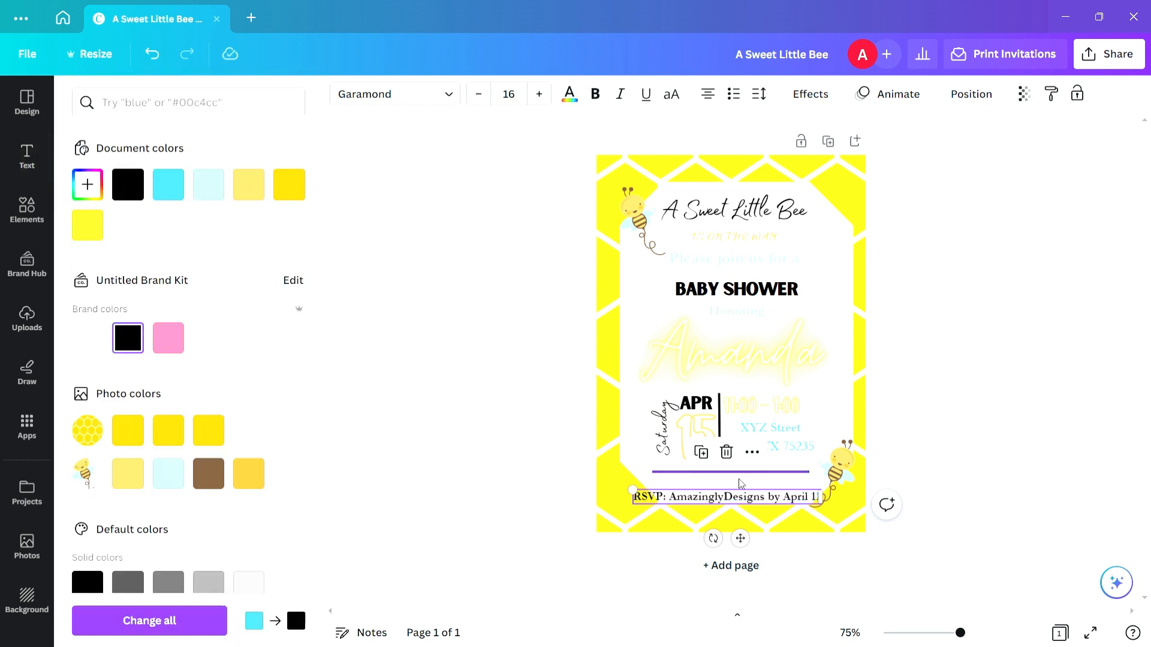
pyautogui.click(895, 490)
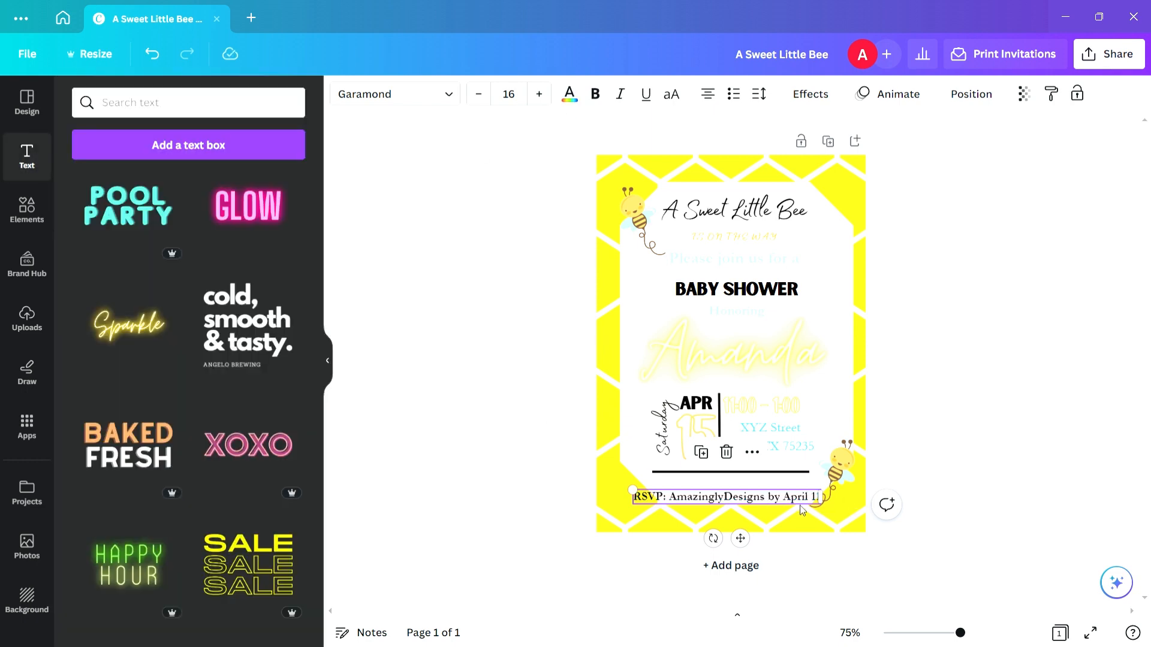
pyautogui.moveTo(746, 505); pyautogui.dragTo(749, 497)
pyautogui.click(972, 444)
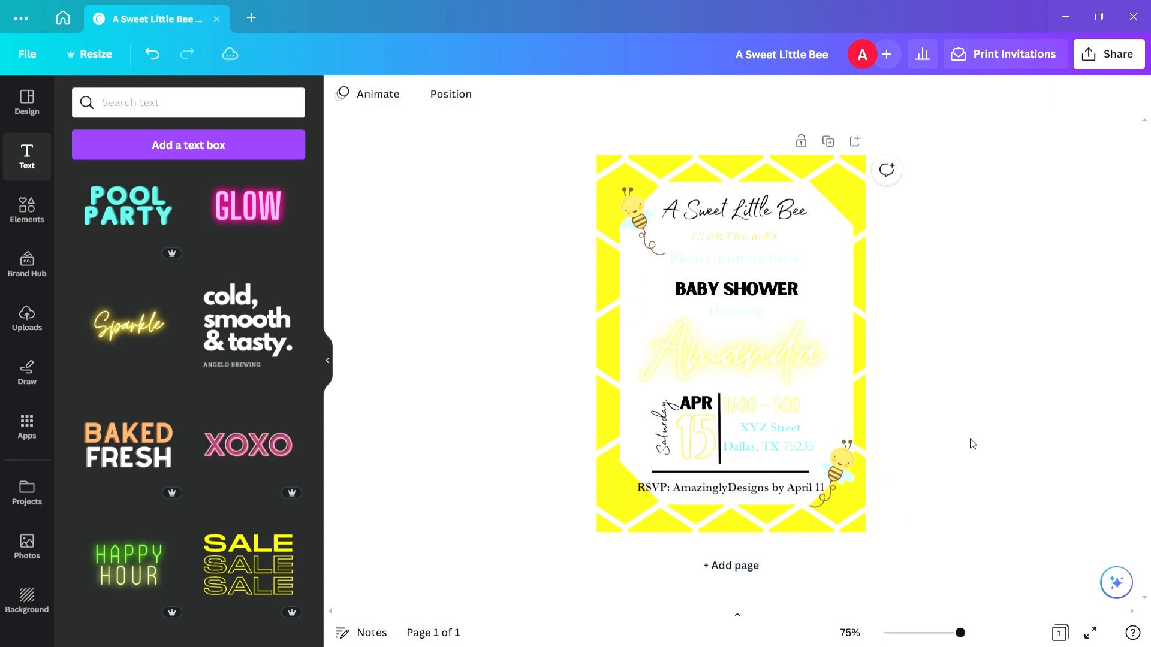
# Nudge the lower-right and upper-left bees outward toward their corners, away from the text.
pyautogui.moveTo(841, 468); pyautogui.dragTo(849, 475)
pyautogui.click(951, 303)
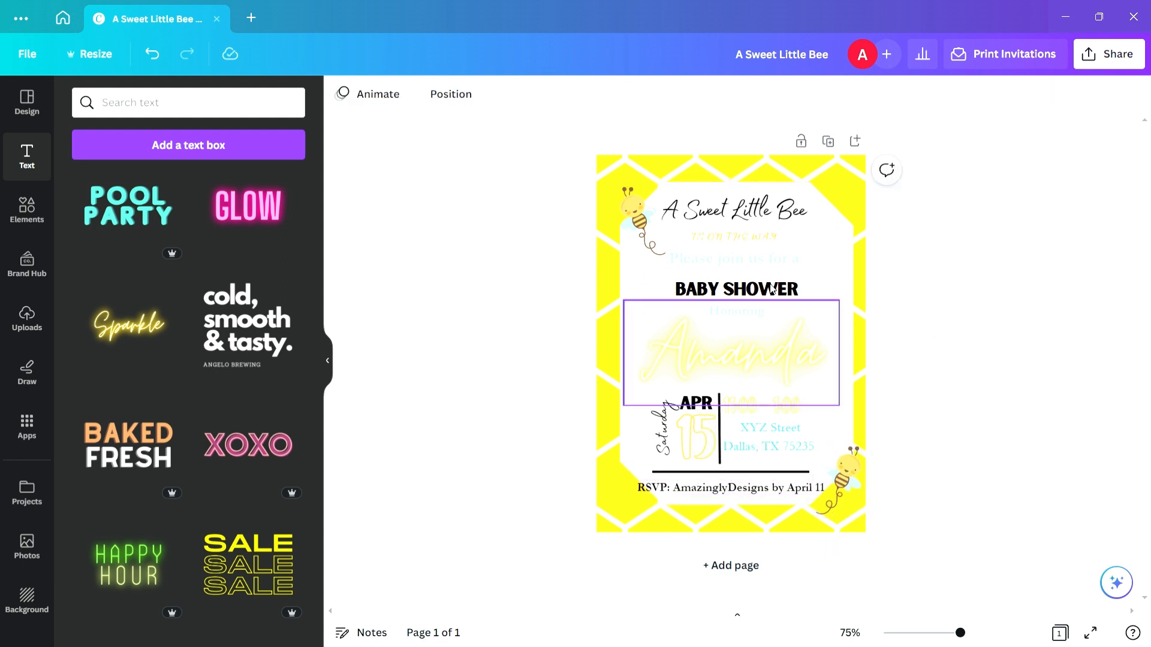
pyautogui.click(645, 215)
pyautogui.moveTo(645, 216); pyautogui.dragTo(639, 206)
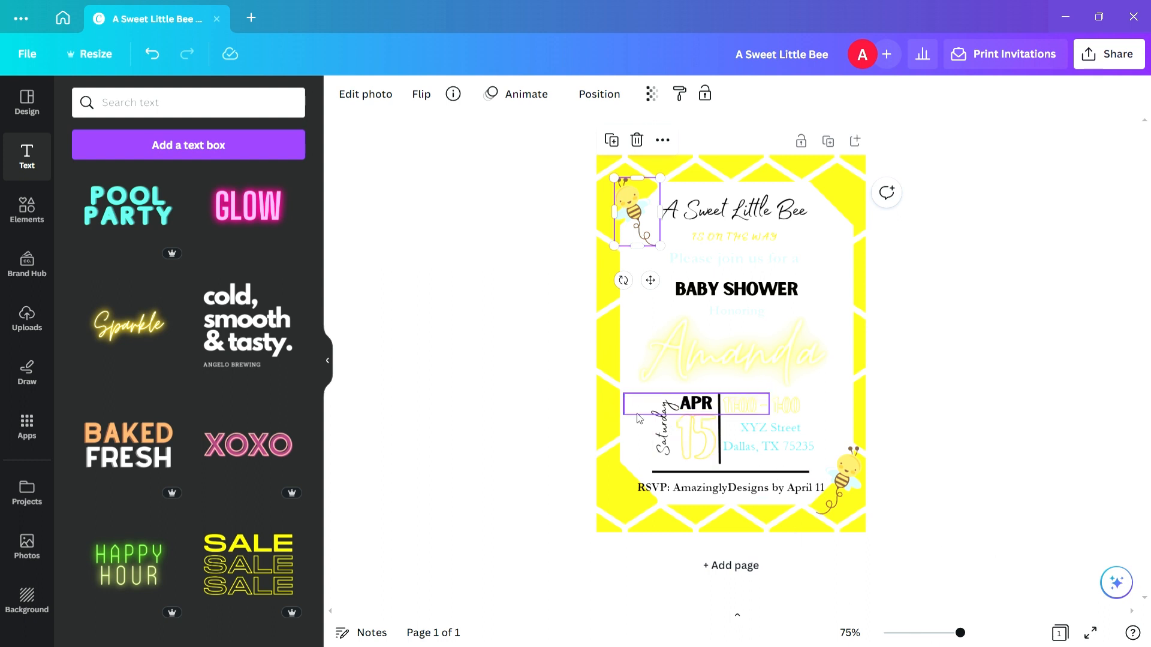
pyautogui.click(630, 435)
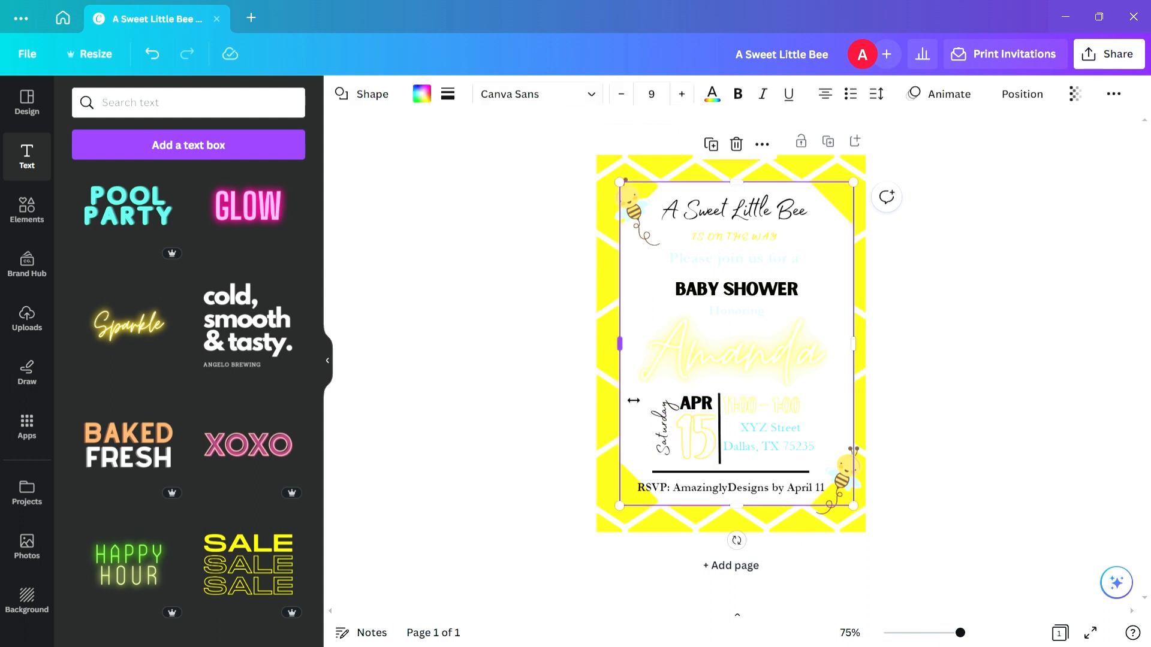
pyautogui.click(1050, 368)
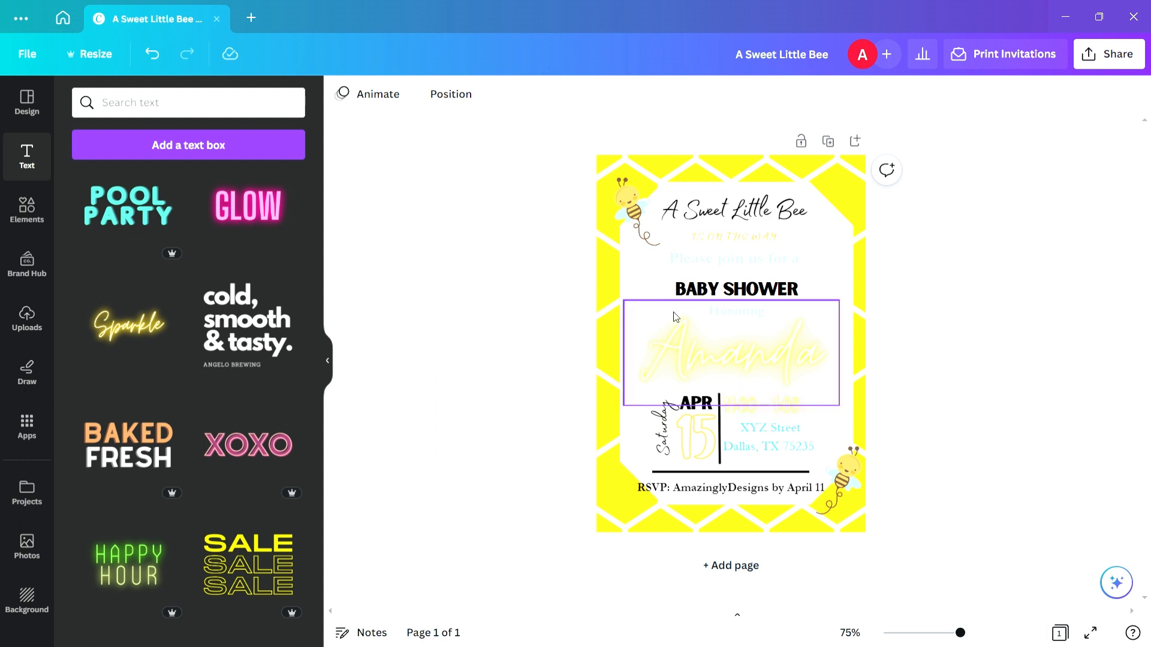
# Search the elements library for "bumble bee" and list all matching graphics.
pyautogui.click(633, 208)
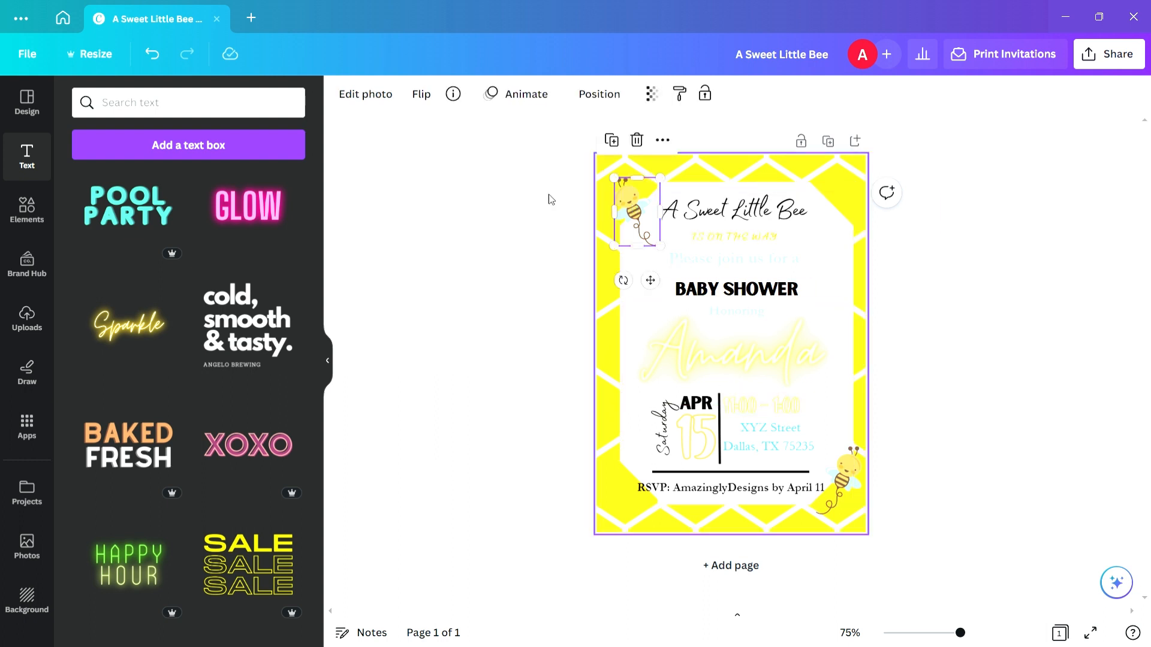
pyautogui.click(34, 206)
pyautogui.click(93, 99)
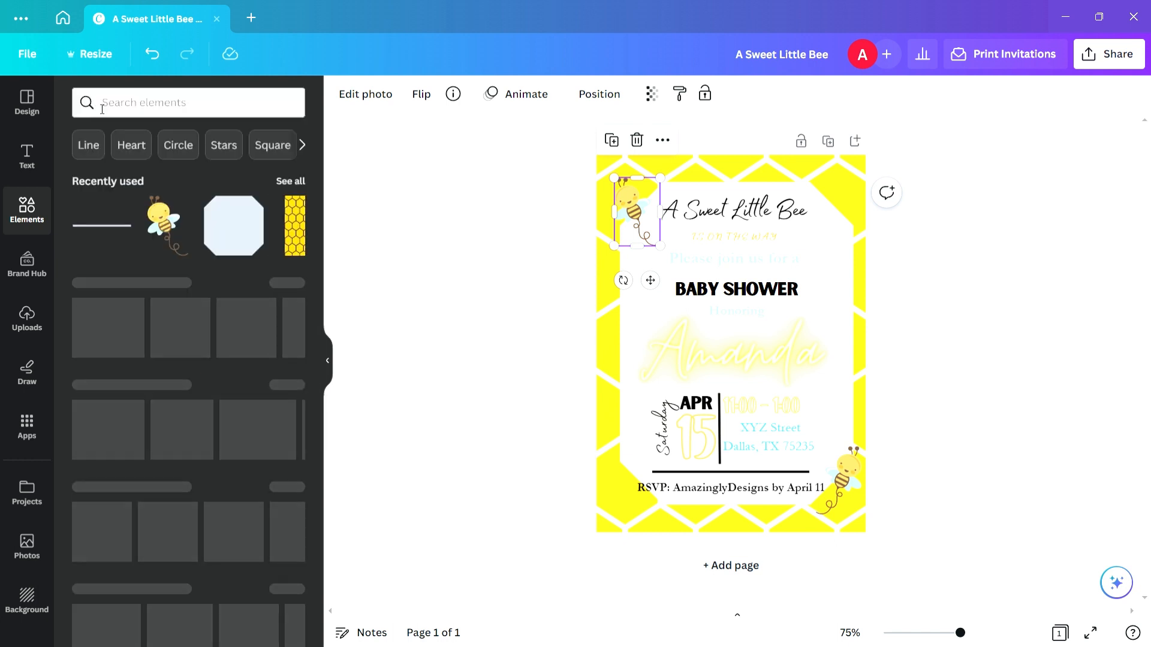
pyautogui.click(139, 104)
pyautogui.write('bub')
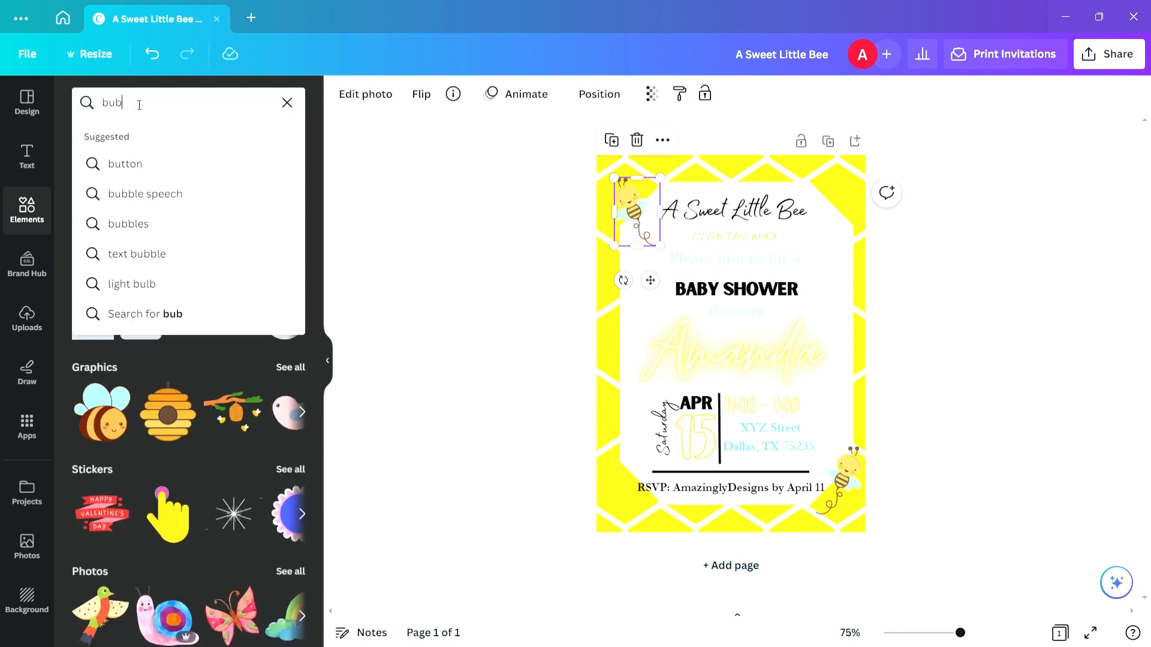
pyautogui.press('BackSpace')
pyautogui.write('m')
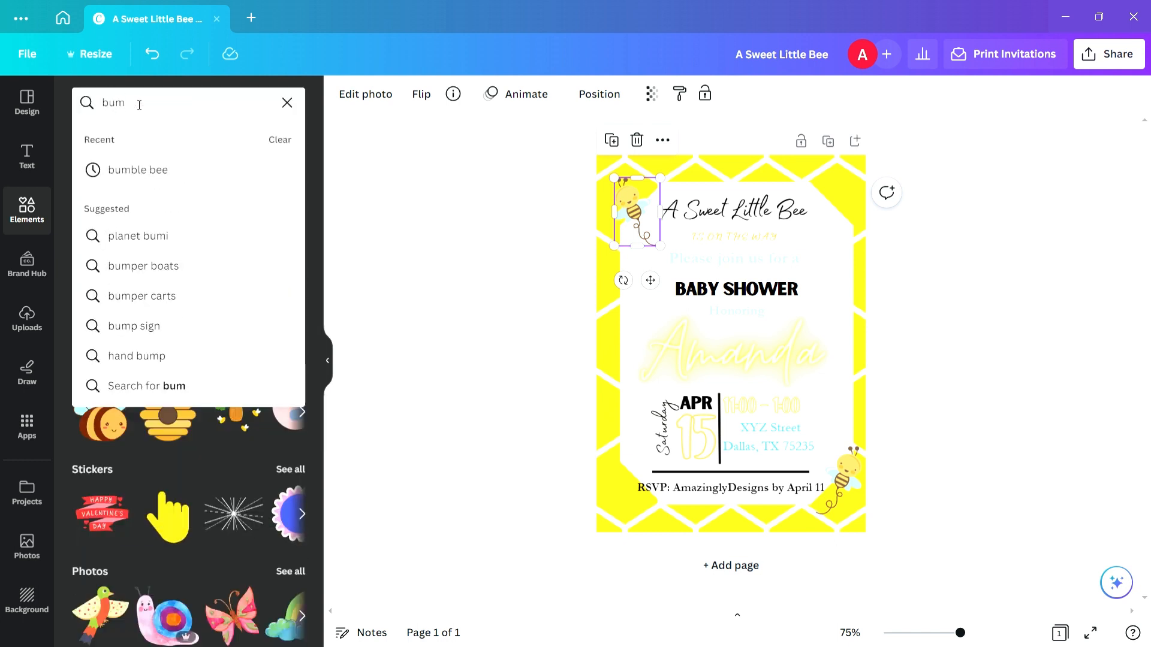
pyautogui.click(135, 172)
pyautogui.click(292, 225)
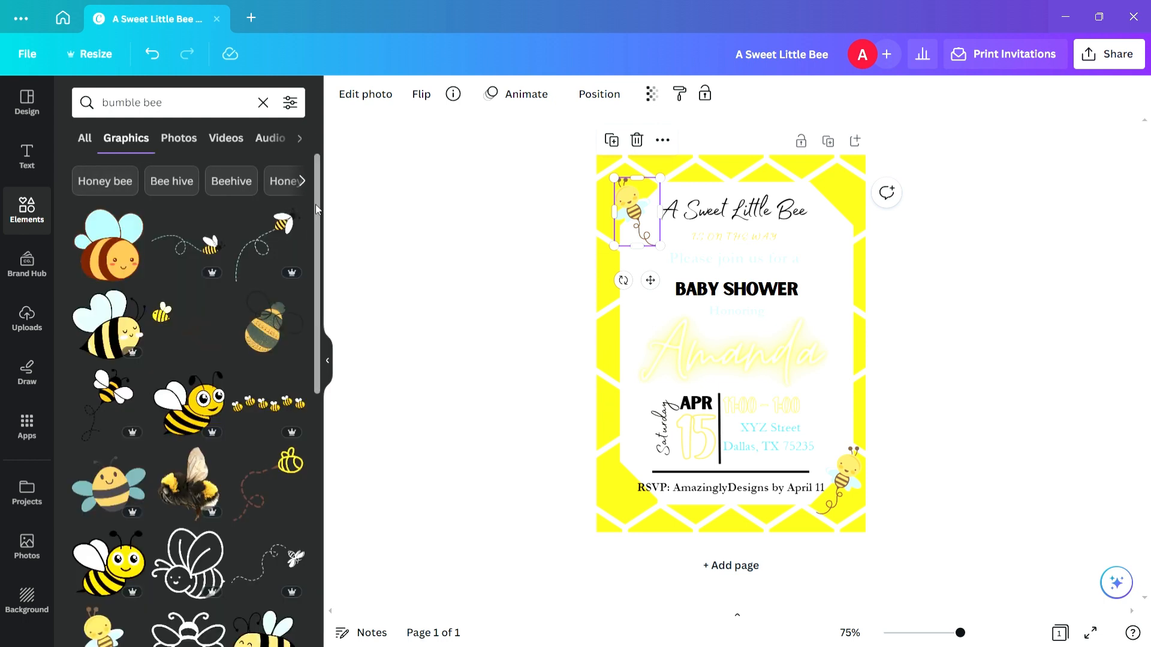
# Browse further through the bumble bee graphics for alternative bees and deselect the upper-left bee on the invitation.
pyautogui.moveTo(315, 203); pyautogui.dragTo(331, 481)
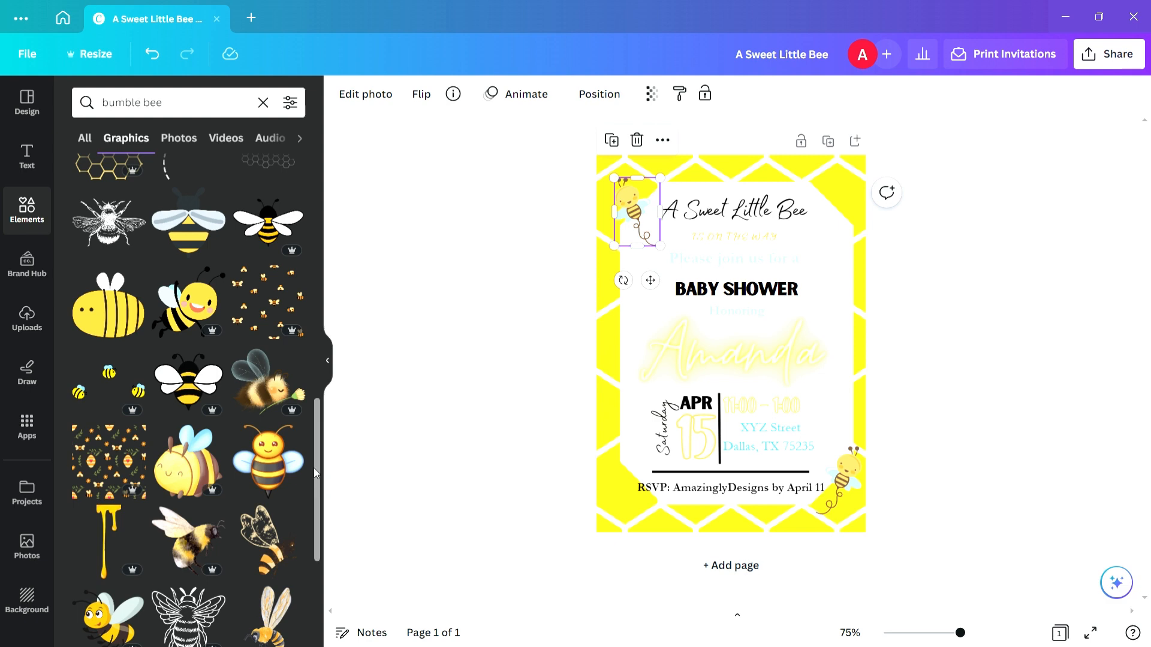
pyautogui.moveTo(317, 477); pyautogui.dragTo(321, 518)
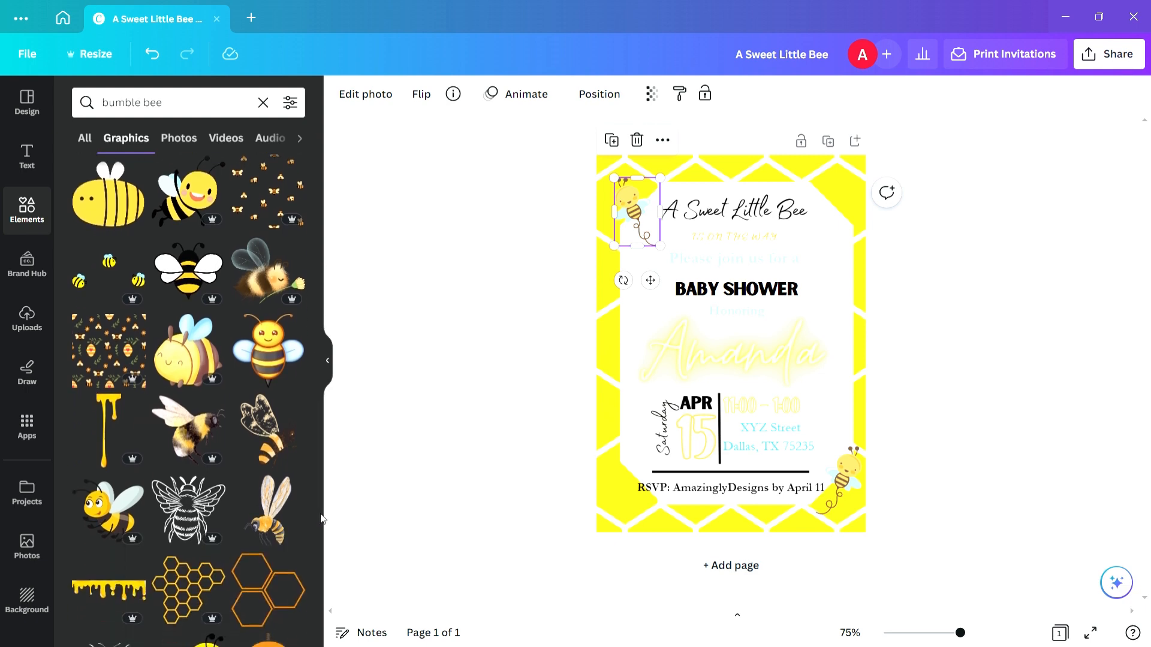
pyautogui.click(402, 410)
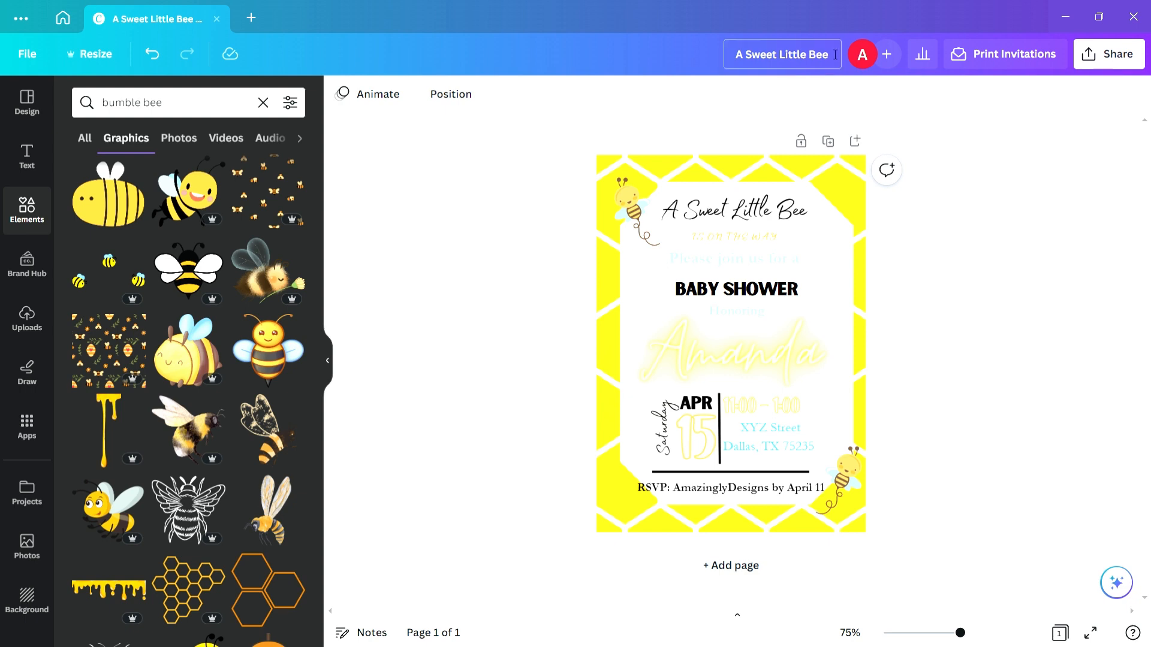
# Open the print order options for the invitation and view the enlarged mockup of the printed card.
pyautogui.click(993, 51)
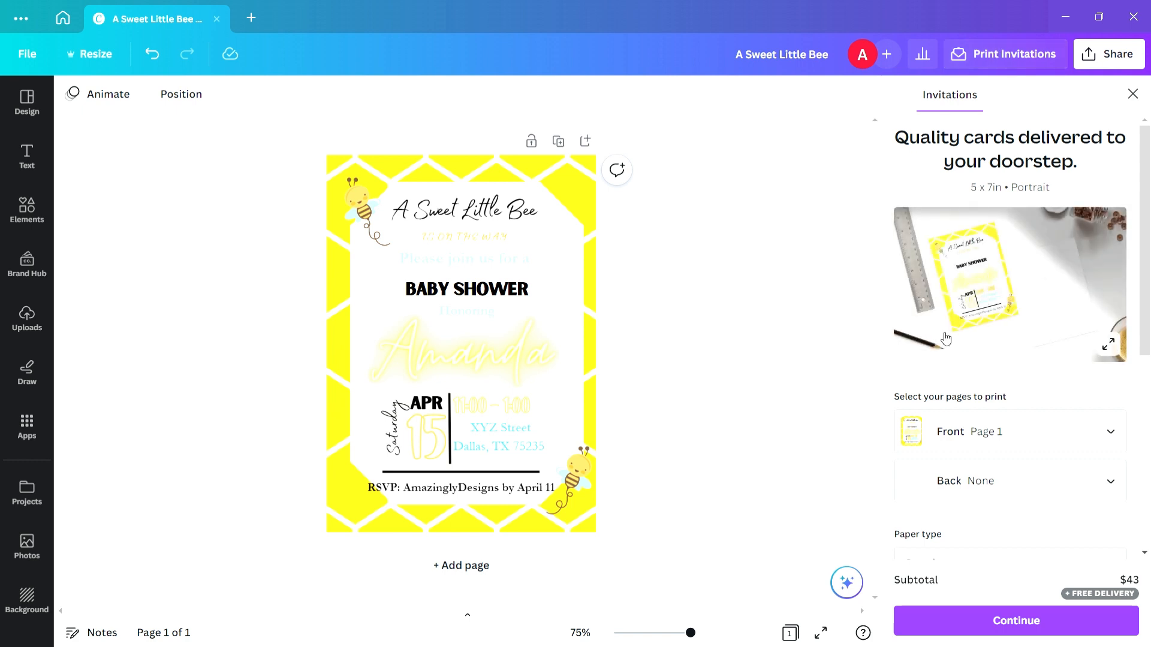
pyautogui.click(1009, 301)
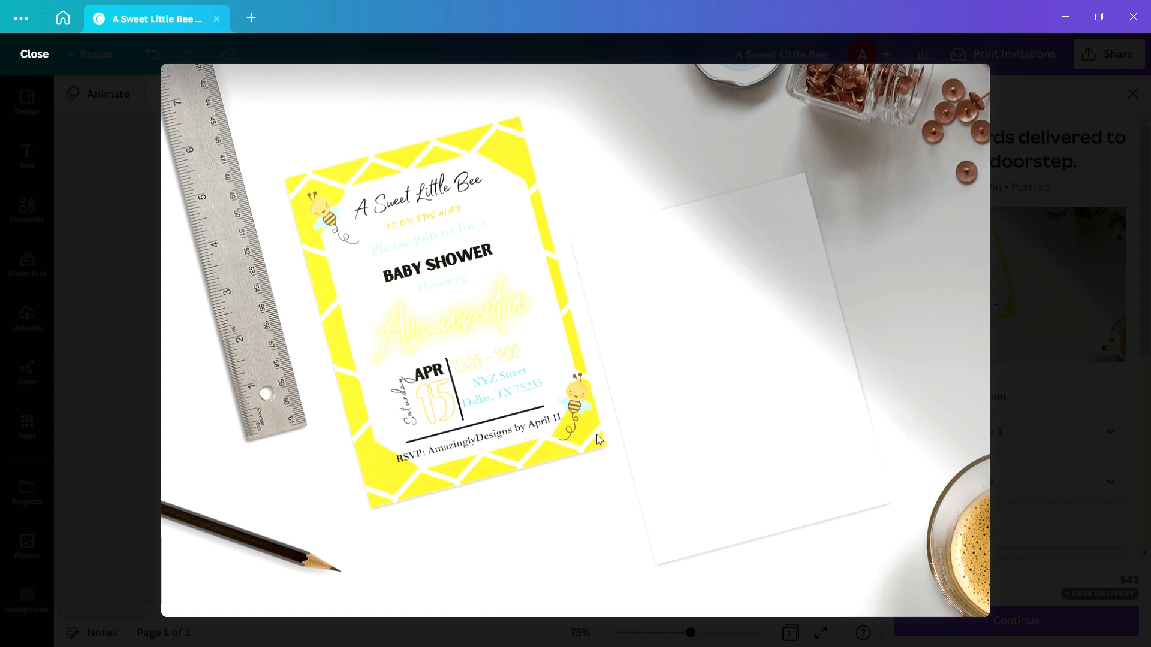
pyautogui.press('Escape')
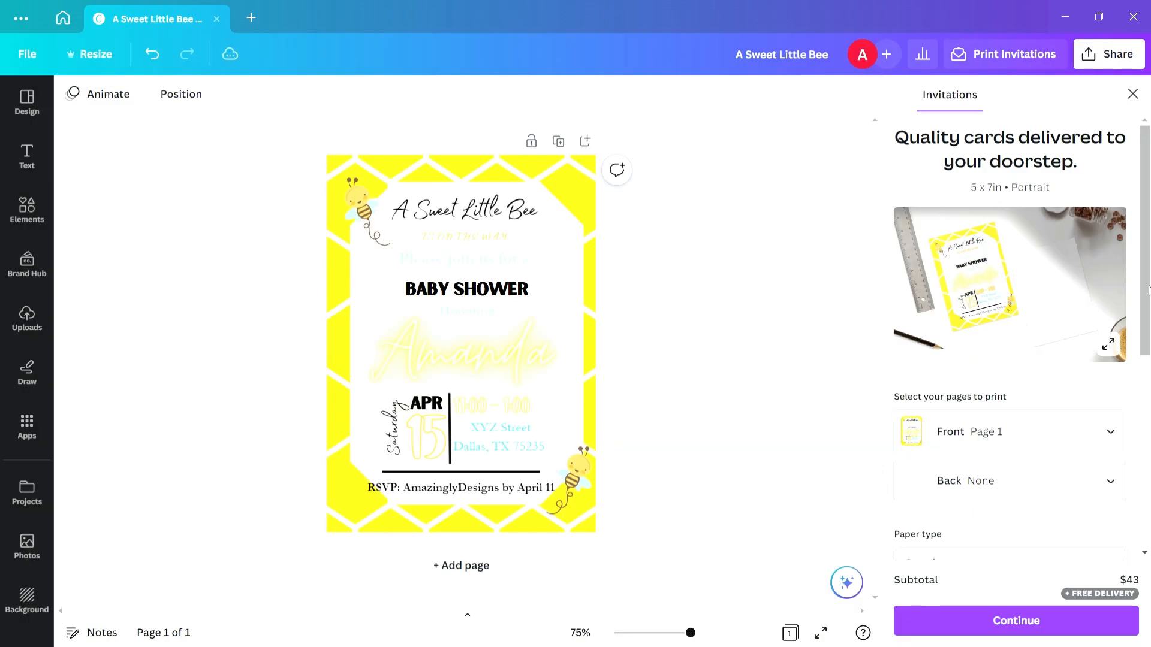
# Review the invitation's print order settings and compare the prices offered for the different quantities.
pyautogui.scroll(-4, 1147, 244)
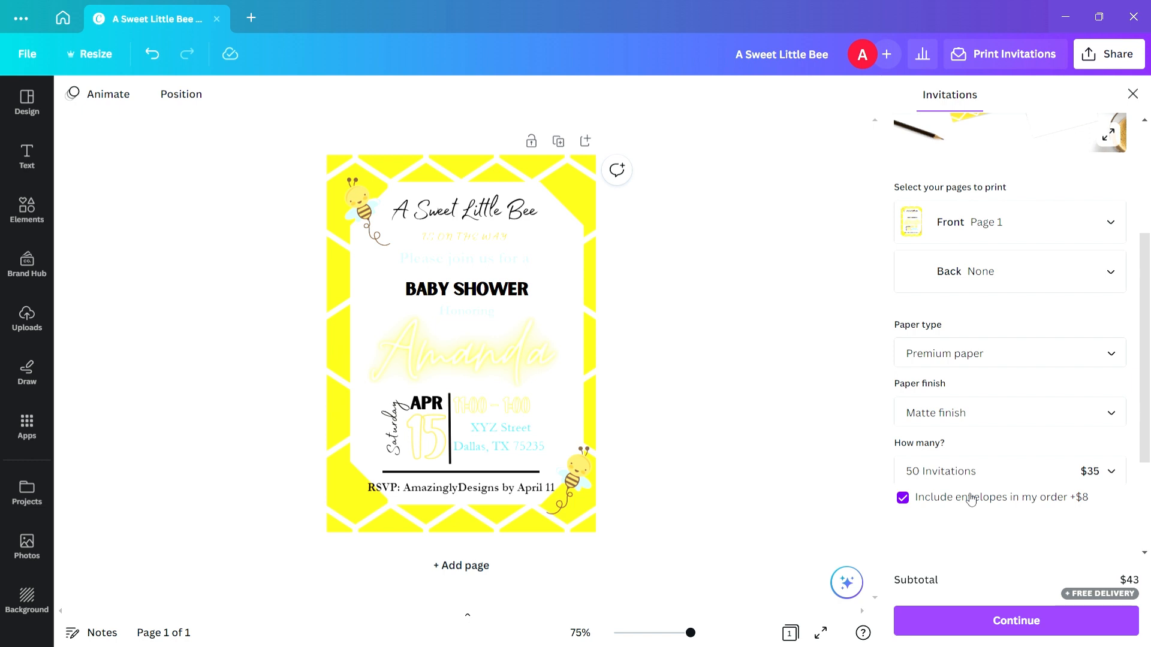
pyautogui.click(968, 473)
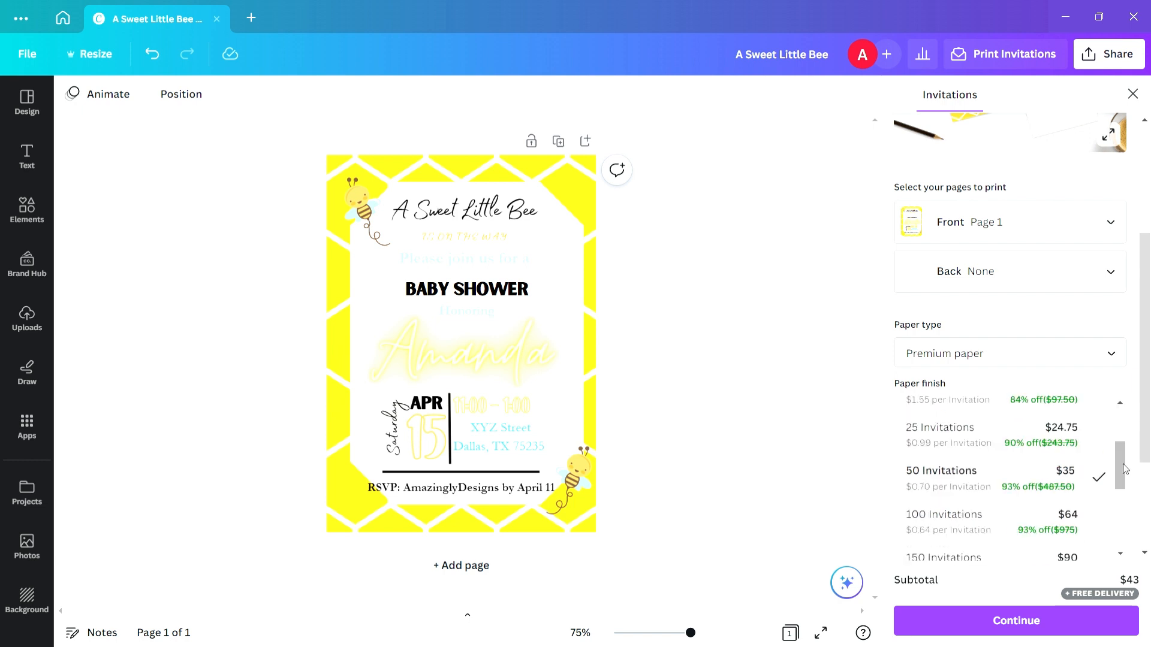
pyautogui.scroll(3, 1125, 469)
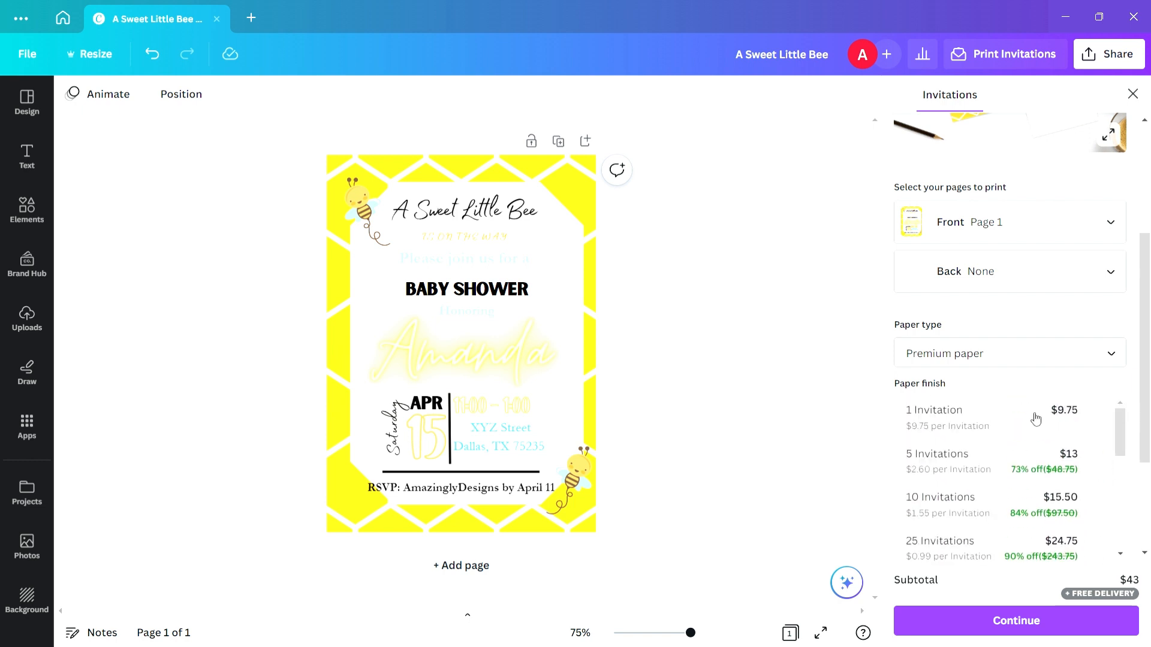
pyautogui.scroll(-1, 1116, 413)
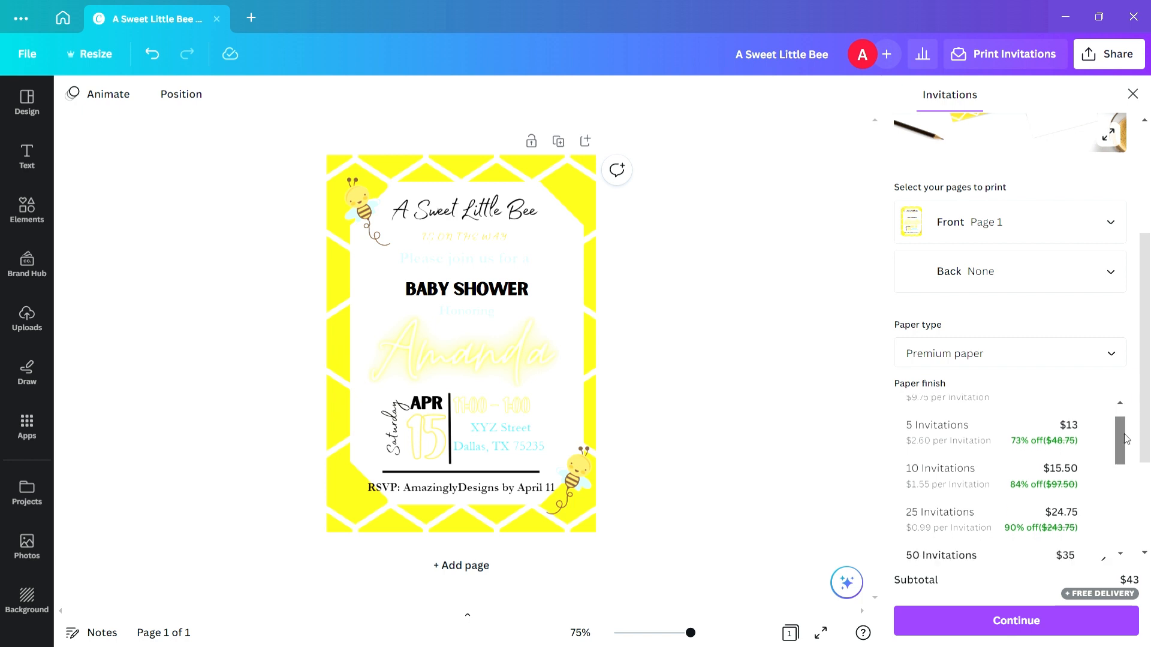
pyautogui.moveTo(1124, 440); pyautogui.dragTo(1125, 480)
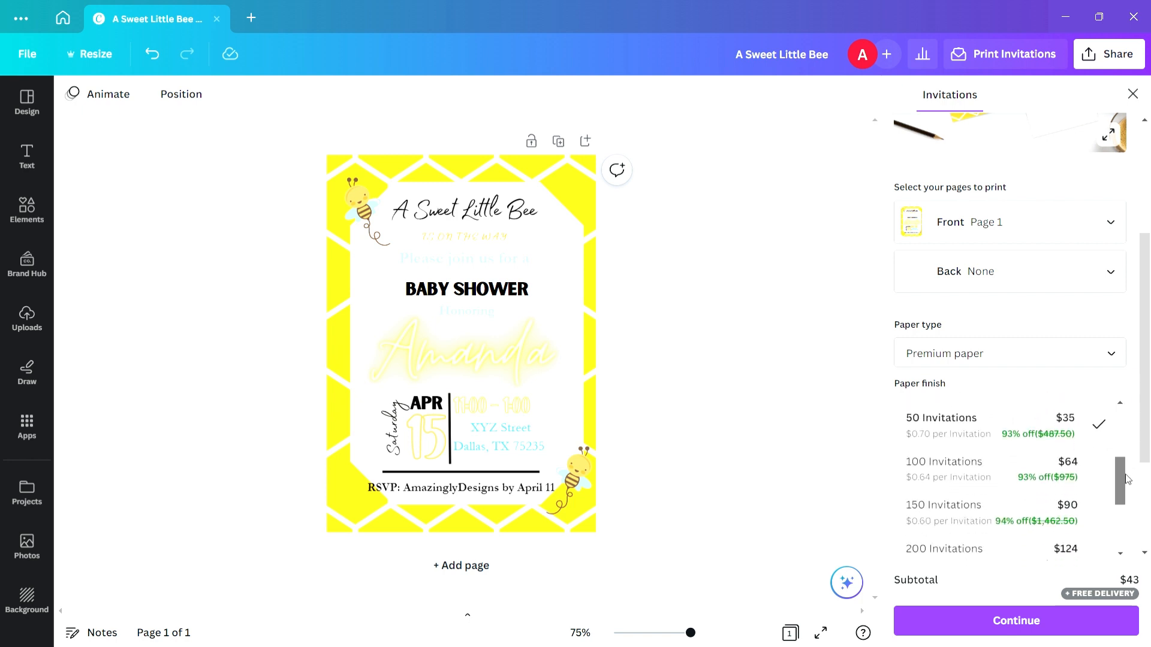
pyautogui.click(1100, 324)
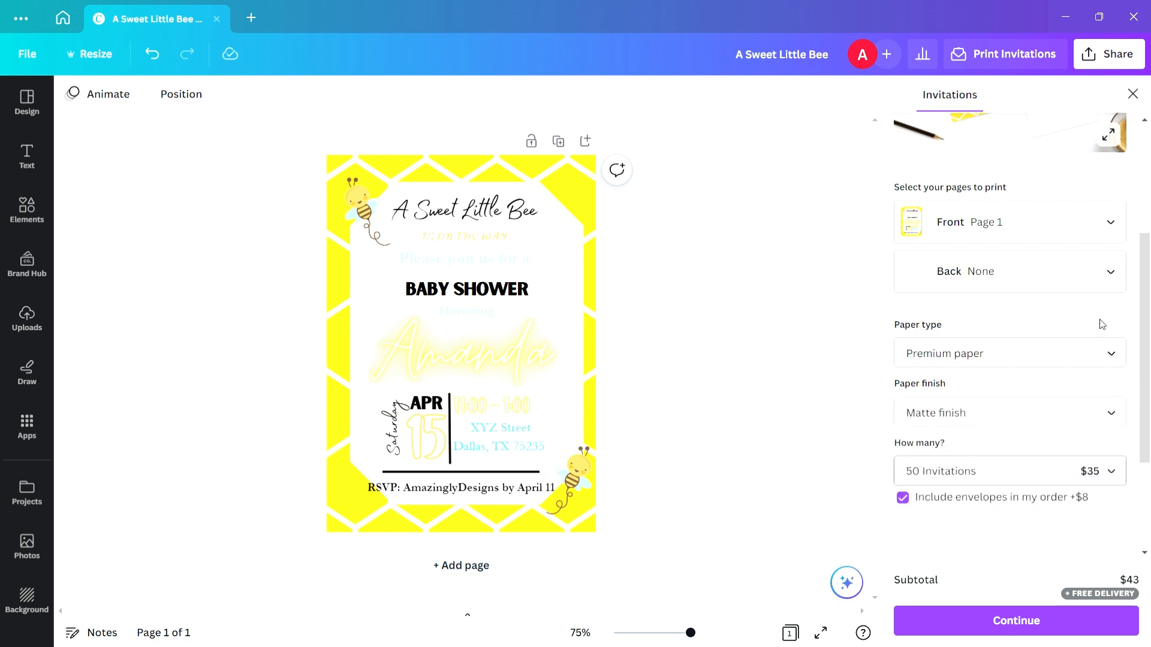
pyautogui.moveTo(1147, 320); pyautogui.dragTo(1146, 170)
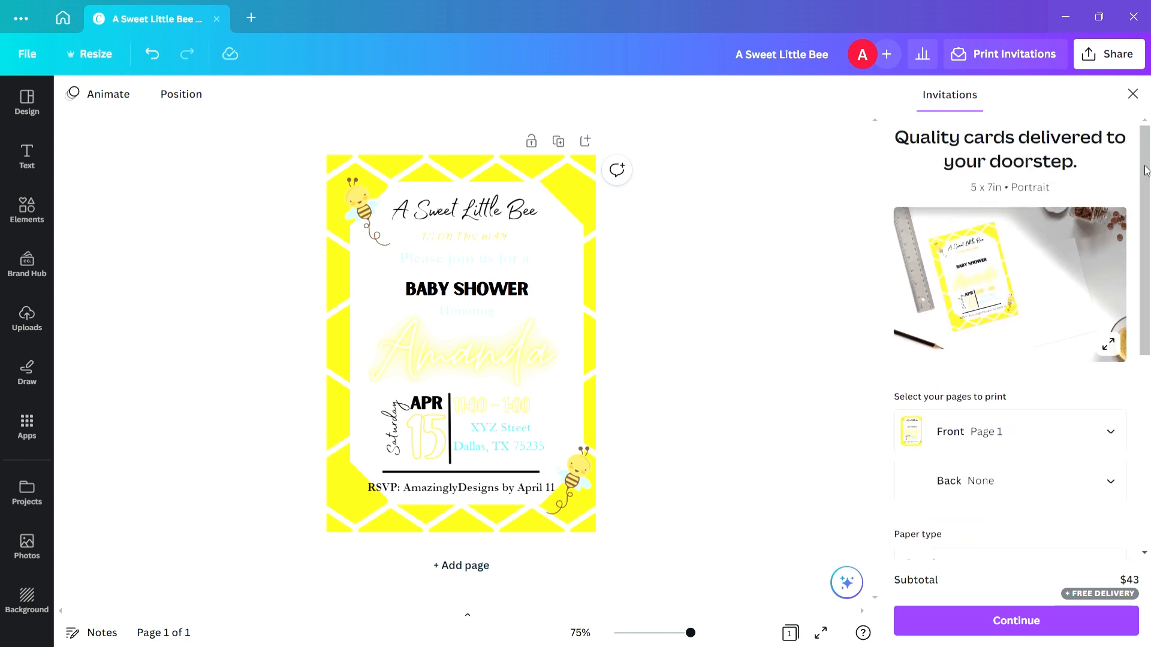
# Open the download settings from the sharing options and review the available file types, including PDF Print.
pyautogui.click(1133, 57)
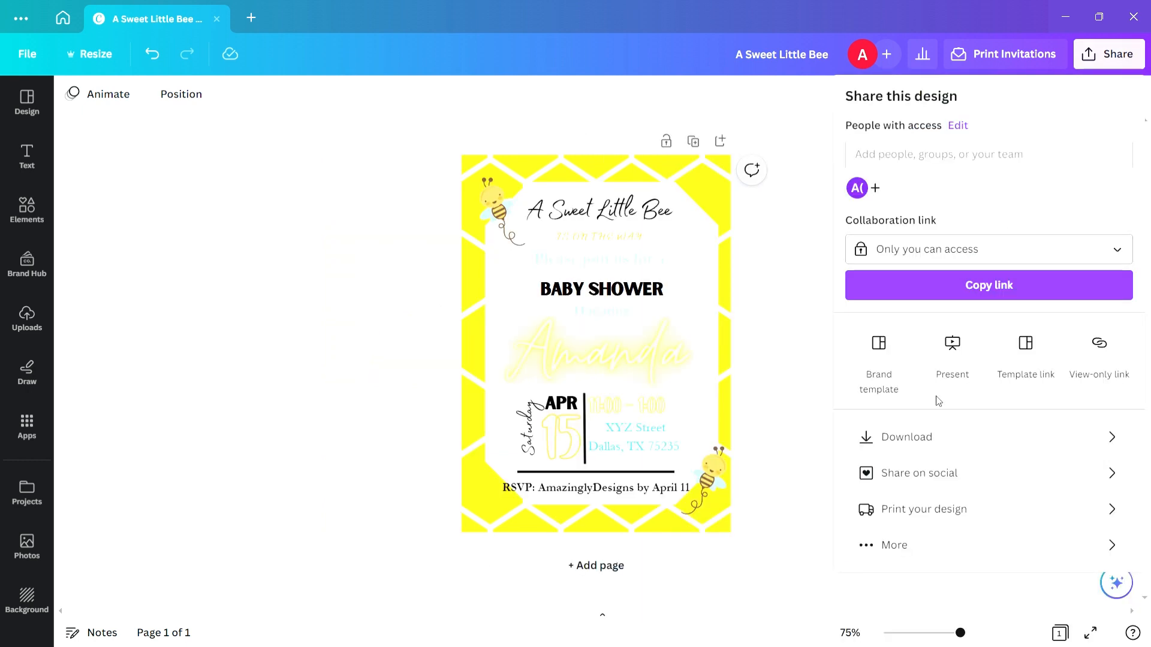
pyautogui.click(916, 458)
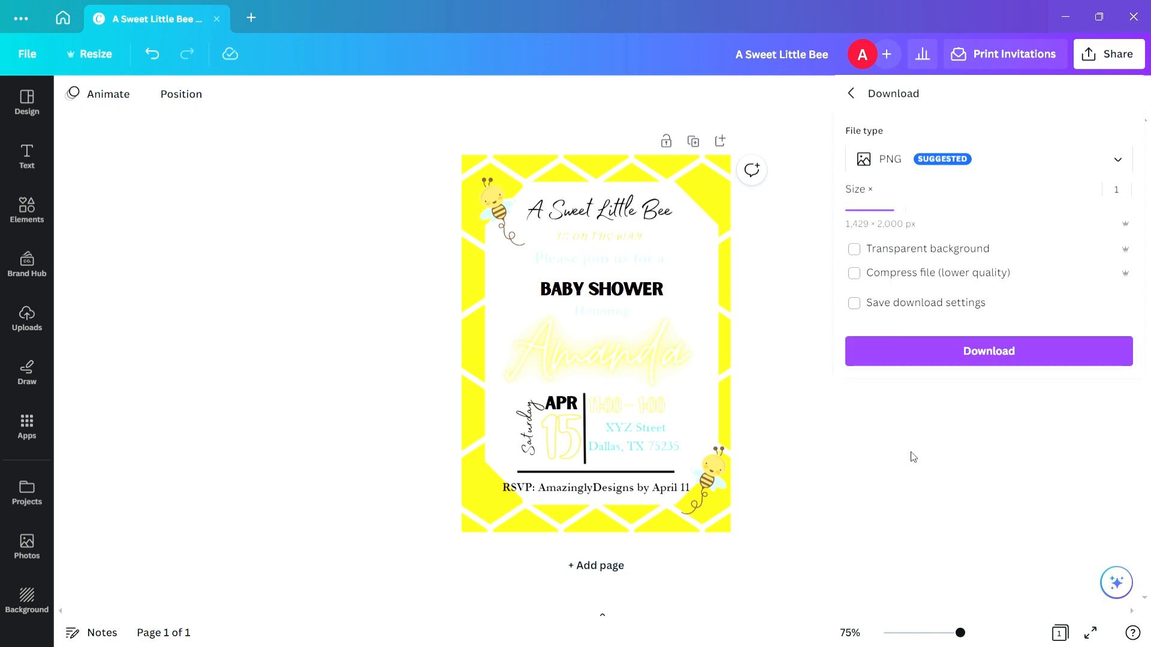
pyautogui.click(943, 170)
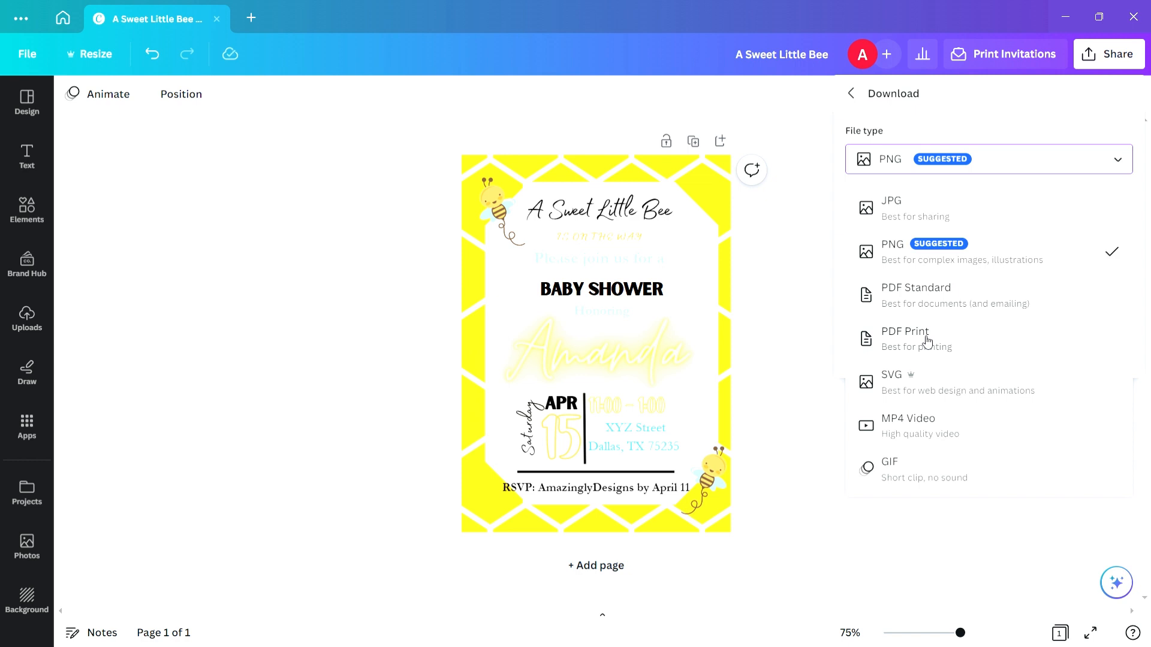
pyautogui.click(798, 204)
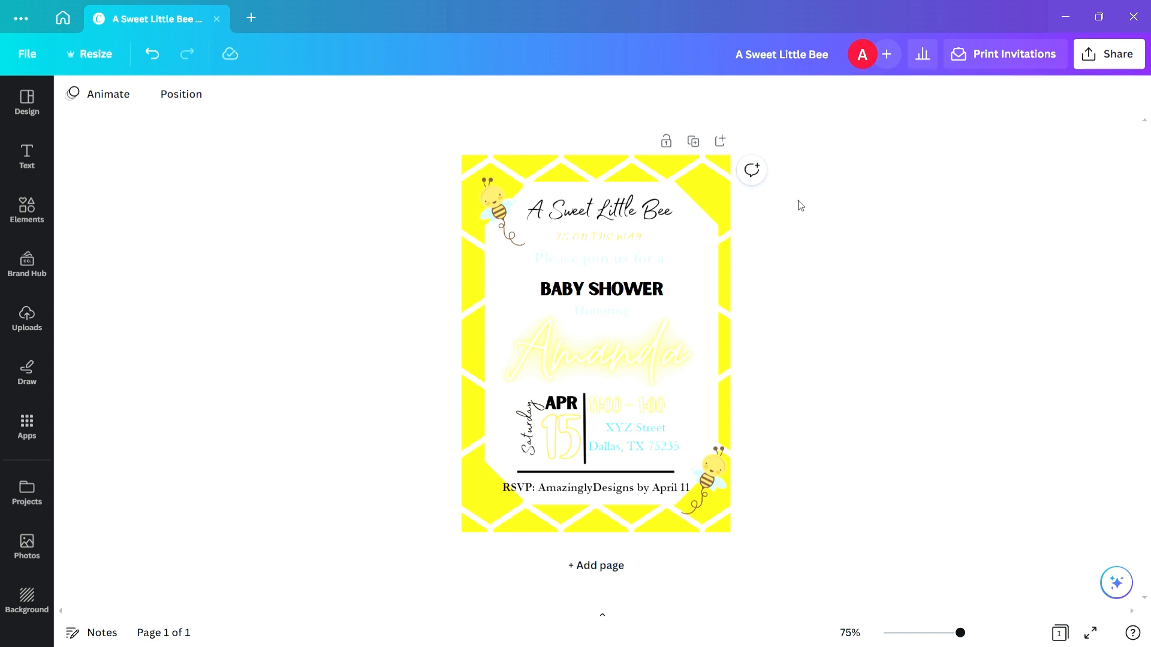